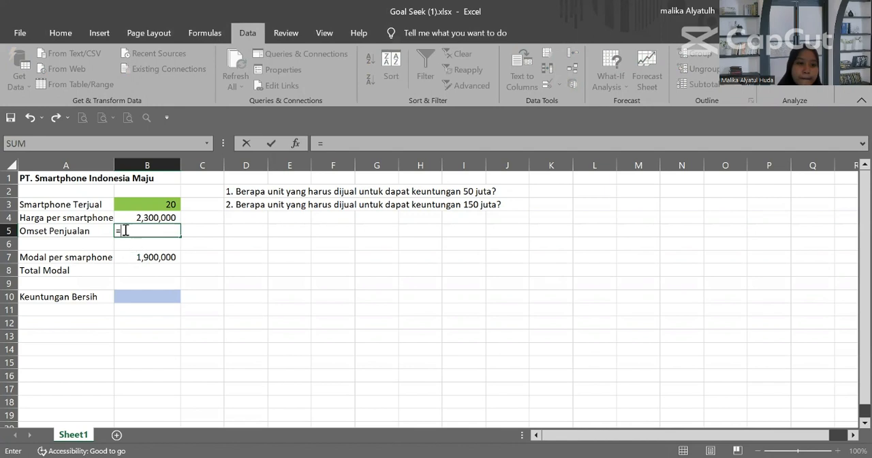
Step: Calculate Omset Penjualan in B5 with the formula =B3*B4
left_click(127, 207)
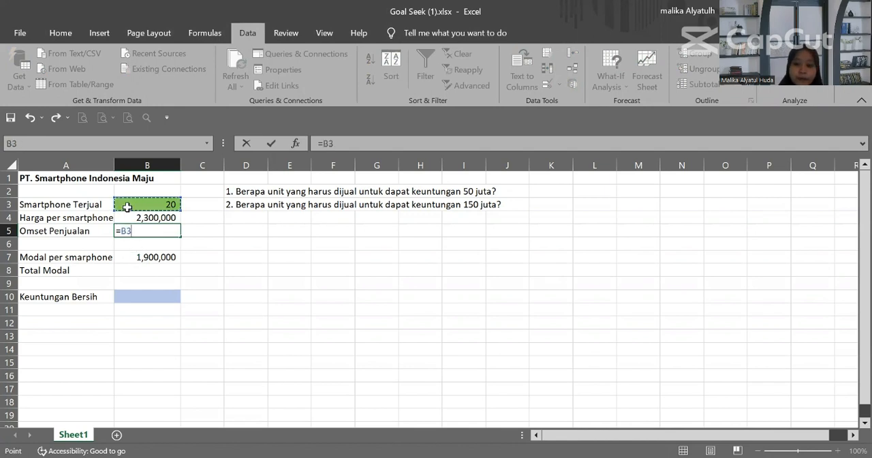
type("*")
left_click(135, 217)
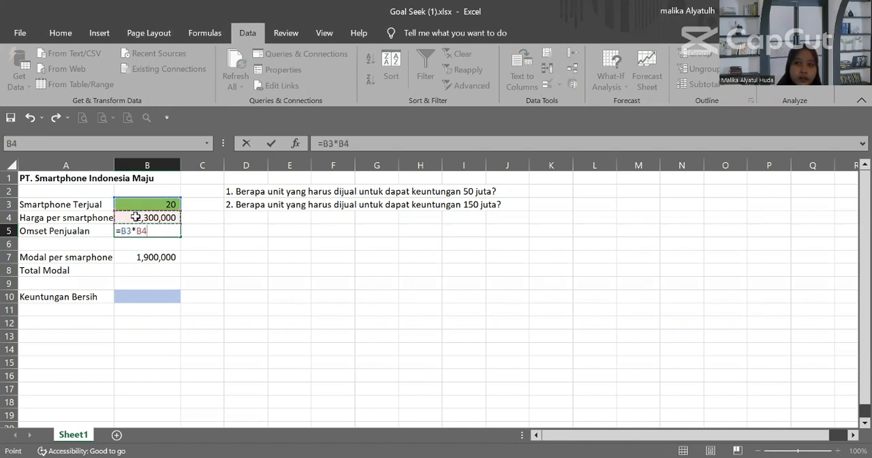
key("Return")
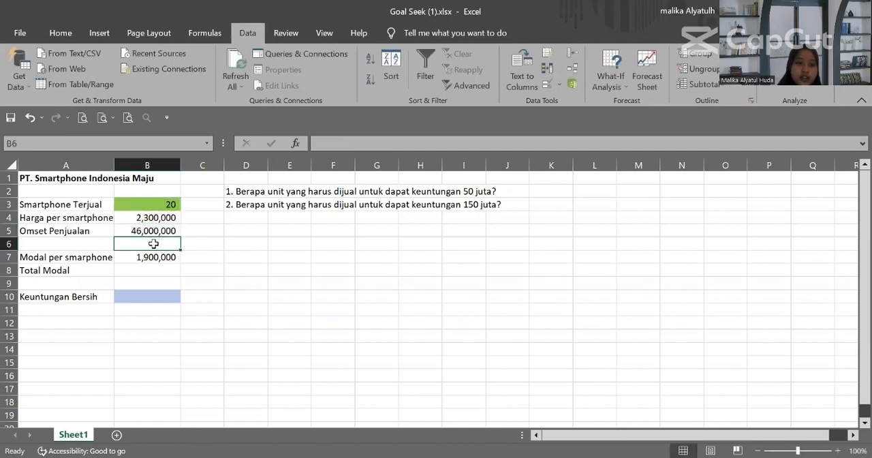
Step: Calculate Total Modal in B8 with the formula =B7*B3
left_click(157, 269)
type("=")
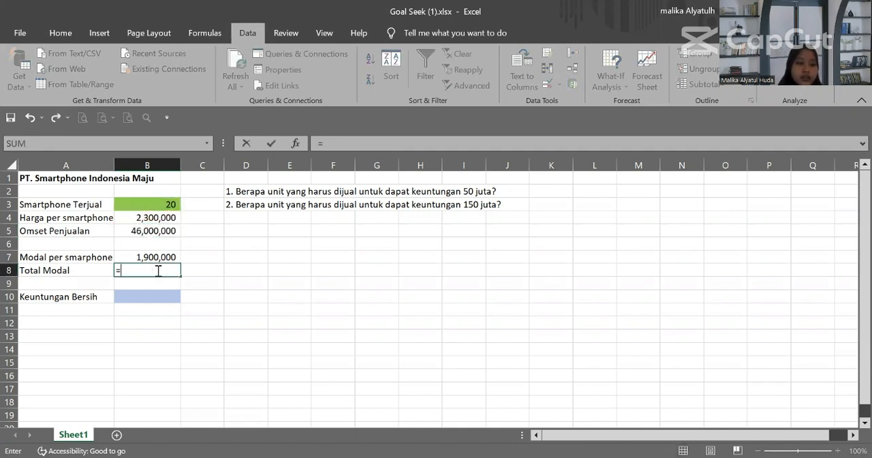
left_click(148, 256)
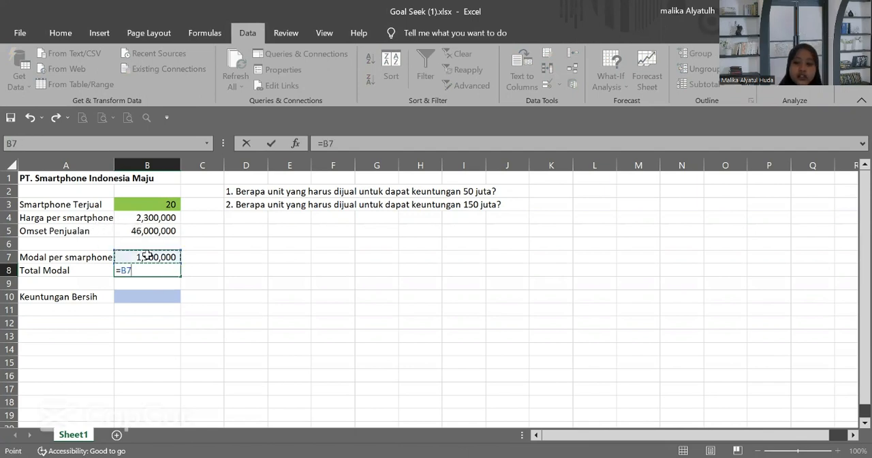
type("*")
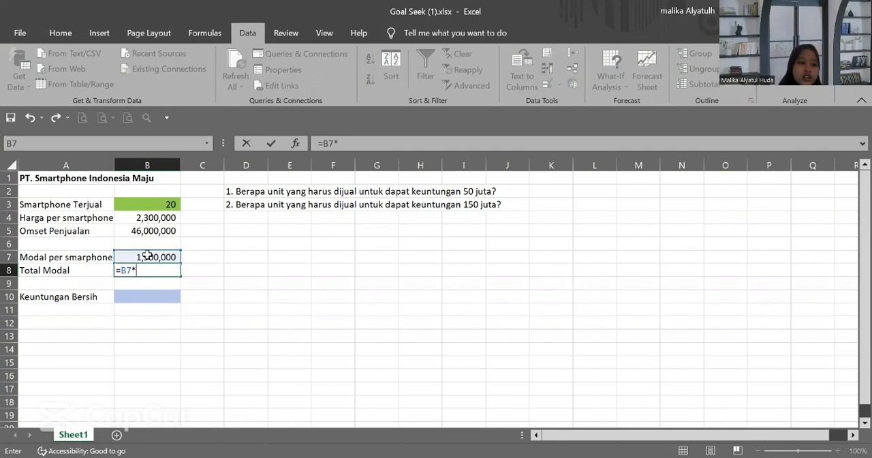
left_click(129, 204)
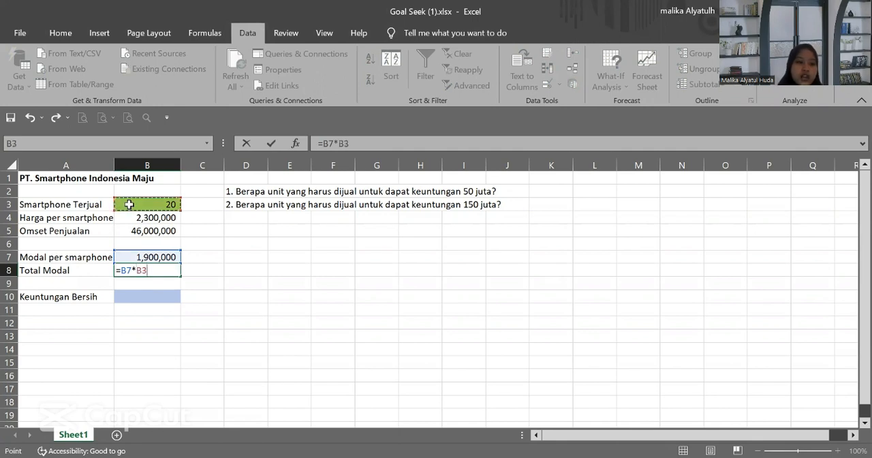
key("Return")
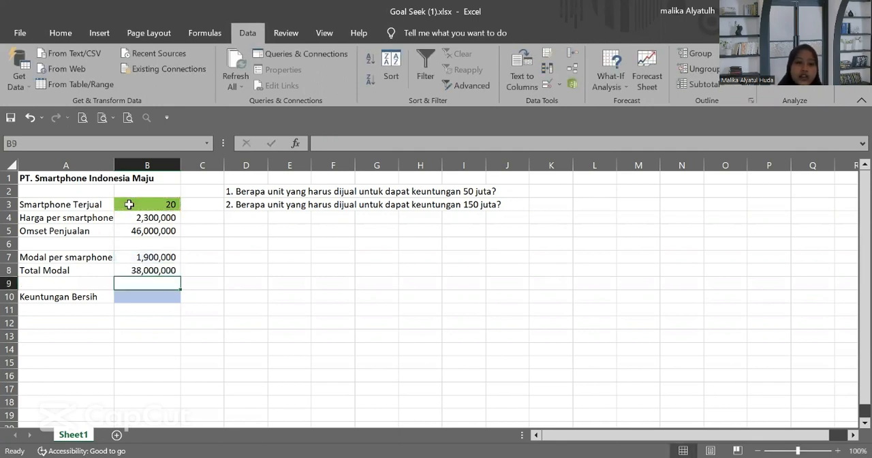
Step: Calculate Keuntungan Bersih in B10 with the formula =B5-B8
left_click(137, 300)
type("=")
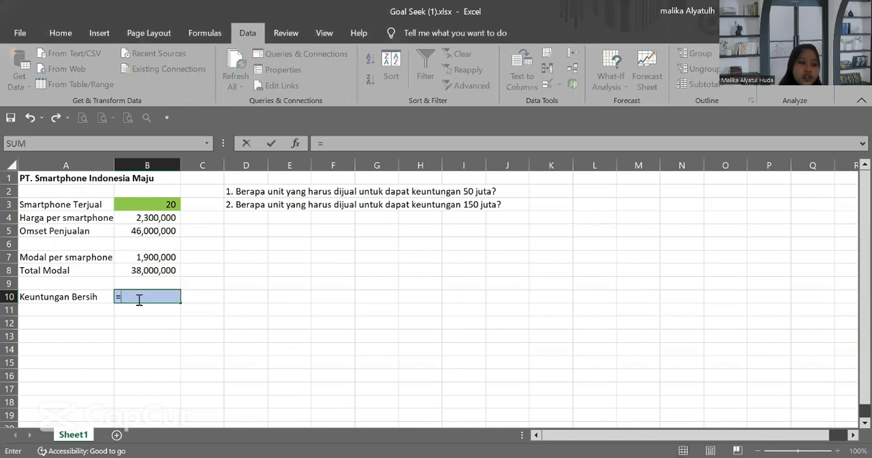
left_click(139, 232)
type("-")
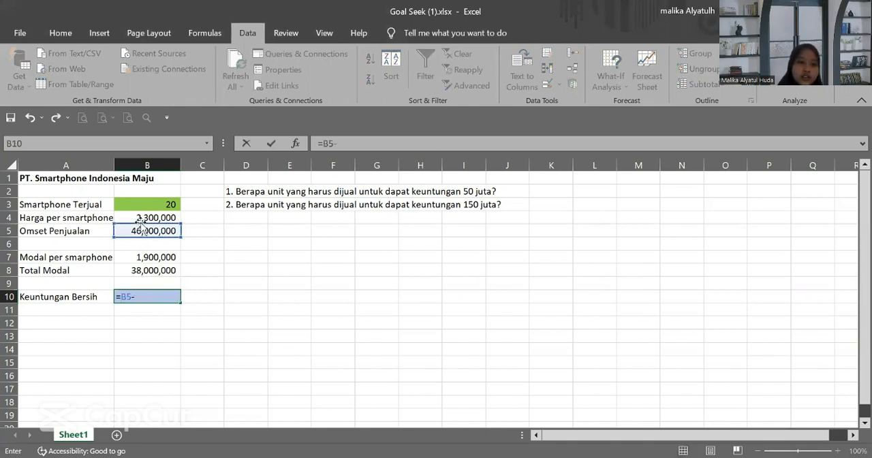
left_click(139, 272)
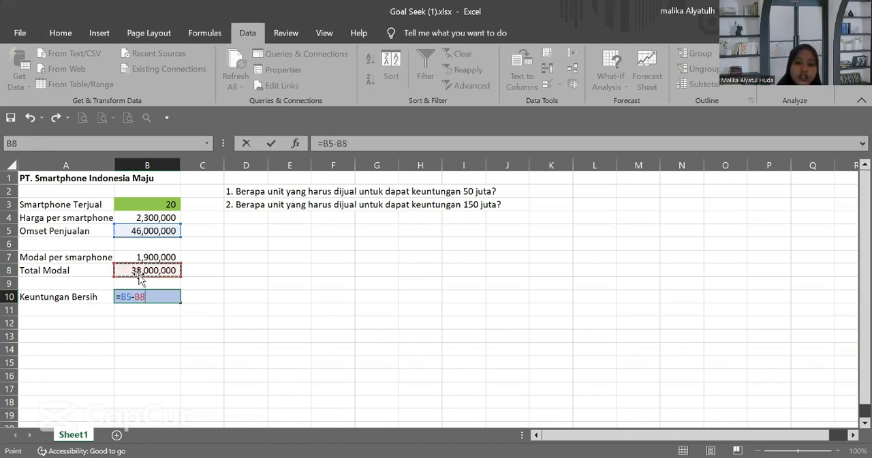
key("Return")
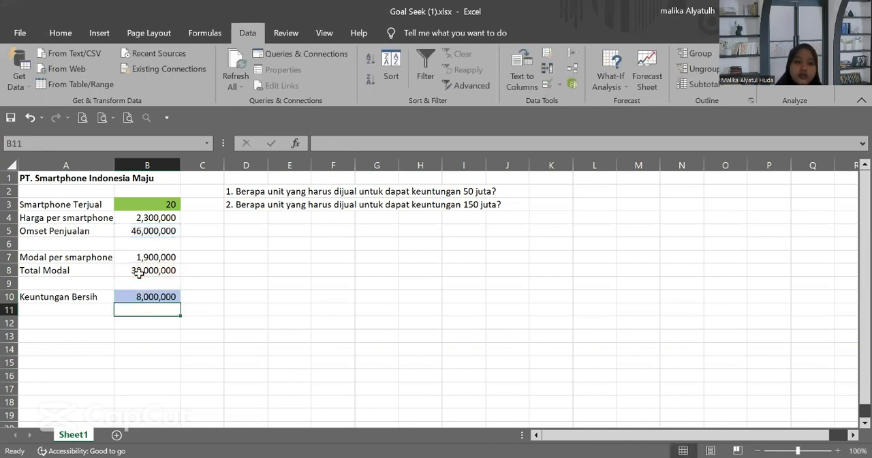
Step: With D6 selected, run Goal Seek to bring cell B10 to 50000000 by changing cell B3, and accept the solution
left_click(241, 243)
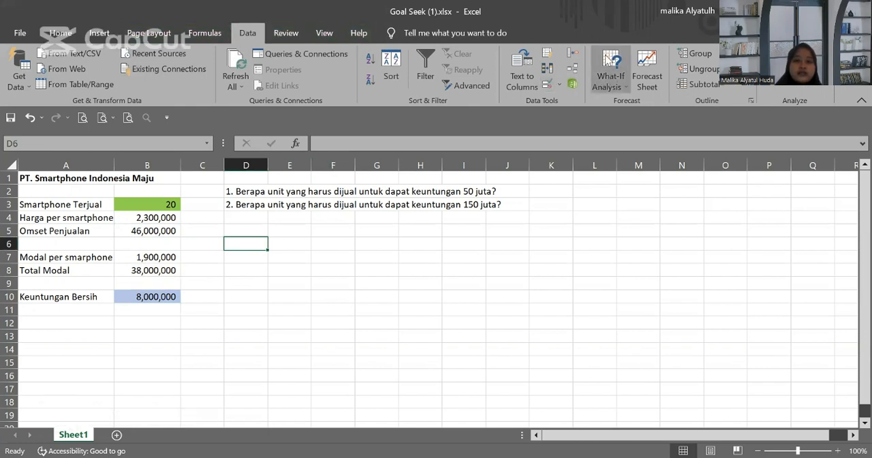
left_click(222, 34)
left_click(246, 33)
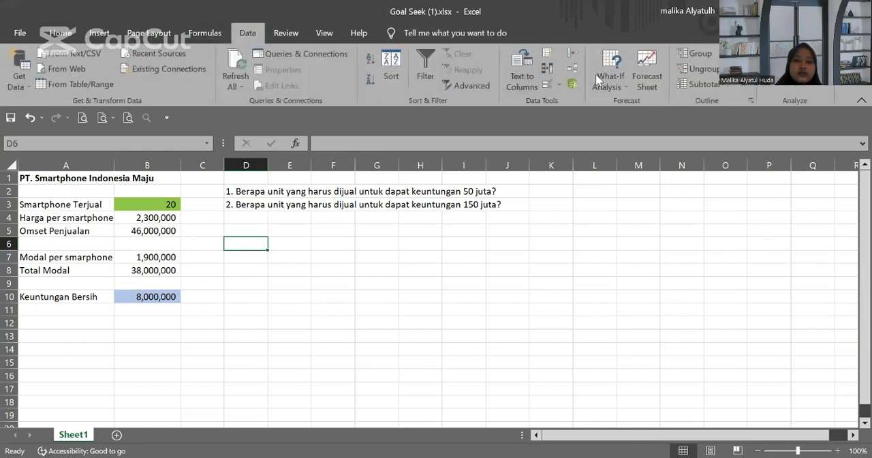
left_click(618, 60)
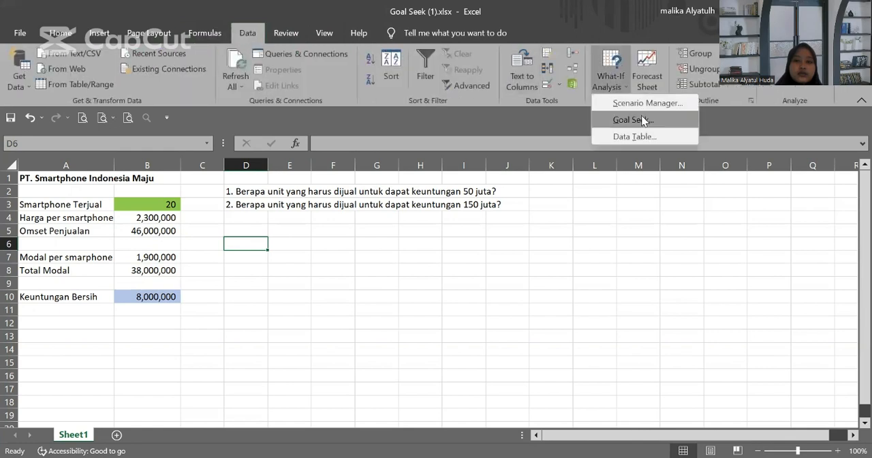
left_click(633, 120)
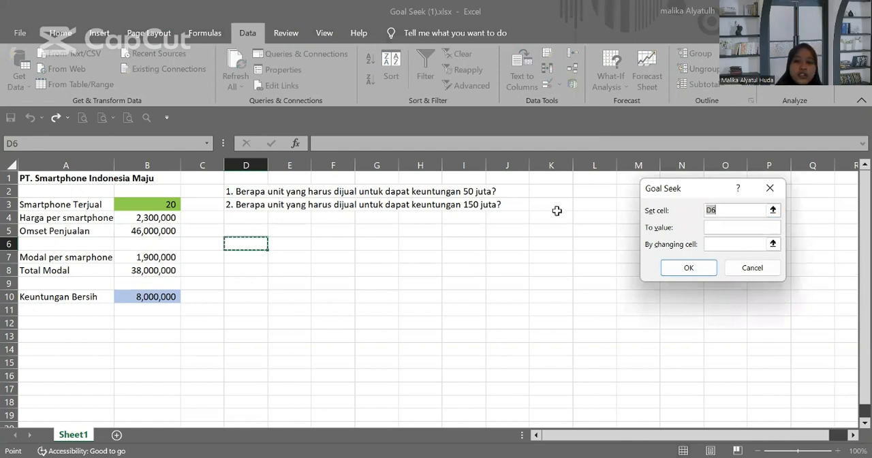
left_click(140, 296)
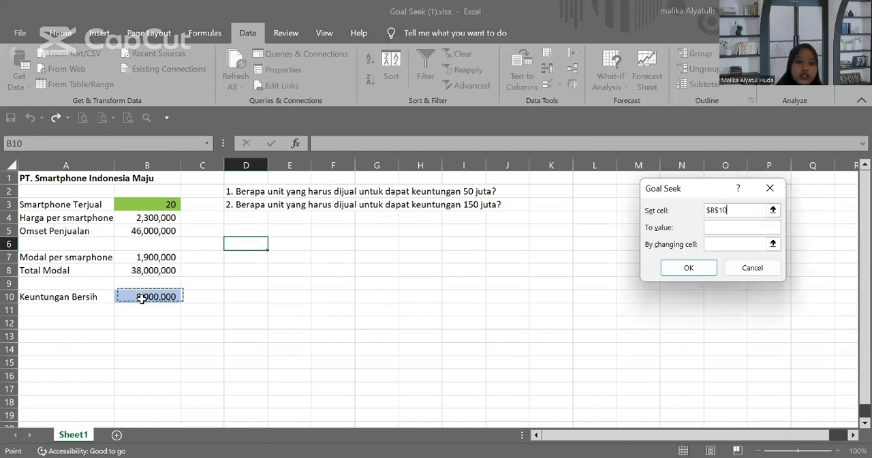
left_click(722, 227)
type("5")
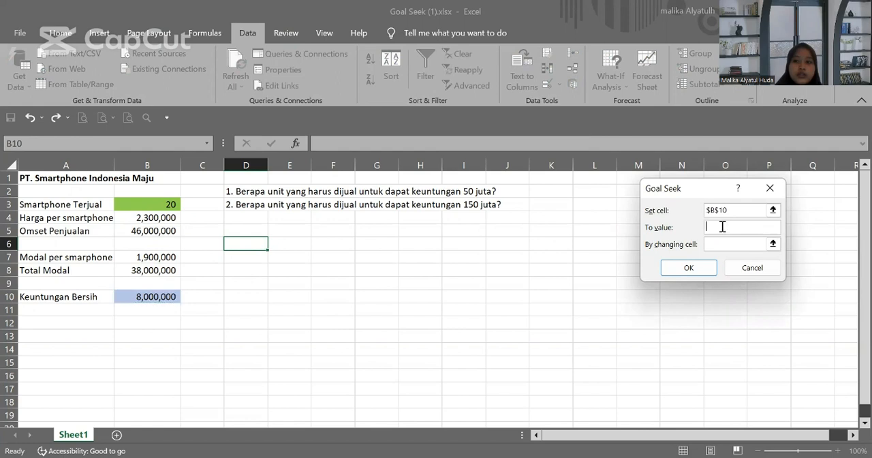
type("0")
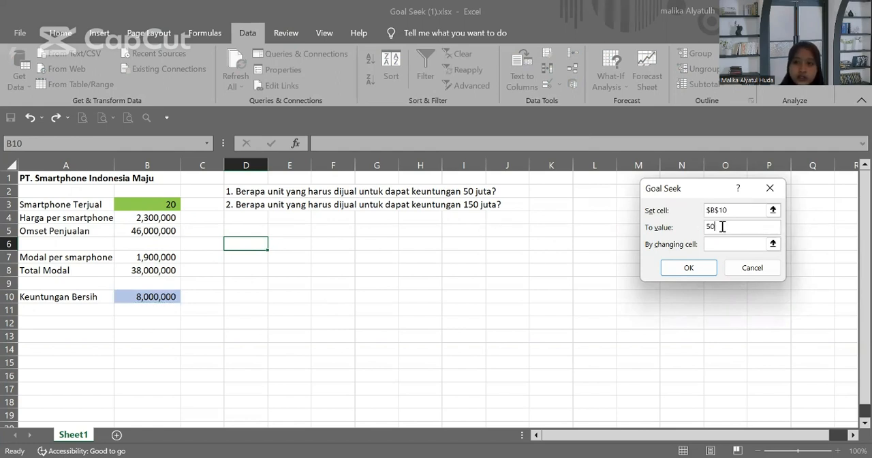
type("000000")
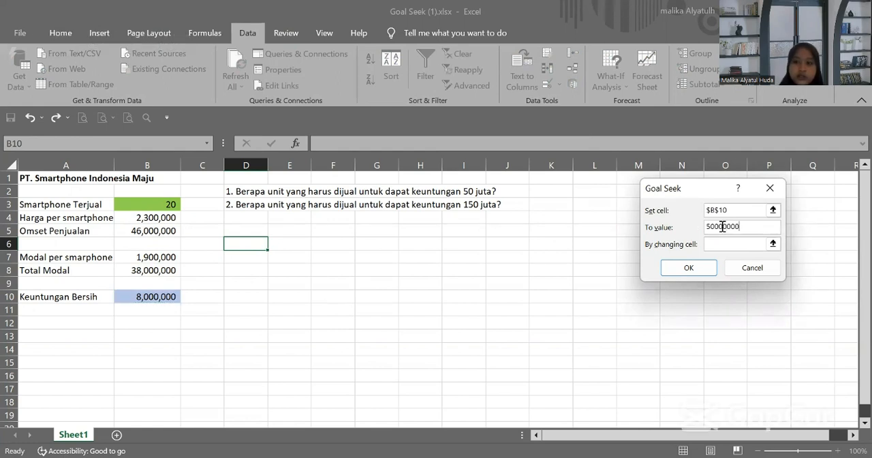
key("Tab")
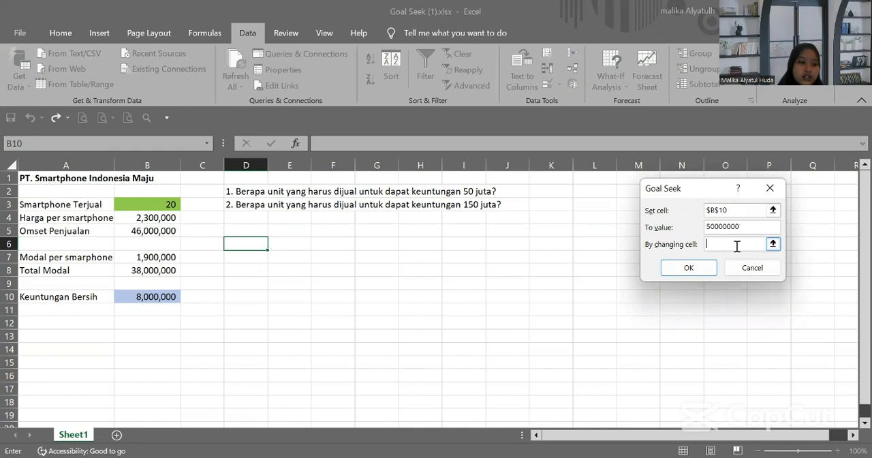
left_click(156, 203)
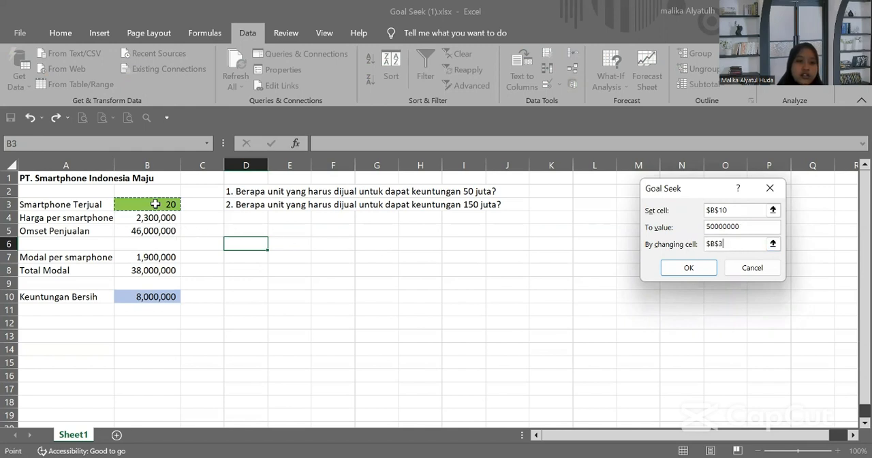
left_click(678, 269)
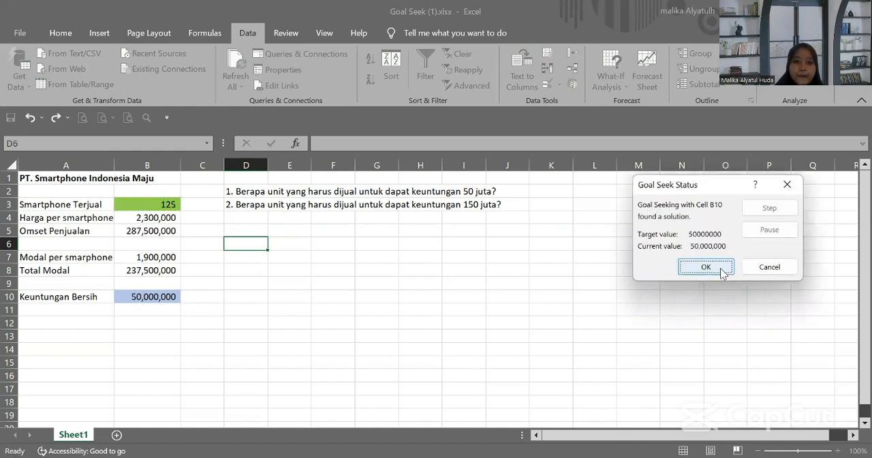
left_click(683, 268)
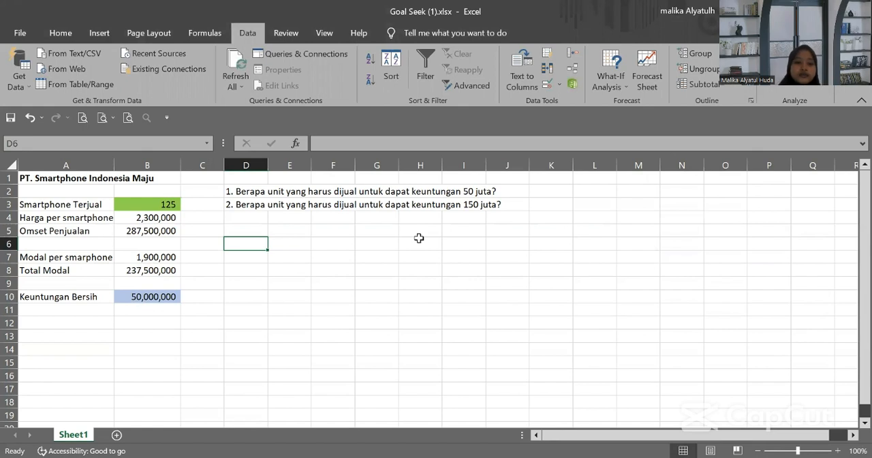
Step: Enter the first answer in D6: "1. unit yang harus dijual untuk mendapatkan keuntungan 50 juta adalah 125 unit."
type("1")
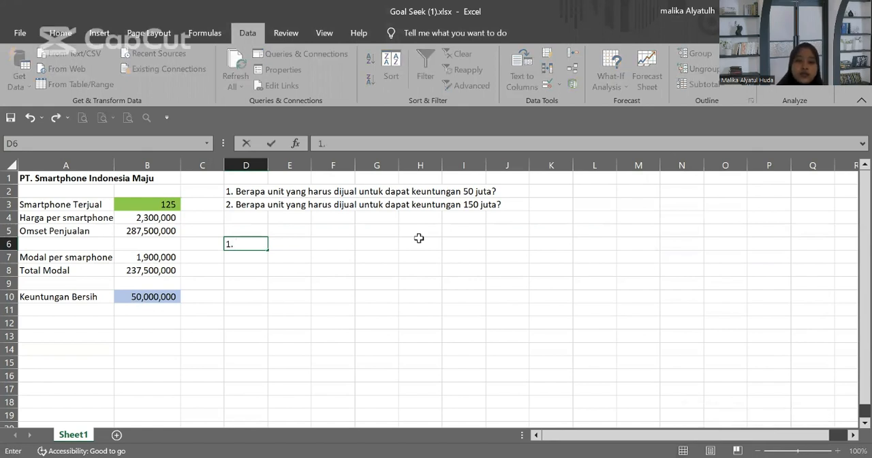
type(". unit")
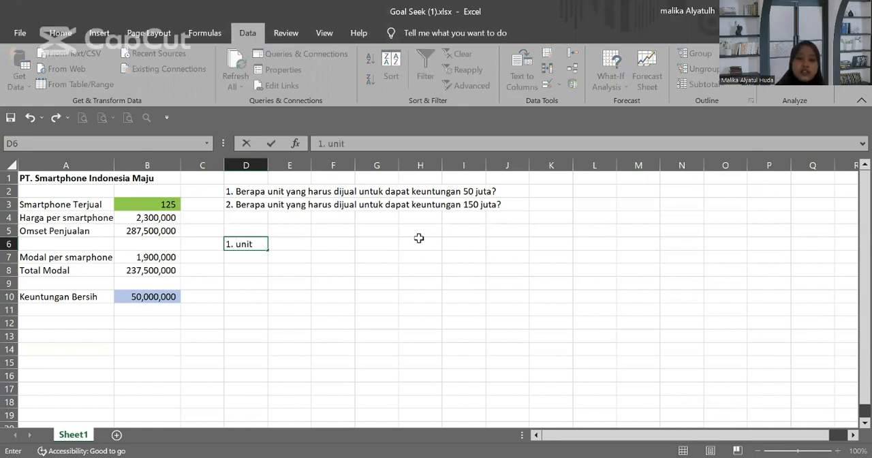
type(" yang h")
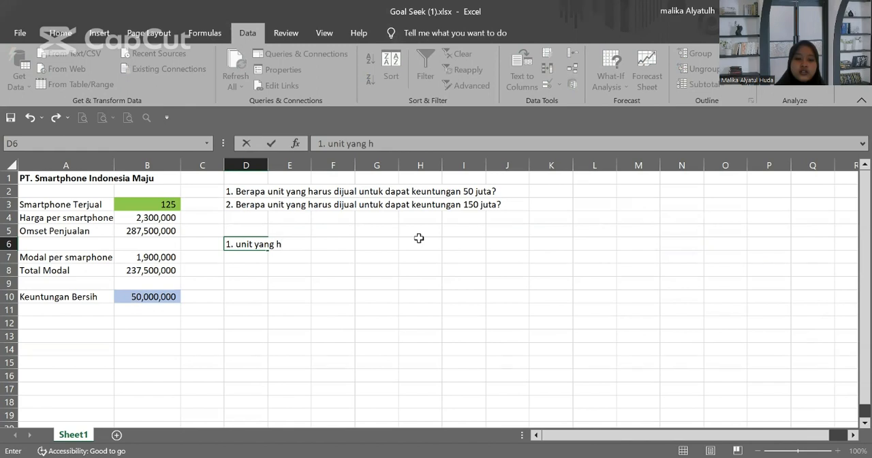
type("arus dijual ")
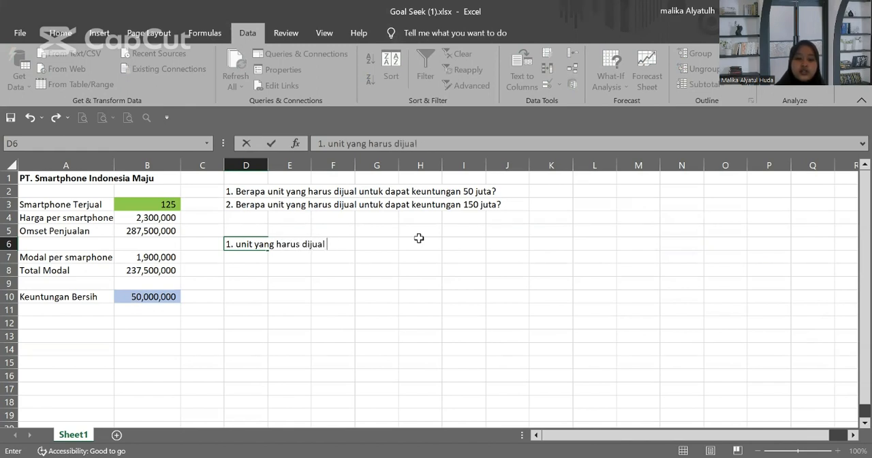
type("untuk mendap")
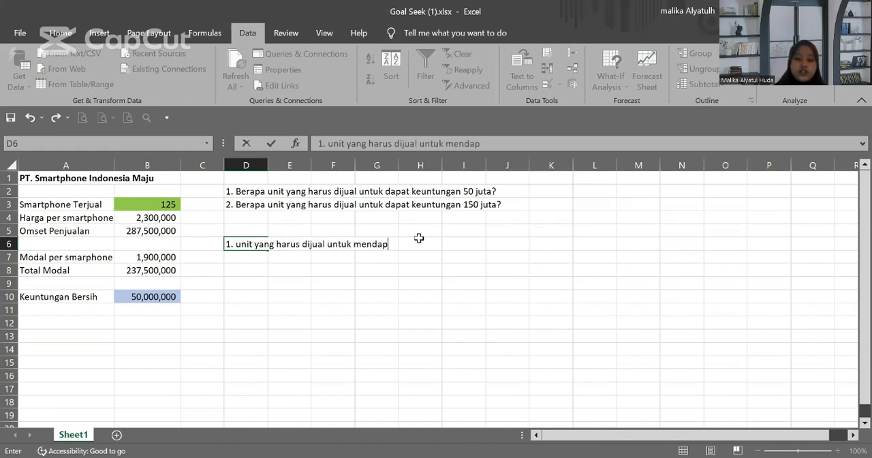
type("atkan keuntungan")
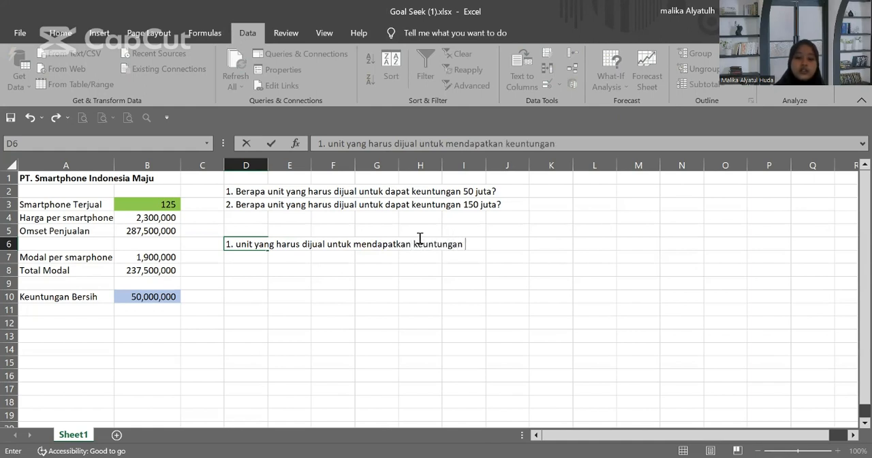
type(" 50 juta ")
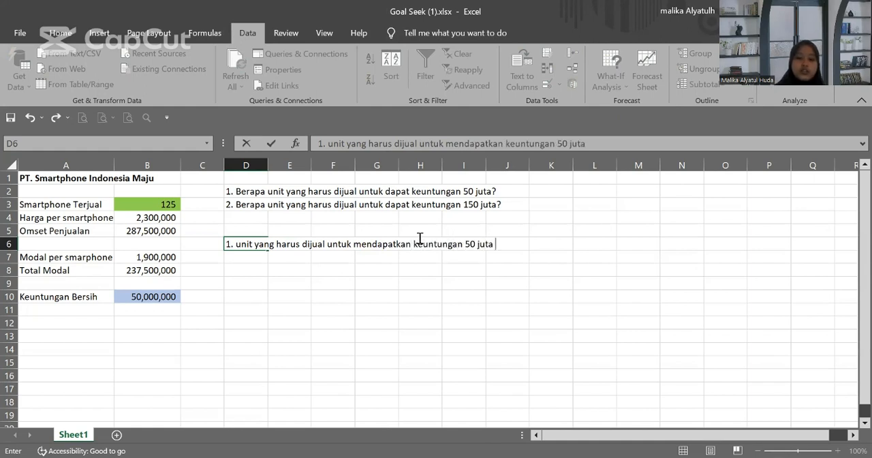
type("adalah ")
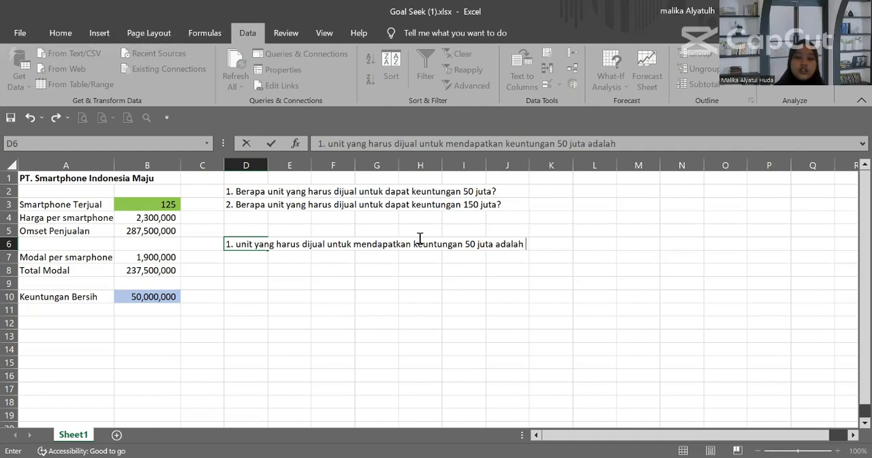
type("125 u")
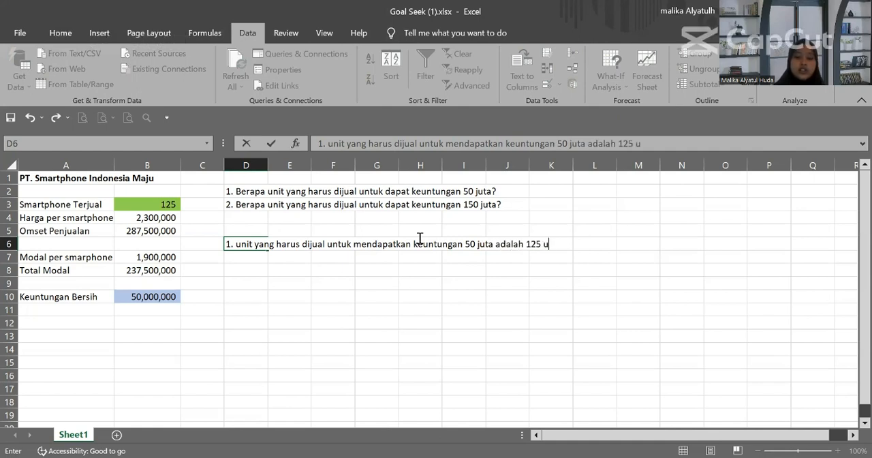
type("nit.")
key("Return")
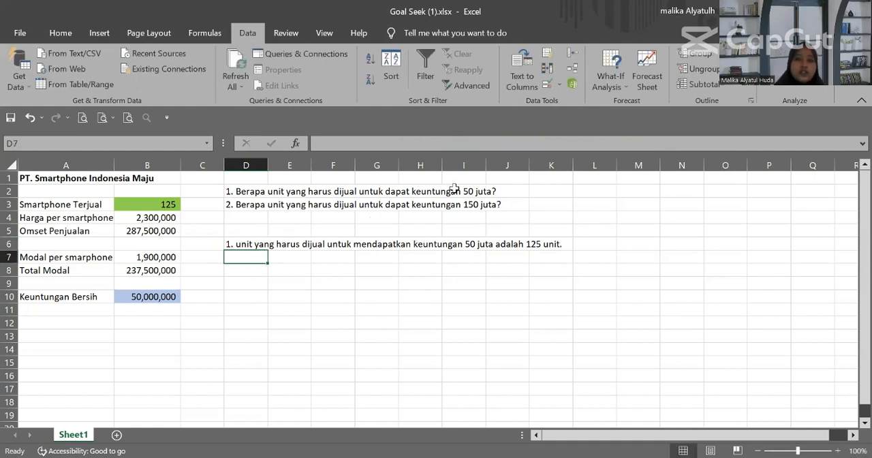
Step: Run Goal Seek to bring cell B10 to 150000000 by changing cell B3, and accept the solution
left_click(602, 63)
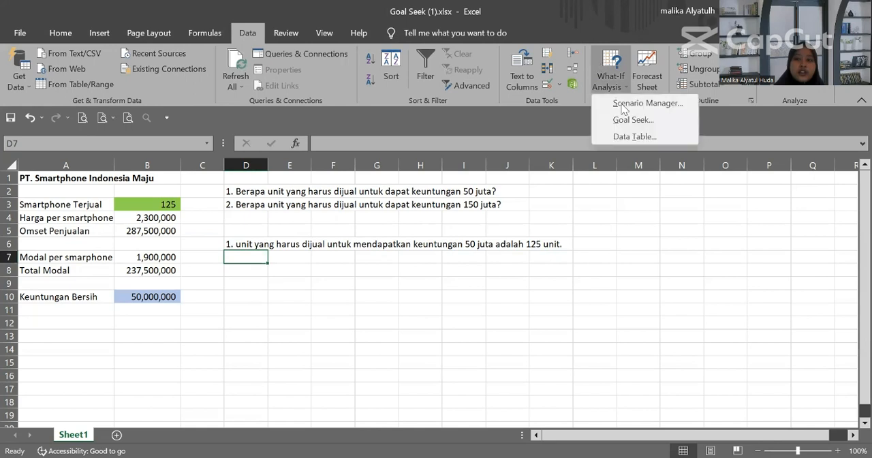
left_click(632, 121)
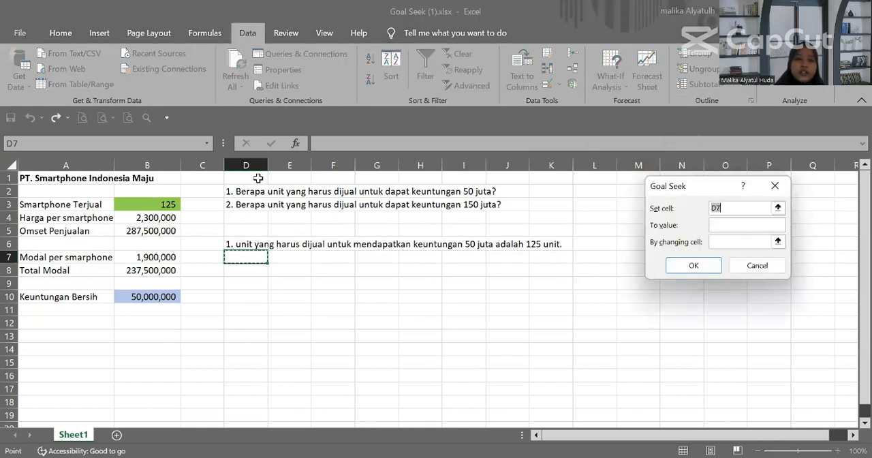
left_click(126, 296)
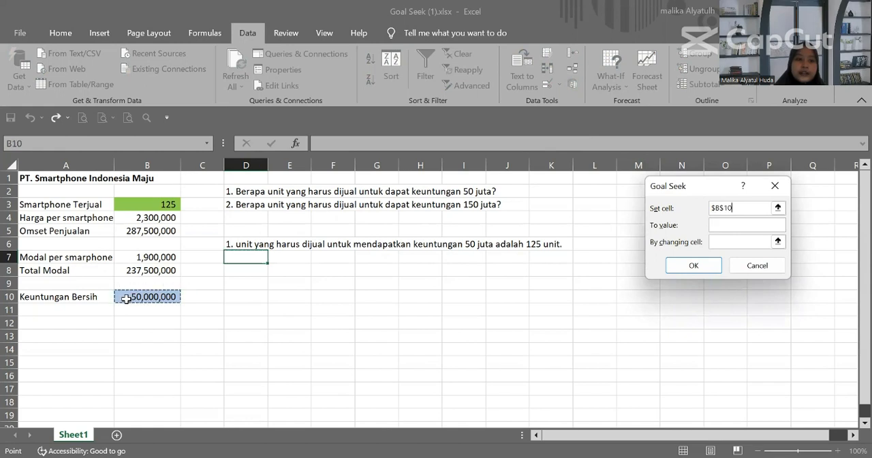
left_click(733, 225)
type("15000")
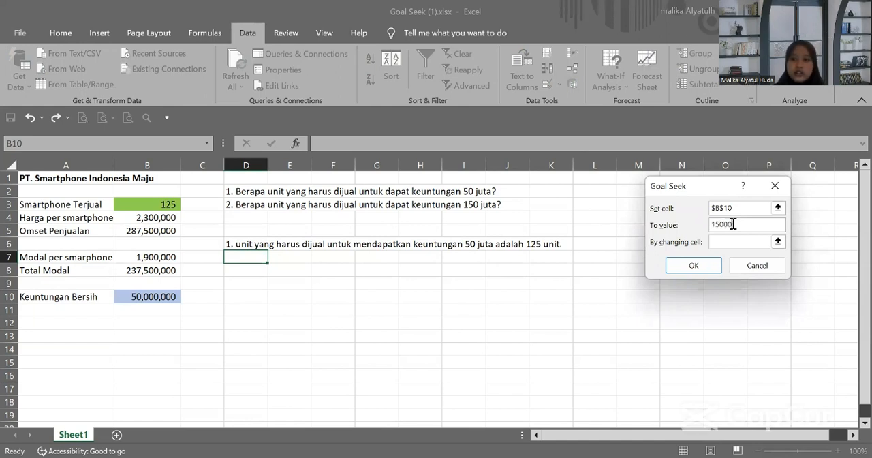
type("0000")
left_click(741, 243)
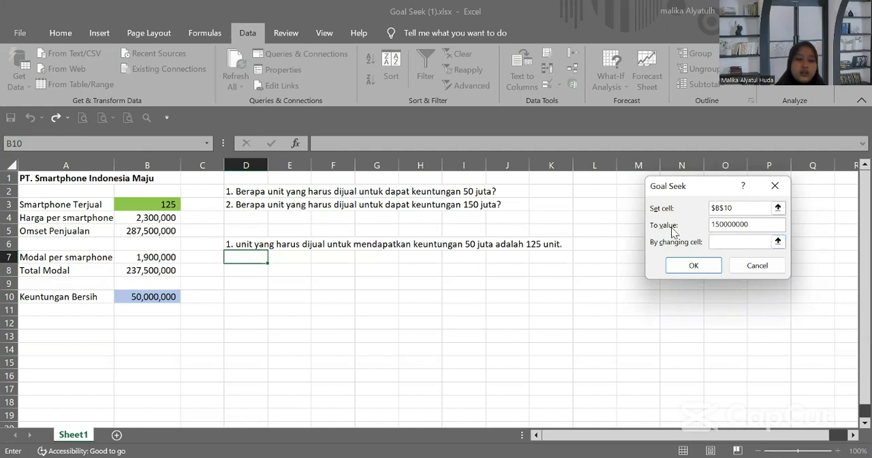
left_click(136, 207)
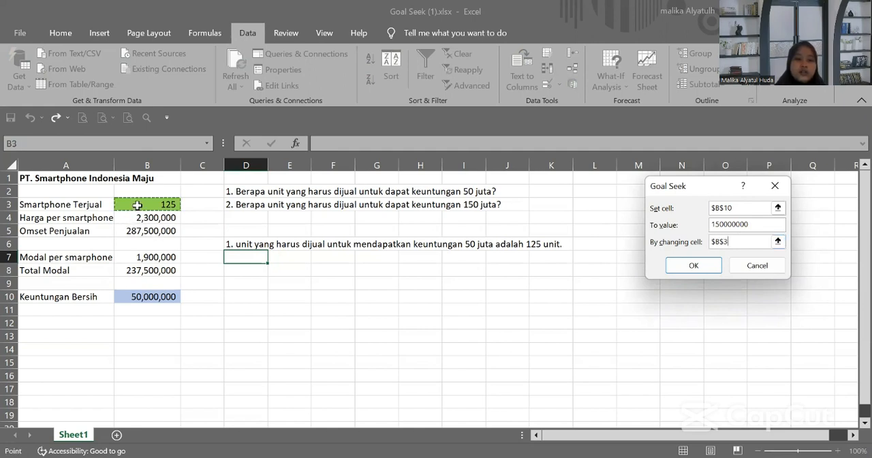
left_click(687, 265)
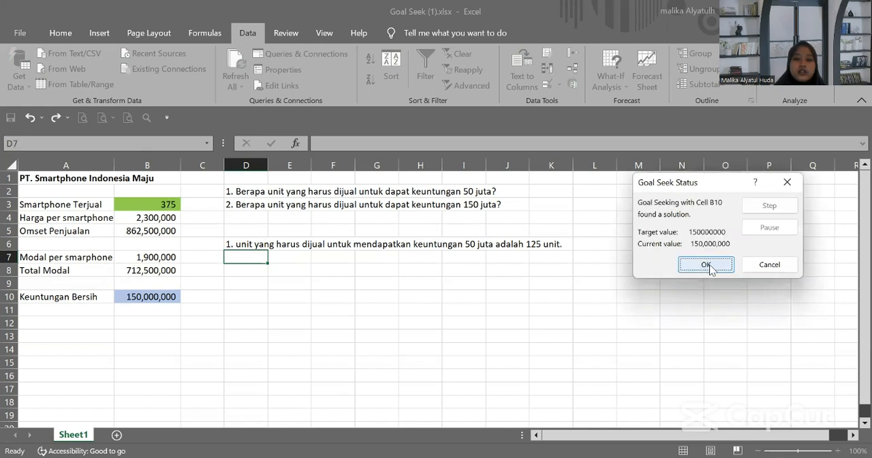
left_click(711, 268)
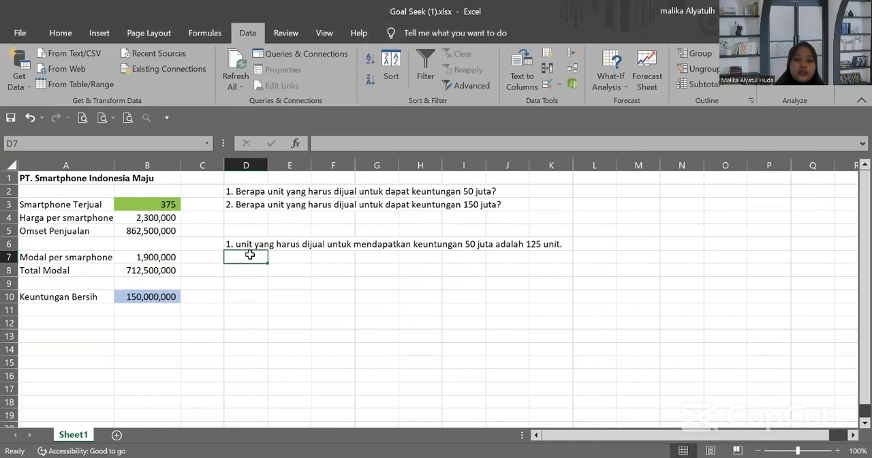
Step: Start the second answer in D7 with the number "2."
type("2.")
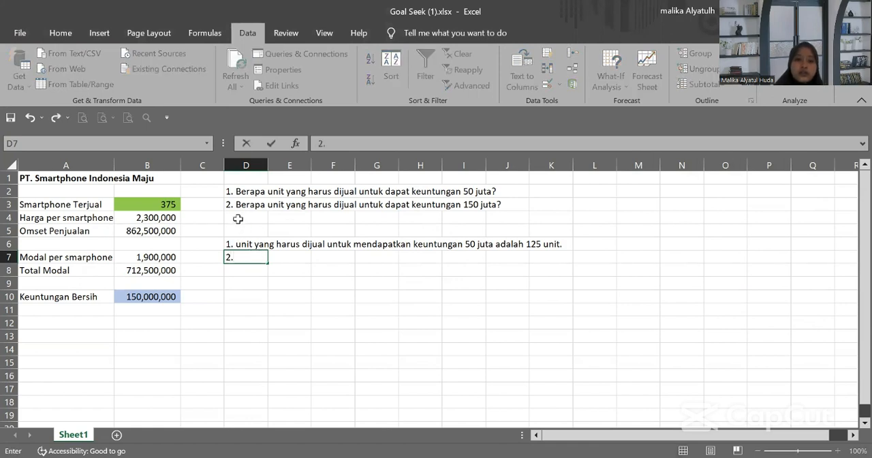
left_click_drag(230, 204, 497, 206)
key("ctrl+c")
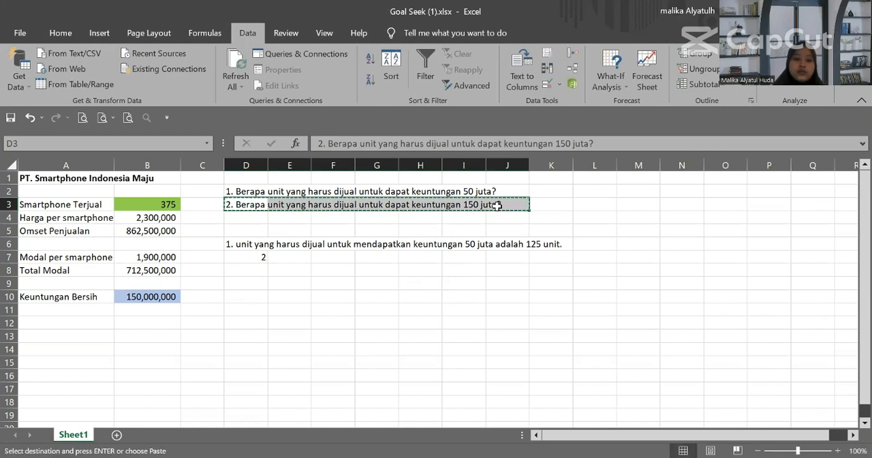
left_click(258, 253)
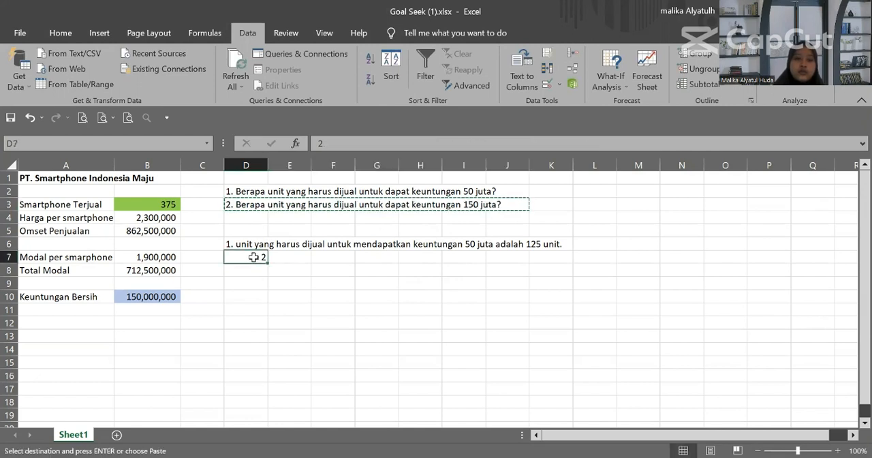
left_click(361, 143)
type("2.")
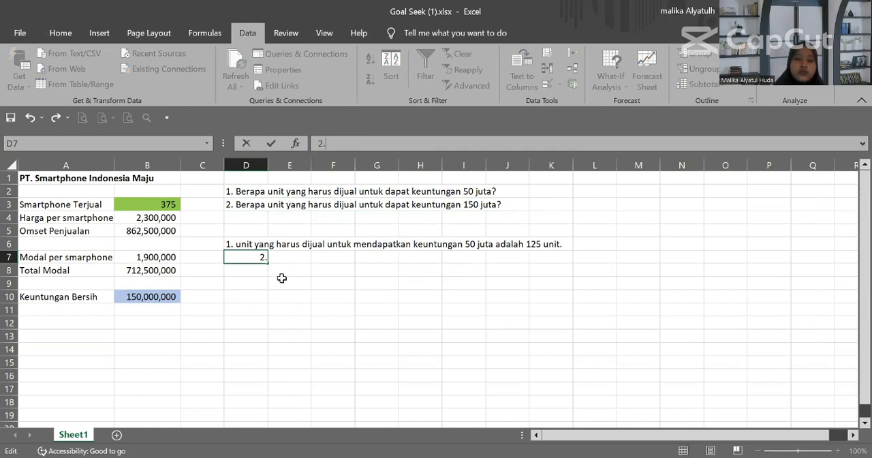
left_click(269, 257)
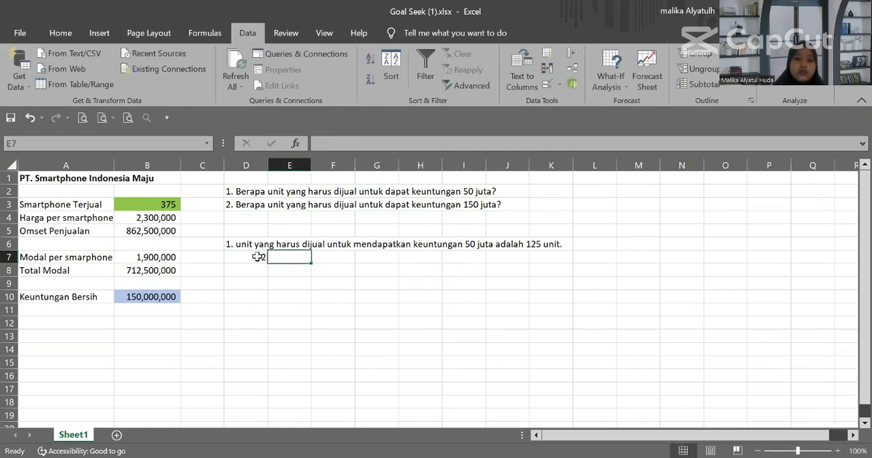
left_click(255, 256)
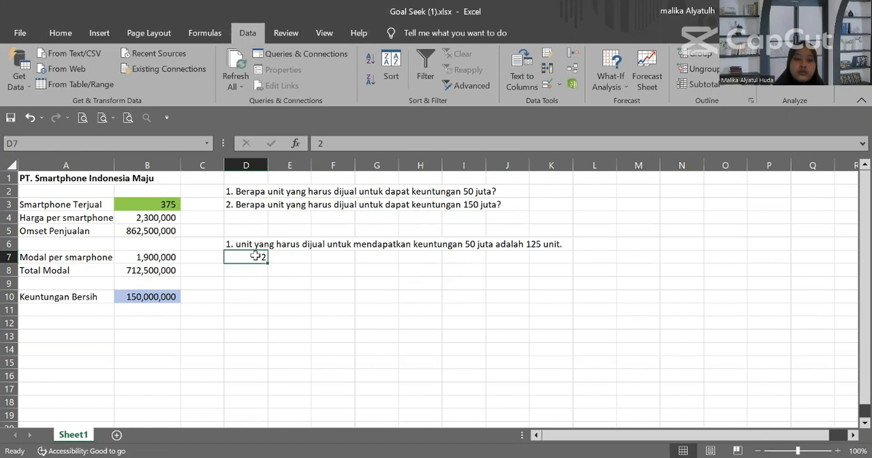
Step: Complete the second answer in D7: "2. unit yang harus dijual untuk mendapatkan keuntungan 150 juta adalah 375 unit."
left_click(354, 145)
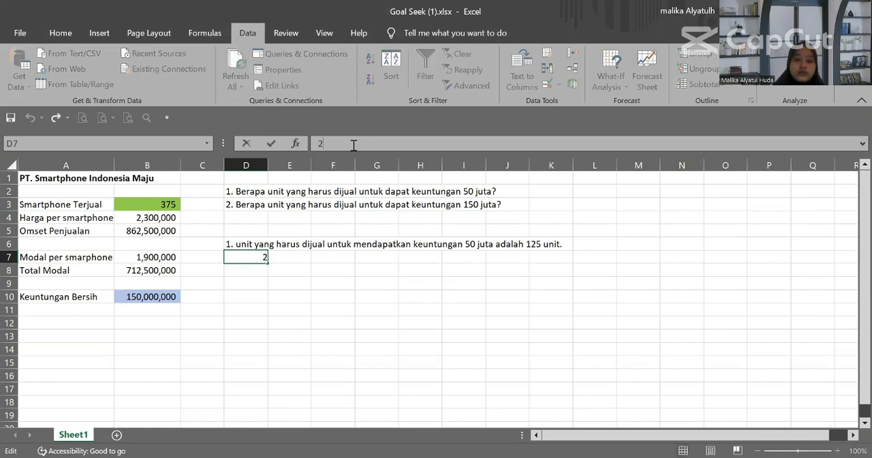
type(". un")
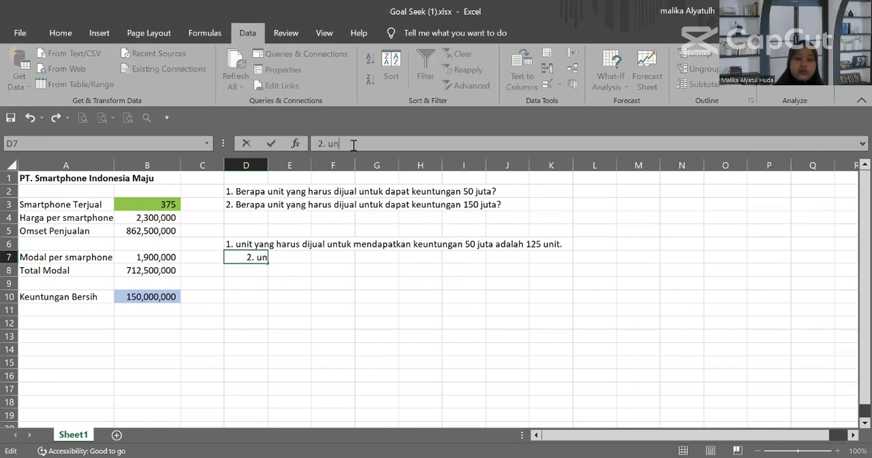
type("it yang haru")
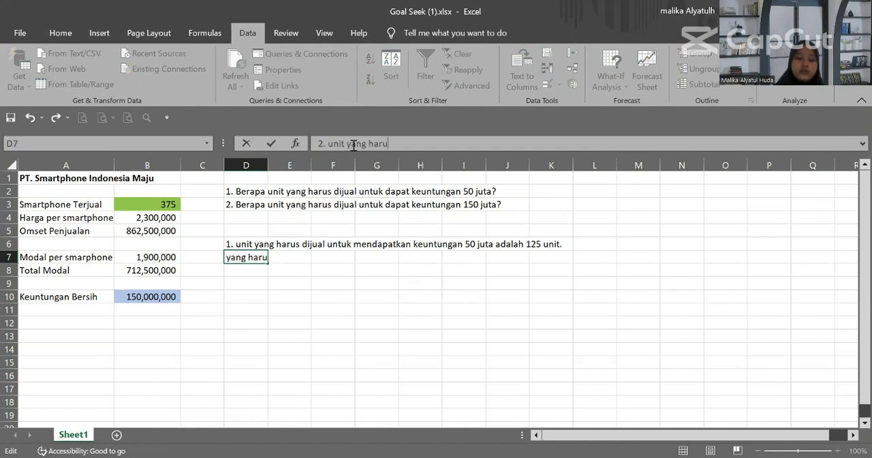
type("s dijual untuk")
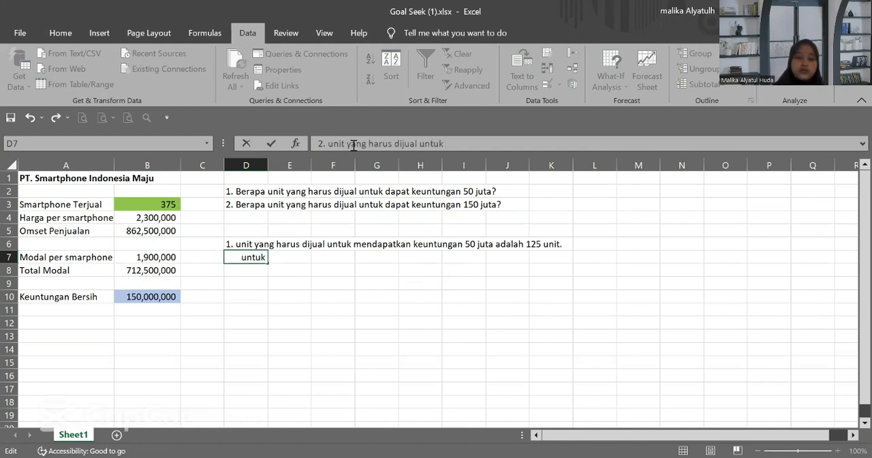
type(" mendapatkan")
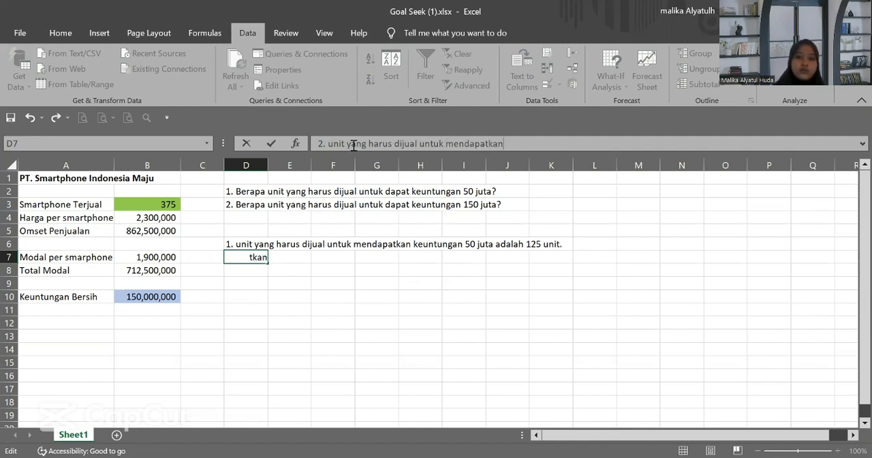
type(" keuntungan 150")
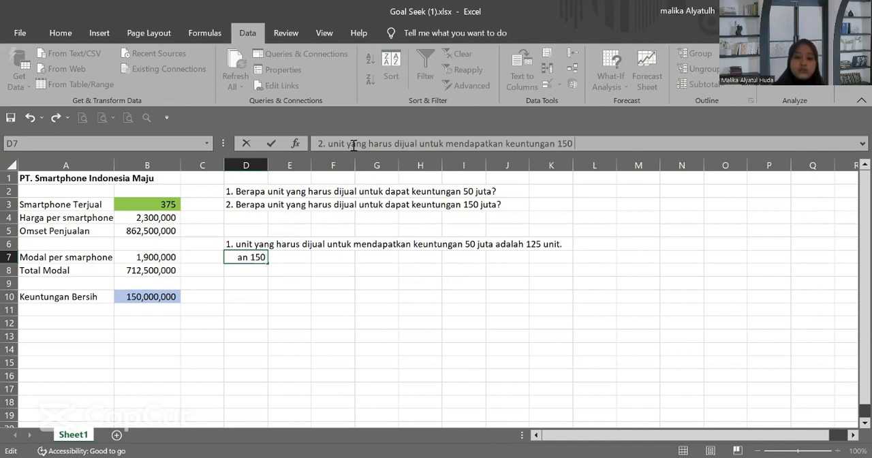
type(" juta adalah ")
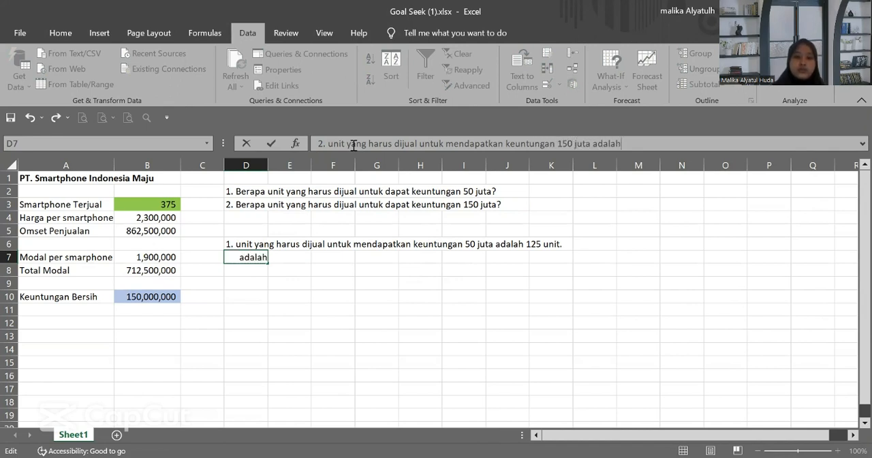
type("37")
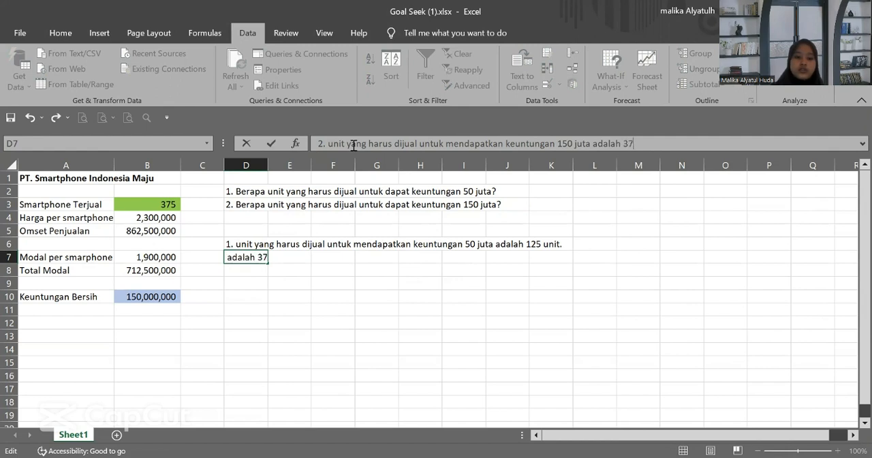
type("5 unit.")
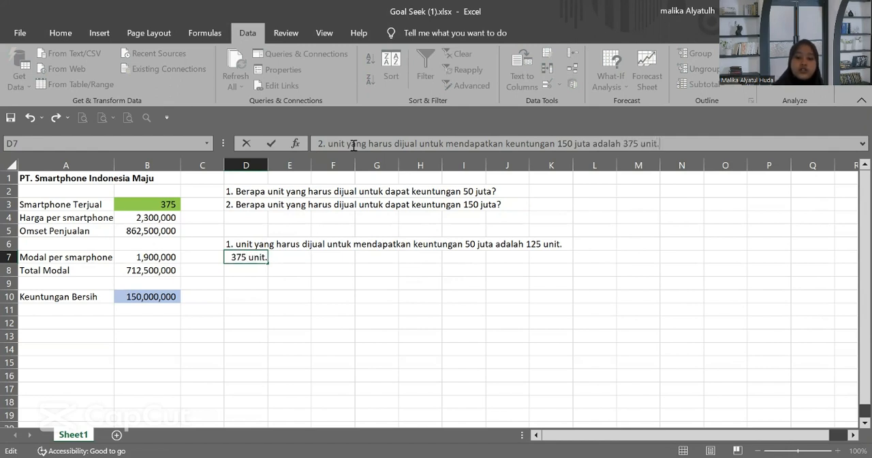
key("Return")
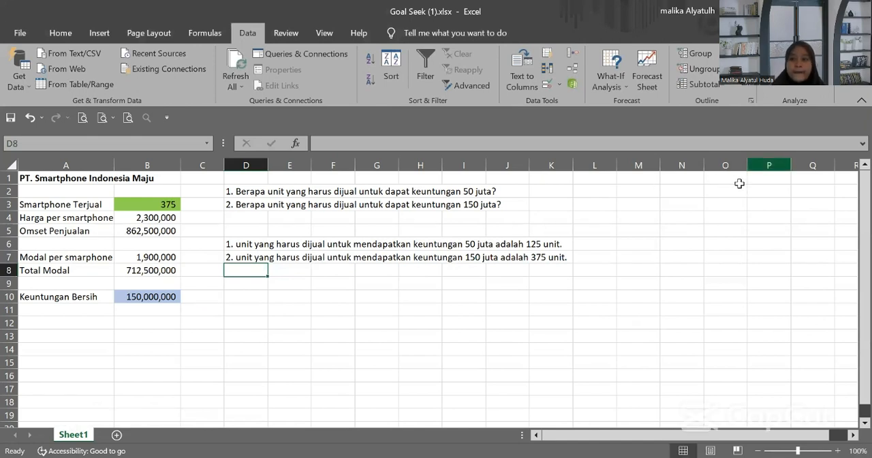
Step: Switch to the Solver (1).xlsx workbook, open Solver and set the objective to the Total Keuntungan total in G7
left_click(682, 367)
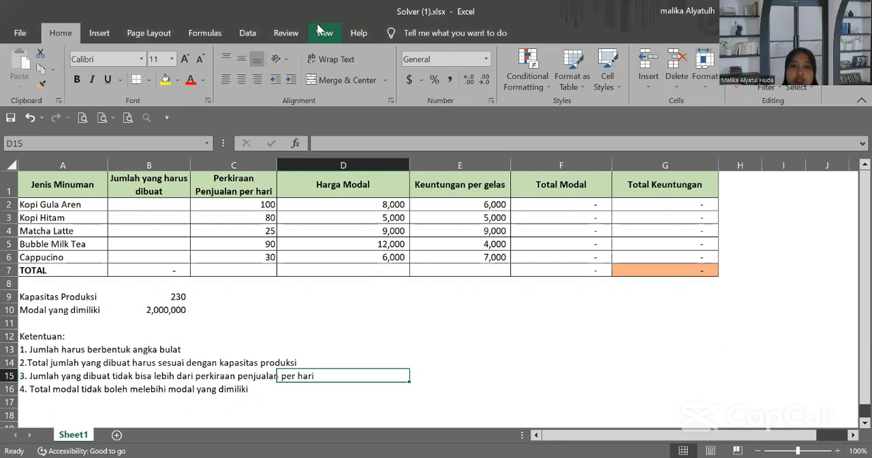
left_click(252, 32)
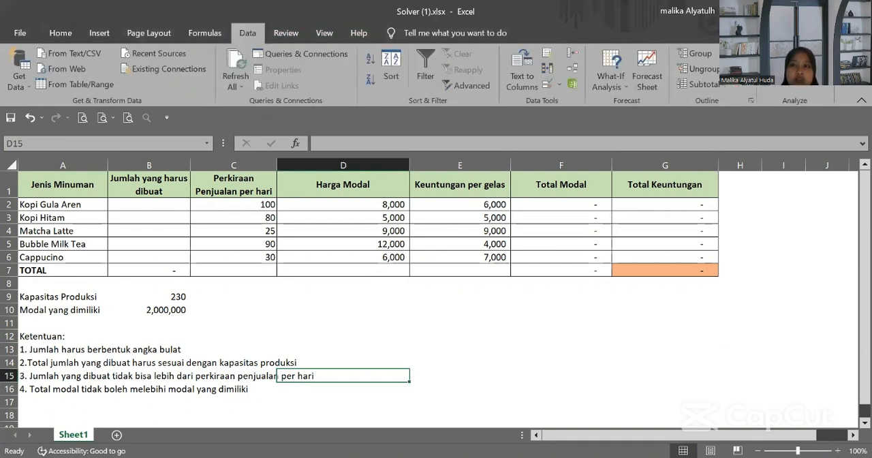
left_click(794, 53)
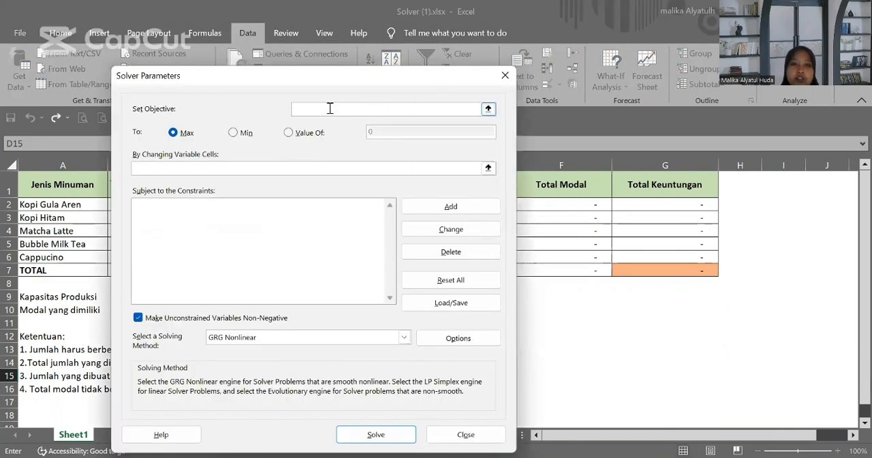
left_click(688, 269)
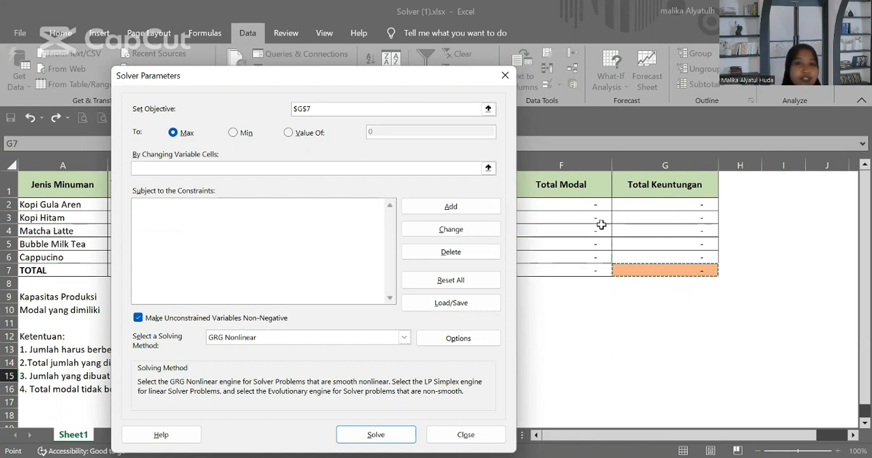
Step: Set Solver's changing variable cells to B2:B6, the Jumlah yang harus dibuat values of the five drinks
left_click(245, 170)
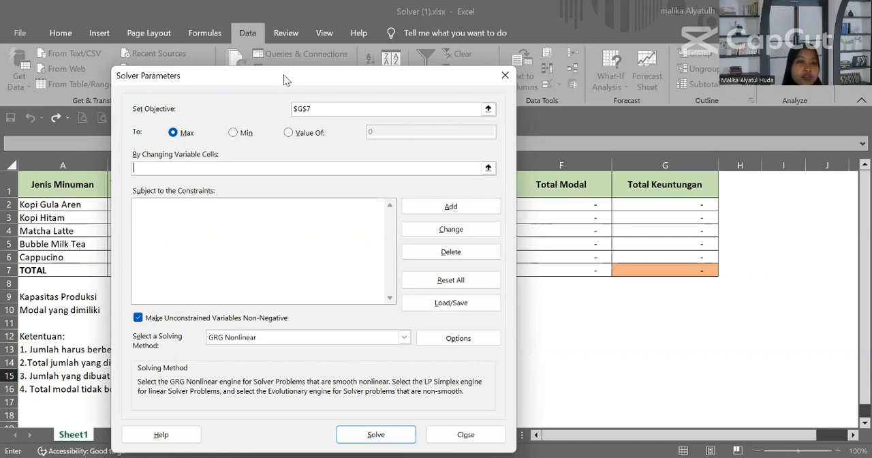
left_click_drag(286, 80, 500, 67)
left_click(134, 204)
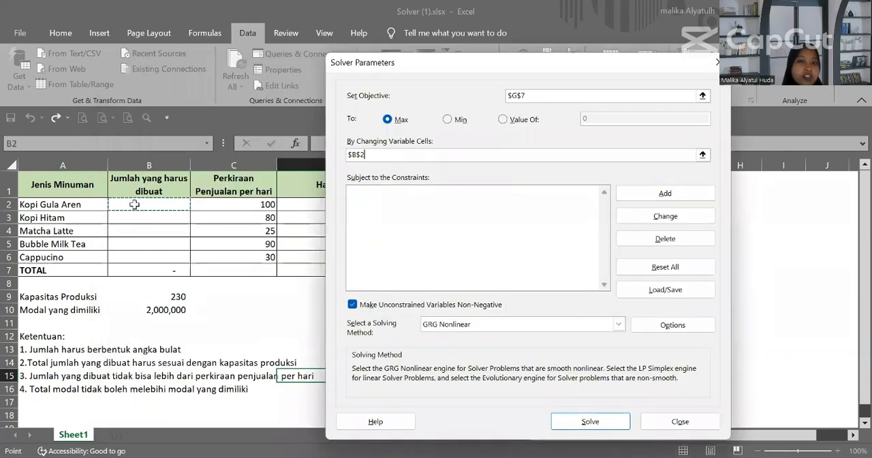
left_click_drag(135, 205, 138, 258)
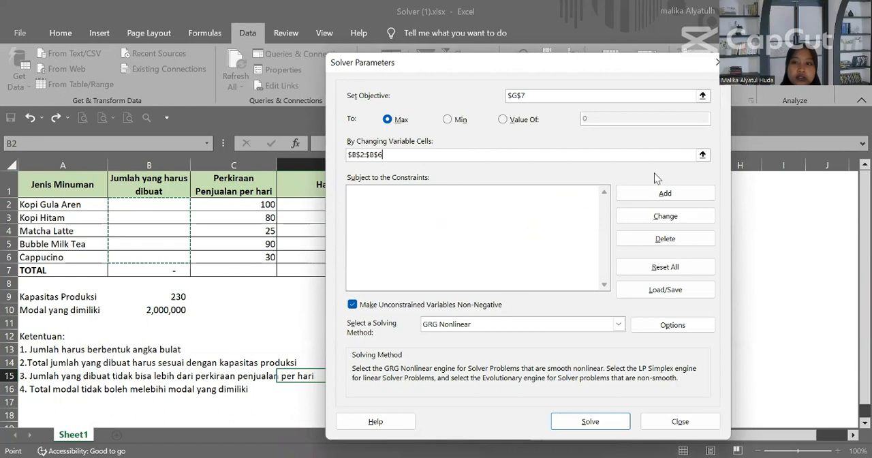
Step: Add a Solver constraint requiring the Jumlah yang harus dibuat cells B2:B6 to be integers
left_click(659, 193)
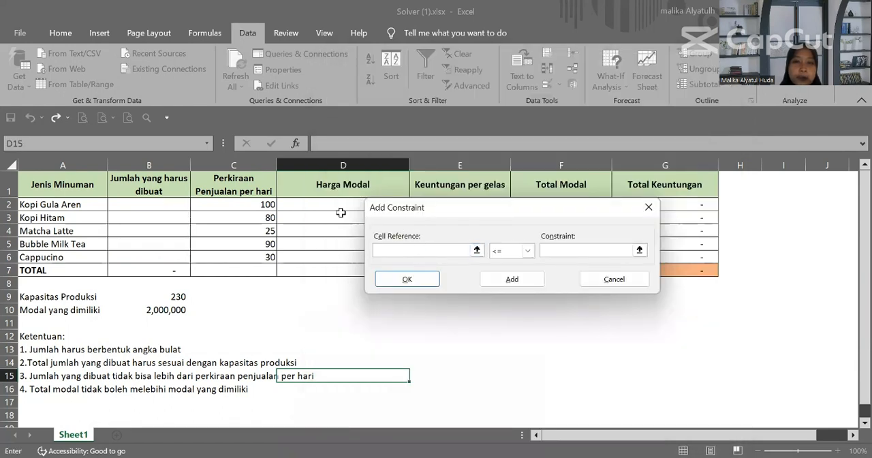
left_click(169, 204)
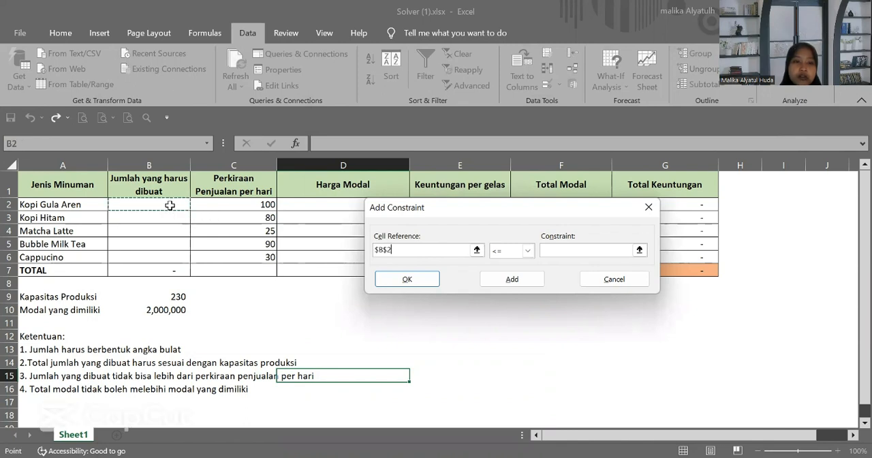
left_click(162, 256, "shift")
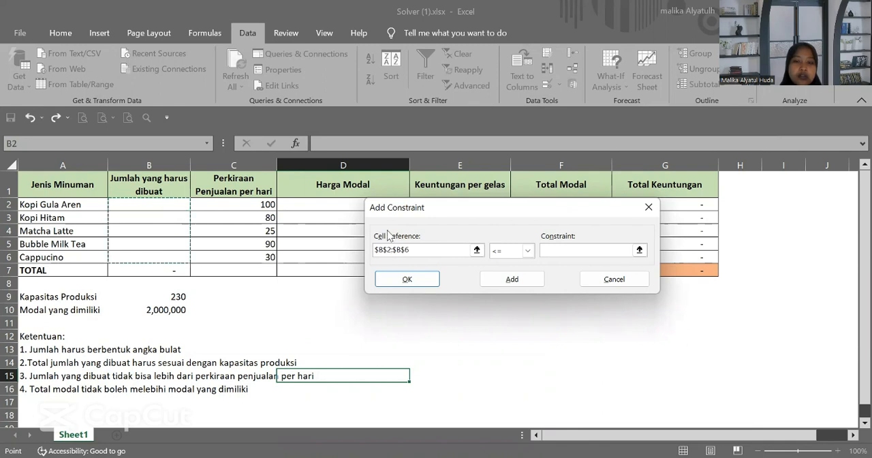
left_click(528, 250)
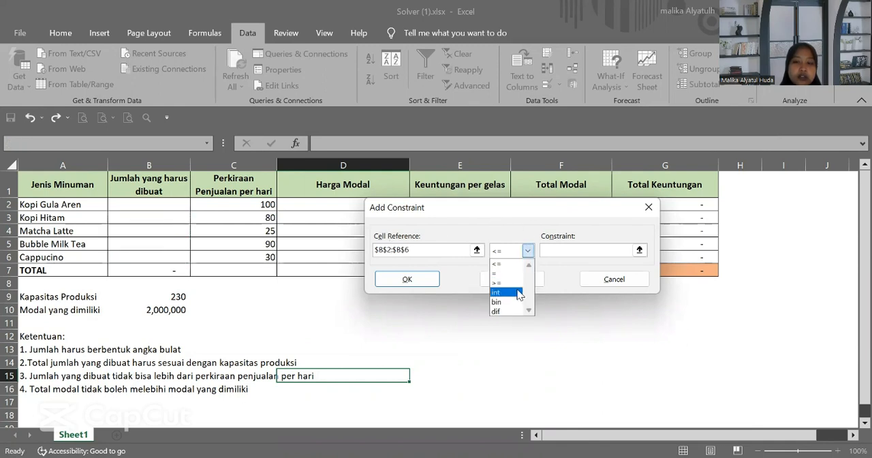
left_click(520, 293)
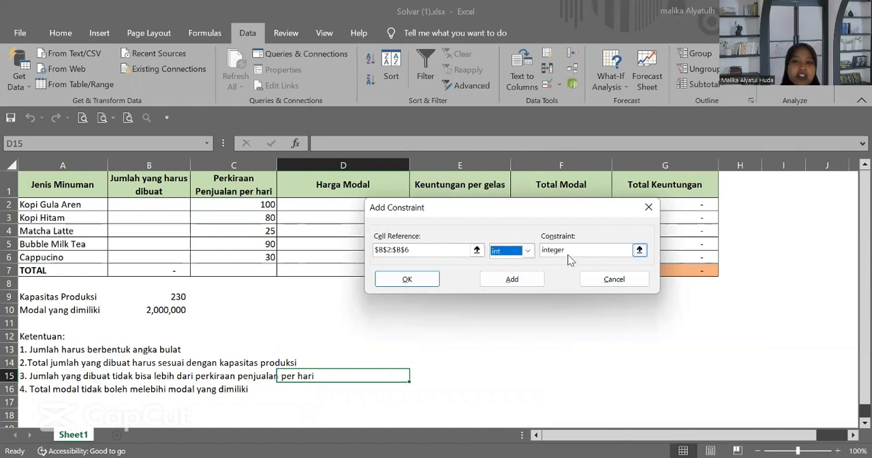
left_click(525, 282)
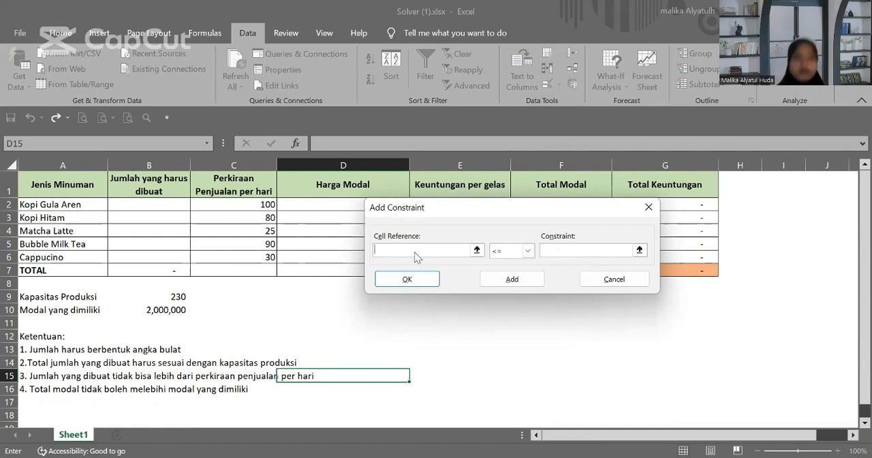
Step: Add a Solver constraint that the total quantity in B7 is <= the Kapasitas Produksi value in B9
left_click_drag(415, 218, 470, 225)
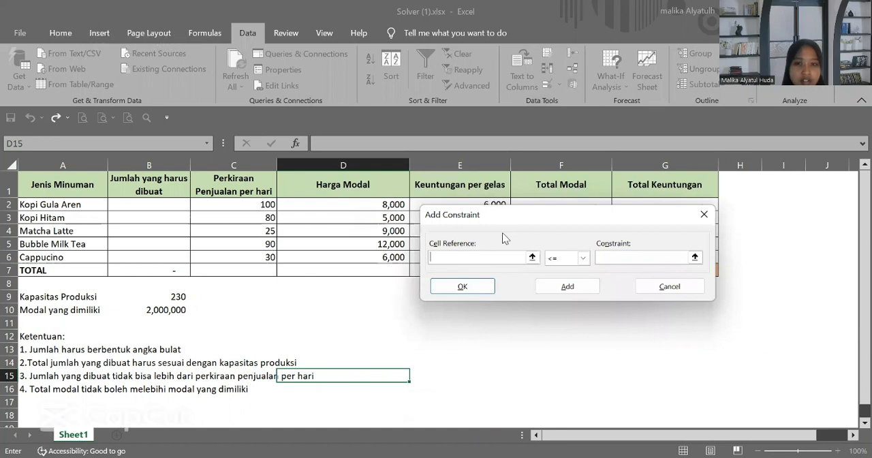
left_click_drag(502, 215, 535, 320)
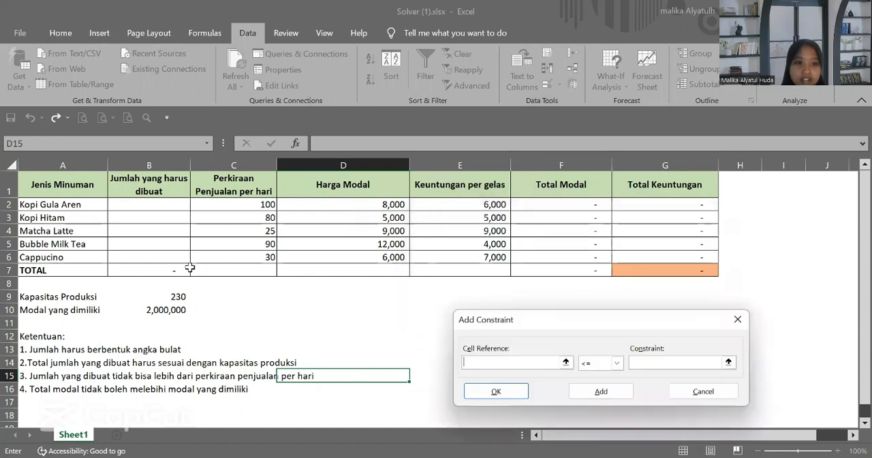
left_click(171, 269)
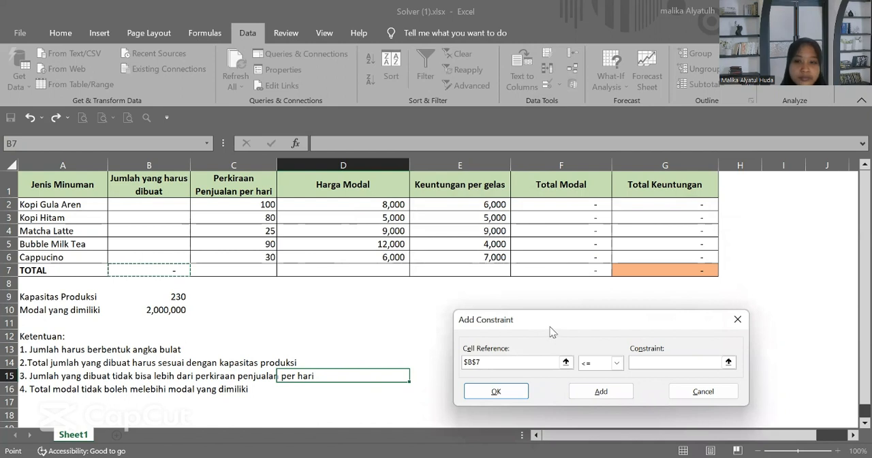
left_click_drag(550, 320, 487, 253)
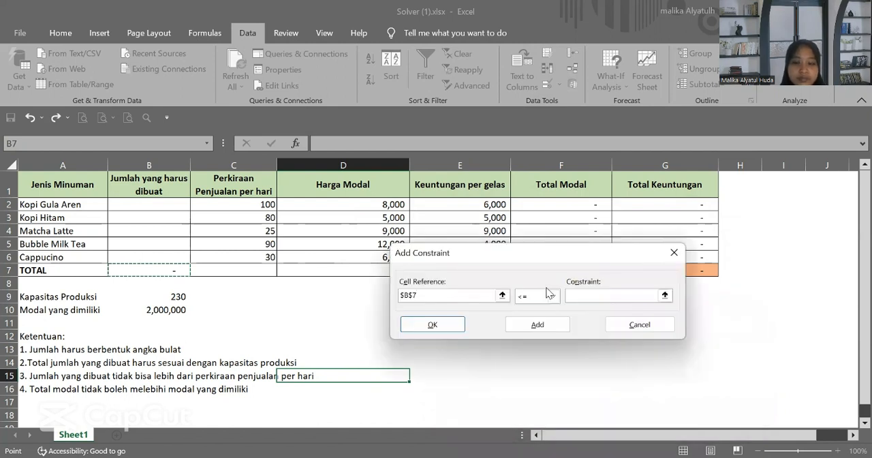
left_click(594, 297)
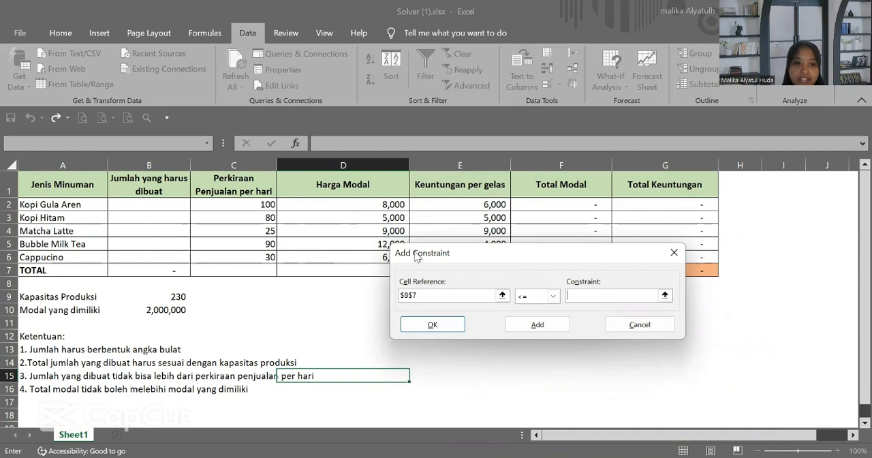
left_click_drag(414, 253, 432, 254)
left_click(177, 298)
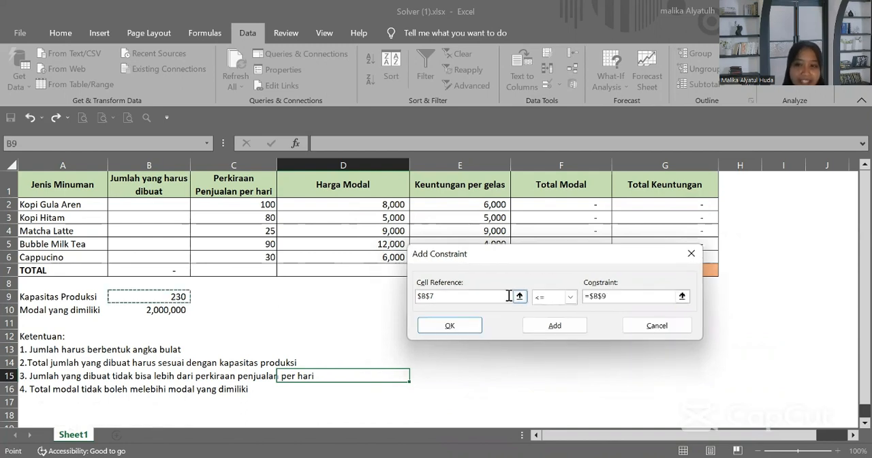
left_click(553, 326)
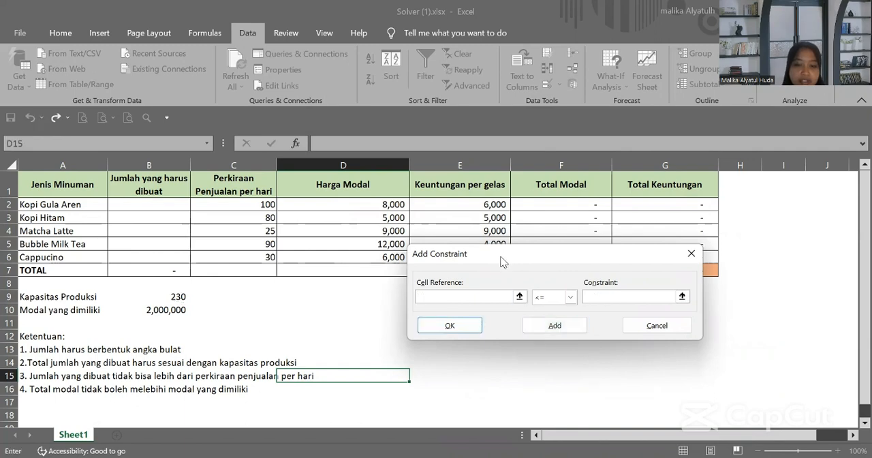
Step: Add a Solver constraint that the drink quantities B2:B6 are <= the Perkiraan Penjualan per hari values in C2:C6
scroll(365, 285, "down", 1)
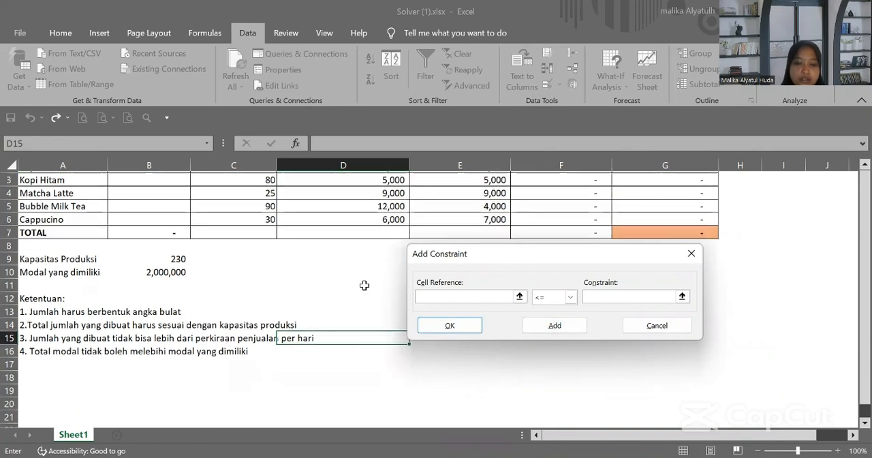
scroll(364, 286, "up", 1)
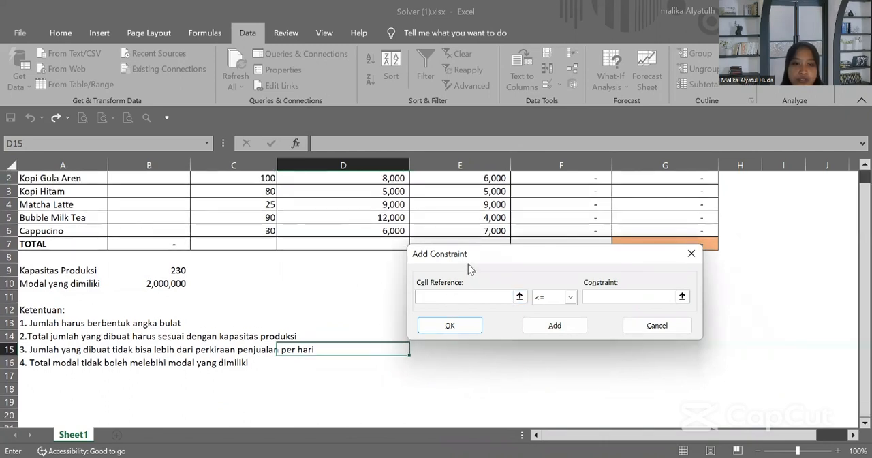
scroll(288, 206, "up", 1)
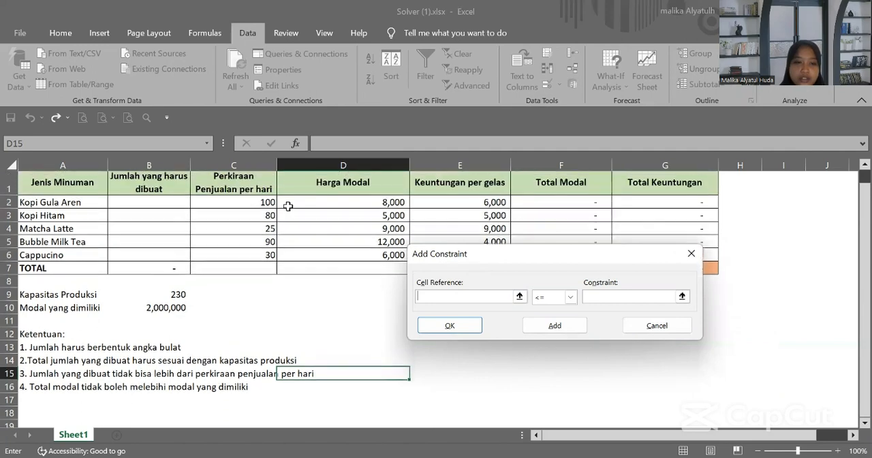
left_click(164, 208)
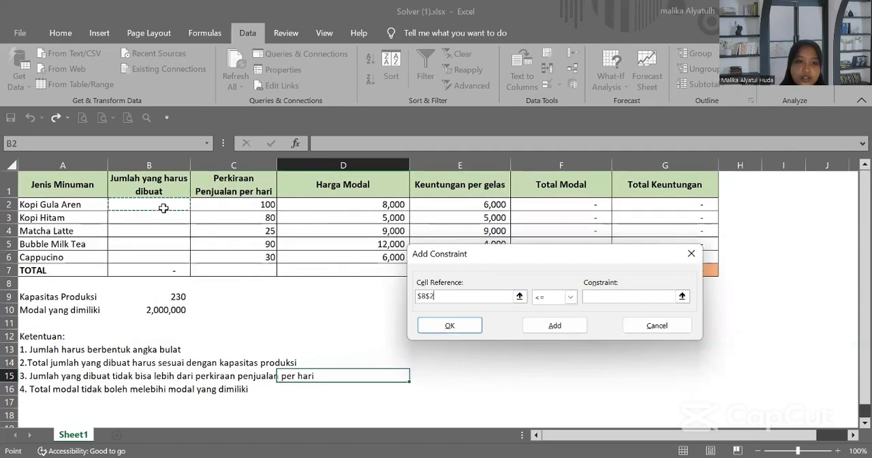
left_click(163, 254, "shift")
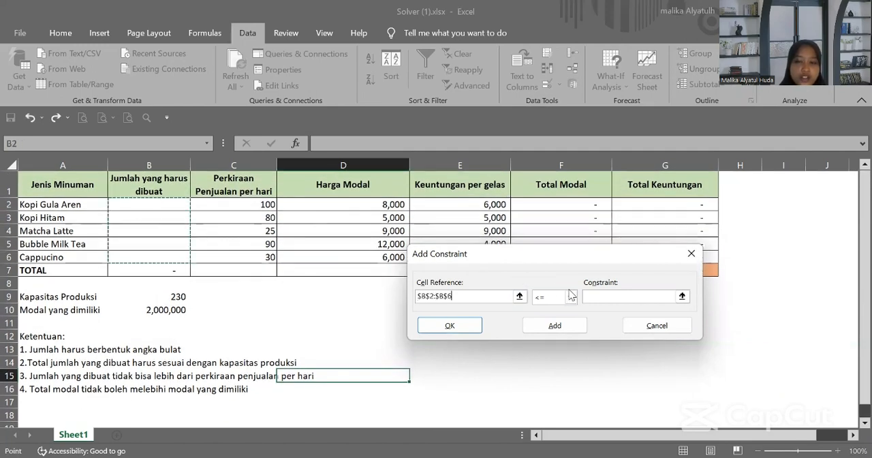
left_click(608, 296)
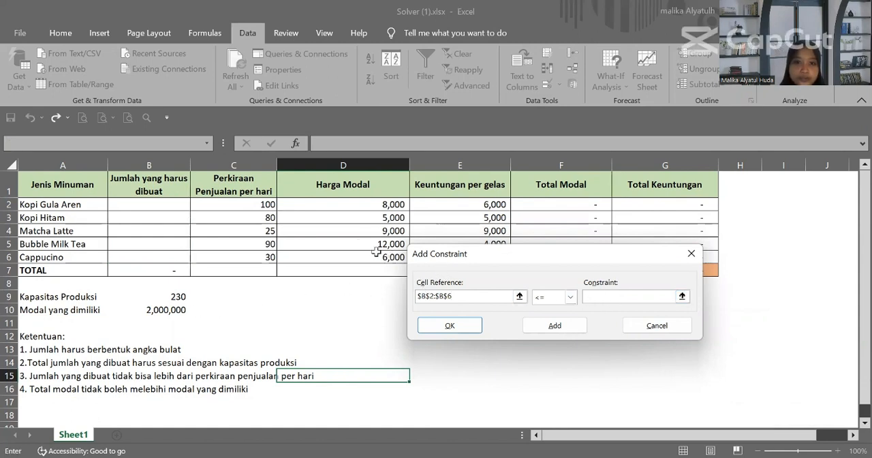
left_click(258, 204)
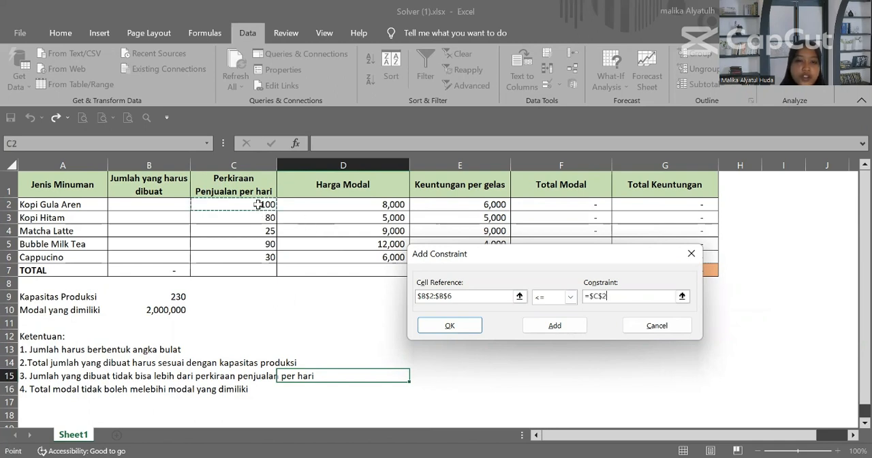
left_click_drag(258, 204, 258, 257)
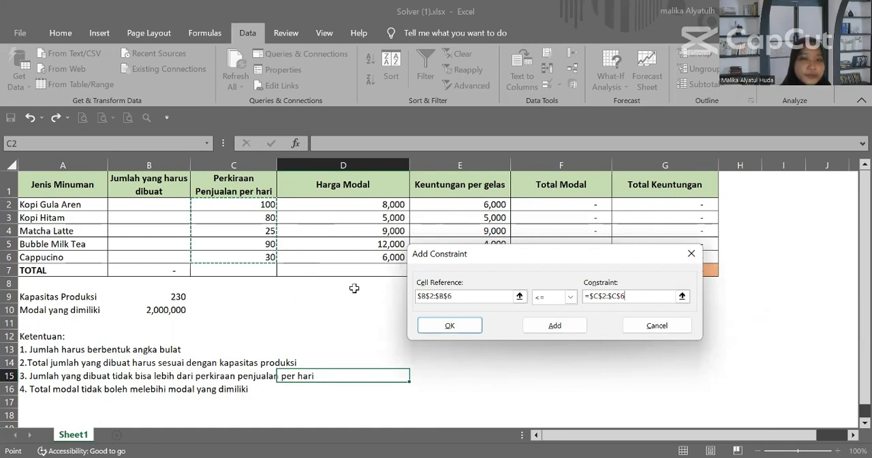
left_click(553, 325)
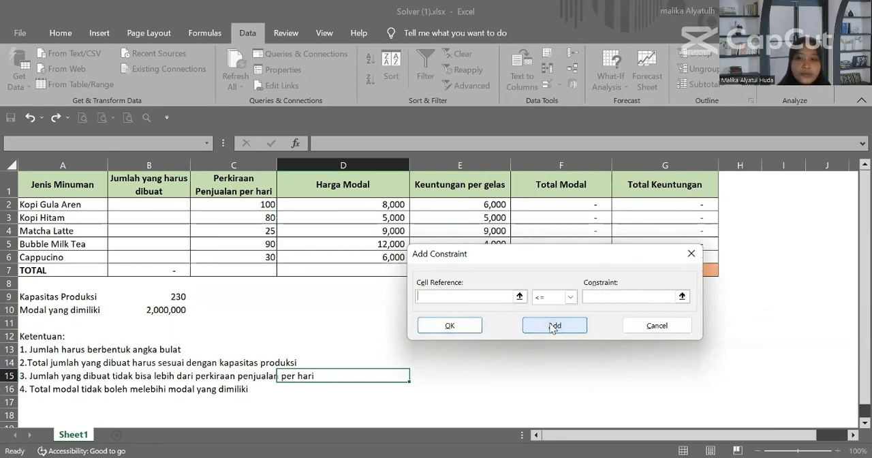
Step: Add a Solver constraint that the Total Modal sum in F7 is <= Modal yang dimiliki in B10, and finish adding constraints
scroll(275, 279, "down", 1)
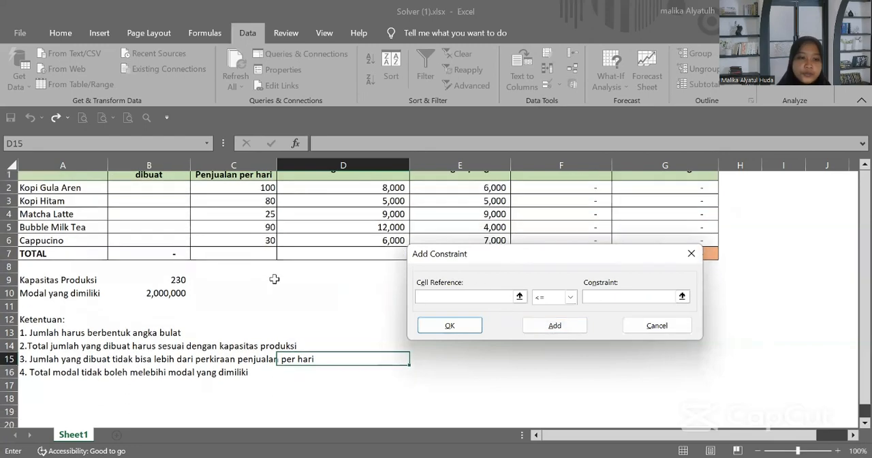
scroll(274, 278, "up", 1)
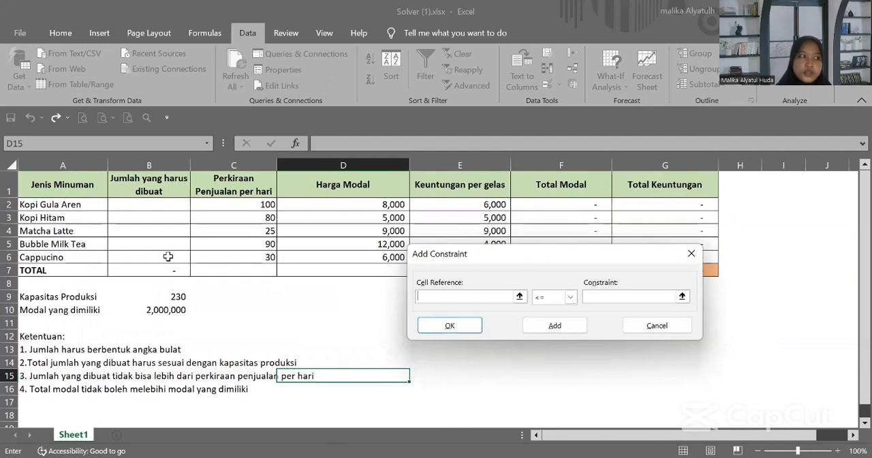
scroll(168, 257, "down", 2)
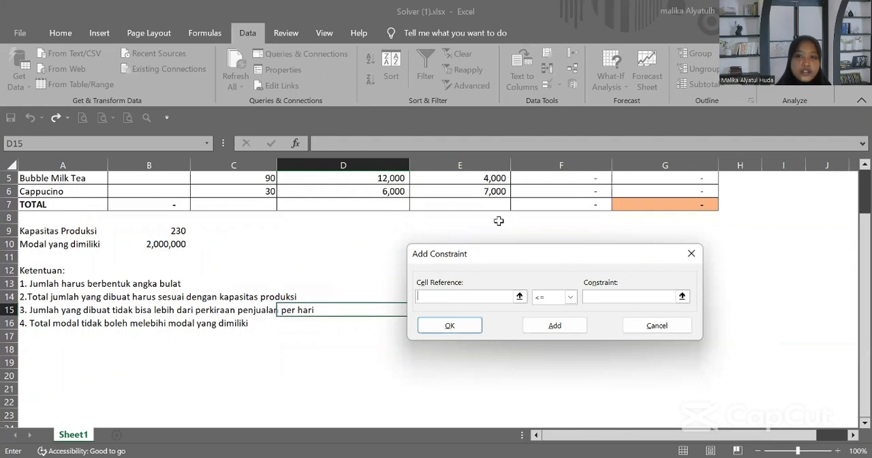
scroll(491, 211, "up", 2)
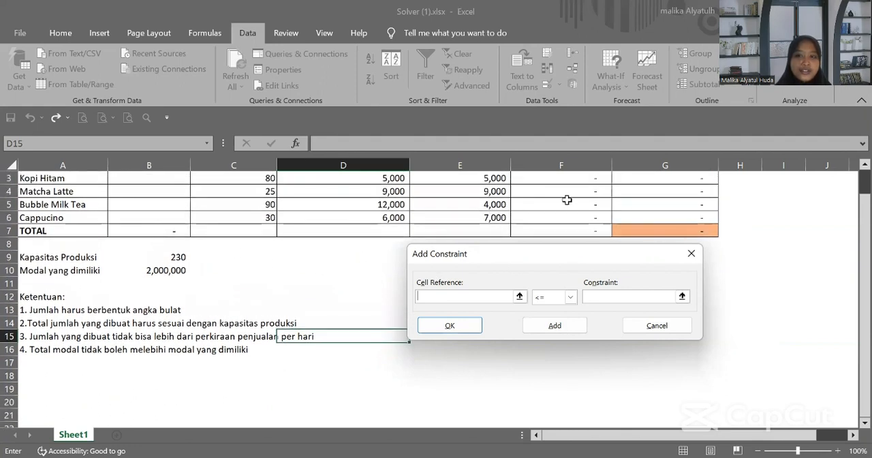
left_click(567, 227)
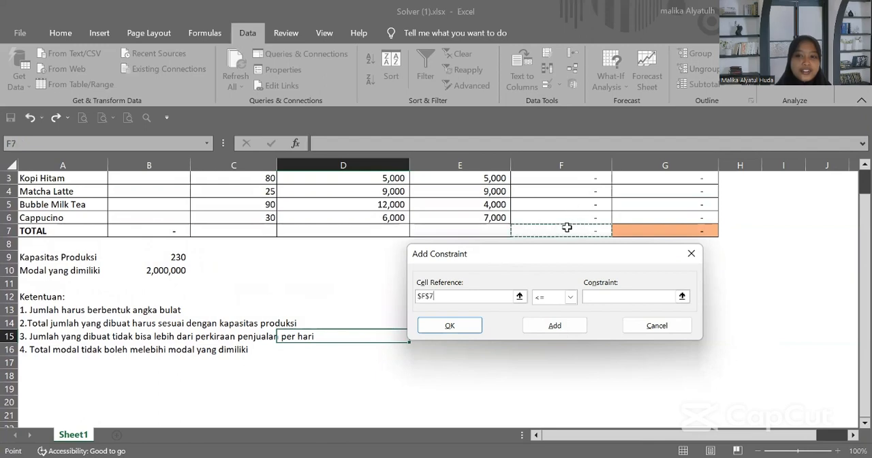
scroll(567, 227, "up", 1)
scroll(566, 226, "down", 2)
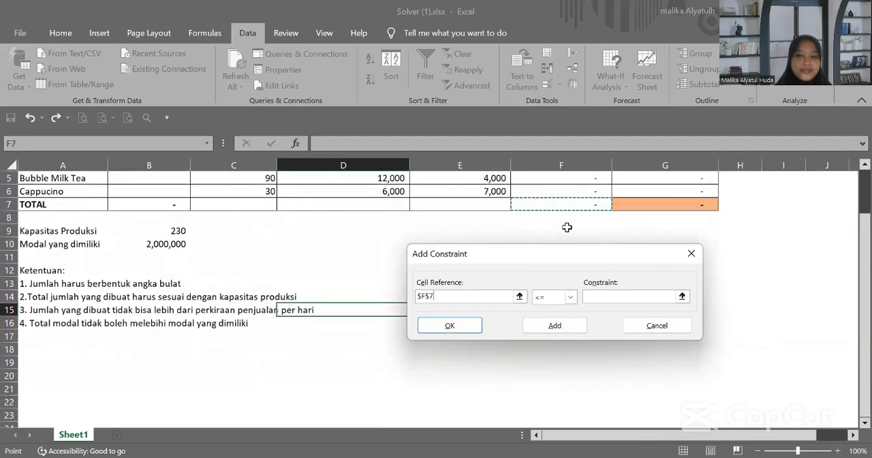
left_click(610, 294)
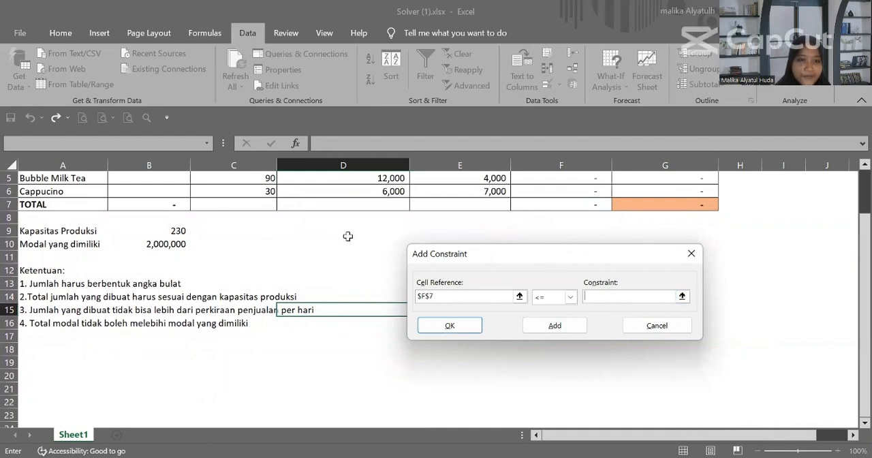
left_click(176, 245)
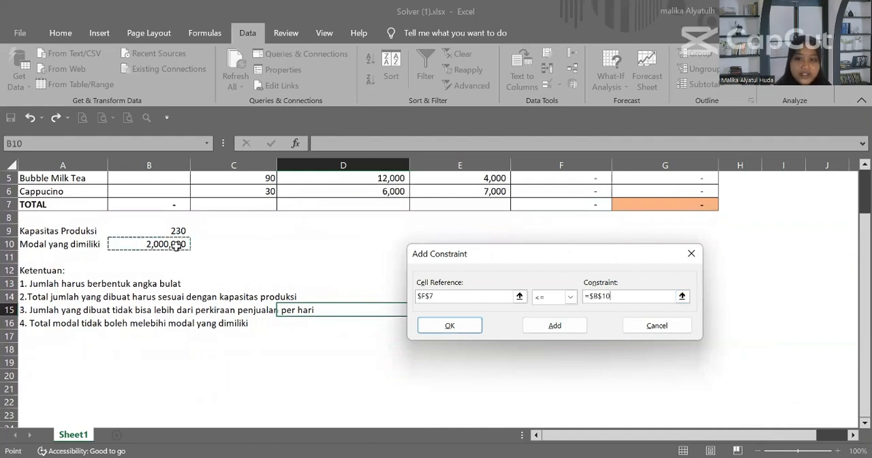
left_click(556, 325)
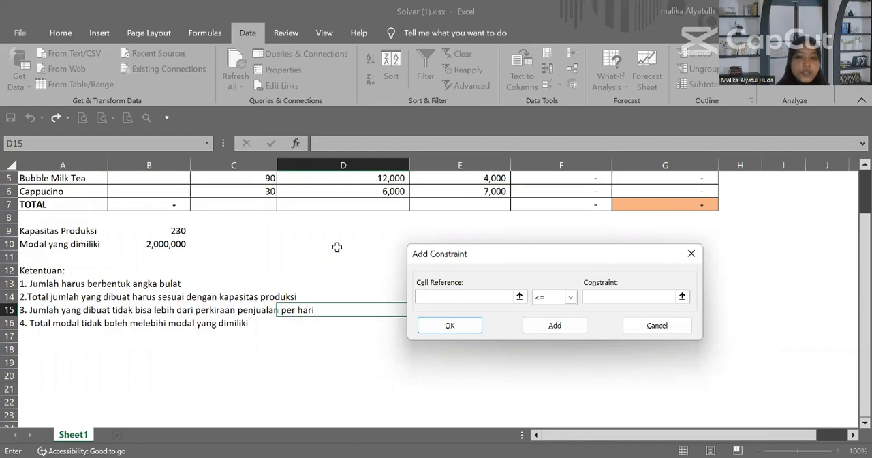
left_click(648, 328)
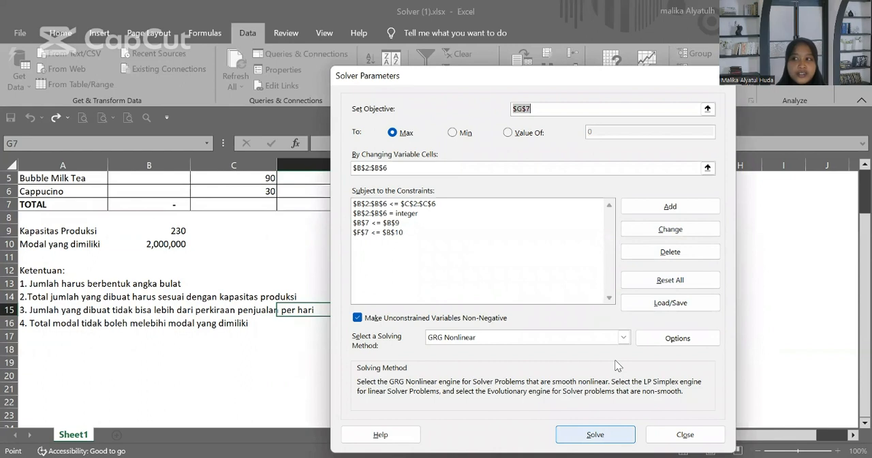
Step: Run Solver to maximize G7 with the GRG Nonlinear method and keep the Solver solution
key("Return")
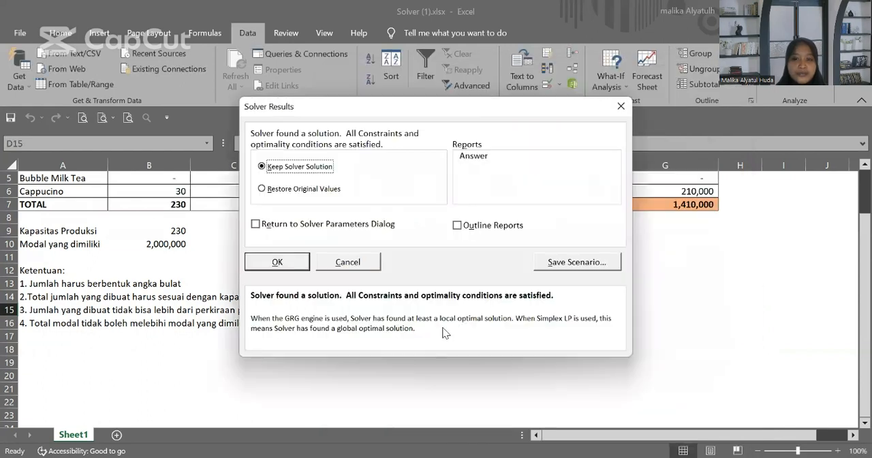
left_click(278, 262)
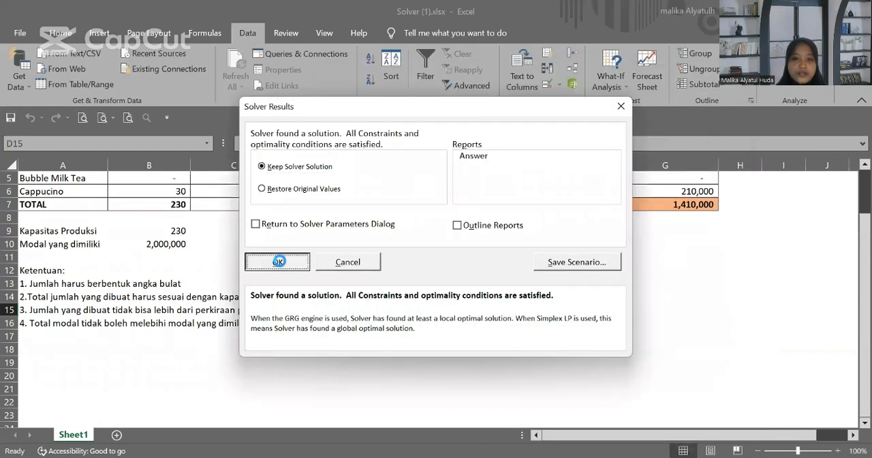
scroll(391, 231, "up", 2)
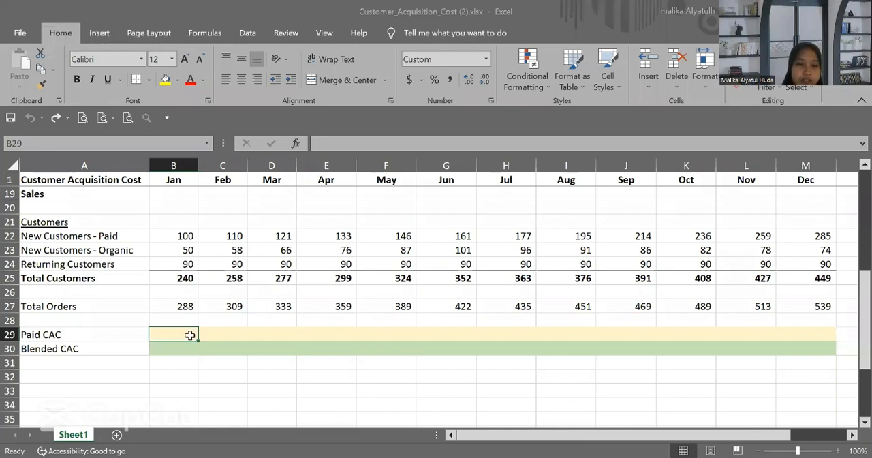
Step: Link the January Paid CAC cell B29 to Total Paid Ads with =B12 and fill it across to December in M29
type("=")
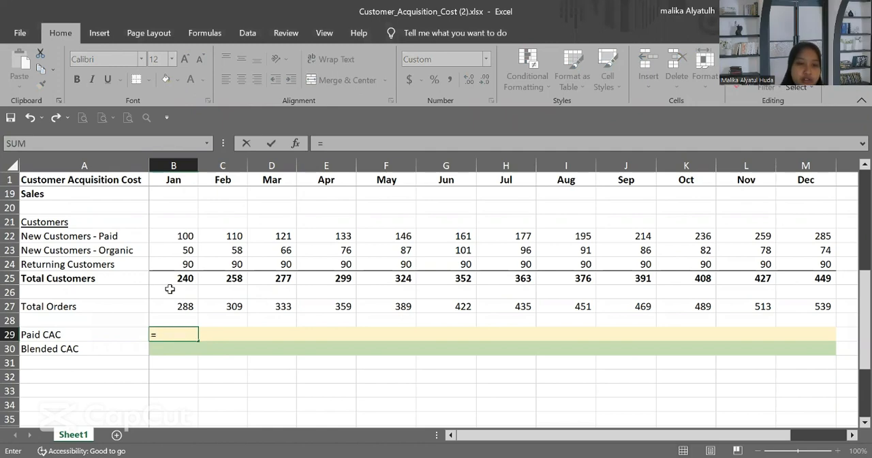
scroll(170, 289, "up", 4)
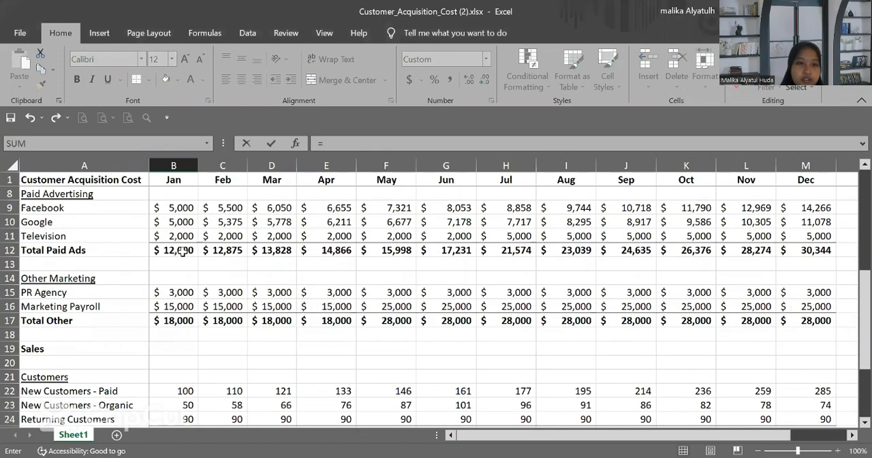
left_click(183, 251)
key("Return")
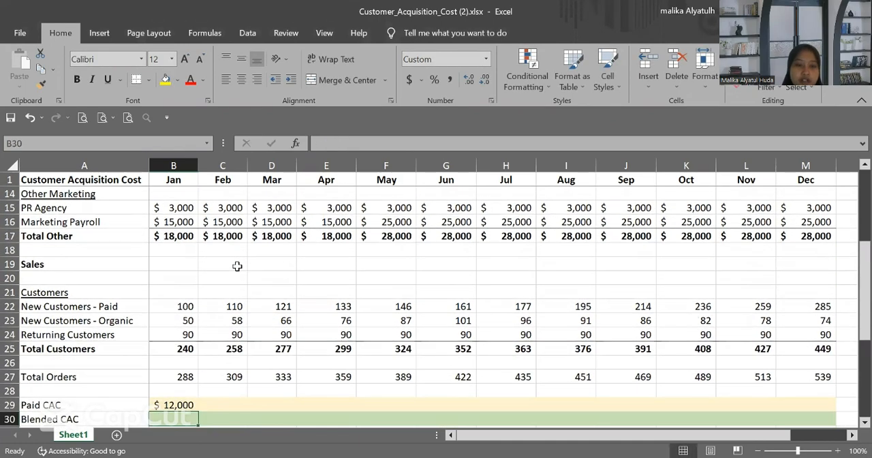
scroll(235, 266, "down", 2)
left_click(187, 306)
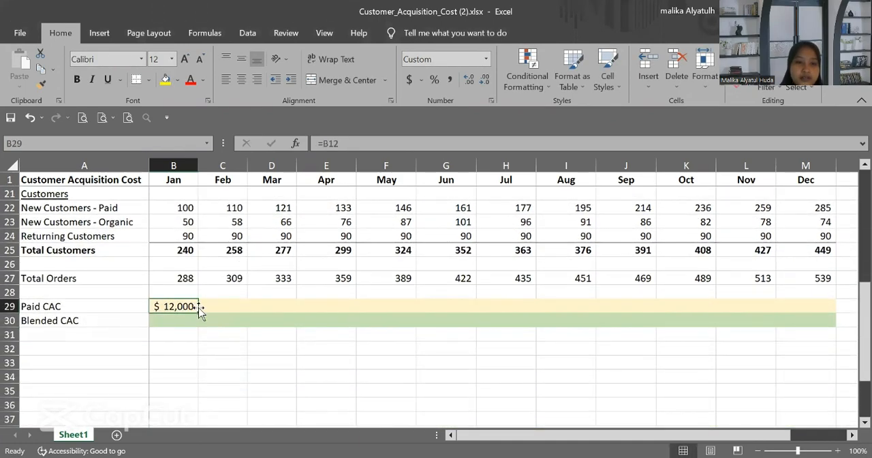
left_click_drag(198, 311, 817, 271)
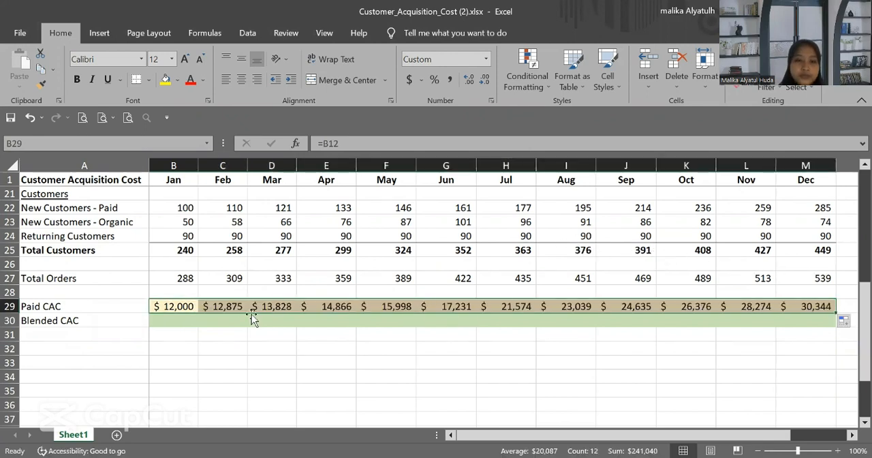
Step: Begin the January Blended CAC formula in B30 with Total Paid Ads as the dividend, =B12/
left_click(169, 320)
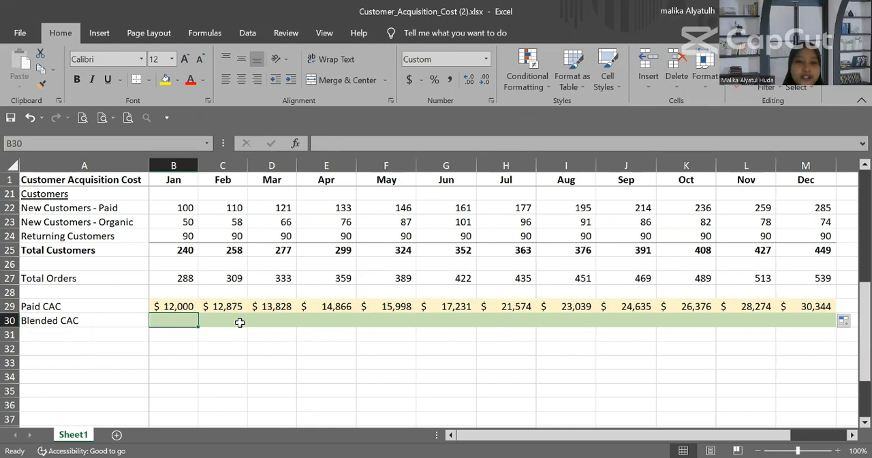
type("=")
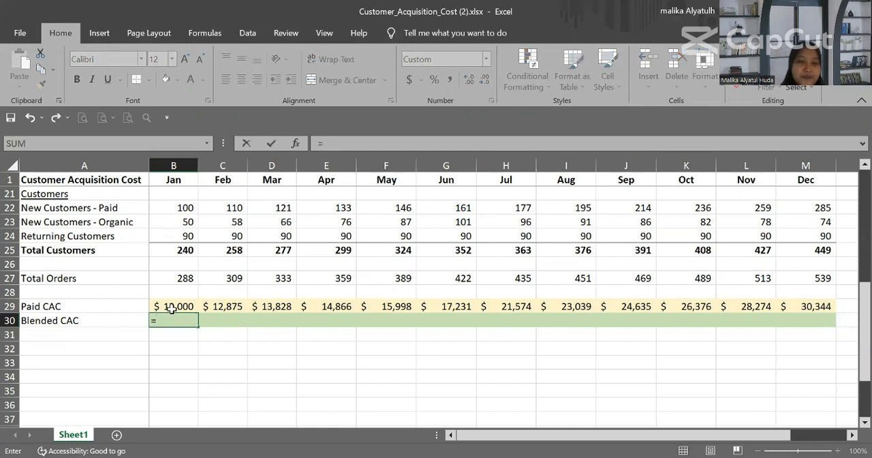
scroll(172, 309, "up", 2)
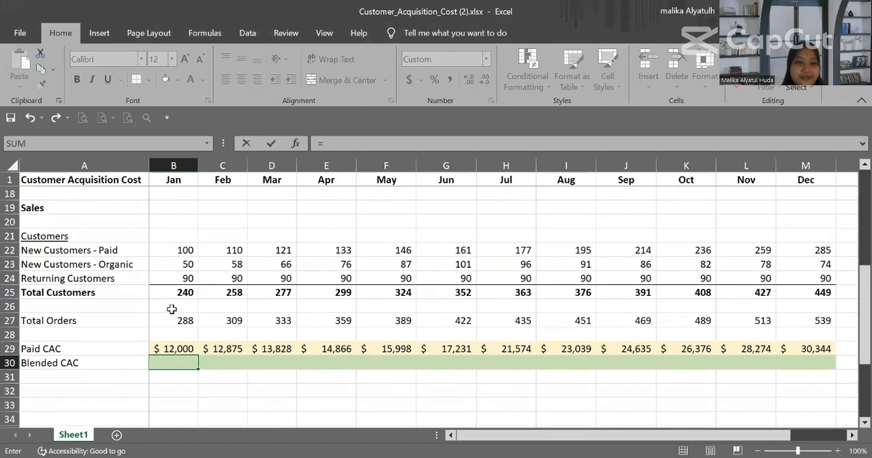
scroll(172, 308, "up", 3)
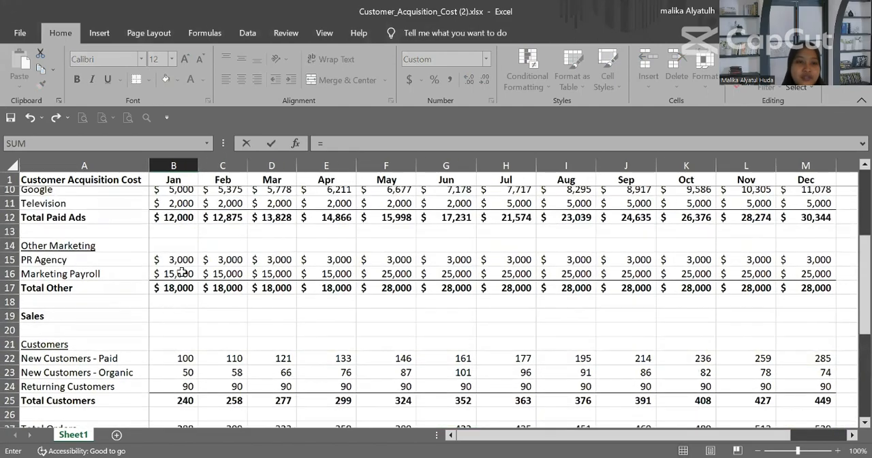
scroll(182, 273, "up", 1)
left_click(182, 235)
scroll(182, 234, "down", 4)
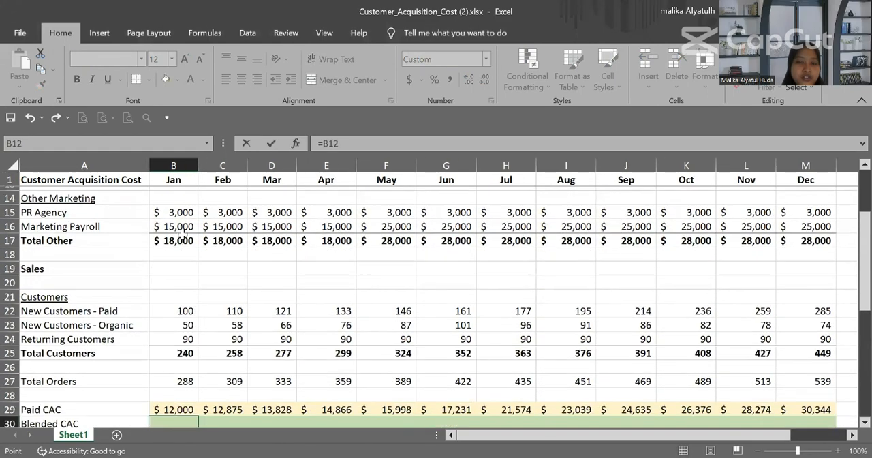
type("/")
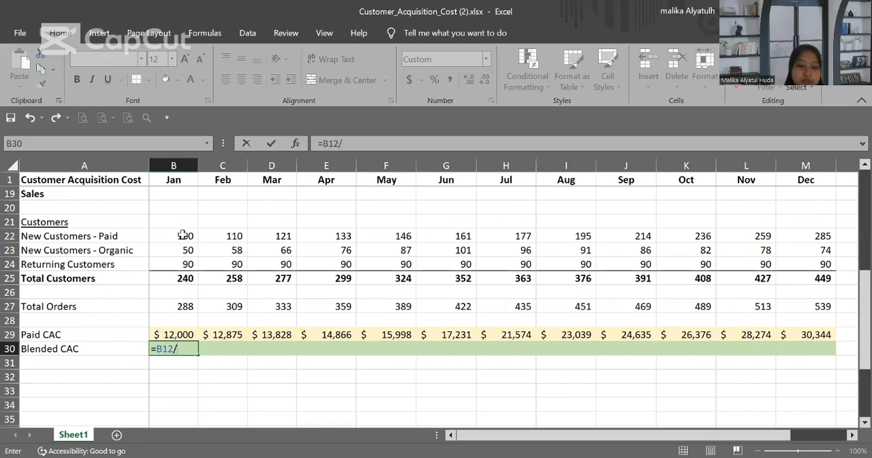
Step: Complete the B30 formula as =B12/SUM(B22:B23) using paid and organic new customers, and fill it across to December in M30
type("s")
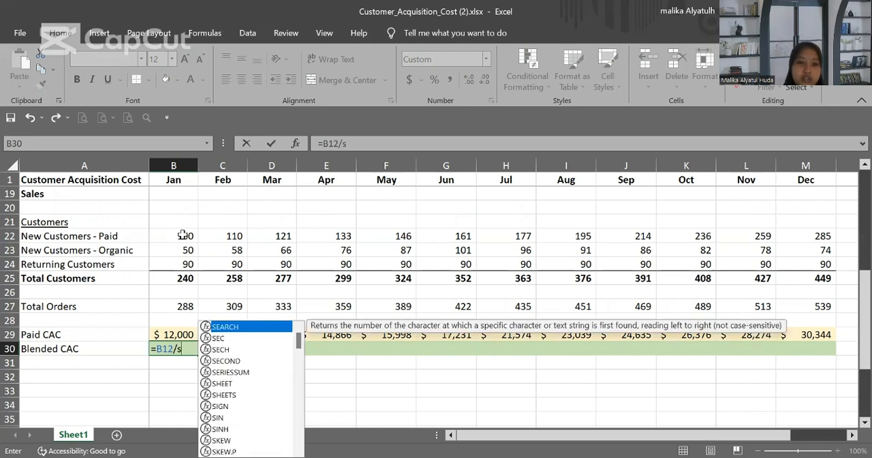
type("um")
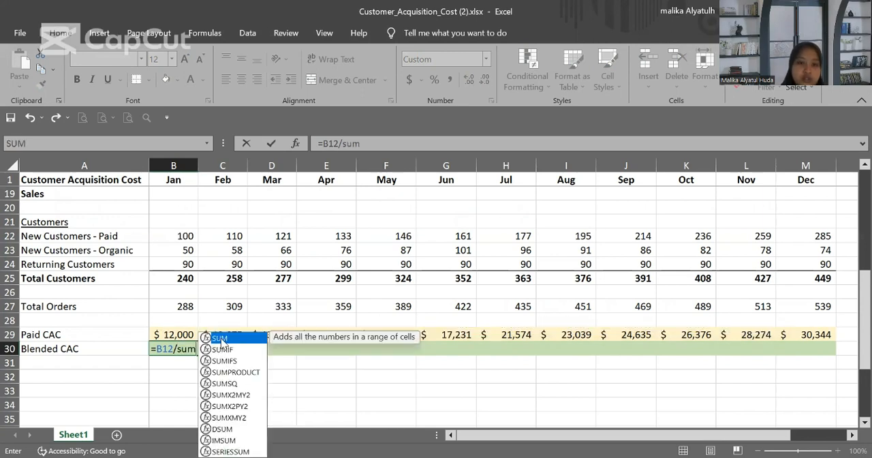
double_click(223, 336)
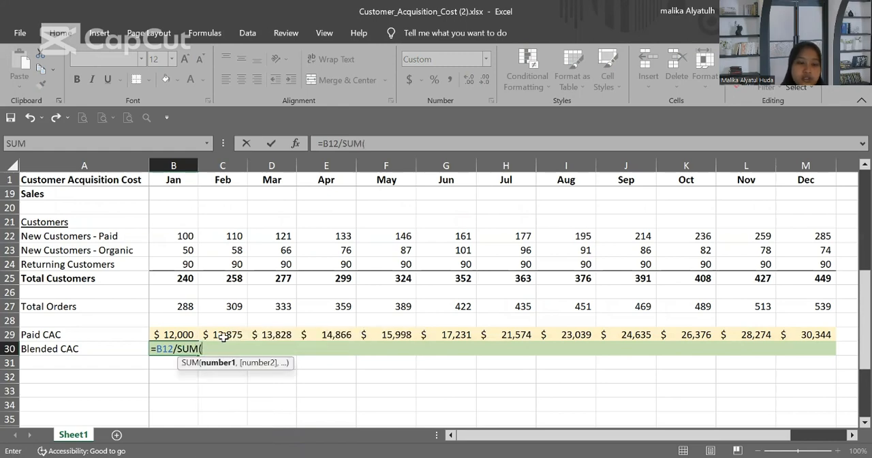
scroll(222, 336, "down", 1)
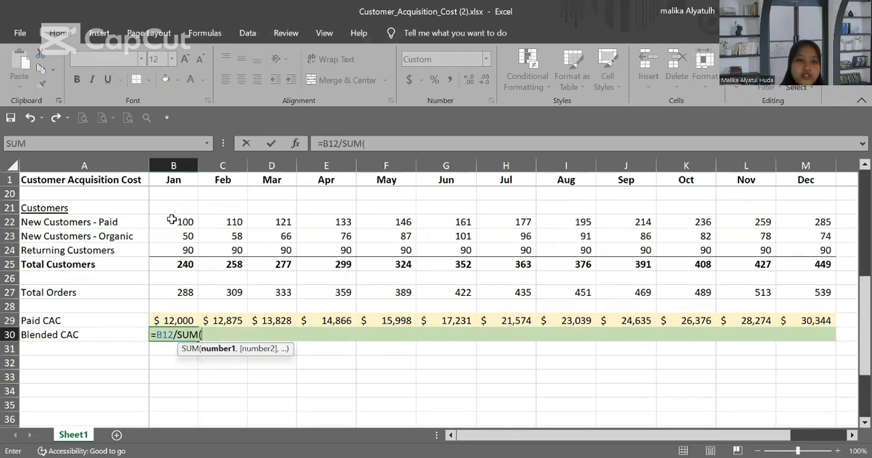
left_click(172, 220)
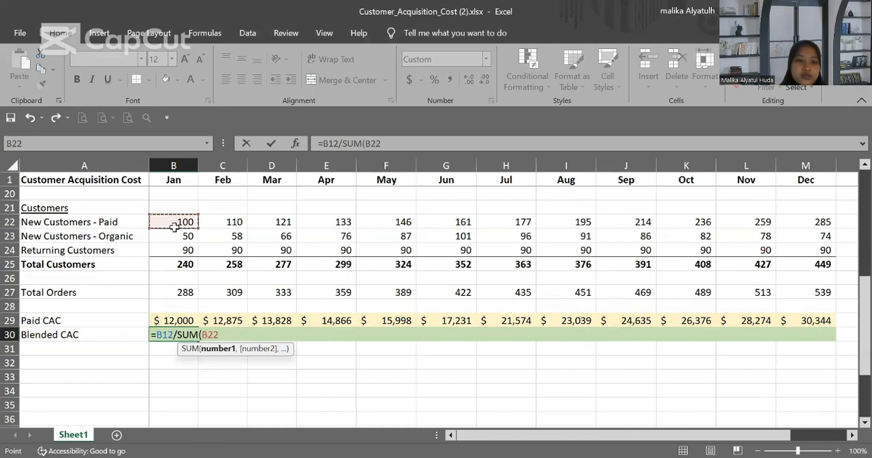
left_click(174, 231, "shift")
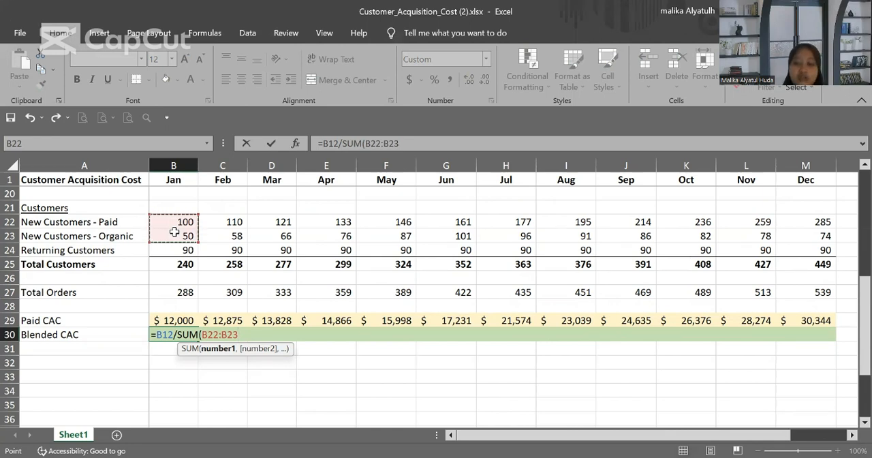
type("_)")
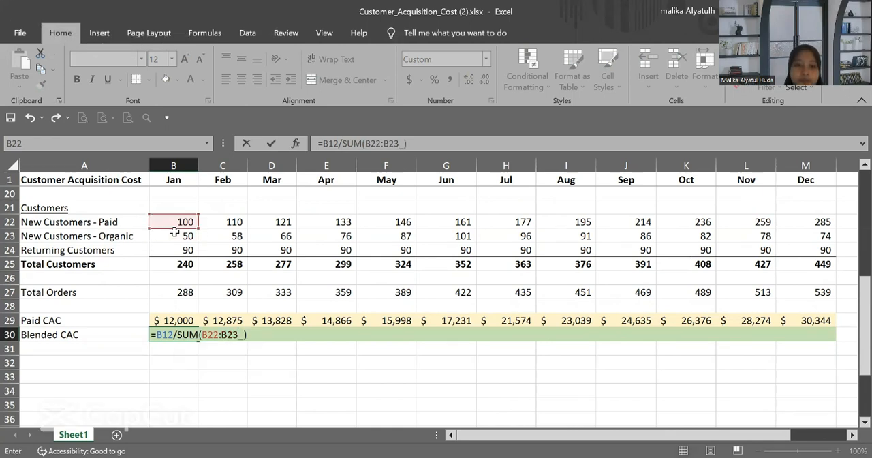
key("BackSpace")
key("BackSpace")
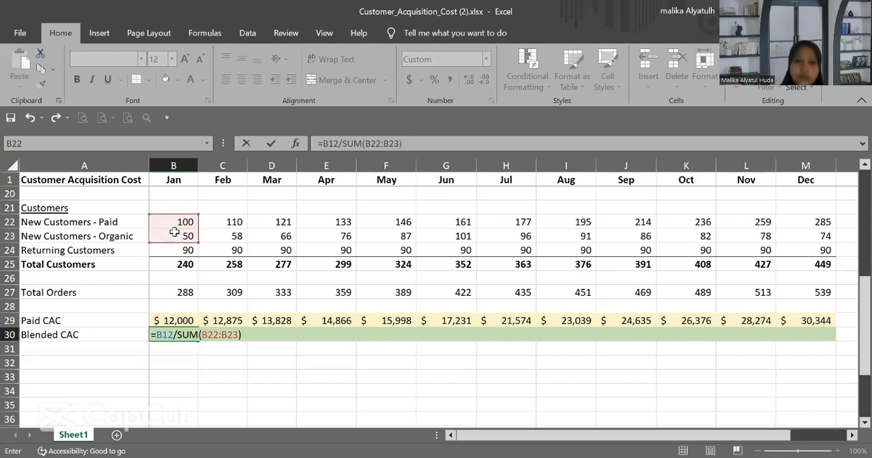
key("Return")
left_click(176, 331)
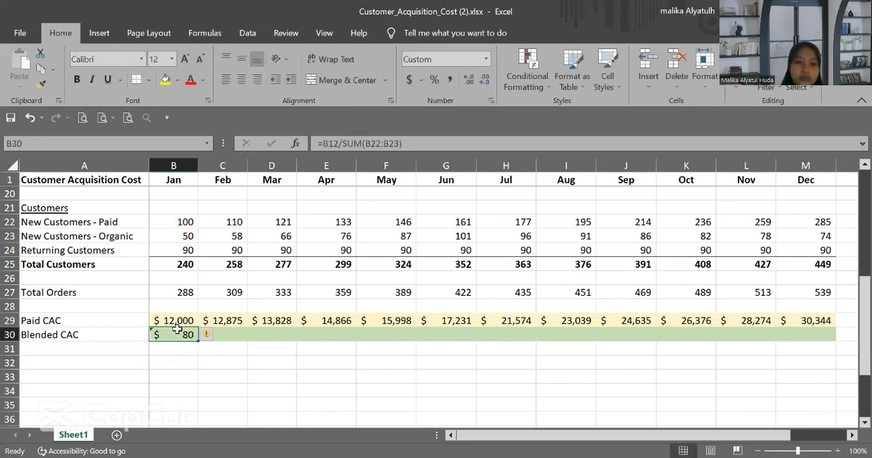
left_click_drag(195, 342, 809, 330)
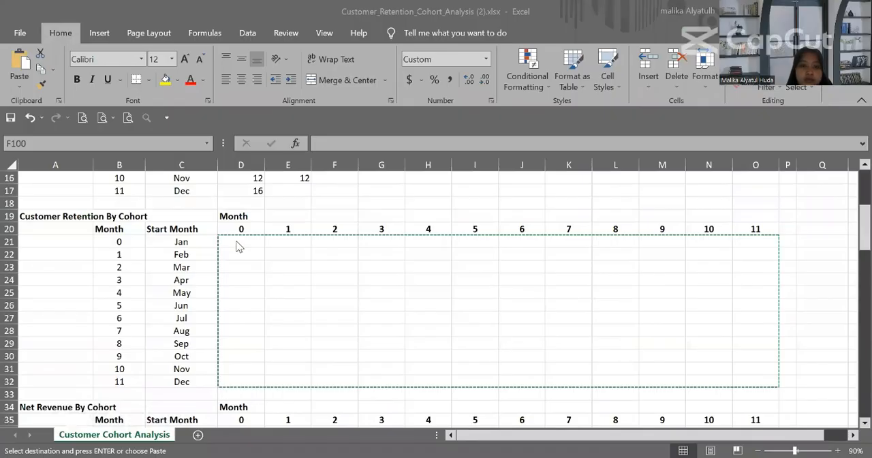
Step: Cancel the pending copy of range D21:O32 in the Customer Cohort Analysis sheet
left_click(399, 192)
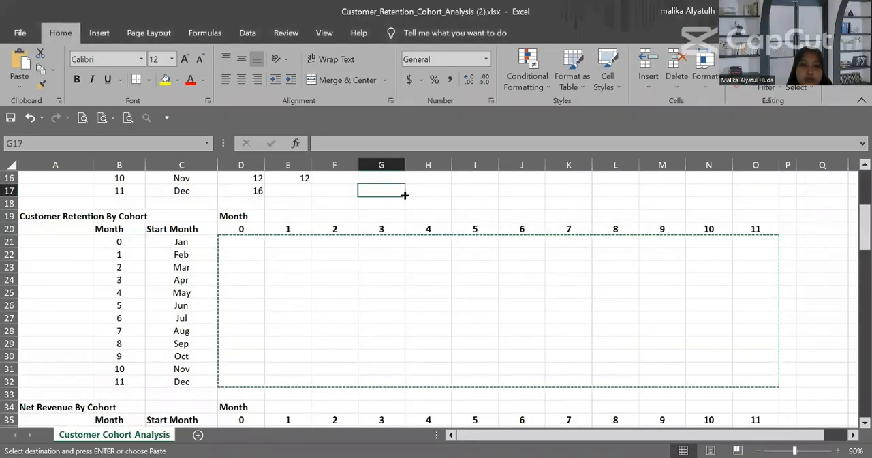
left_click(449, 189)
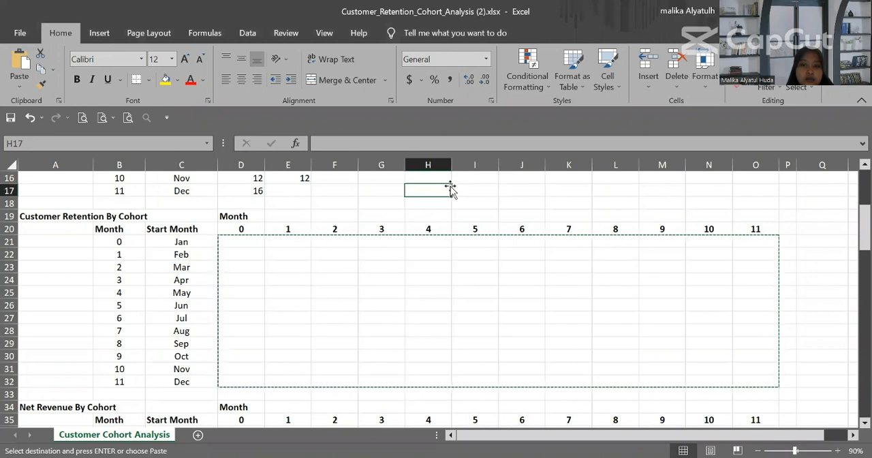
type("l")
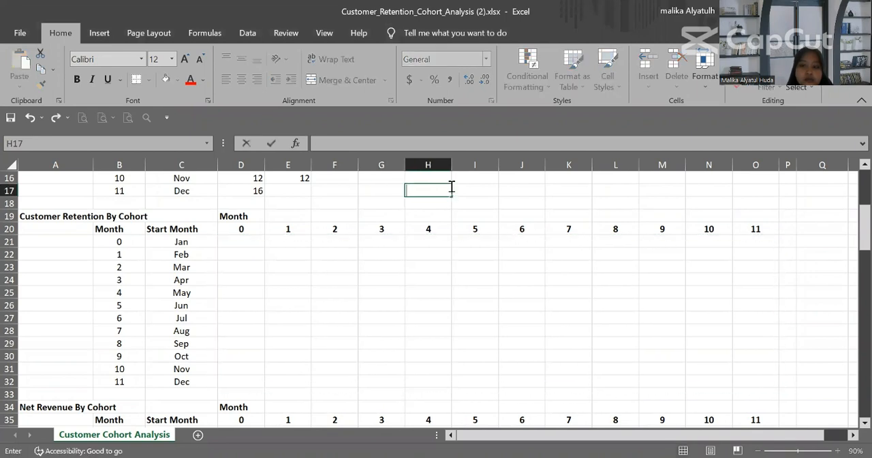
Step: Enter =D6/$D6 in D21 as the January month 0 retention rate, with column D locked in the divisor
left_click(243, 239)
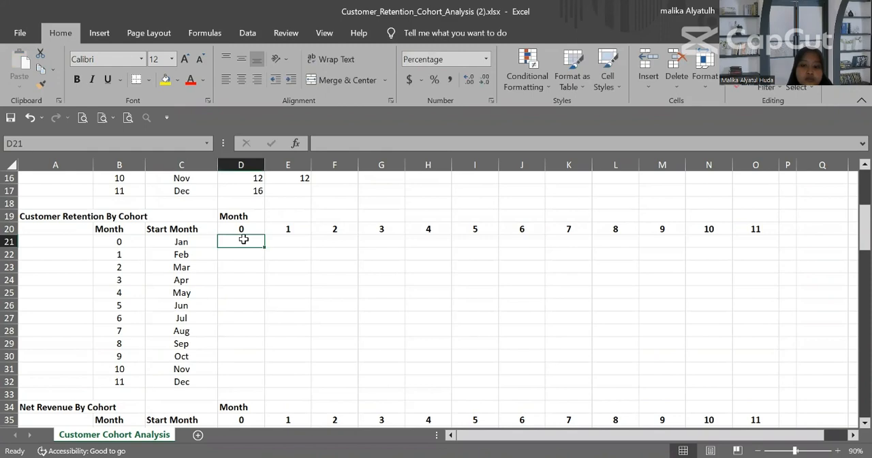
type("=")
scroll(236, 215, "up", 3)
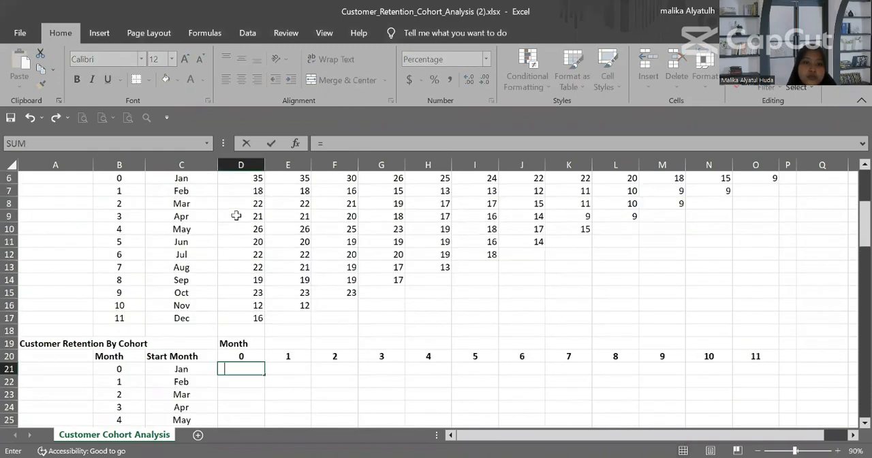
scroll(236, 215, "up", 1)
left_click(246, 215)
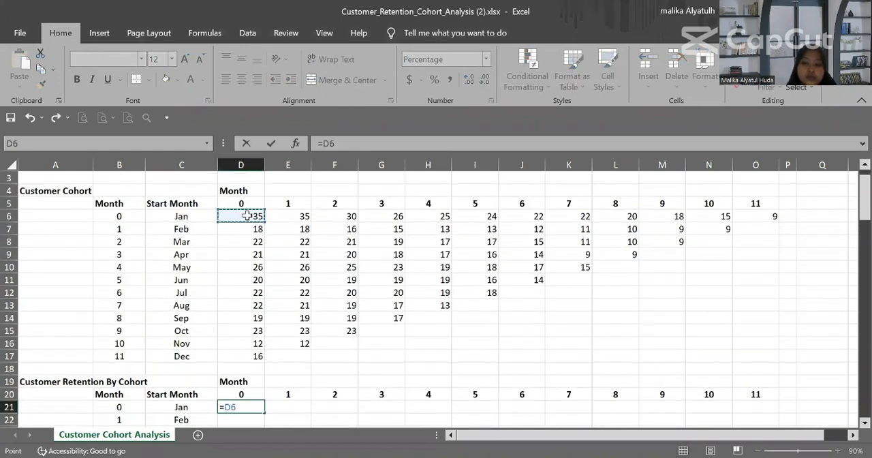
type("/")
left_click(247, 215)
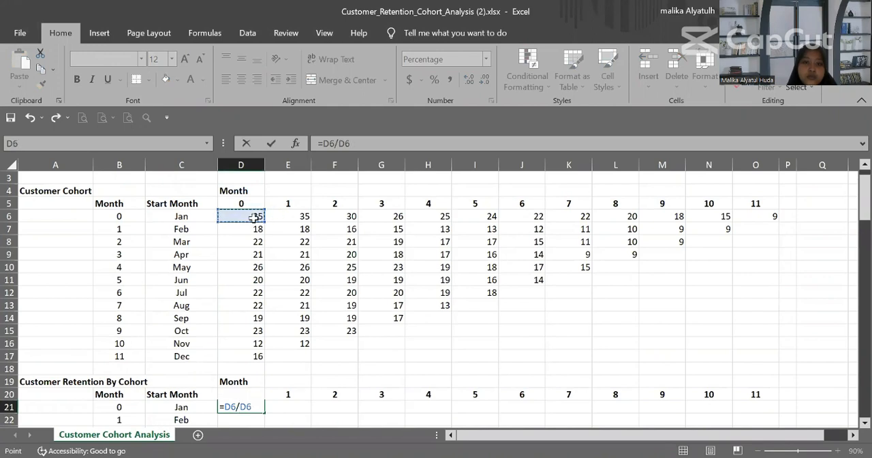
left_click(340, 143)
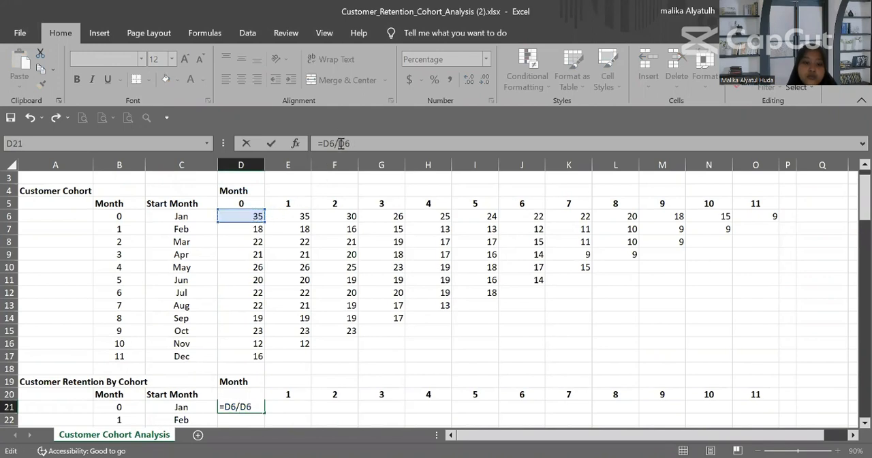
type("$")
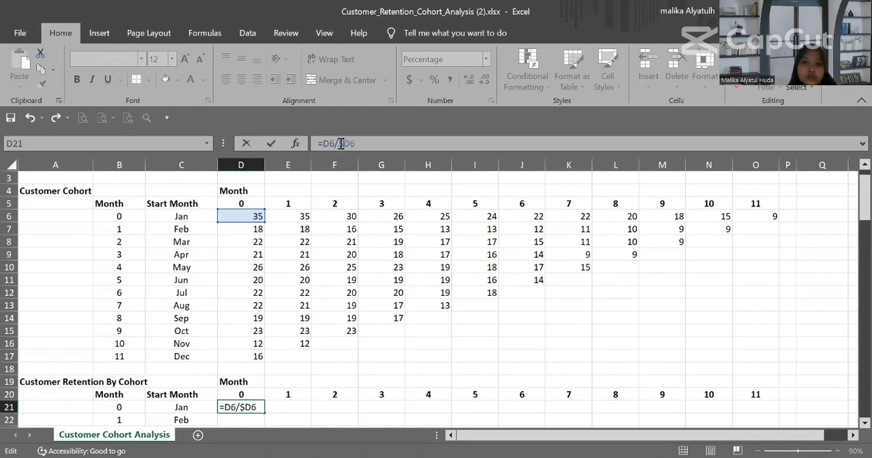
key("Return")
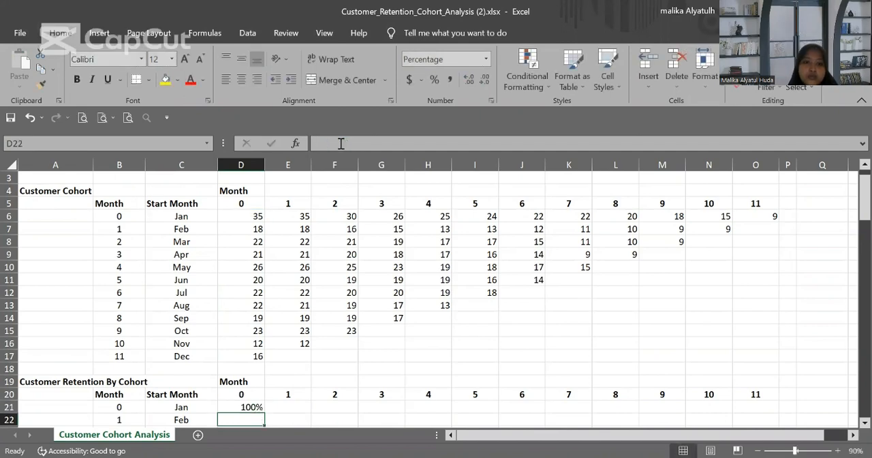
Step: Fill the retention formula from D21 across and down the Customer Retention By Cohort table to O32
scroll(310, 229, "down", 4)
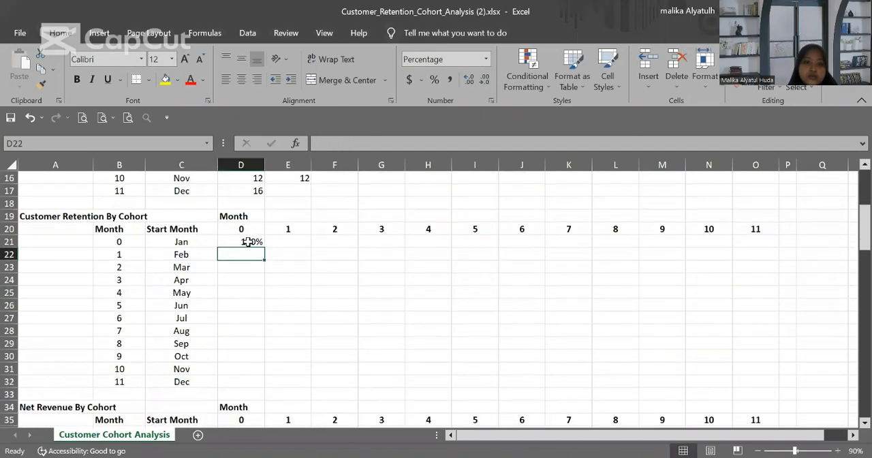
left_click_drag(247, 242, 743, 241)
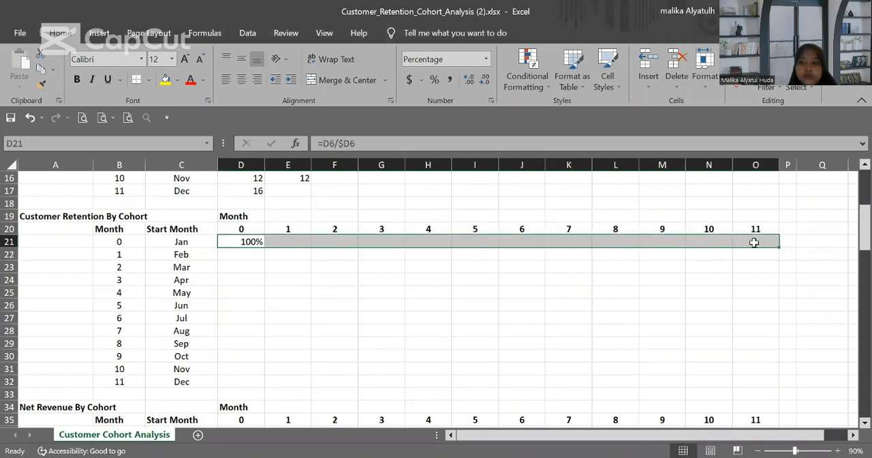
left_click(457, 268)
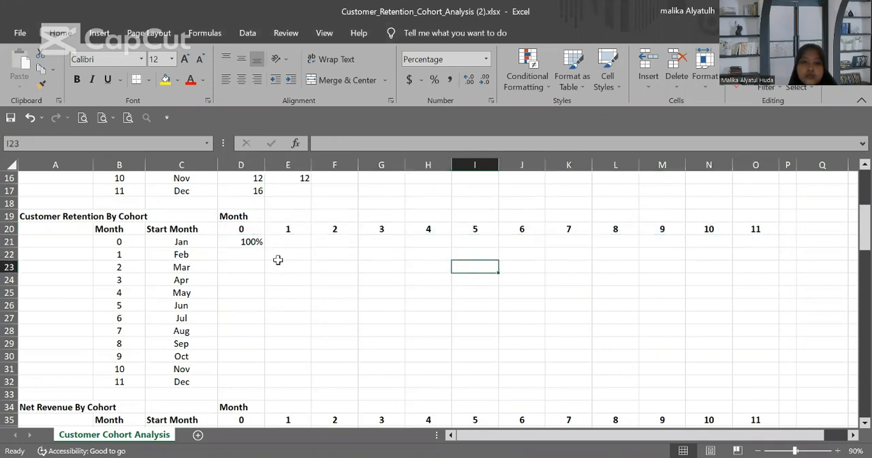
left_click_drag(258, 241, 773, 384)
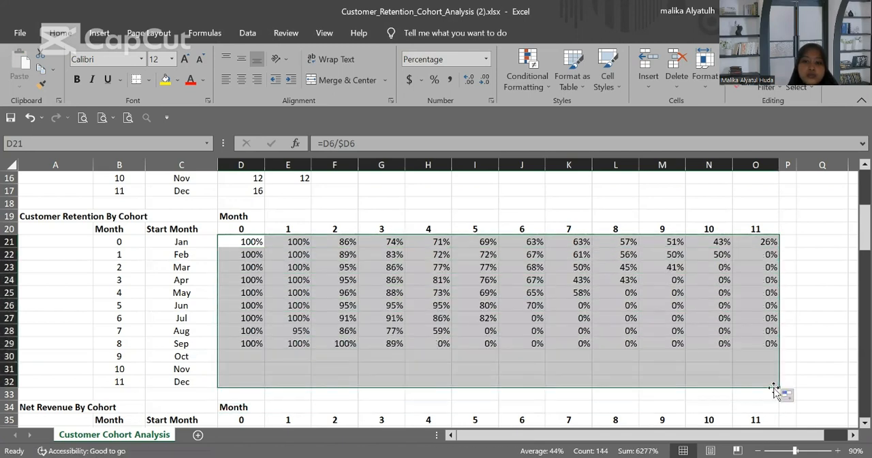
Step: Clear the 0% retention cells in K26:O32 and H29:J32 of the Customer Retention By Cohort table
scroll(711, 320, "down", 1)
scroll(711, 319, "down", 1)
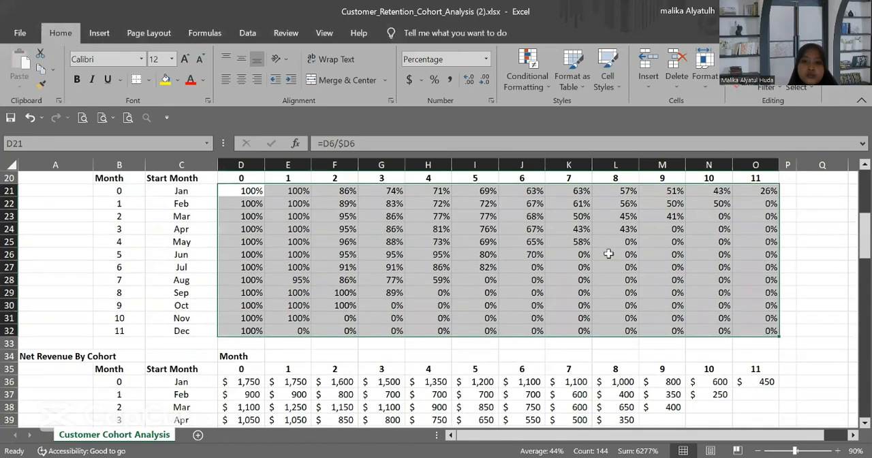
left_click_drag(568, 254, 764, 332)
key("Delete")
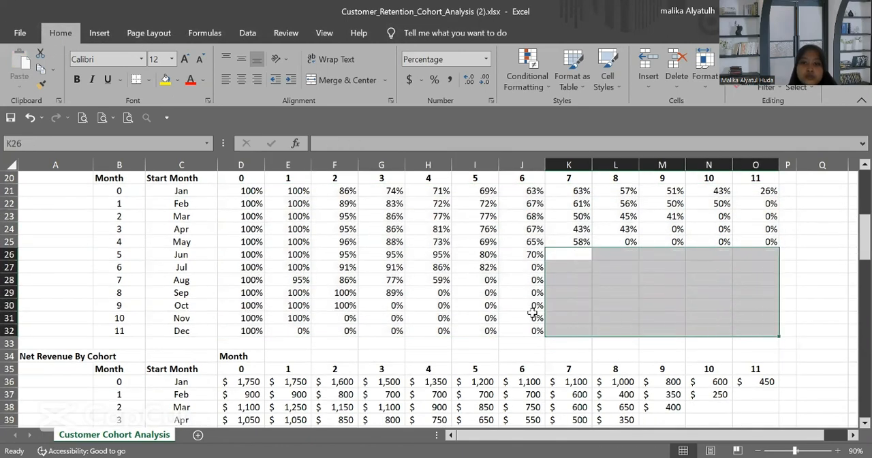
left_click_drag(437, 293, 521, 331)
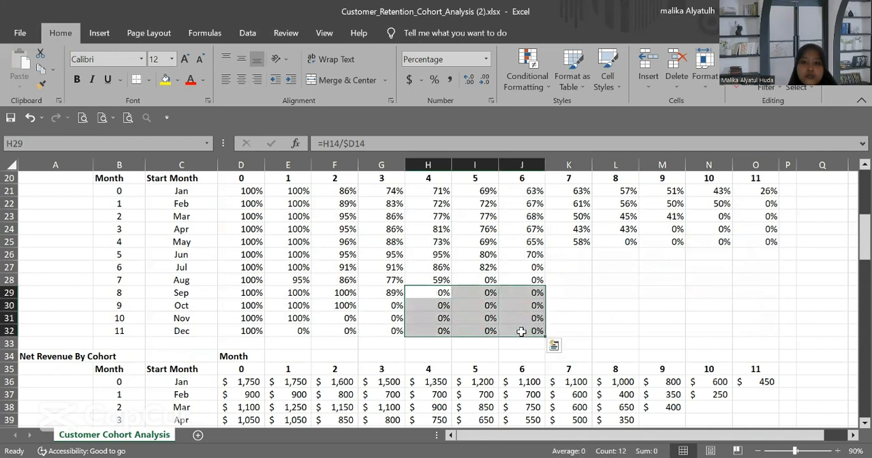
key("Delete")
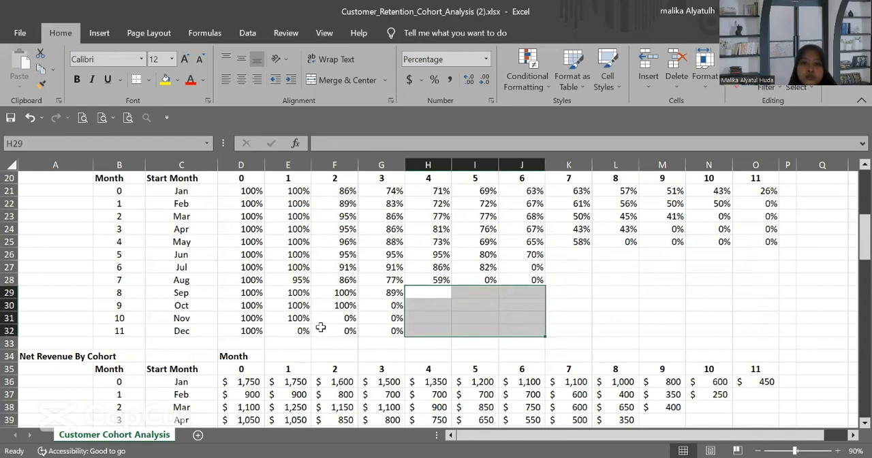
Step: Clear the 0% retention cells in F31:G32, E32 and G30, covering the October to December cohorts
left_click_drag(334, 316, 380, 329)
key("Delete")
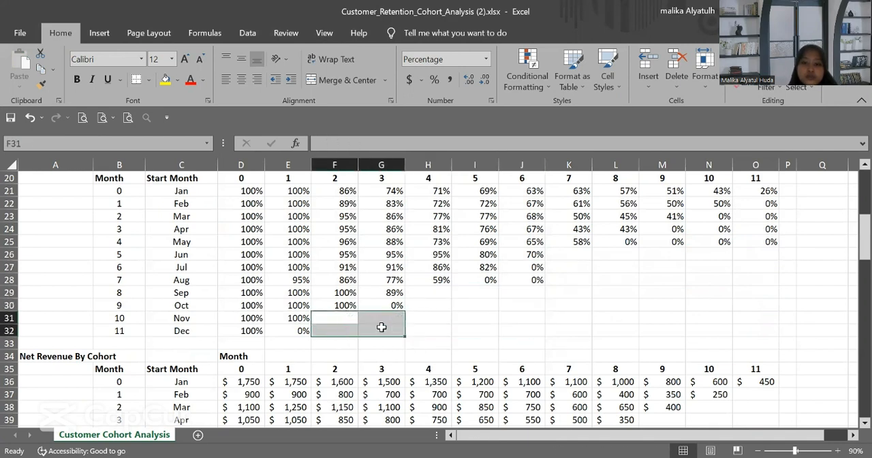
left_click(284, 330)
key("Delete")
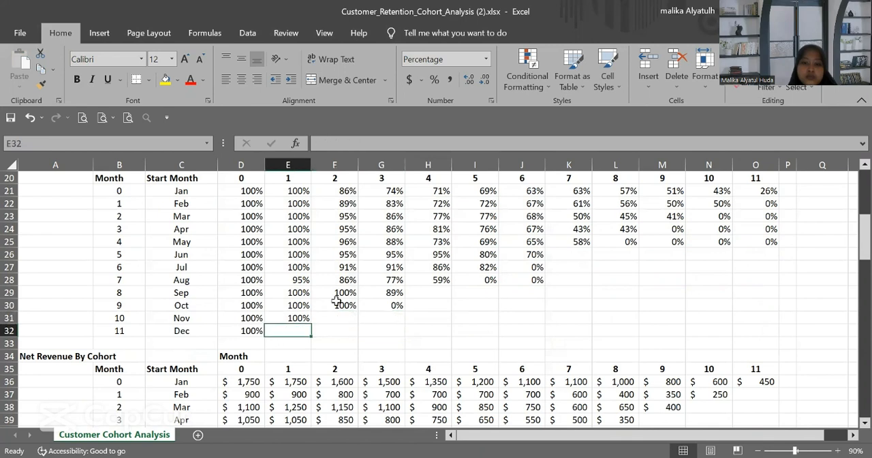
left_click(402, 306)
key("Delete")
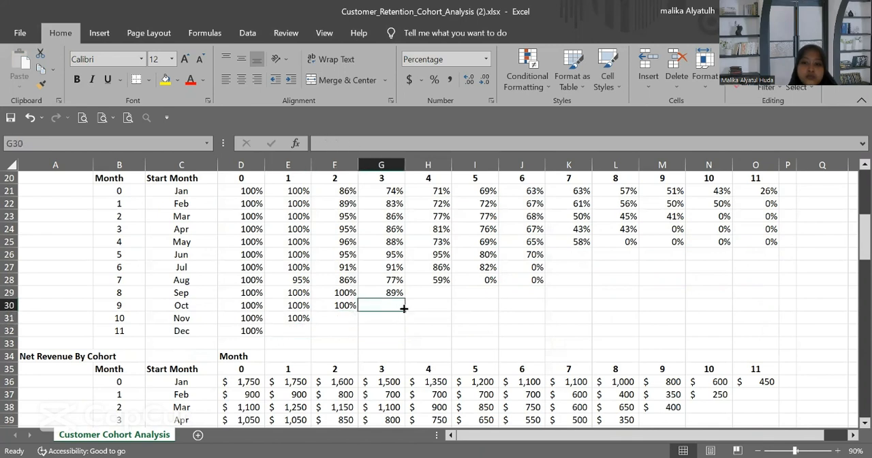
Step: Clear the 0% retention cells J27:J28 and I28 in the July and August cohort rows
left_click_drag(512, 267, 519, 275)
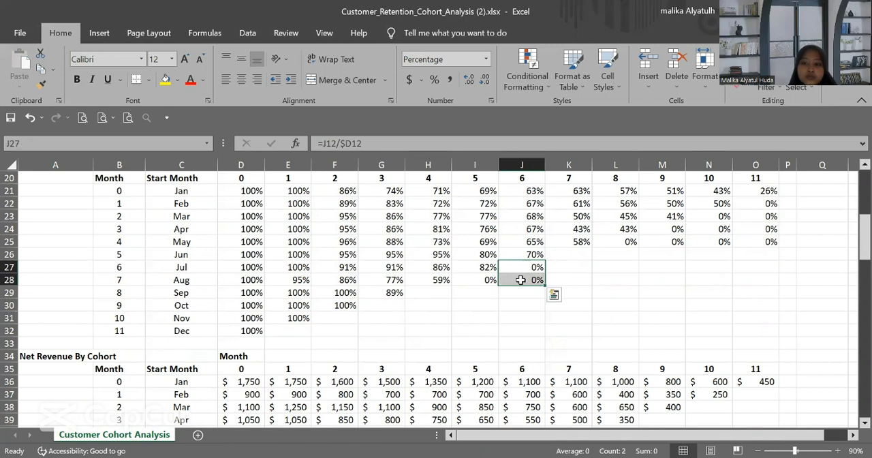
key("Delete")
left_click(482, 278)
key("Delete")
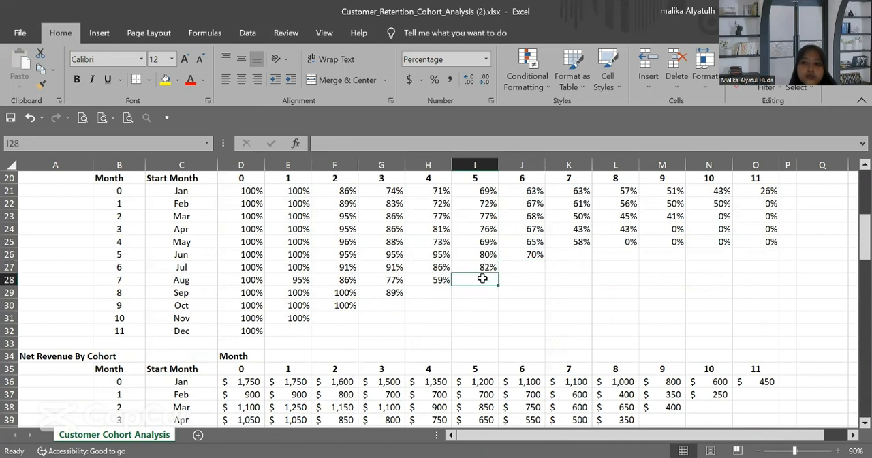
Step: Clear the remaining 0% retention cells in the February to May cohort rows: L25:O25, M24:O24, N23:O23 and O22
left_click_drag(630, 241, 761, 237)
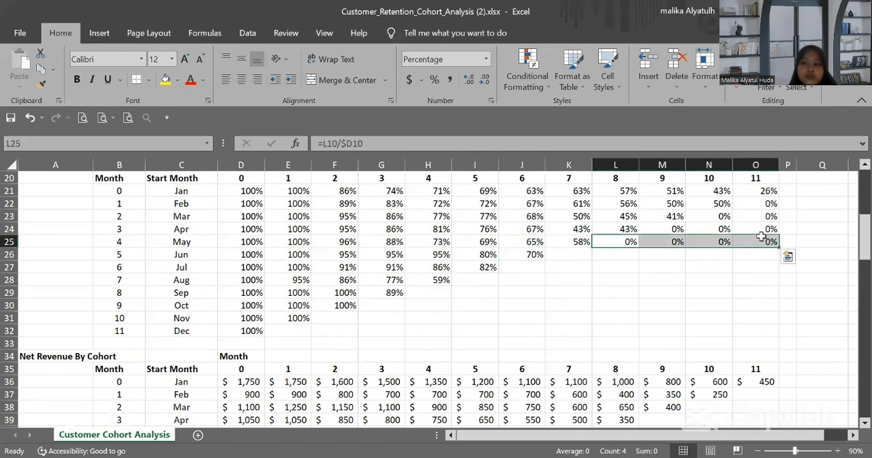
key("Delete")
left_click_drag(678, 229, 762, 216)
key("Delete")
key("Delete")
left_click(755, 204)
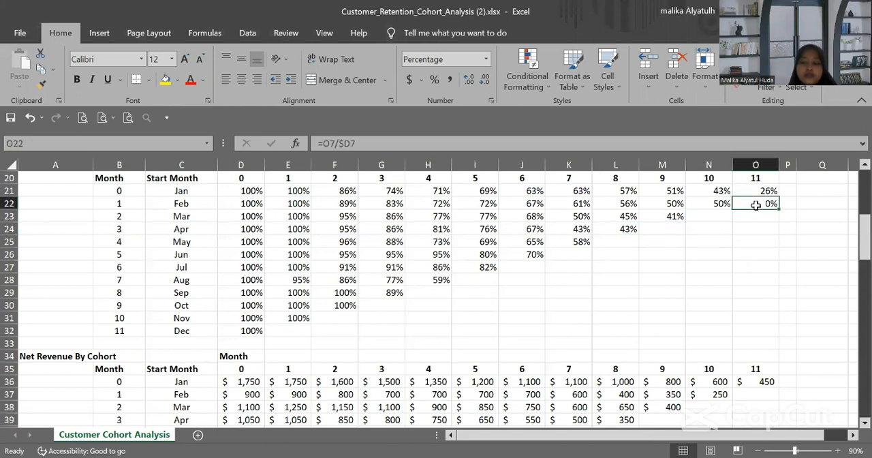
key("Delete")
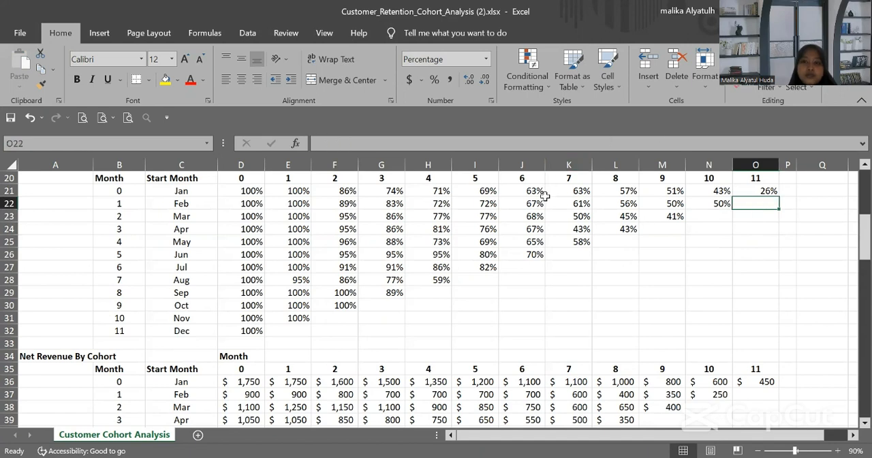
Step: Apply the Green-White color scale as conditional formatting to the retention rates in D21:O32
left_click_drag(245, 191, 744, 332)
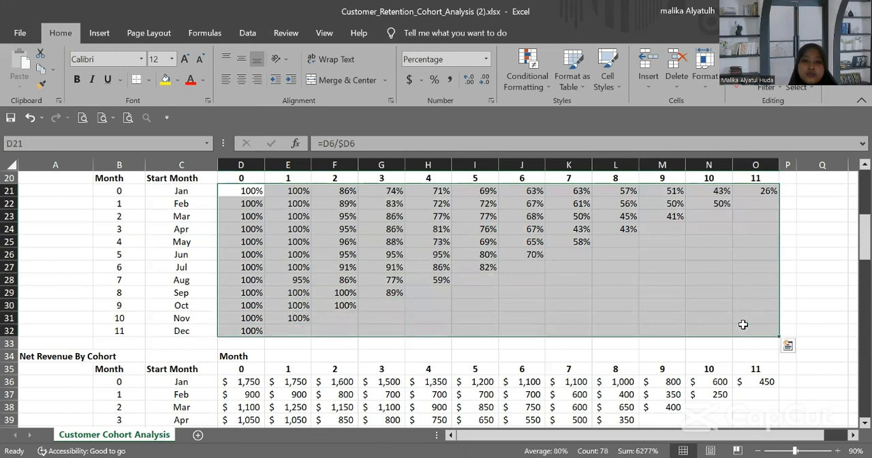
left_click(544, 87)
mouse_move(603, 204)
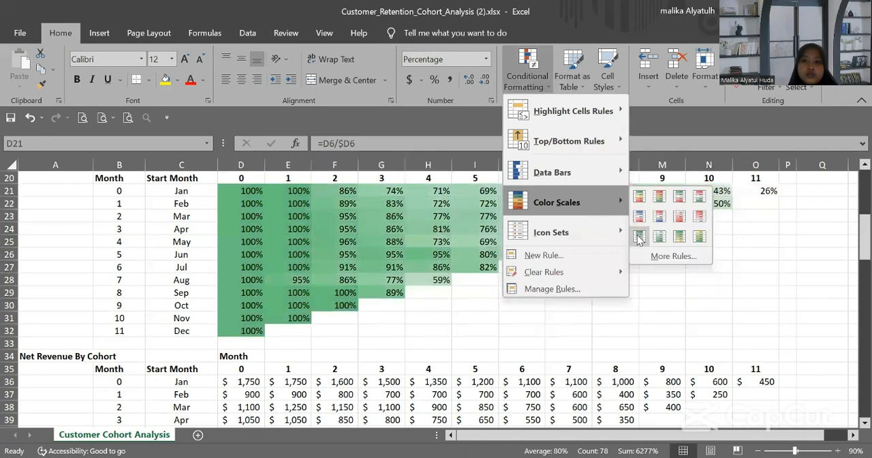
left_click(639, 237)
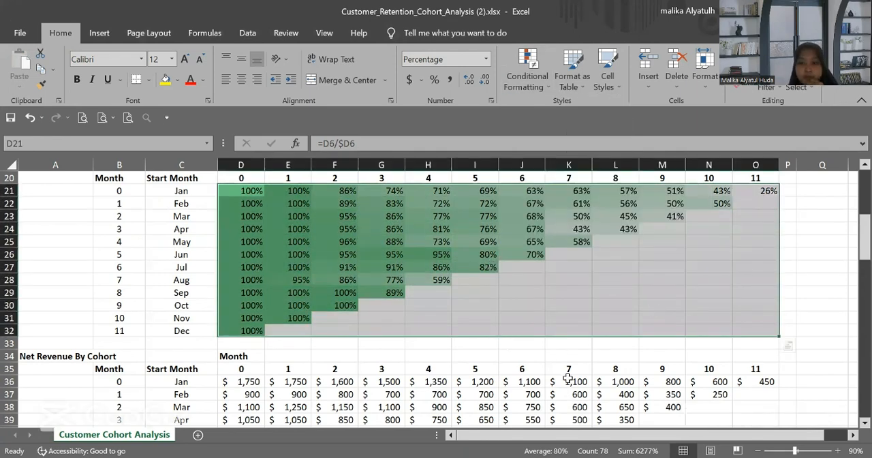
key("alt+Tab")
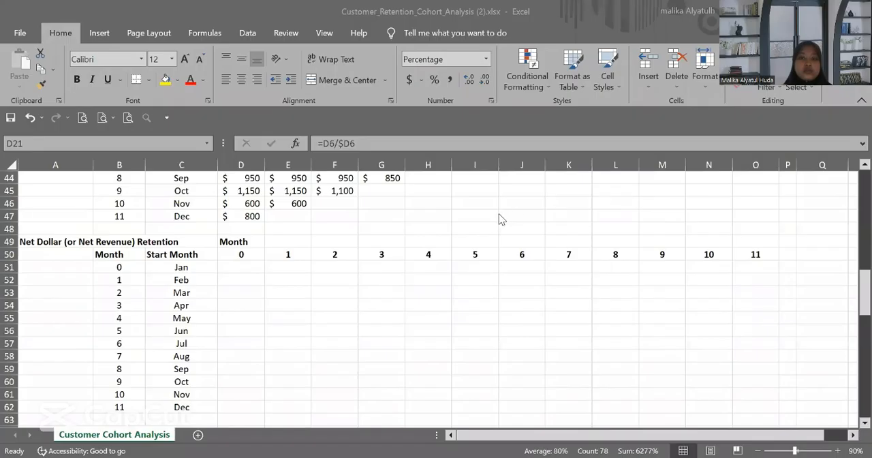
scroll(500, 215, "up", 6)
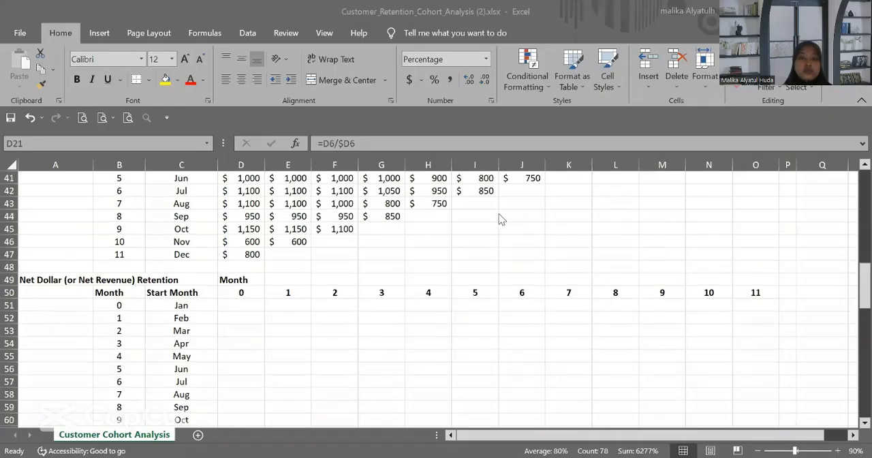
scroll(500, 218, "up", 3)
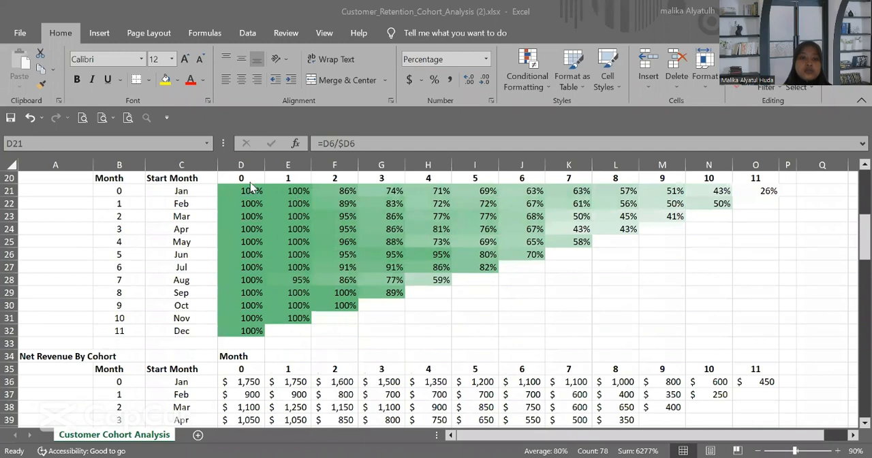
key("alt+Tab")
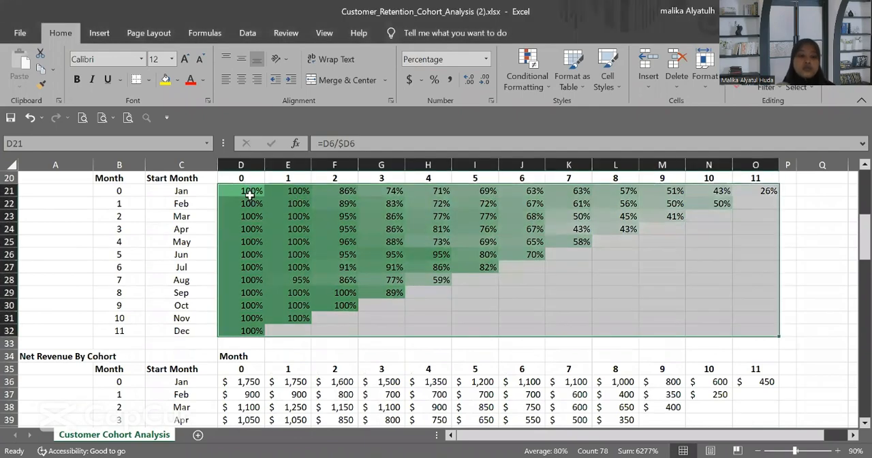
Step: Copy the retention formulas and color scale from D21:O32 into the Net Dollar Retention table starting at D51
key("ctrl+c")
scroll(250, 196, "down", 8)
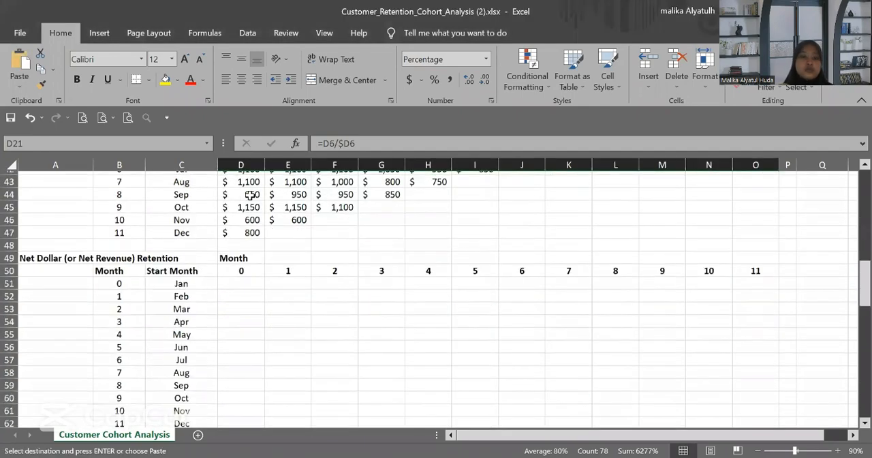
left_click(239, 267)
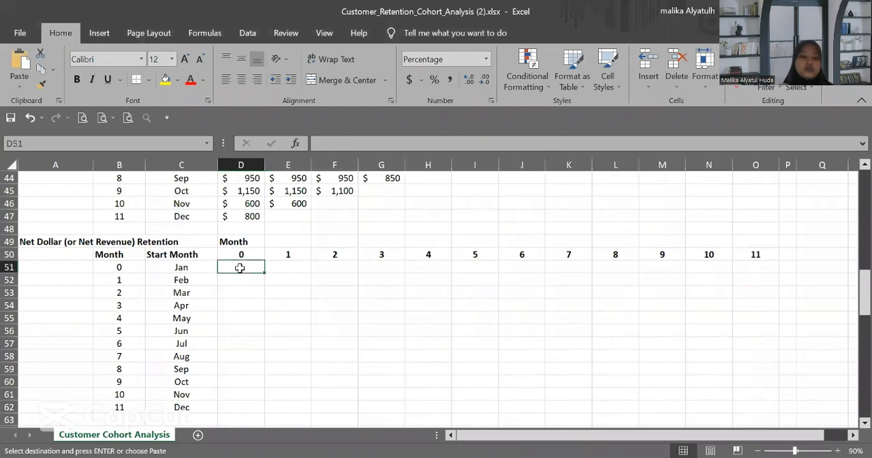
key("ctrl+v")
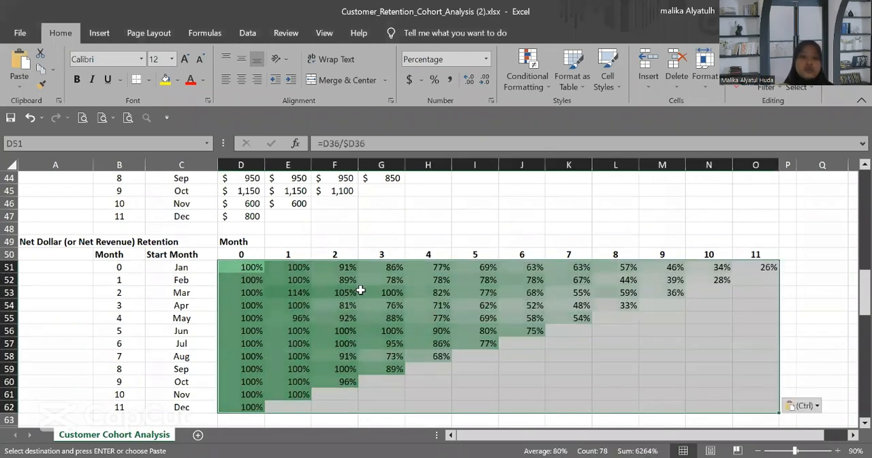
Step: Cancel the pending copy and enter =D36 in D66 as January's month 0 cumulative lifetime revenue
scroll(360, 290, "down", 1)
scroll(360, 290, "down", 5)
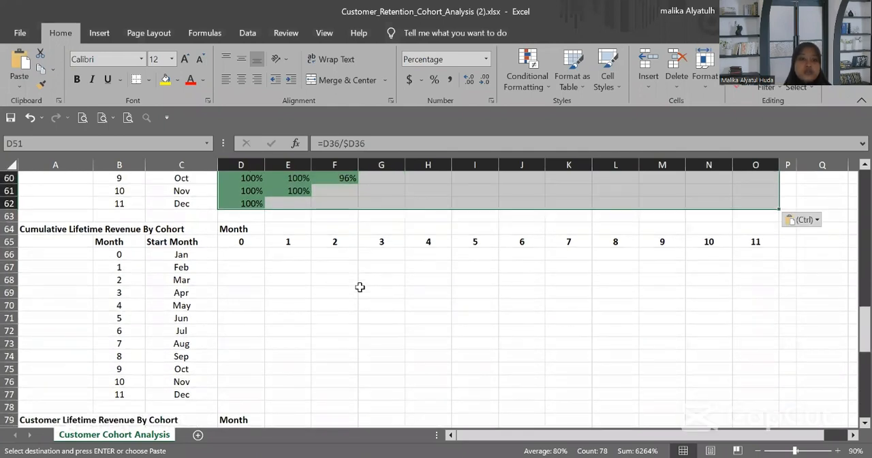
left_click(241, 252)
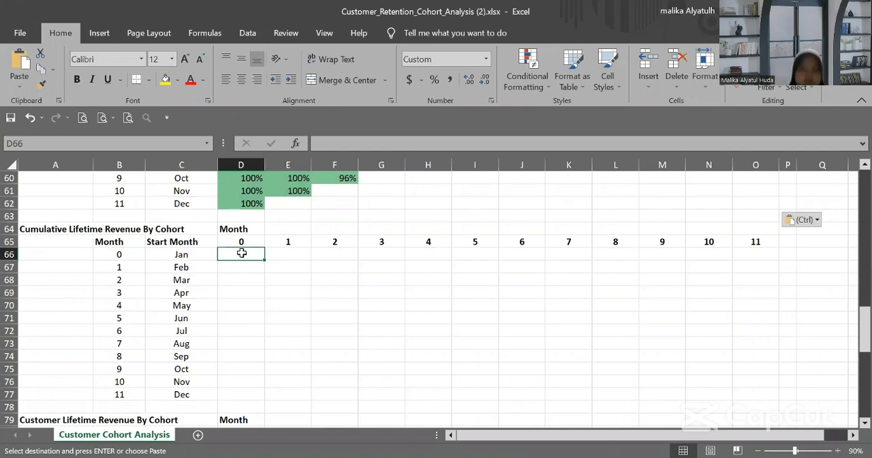
key("Escape")
scroll(684, 178, "up", 1)
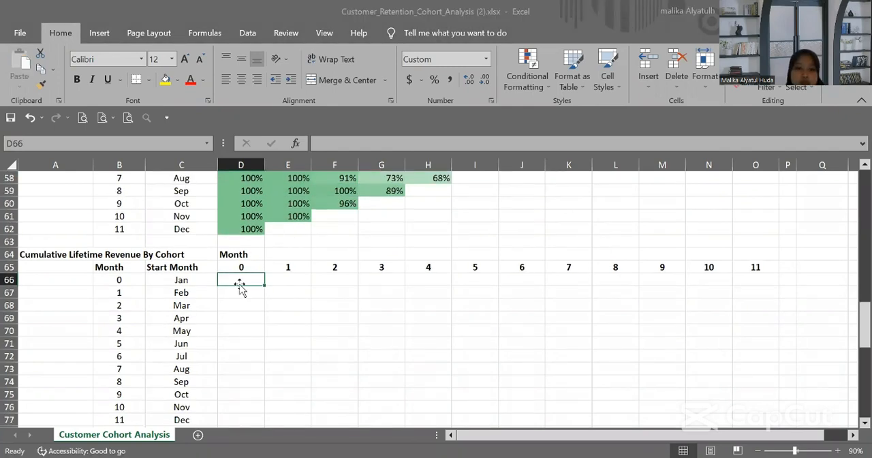
type("=")
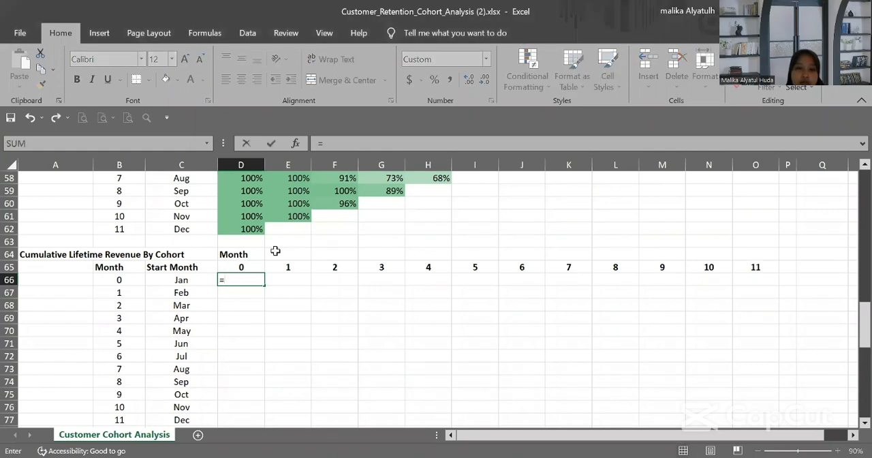
scroll(274, 251, "up", 2)
scroll(275, 251, "up", 5)
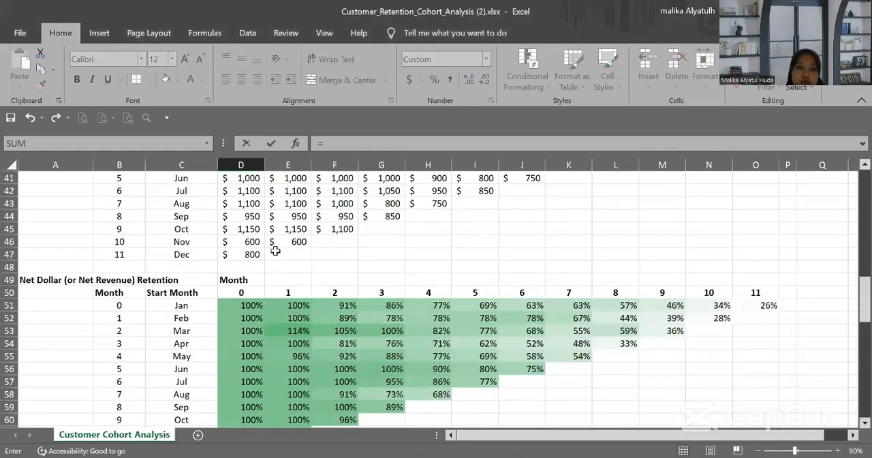
scroll(275, 250, "up", 4)
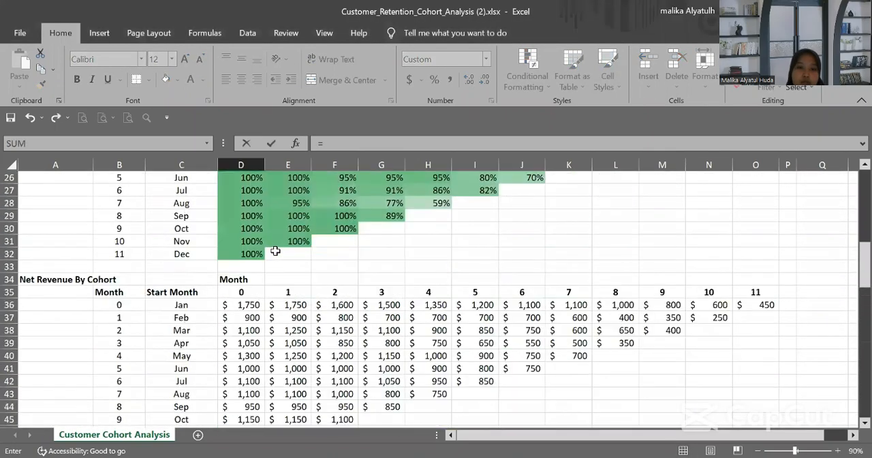
scroll(274, 250, "up", 8)
scroll(274, 251, "down", 5)
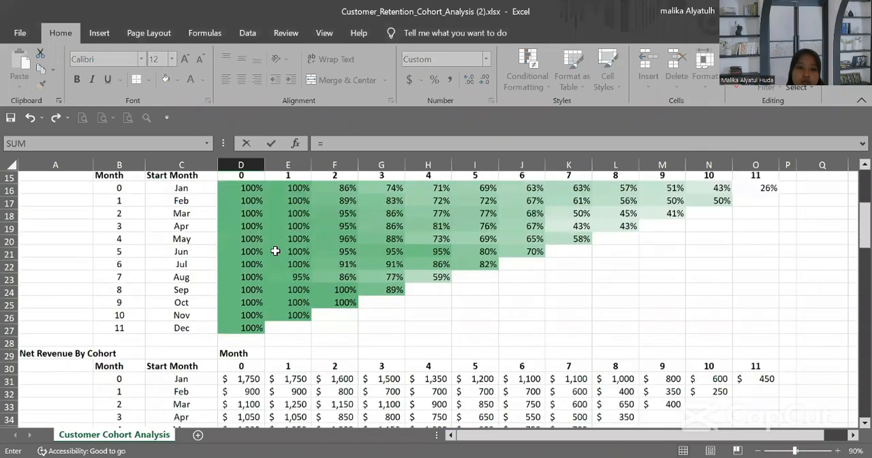
scroll(275, 251, "down", 4)
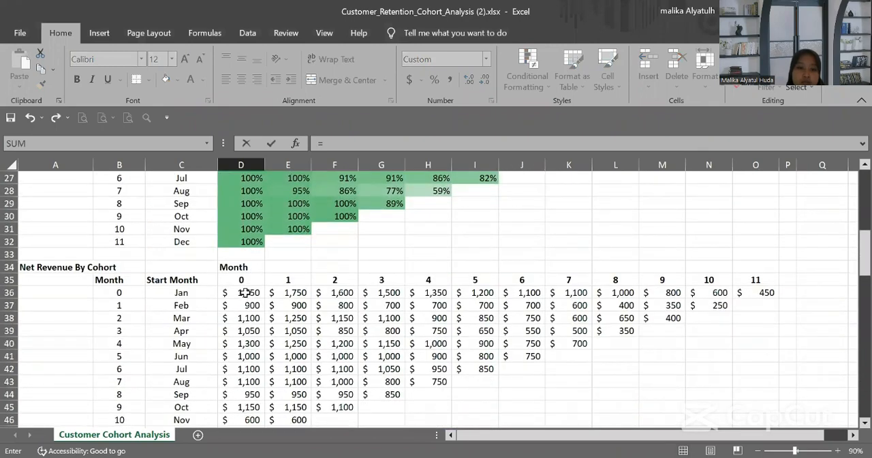
left_click(246, 292)
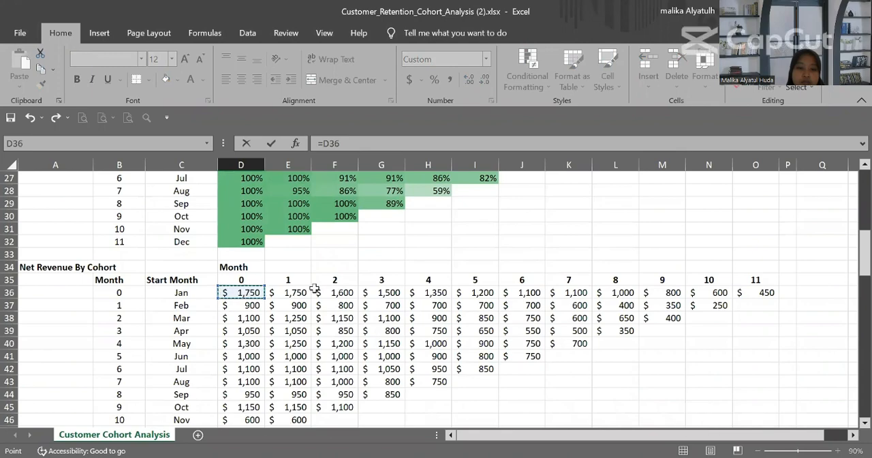
key("Return")
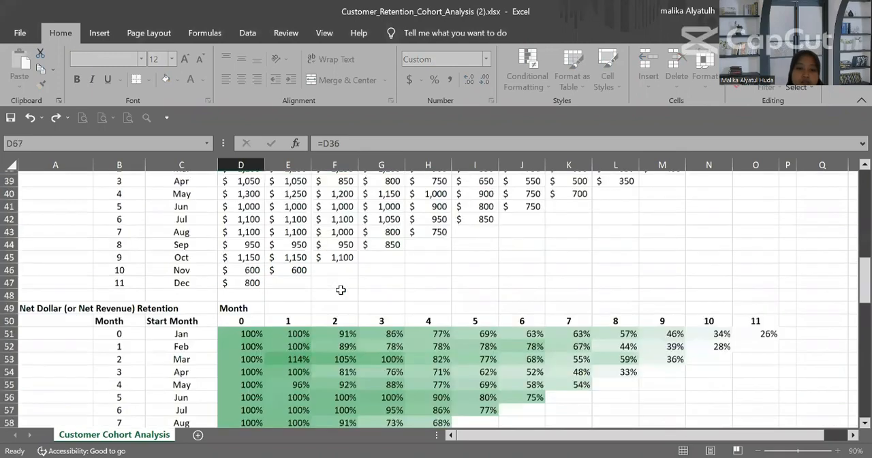
Step: Enter =D66+E36 in E66 as January's month 1 cumulative lifetime revenue
left_click(290, 408)
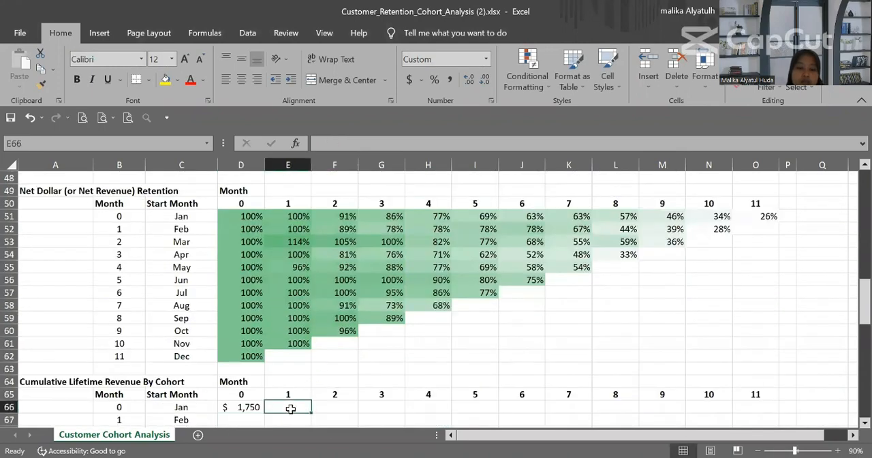
type("=")
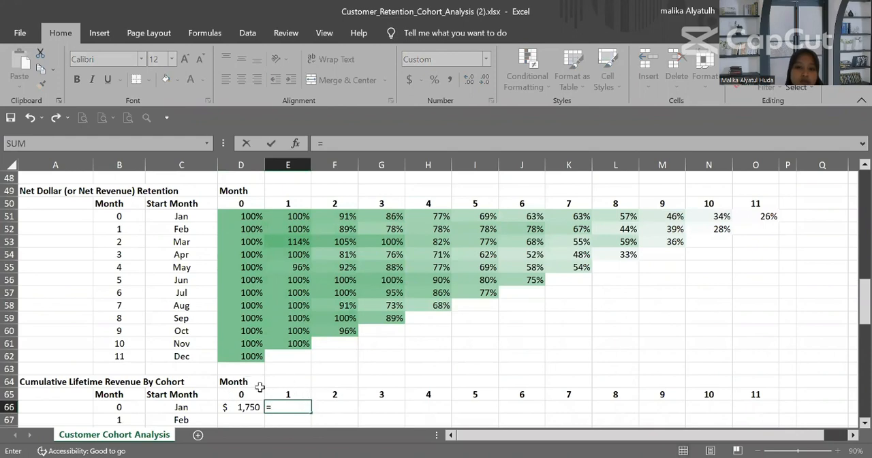
scroll(287, 378, "up", 1)
scroll(287, 378, "down", 1)
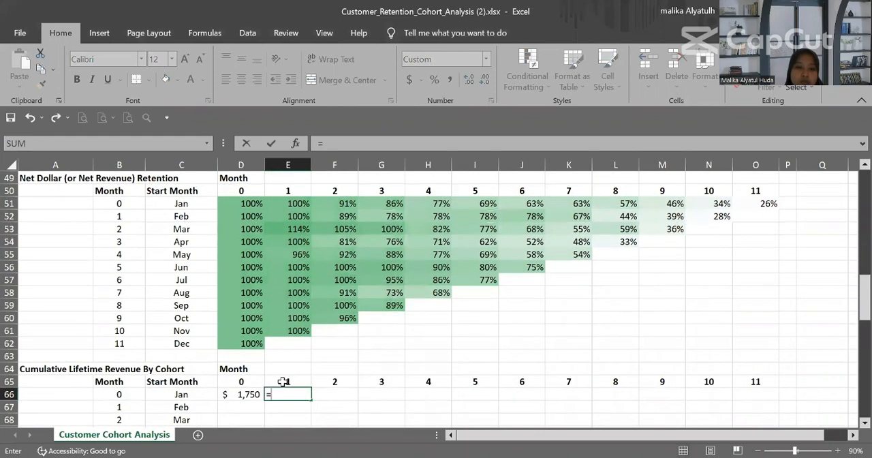
left_click(238, 393)
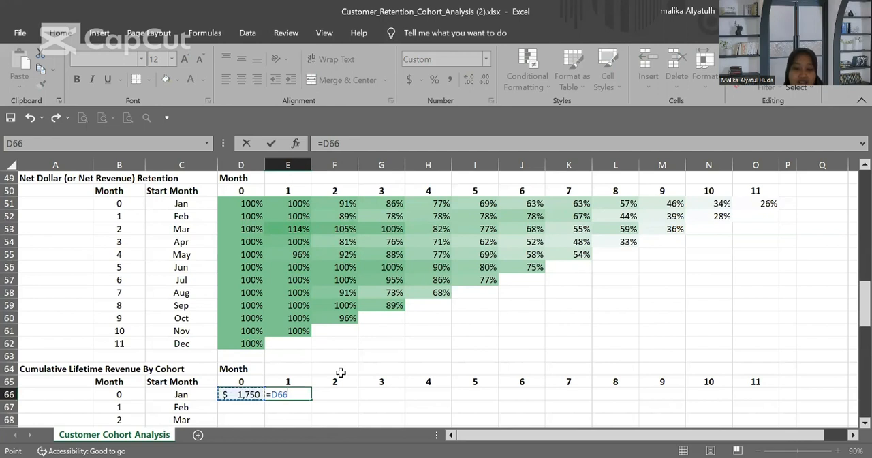
type("+")
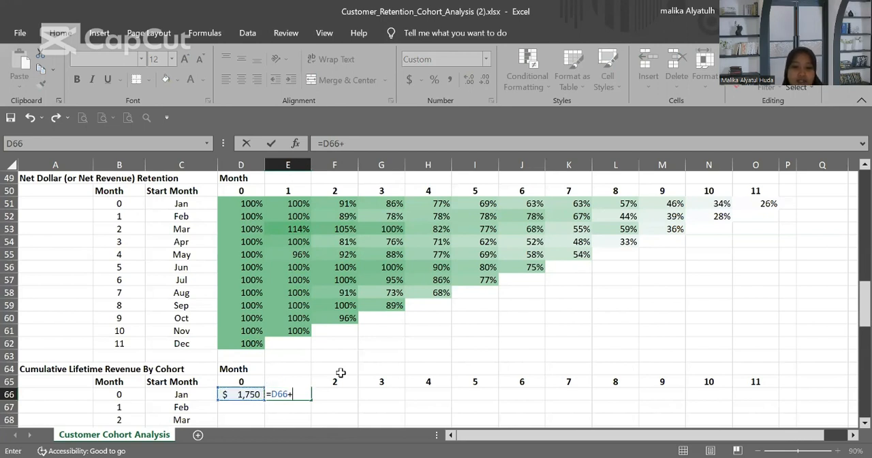
scroll(363, 354, "up", 4)
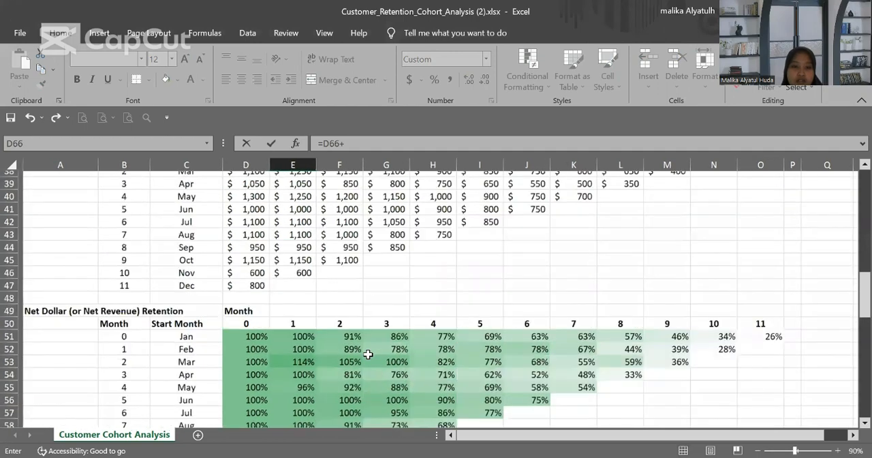
scroll(367, 354, "up", 5)
scroll(367, 354, "up", 2)
scroll(367, 354, "down", 1)
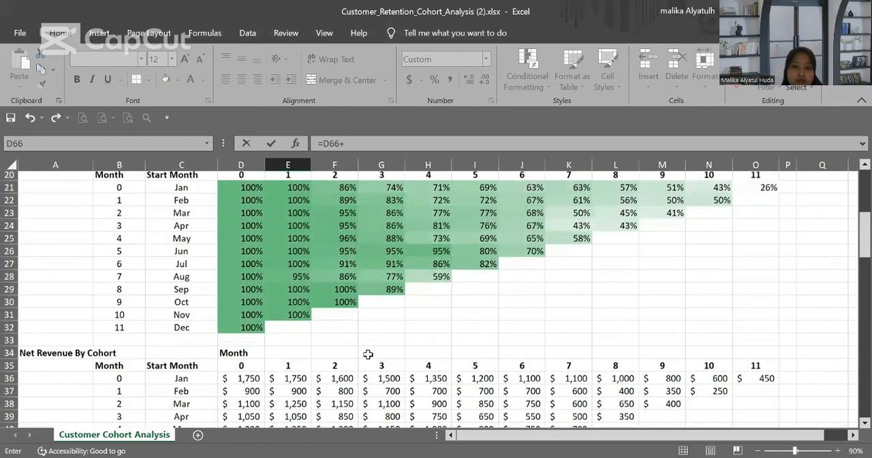
left_click(298, 376)
left_click(293, 369)
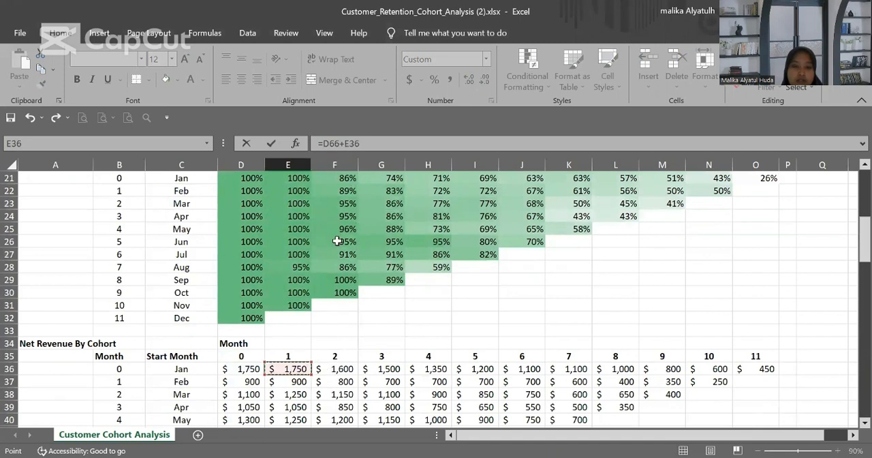
scroll(337, 241, "down", 2)
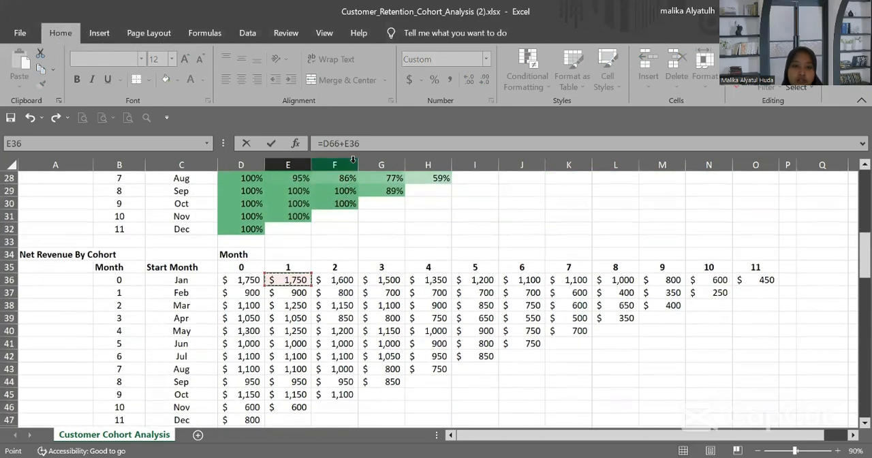
key("Escape")
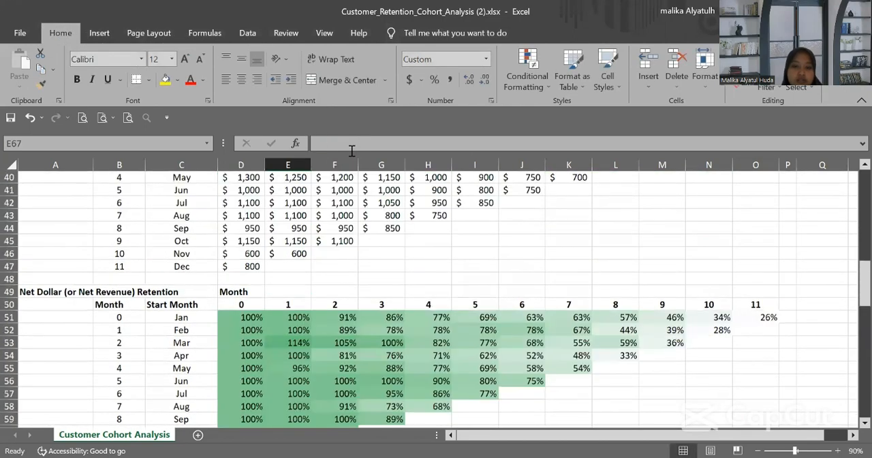
scroll(350, 123, "down", 2)
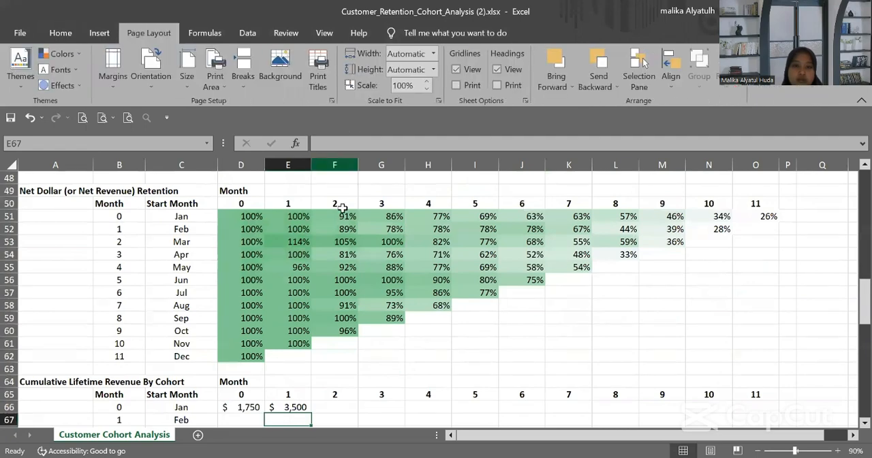
Step: Fill the E66 formula across to O66, and copy January's row D66:O66 down through December in row 77
scroll(342, 208, "down", 3)
left_click(302, 305)
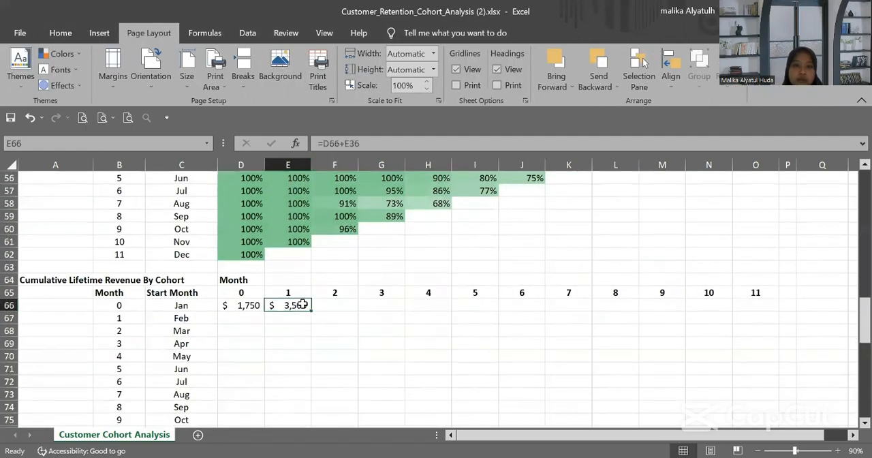
left_click_drag(312, 309, 768, 312)
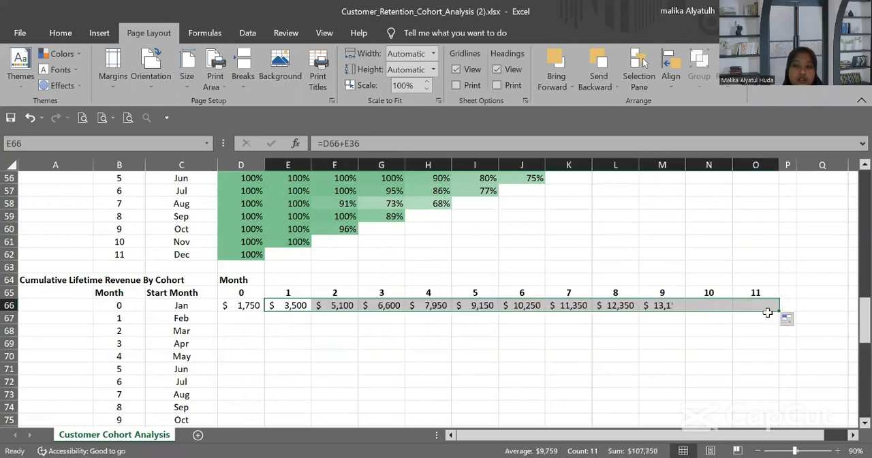
left_click(242, 307)
left_click_drag(241, 307, 765, 373)
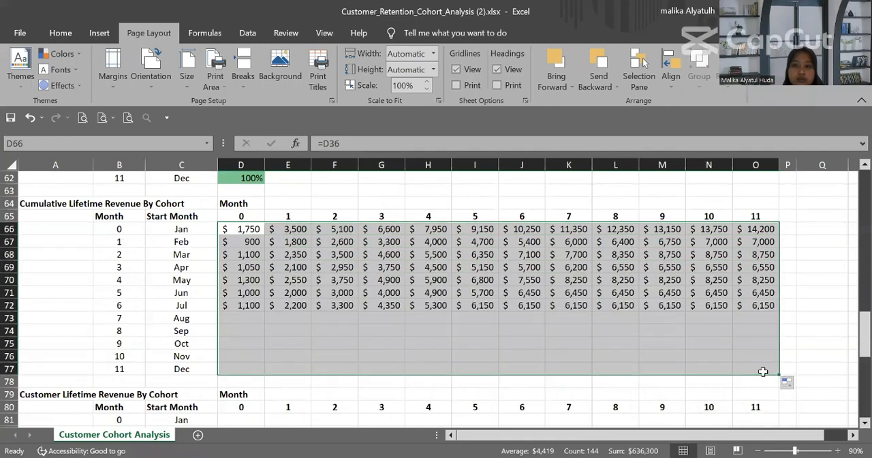
Step: Clear the surplus cumulative revenue cells for months 11 and 10: O67:O77 and N68:N77
left_click(756, 240)
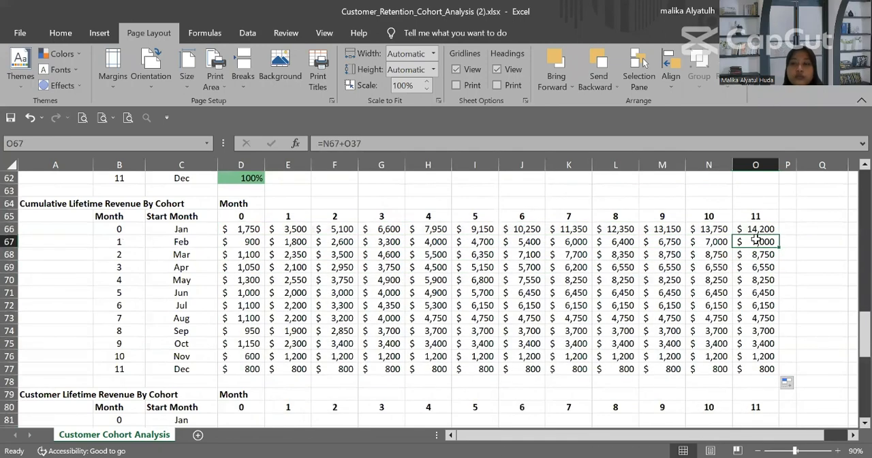
left_click_drag(756, 240, 767, 368)
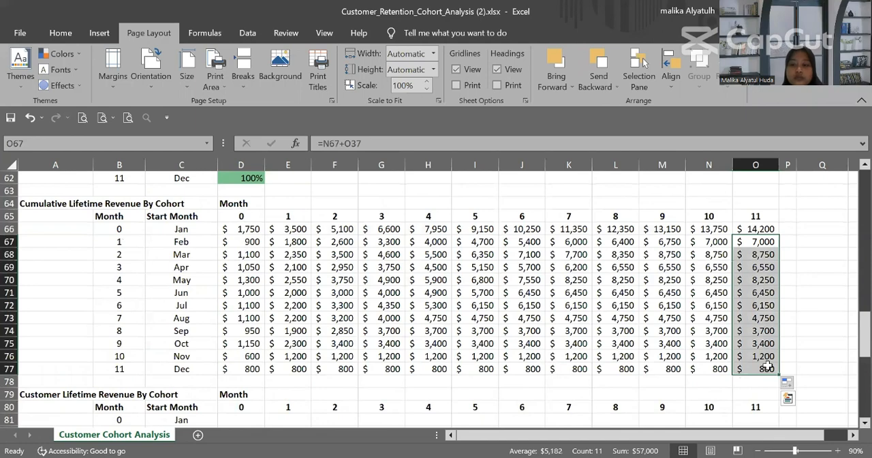
key("BackSpace")
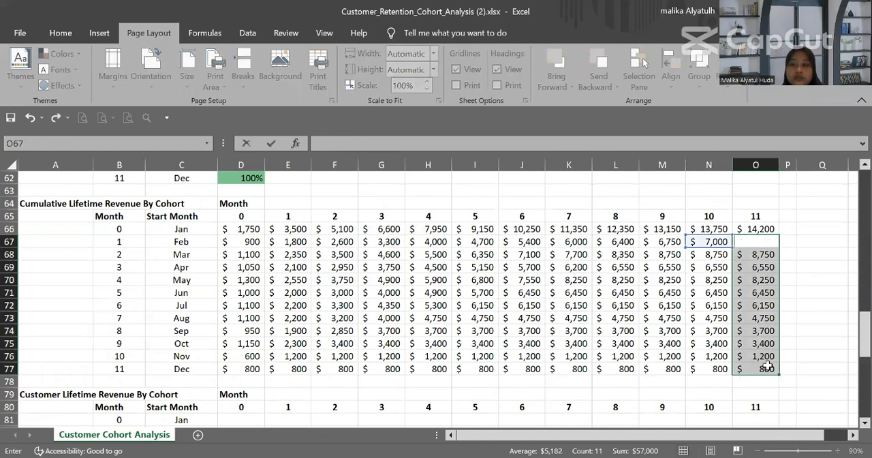
left_click(771, 268)
left_click_drag(755, 242, 766, 371)
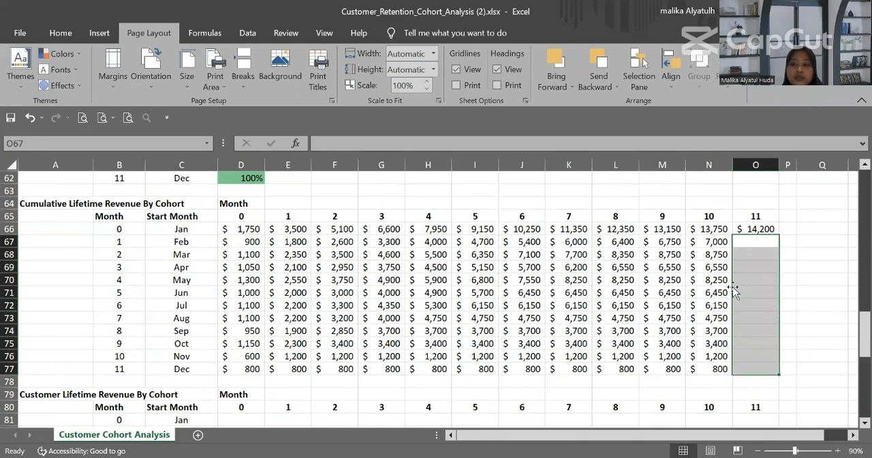
key("Delete")
left_click(708, 256)
left_click_drag(710, 299, 716, 367)
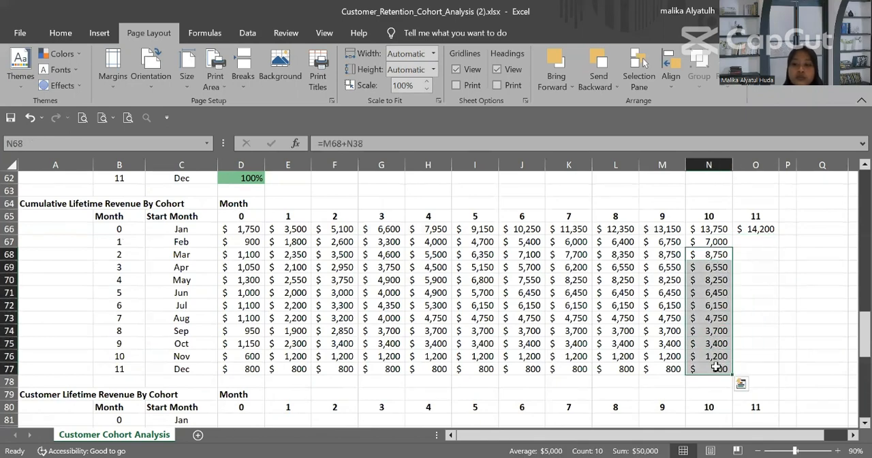
key("Delete")
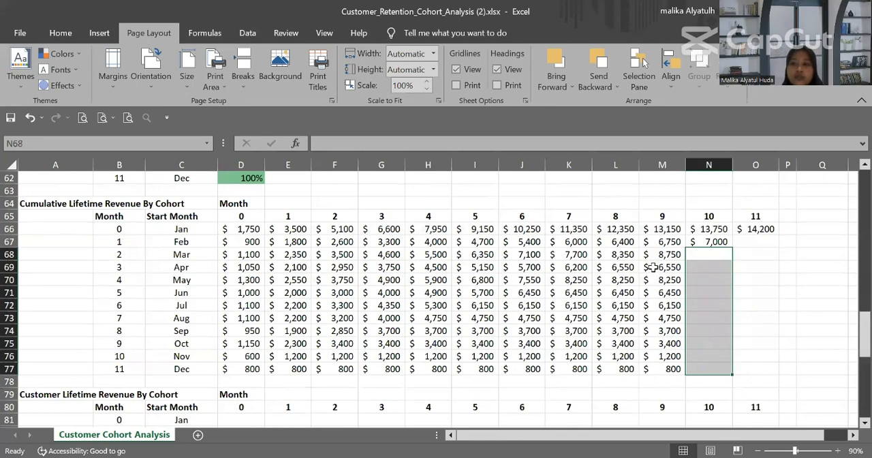
Step: Clear the surplus cumulative revenue cells for months 9, 8 and 7: M69:M77, L70:L77 and K71:K77
left_click_drag(652, 267, 671, 369)
key("Delete")
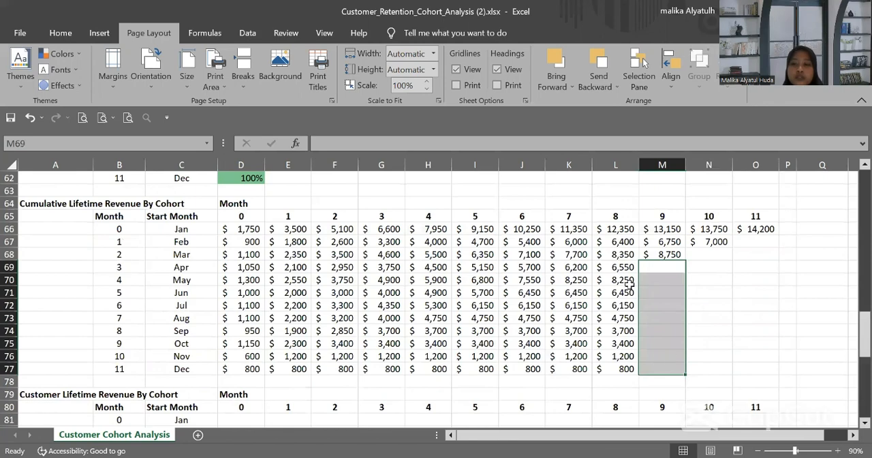
left_click_drag(625, 281, 624, 368)
key("Delete")
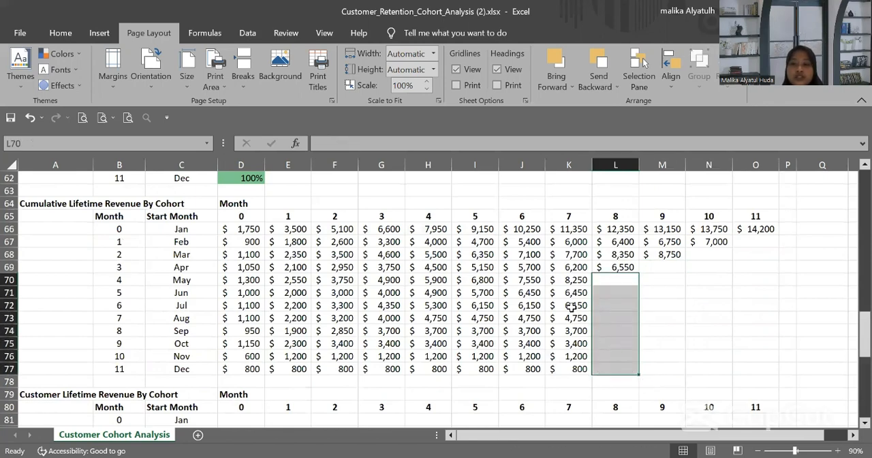
left_click_drag(565, 293, 576, 369)
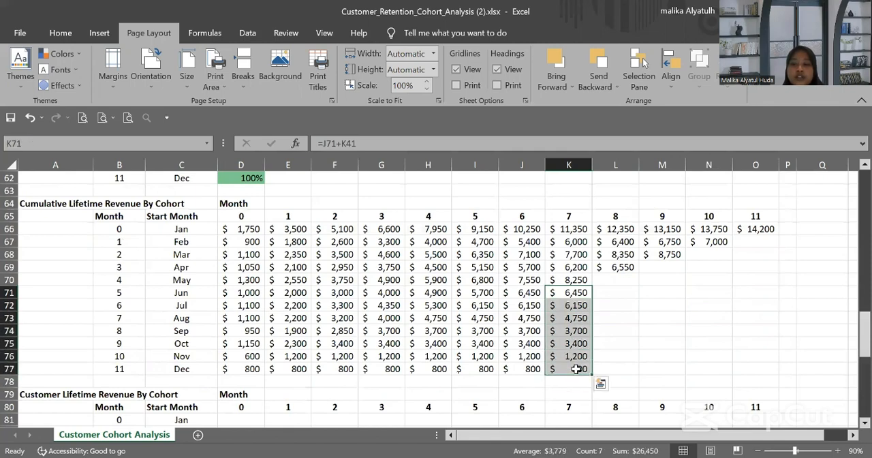
key("Delete")
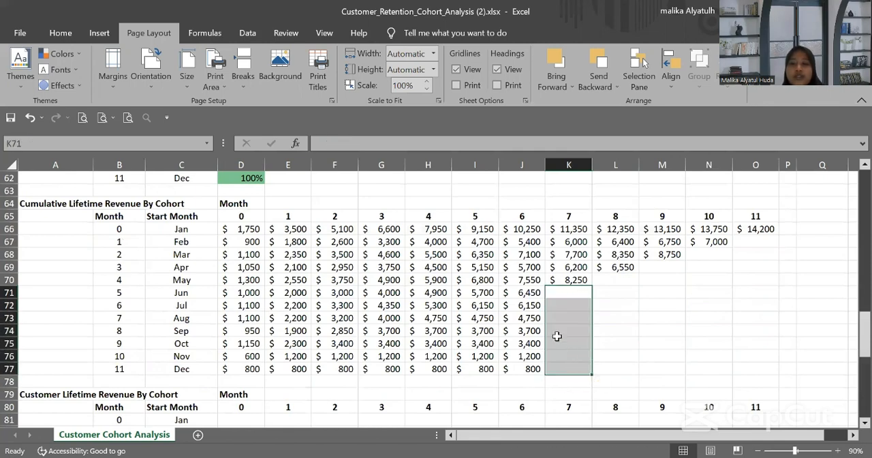
Step: Clear the surplus cumulative revenue cells for months 6, 5 and 4: J72:J77, I73:I77 and H74:H77
left_click_drag(530, 305, 533, 368)
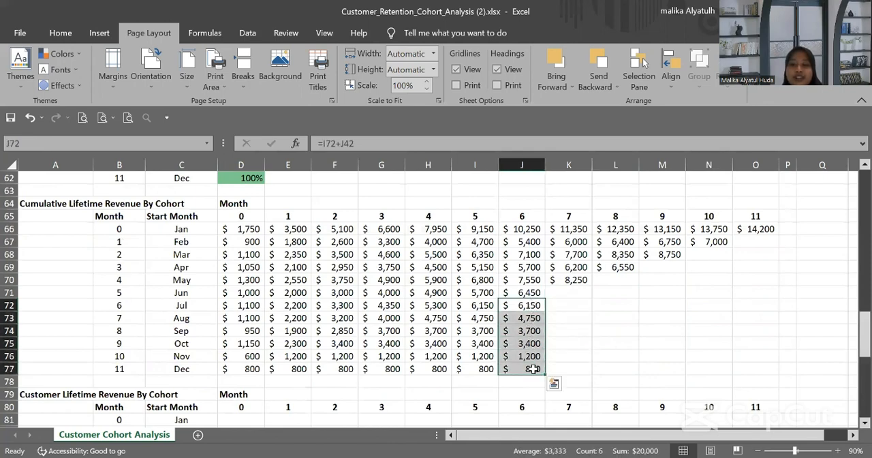
key("Delete")
left_click_drag(479, 321, 482, 368)
key("Delete")
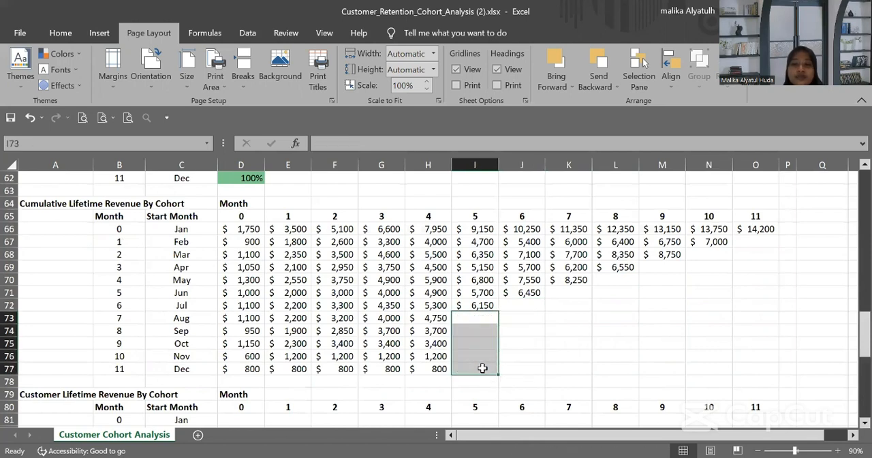
left_click_drag(434, 330, 438, 368)
key("Delete")
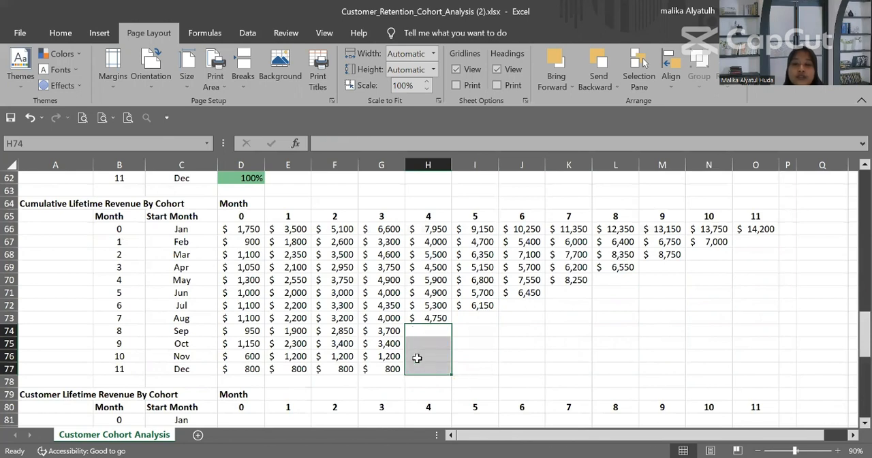
Step: Clear the surplus cumulative revenue cells for months 3, 2 and 1: G75:G77, F76:F77 and E77
left_click_drag(386, 345, 387, 375)
key("Delete")
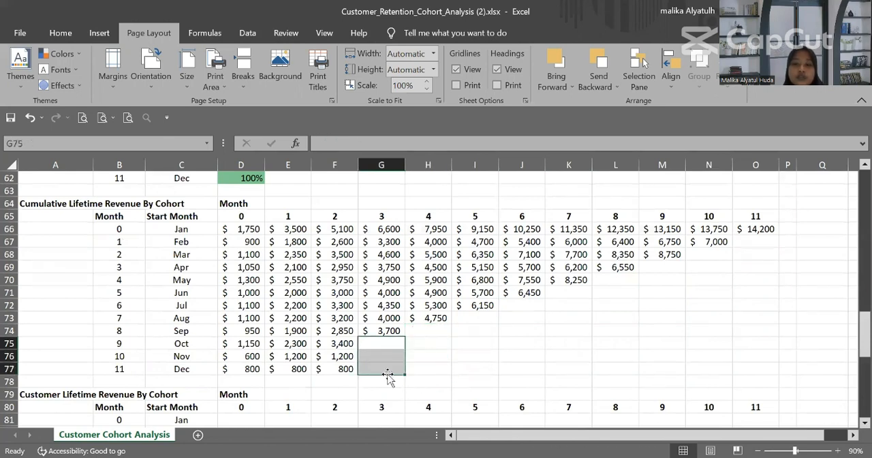
left_click(337, 356)
left_click_drag(337, 356, 337, 368)
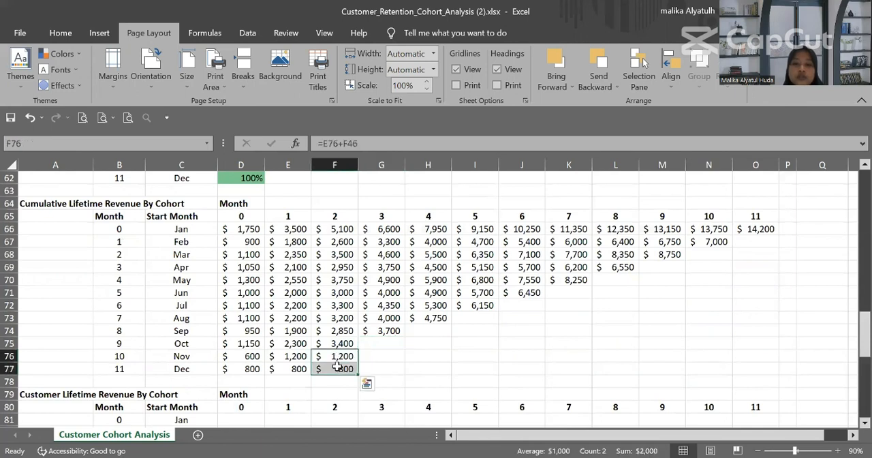
key("Delete")
left_click(293, 369)
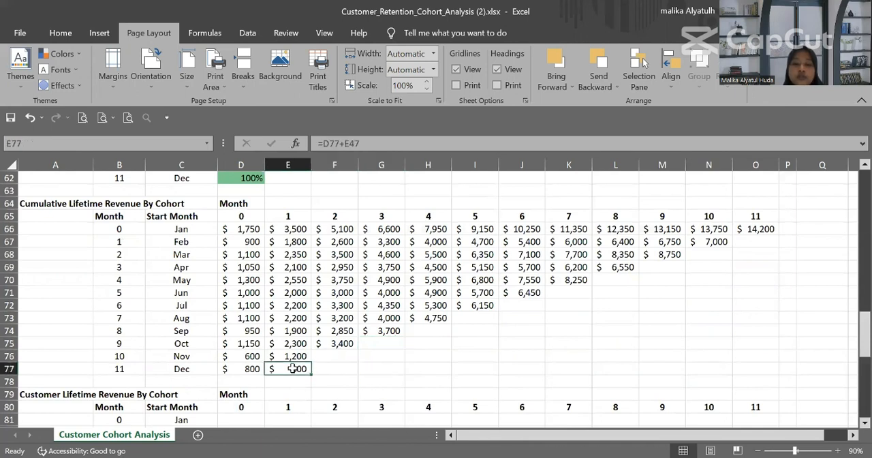
key("Delete")
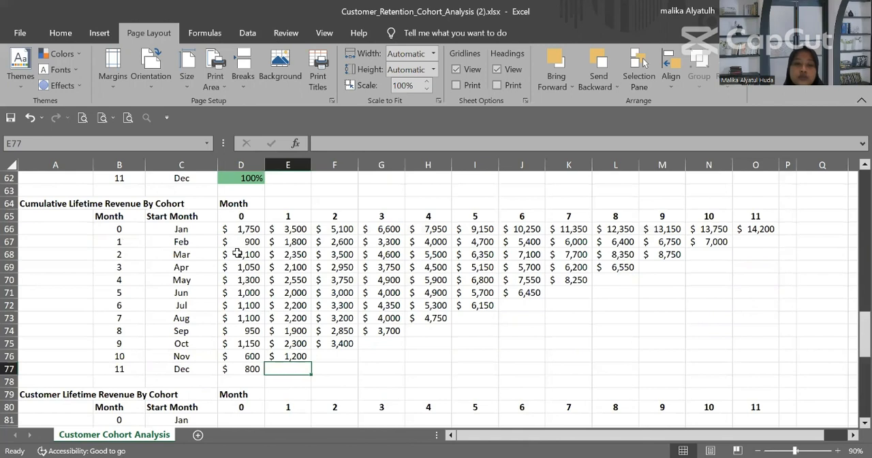
Step: Apply the Red-White-Blue color scale, with red for the highest values, to the cumulative lifetime revenue table D66:O77
left_click_drag(233, 230, 743, 362)
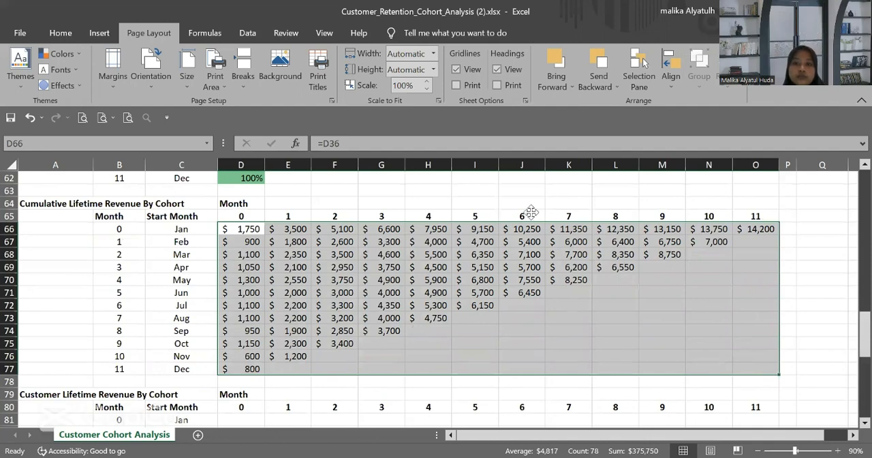
left_click(242, 234)
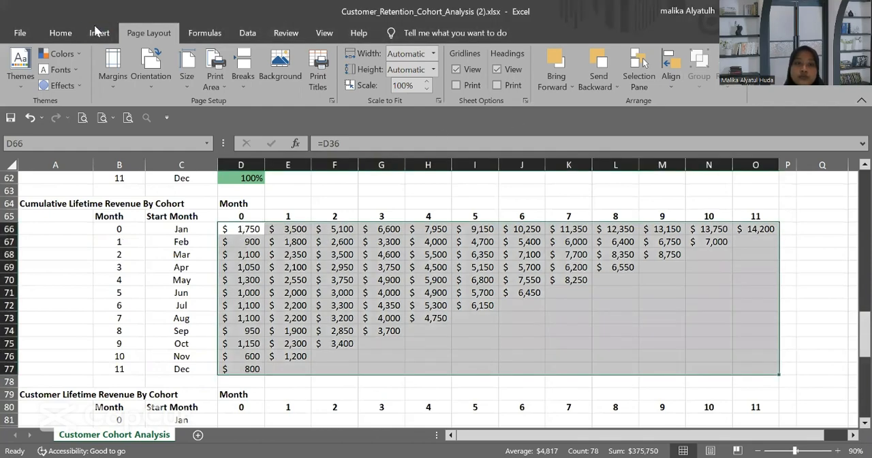
left_click(67, 32)
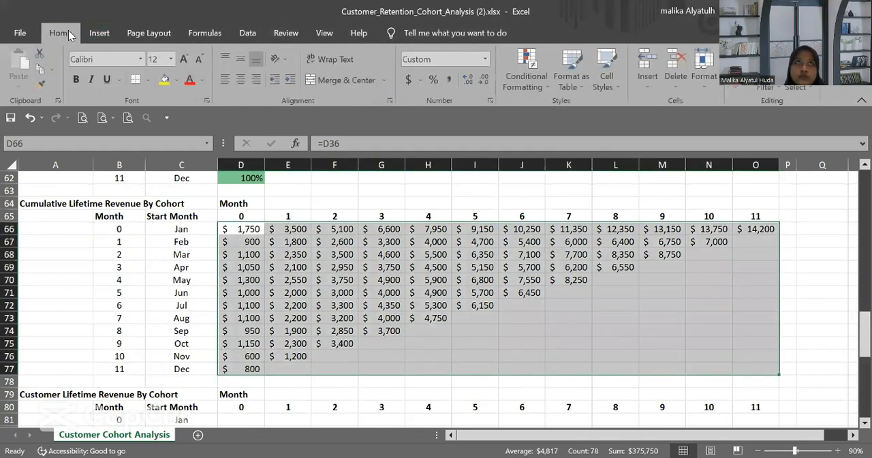
left_click(252, 35)
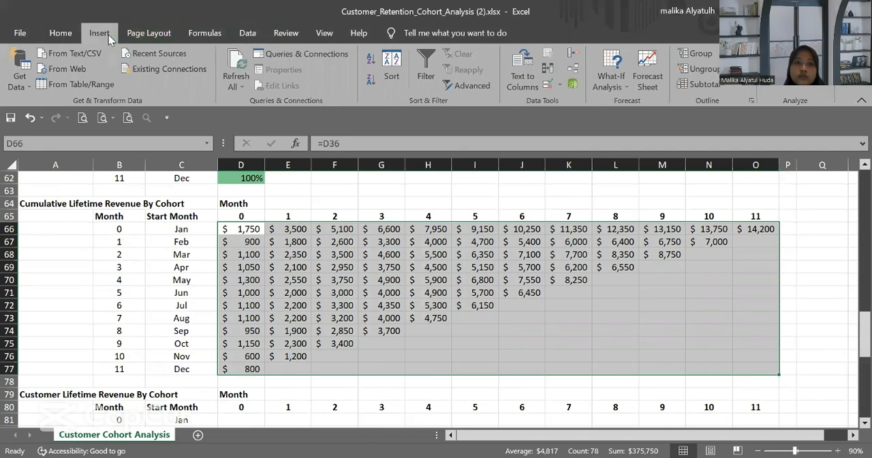
left_click(102, 33)
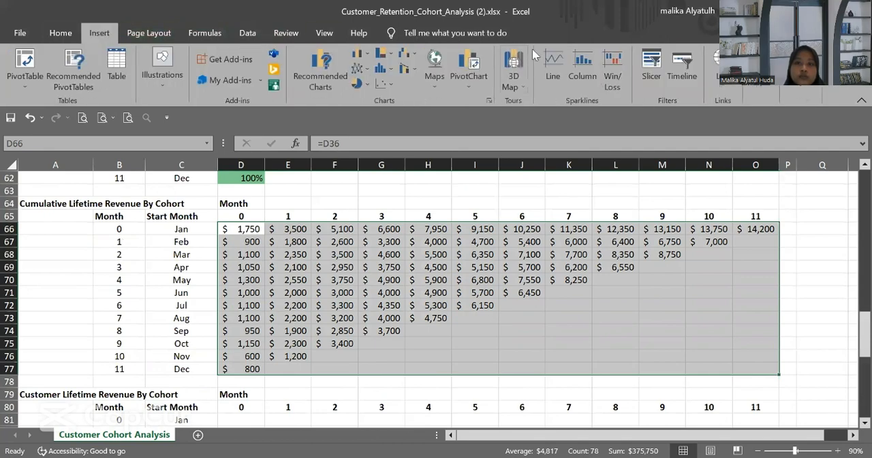
left_click(259, 37)
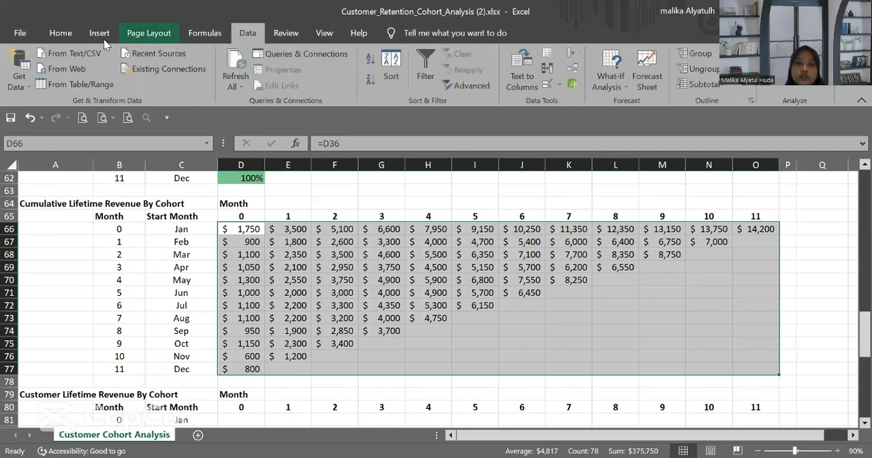
left_click(60, 33)
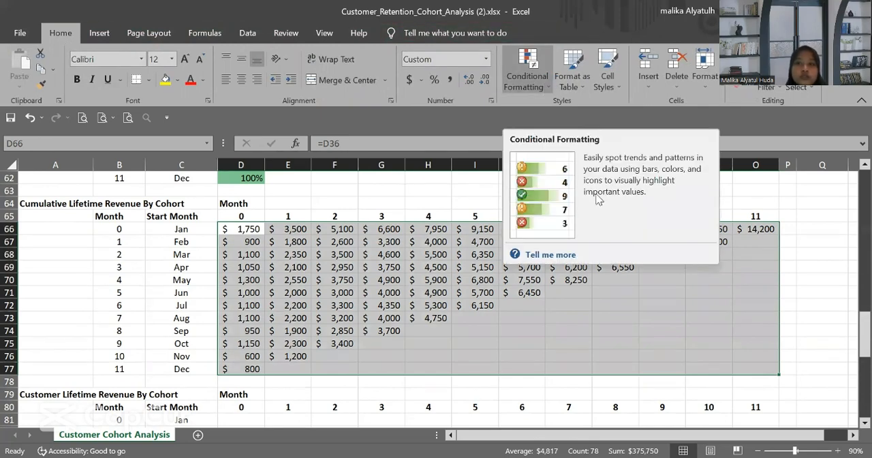
left_click(527, 75)
mouse_move(557, 202)
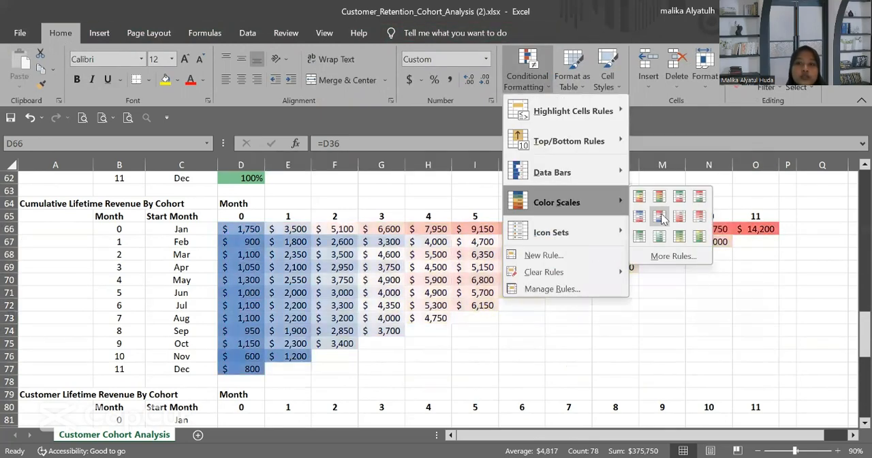
left_click(661, 215)
left_click(522, 292)
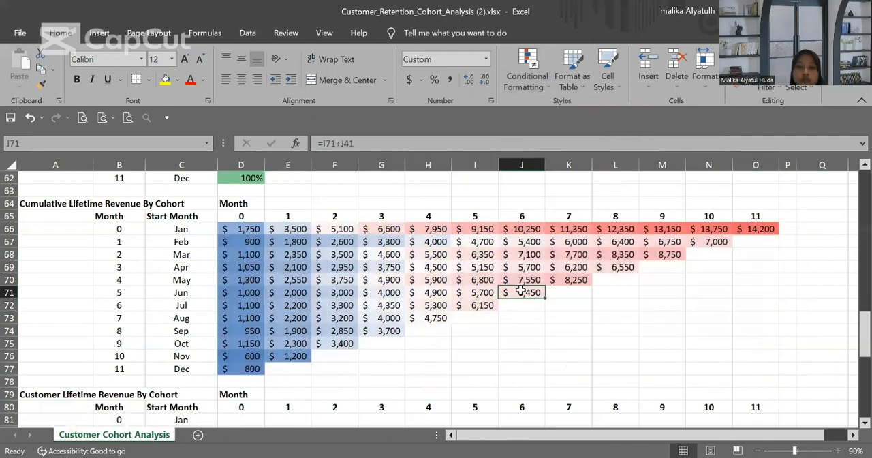
Step: Apply the Green-Yellow-Red color scale to the net dollar retention table D51:O62
scroll(521, 290, "up", 3)
scroll(320, 238, "up", 2)
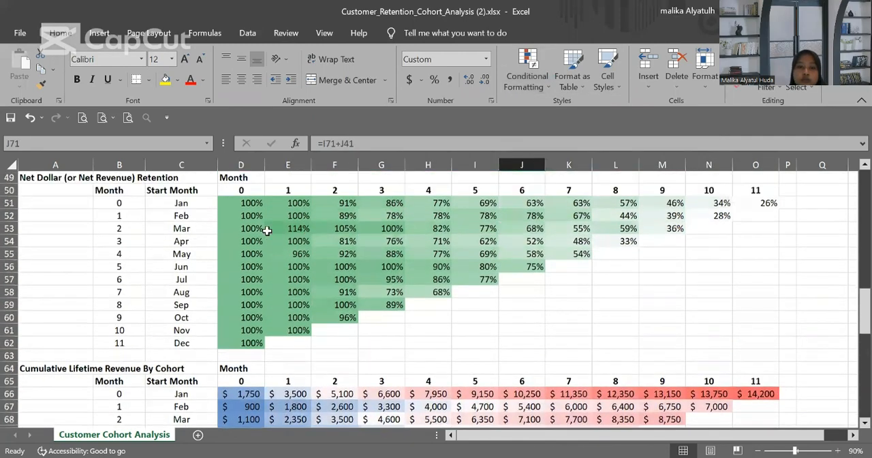
left_click_drag(240, 216, 741, 357)
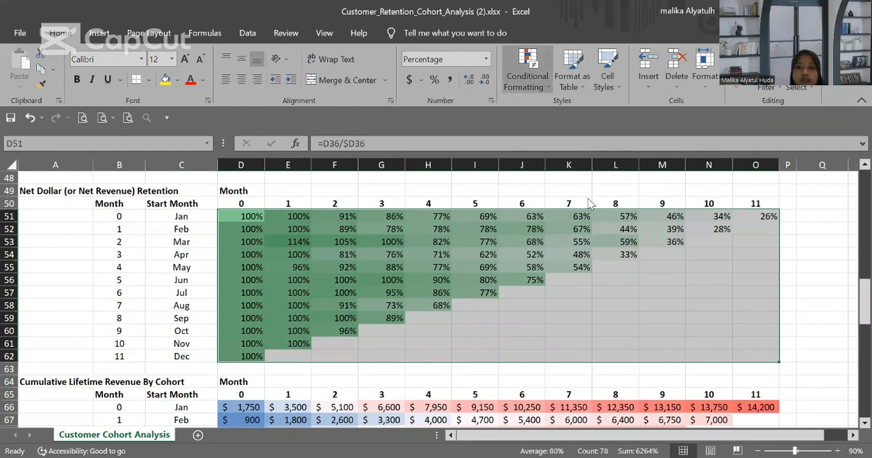
left_click(527, 68)
mouse_move(613, 201)
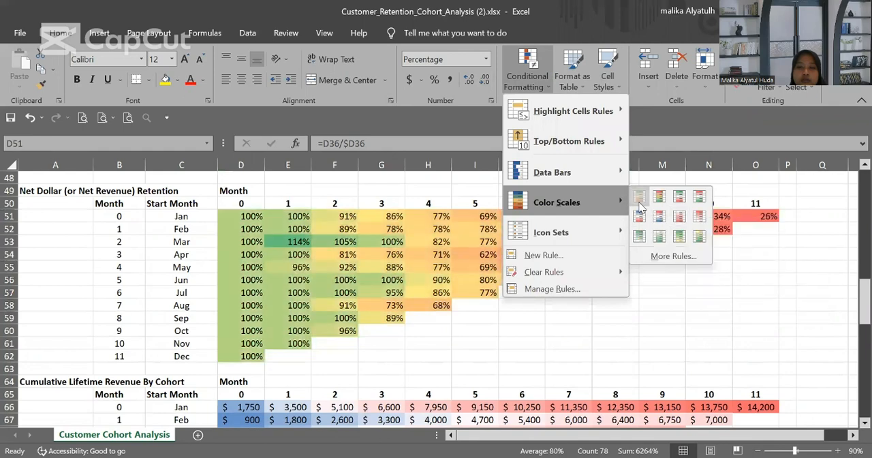
left_click(603, 303)
Step: Enter =D66/$D6 in D81 to divide January's month 0 cumulative revenue by its initial customer count
scroll(603, 303, "down", 4)
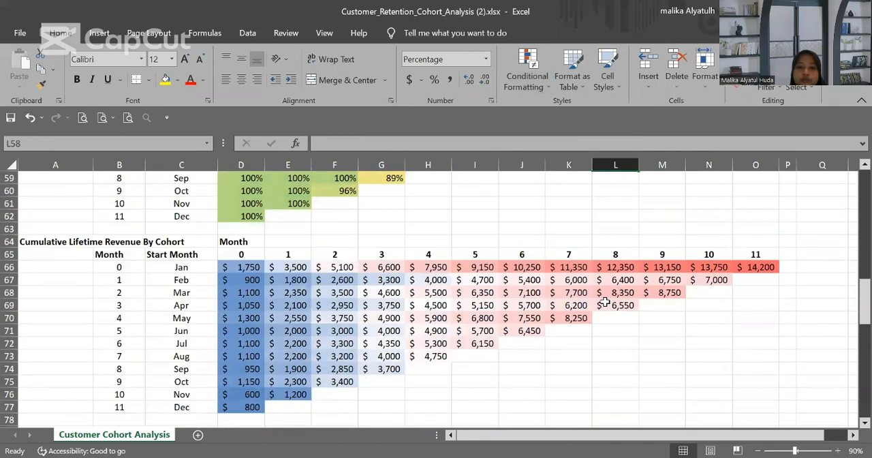
scroll(605, 303, "down", 5)
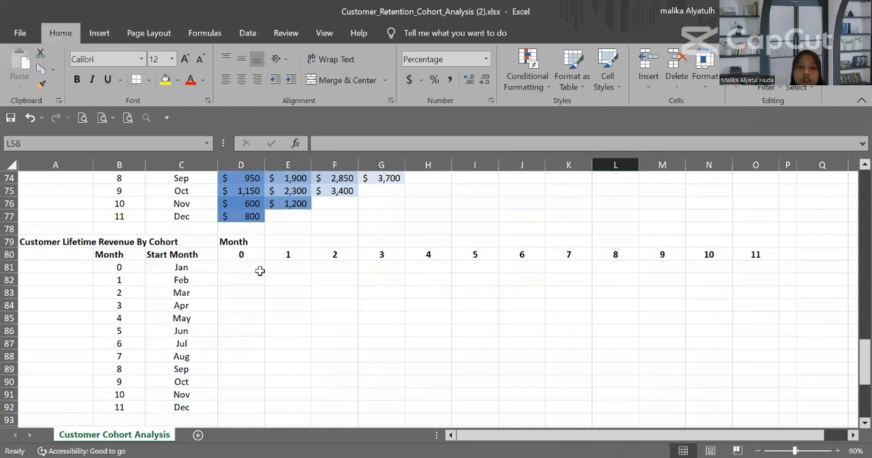
left_click(259, 269)
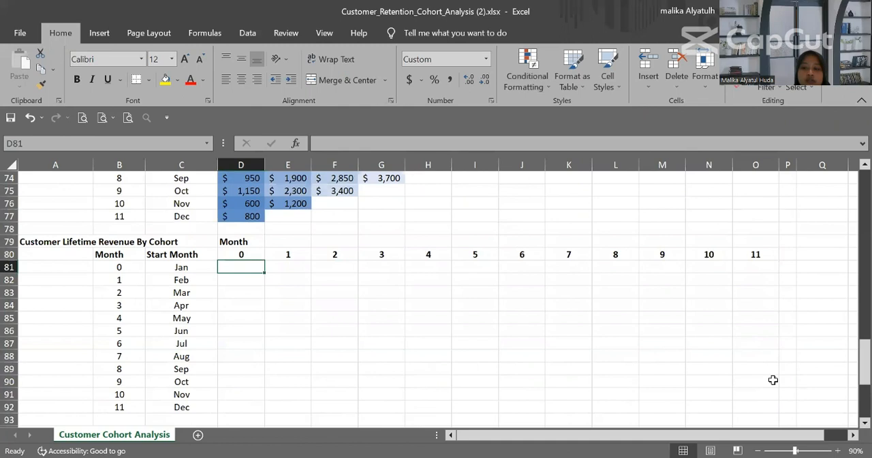
key("alt+Tab")
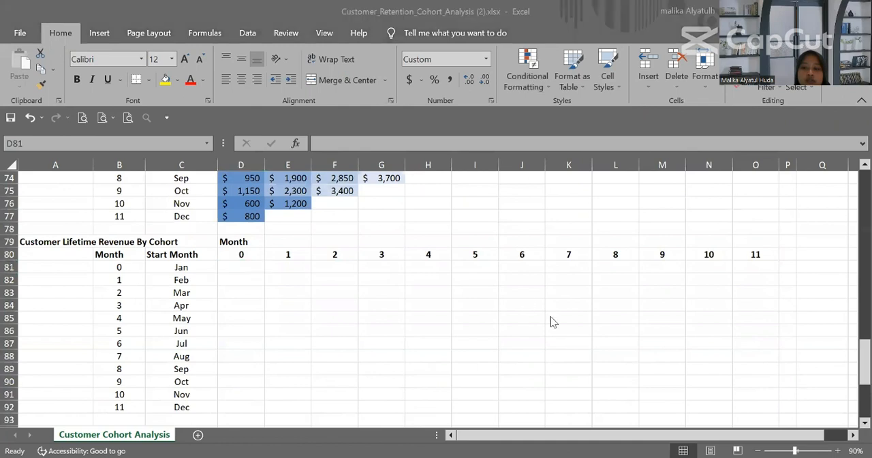
left_click(237, 266)
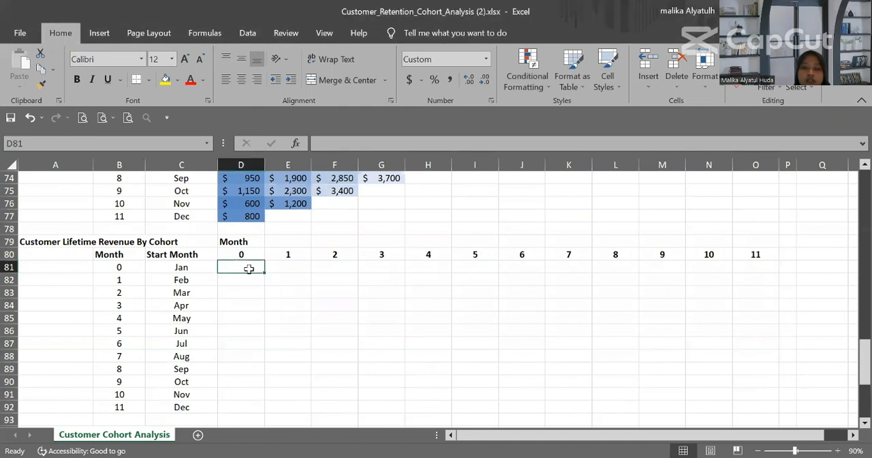
scroll(246, 269, "down", 1)
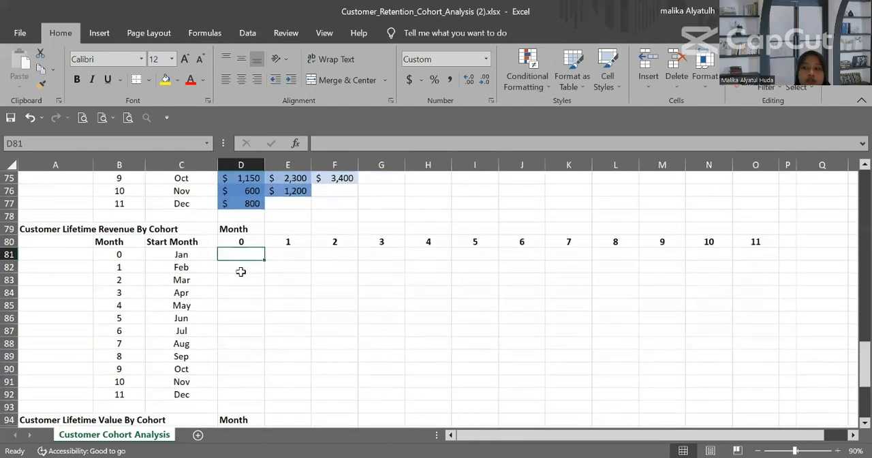
type("=")
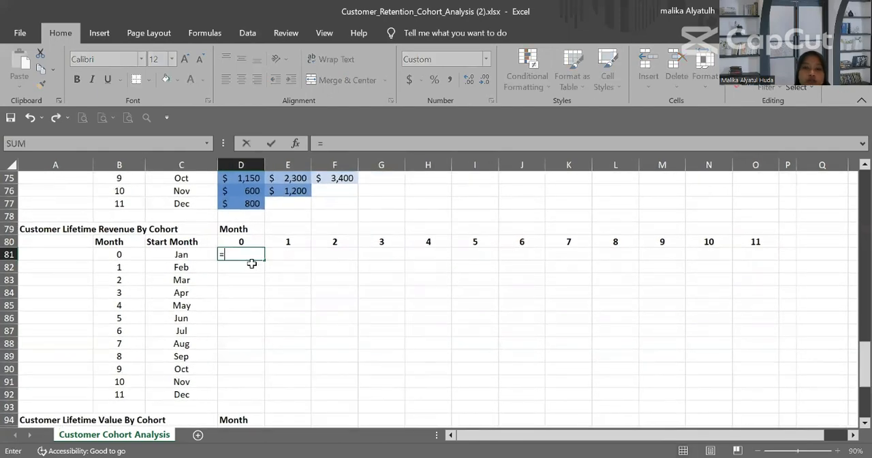
scroll(267, 228, "up", 3)
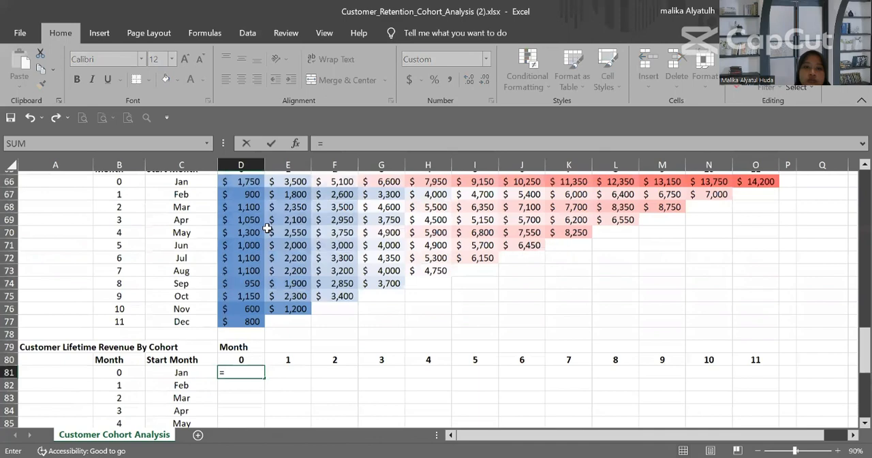
left_click(249, 180)
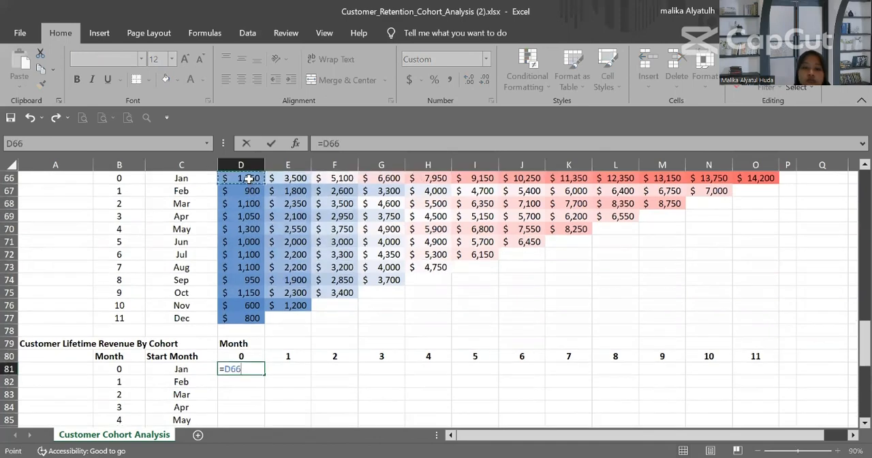
type("/")
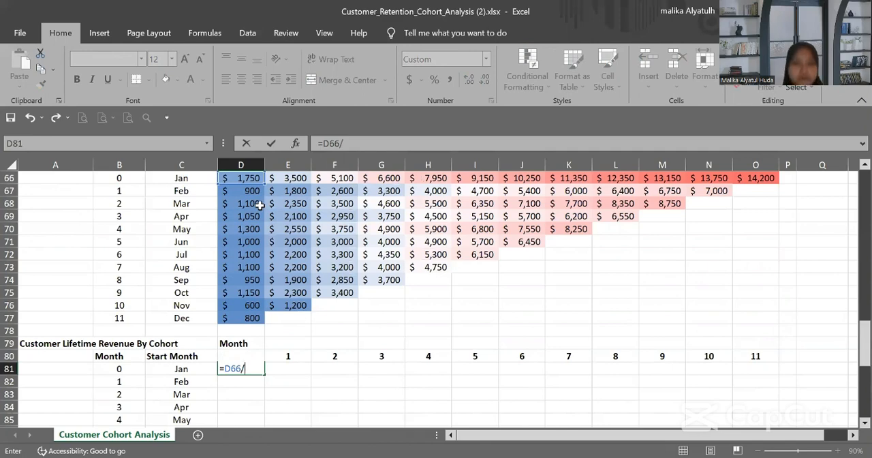
scroll(269, 226, "up", 2)
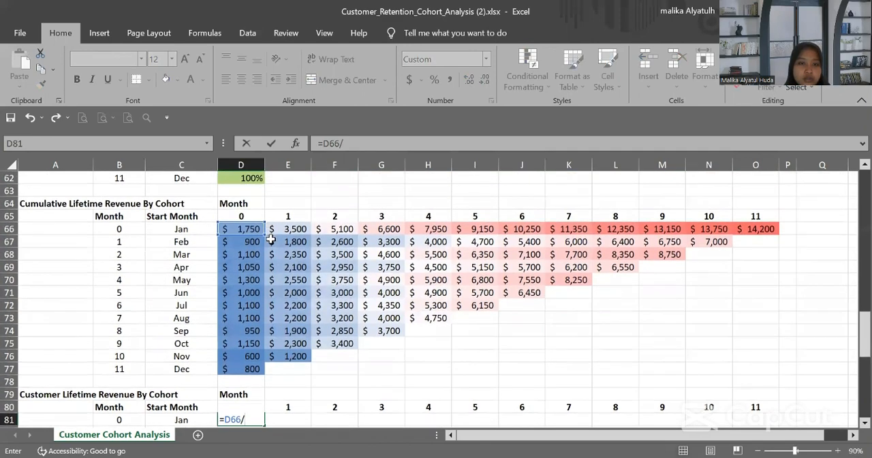
scroll(270, 232, "up", 11)
scroll(270, 238, "up", 4)
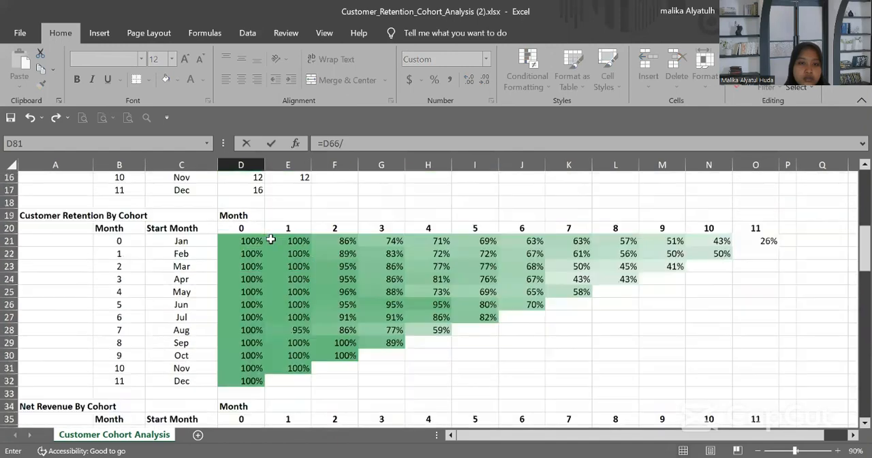
scroll(270, 240, "up", 4)
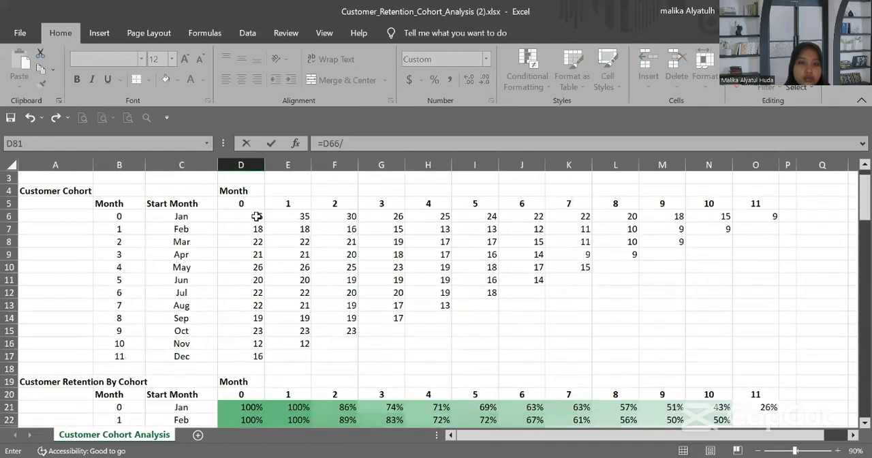
left_click(256, 216)
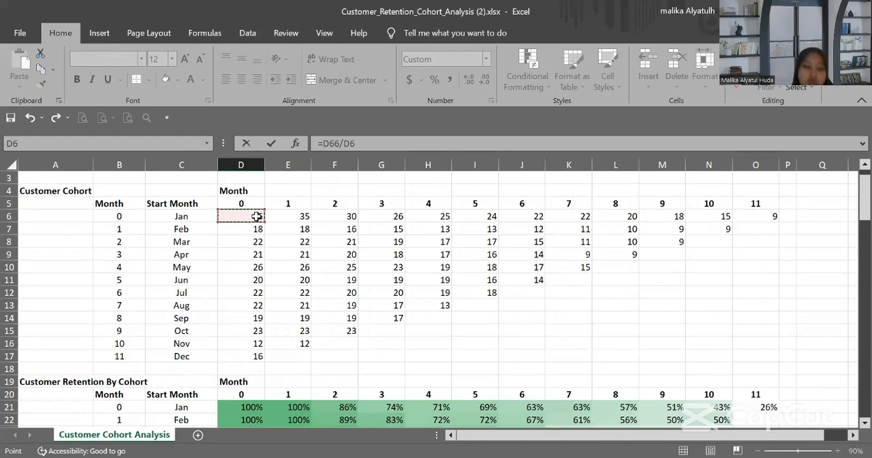
key("F4")
scroll(256, 216, "down", 20)
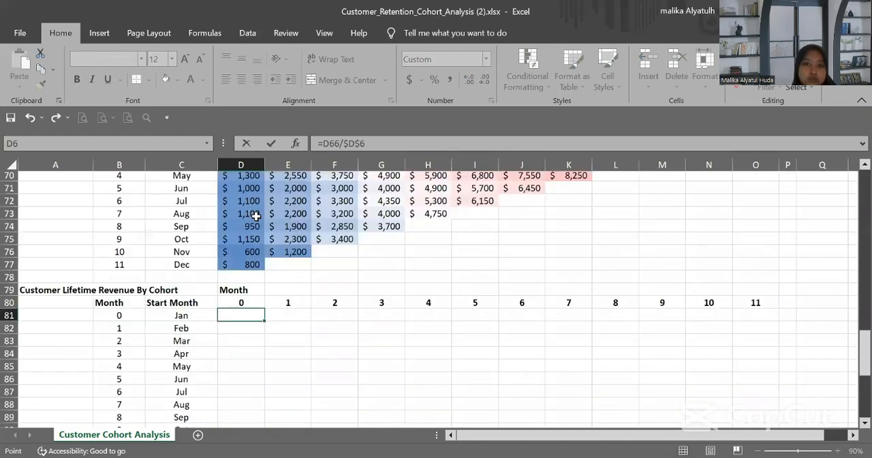
left_click(361, 144)
key("BackSpace")
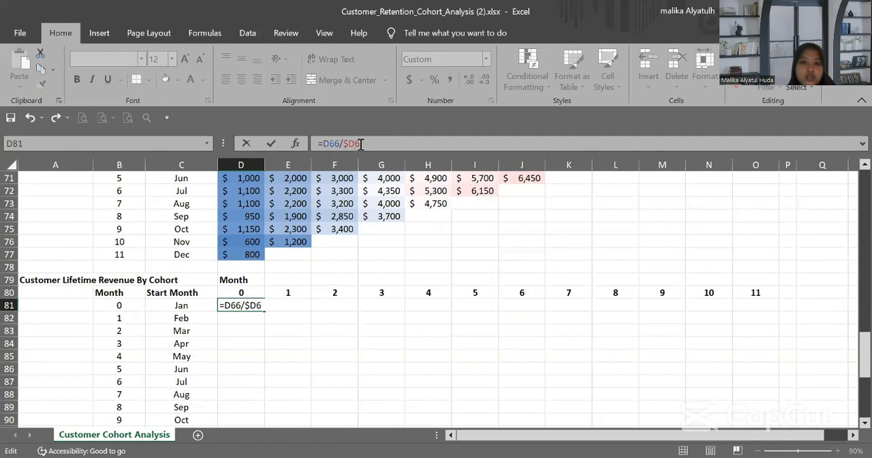
key("Return")
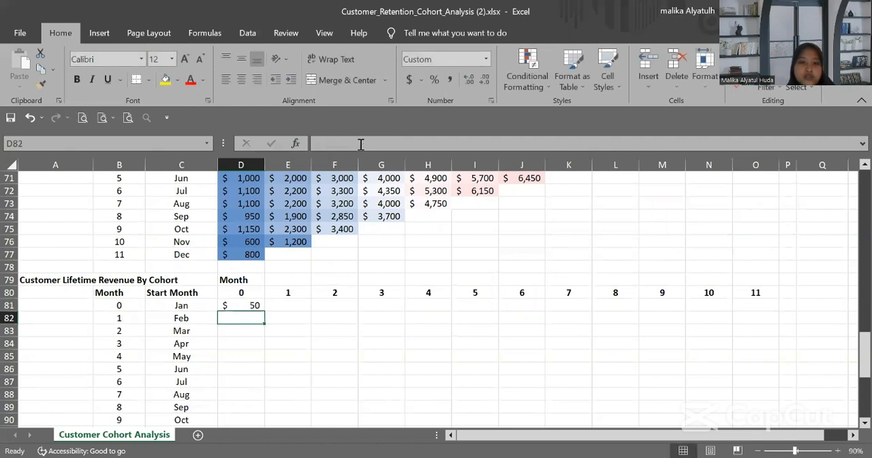
Step: Fill the D81 formula across months 0 to 11 and down all cohorts, covering D81:O92
left_click(256, 305)
left_click_drag(265, 308, 375, 308)
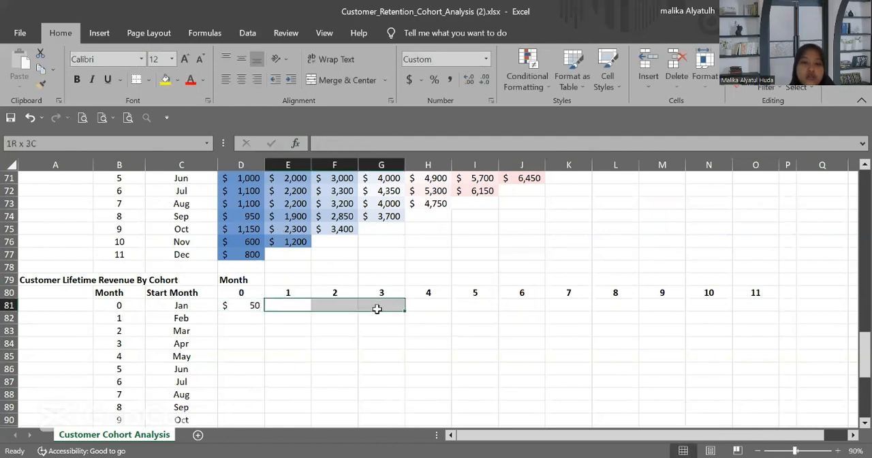
left_click(239, 305)
left_click_drag(261, 308, 804, 313)
left_click_drag(765, 314, 751, 360)
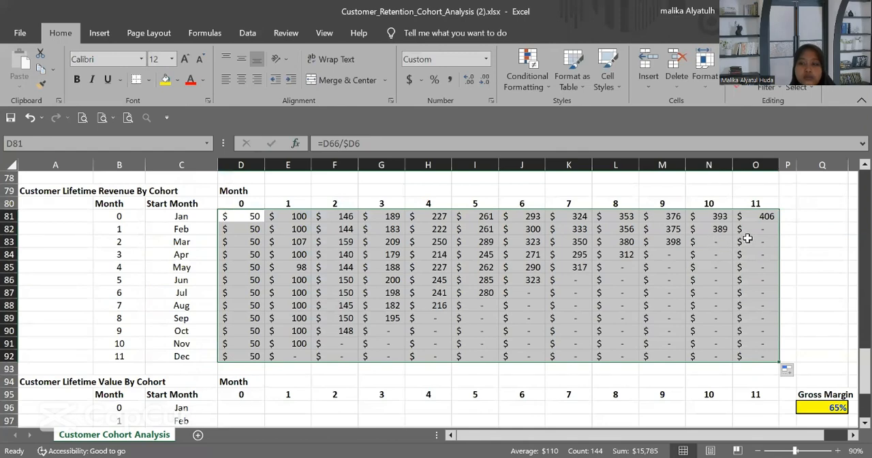
Step: Clear the surplus customer lifetime revenue cells O82:O92 and J87:N92
left_click(747, 239)
left_click_drag(747, 229, 749, 356)
key("Delete")
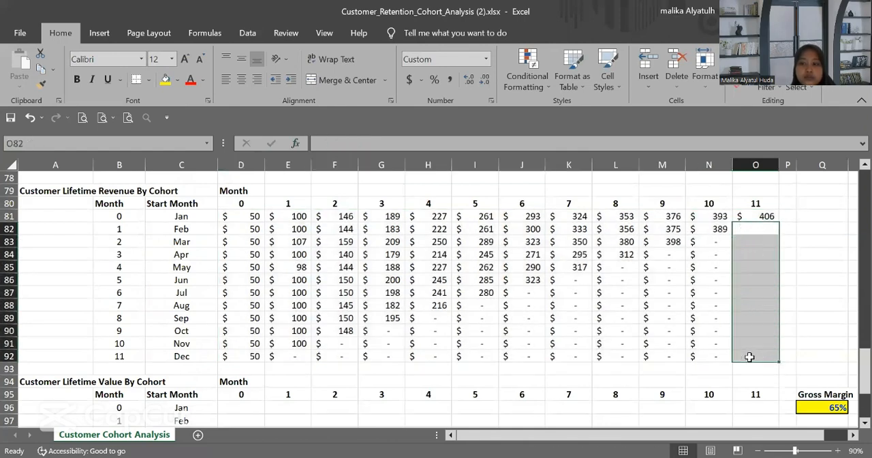
left_click_drag(523, 289, 700, 353)
key("Delete")
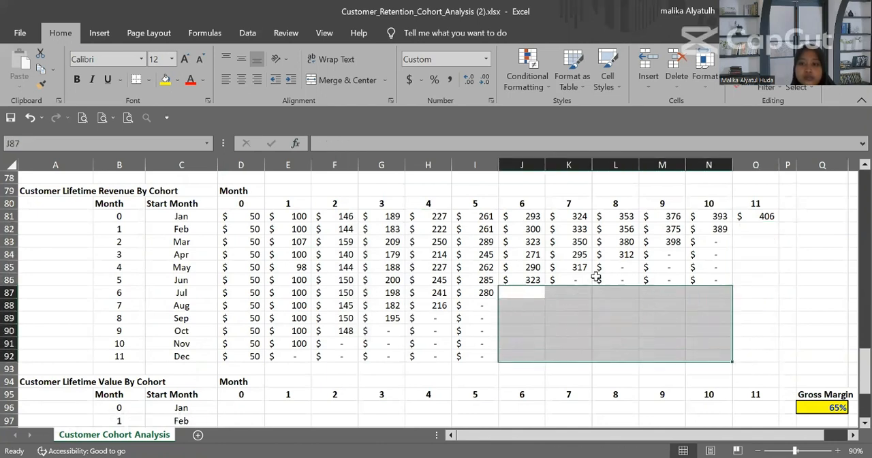
Step: Clear the surplus customer lifetime revenue cells K86:N86, L85:N85, M84:N84 and N83
left_click_drag(580, 279, 697, 276)
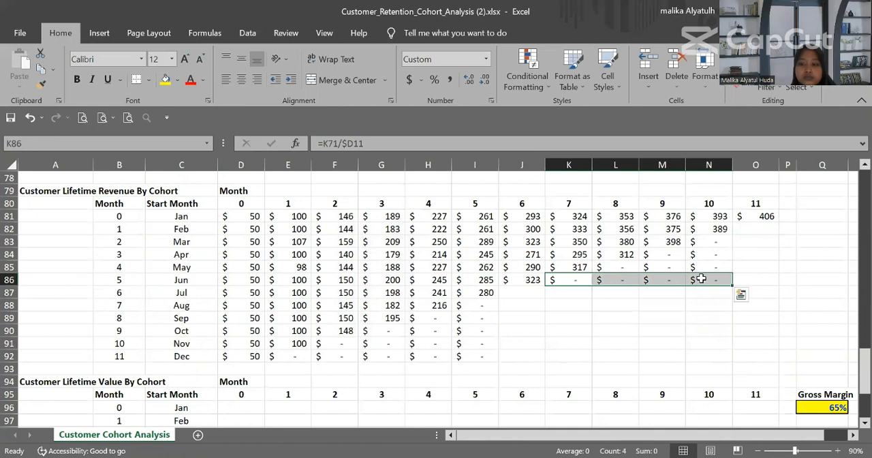
key("Delete")
left_click(613, 267)
left_click_drag(613, 267, 691, 252)
key("Delete")
key("Delete")
left_click(695, 243)
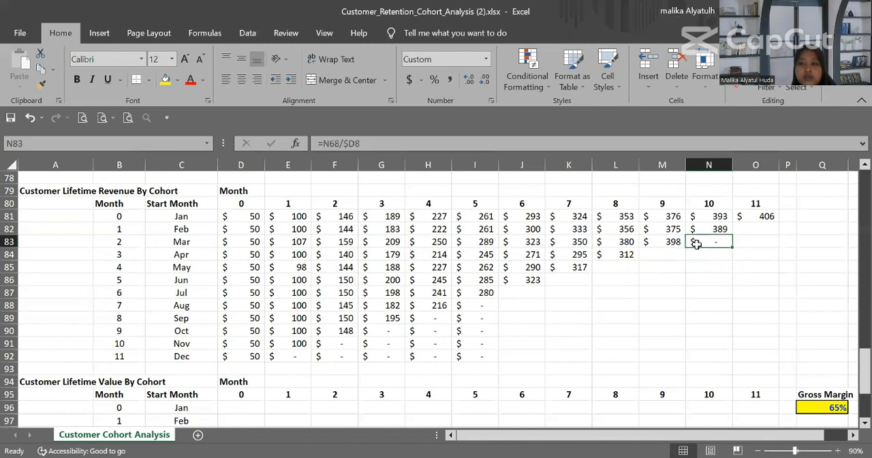
key("Delete")
Step: Clear the surplus customer lifetime revenue cells G90:I92, H89:I89, I88, E92:F92 and F91
left_click_drag(401, 333, 477, 364)
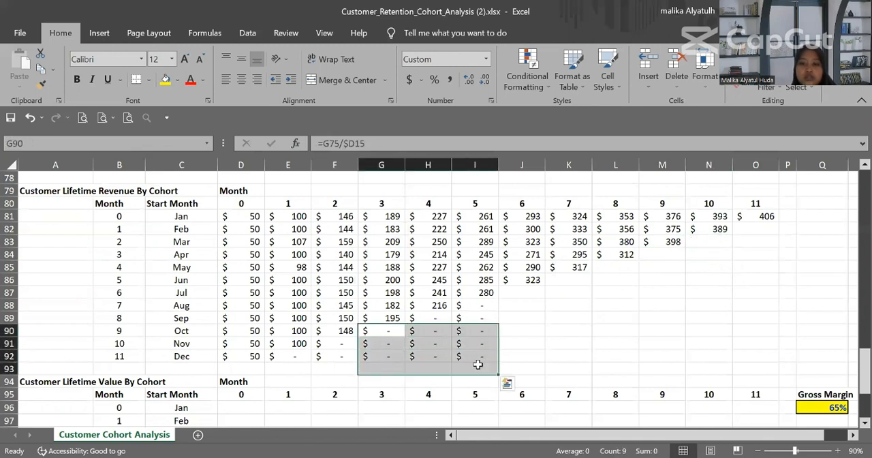
key("Delete")
left_click_drag(436, 317, 477, 317)
key("Delete")
left_click(471, 307)
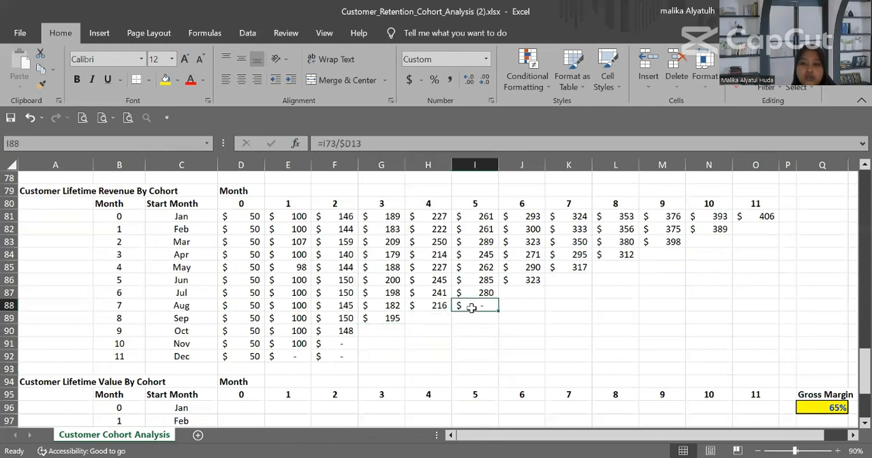
key("Delete")
left_click_drag(274, 355, 318, 354)
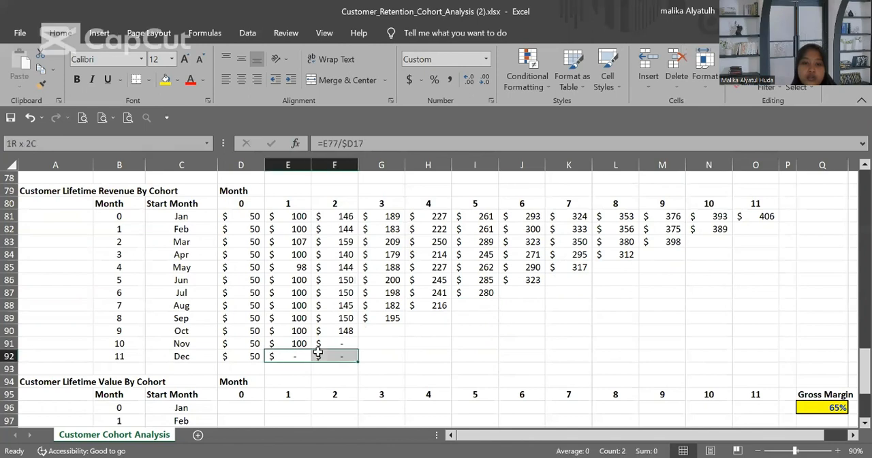
key("Delete")
left_click(328, 346)
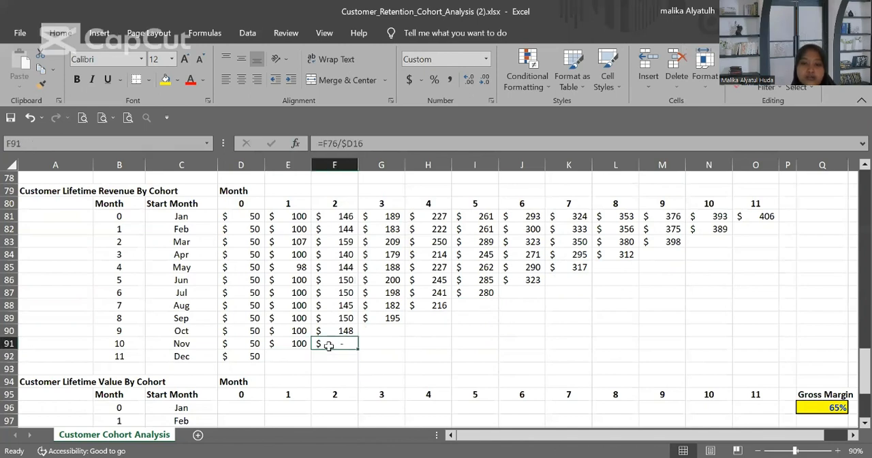
key("Delete")
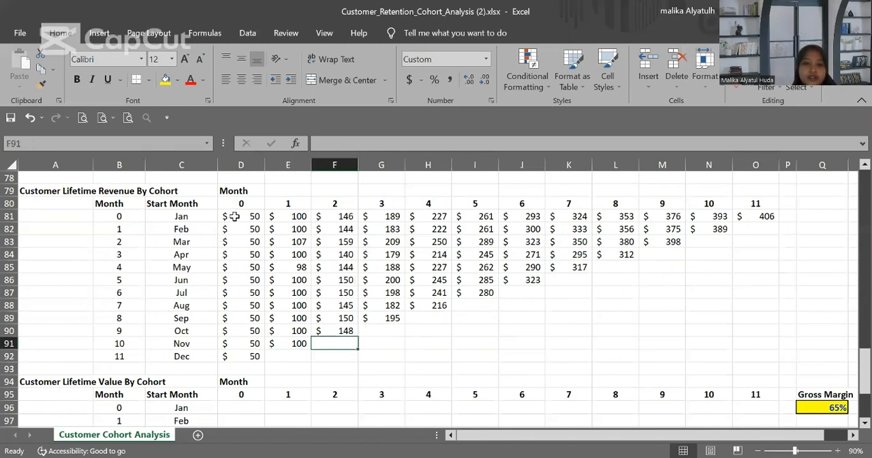
Step: Apply the Red-White-Green color scale to the customer lifetime revenue table D81:O92
left_click_drag(229, 218, 752, 352)
left_click(548, 82)
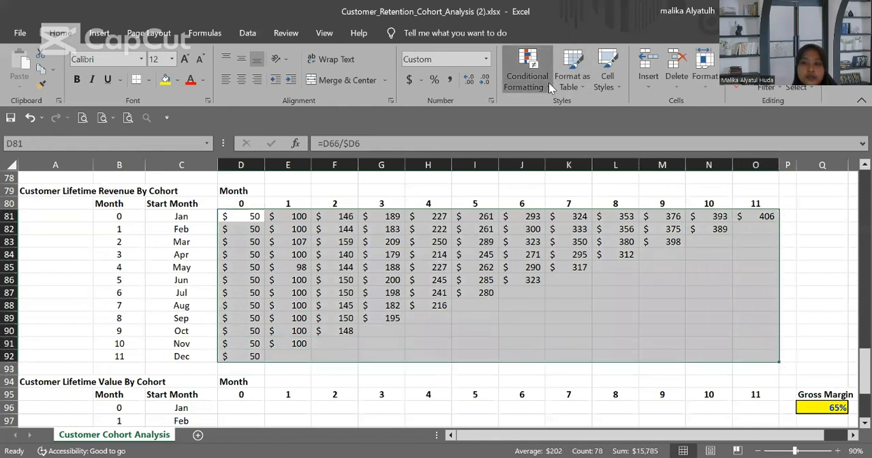
mouse_move(608, 204)
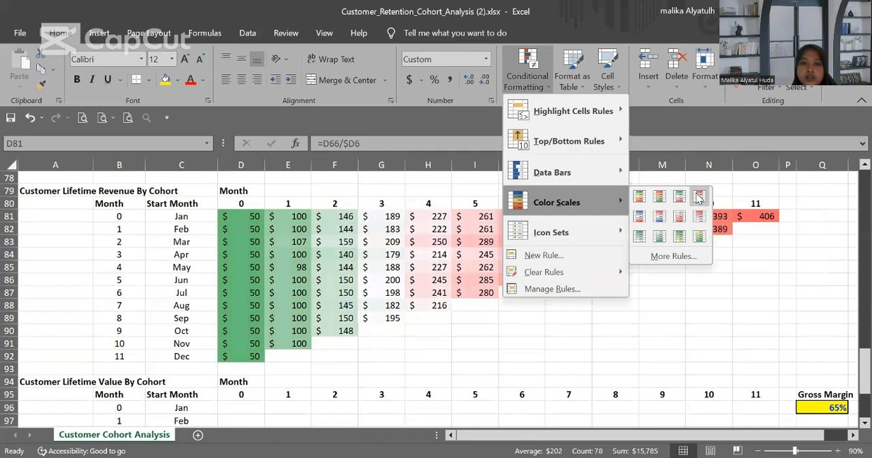
left_click(696, 193)
Step: Enter =D81*$Q$96 in D96 to multiply January's lifetime revenue by the gross margin, and fill it over D96:O107
scroll(476, 233, "up", 4)
scroll(476, 234, "down", 8)
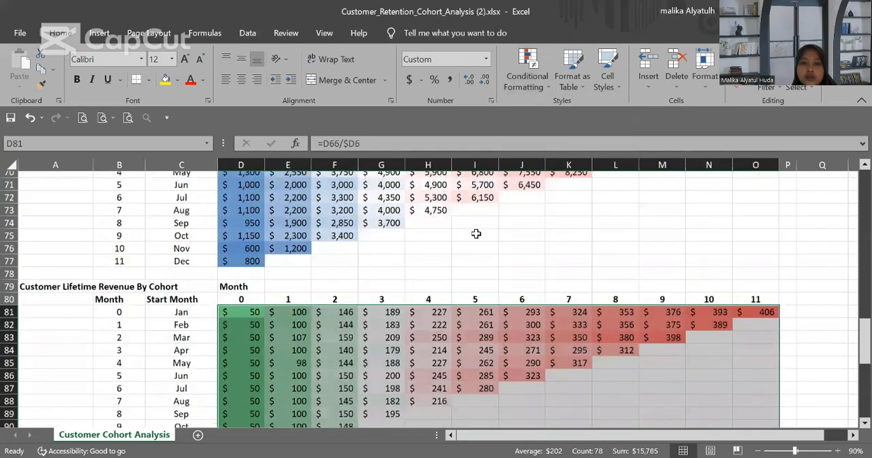
scroll(476, 234, "down", 1)
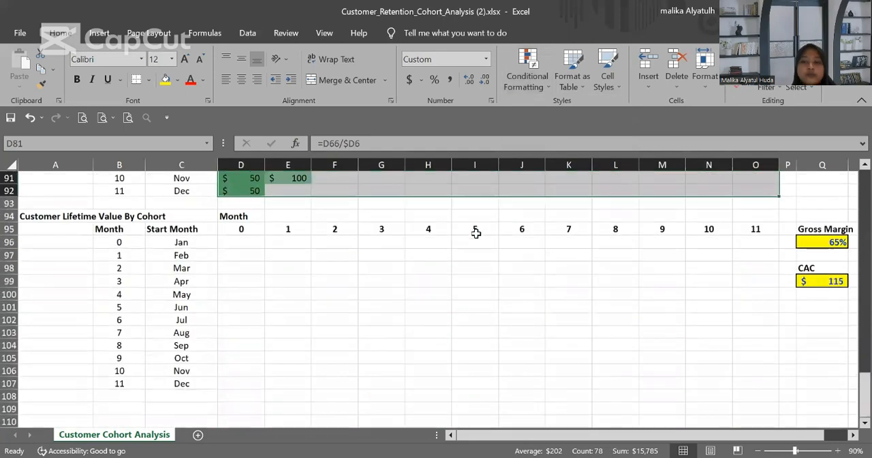
left_click(229, 242)
scroll(294, 236, "up", 1)
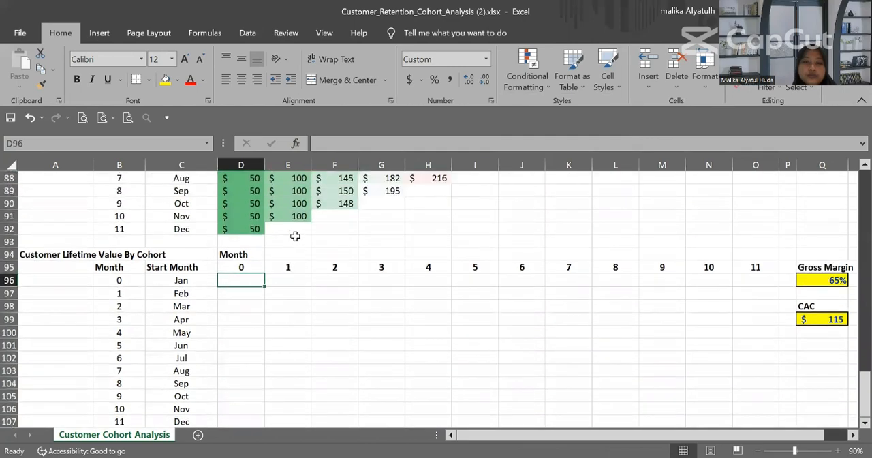
scroll(295, 236, "down", 1)
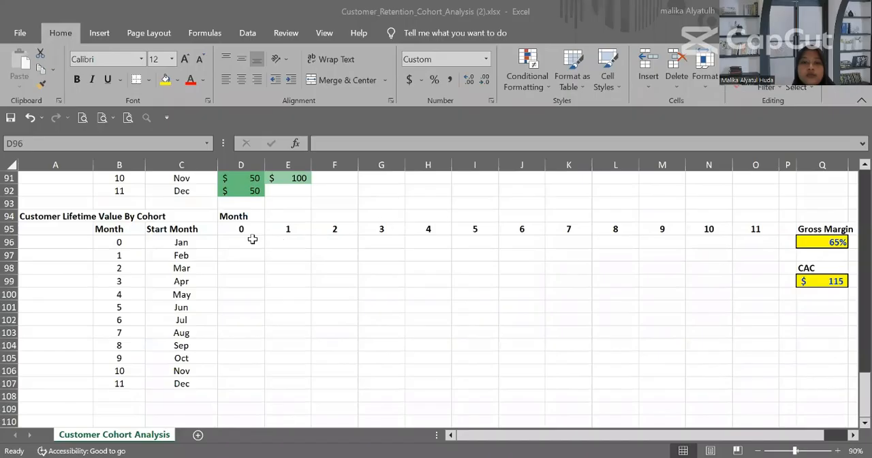
left_click(252, 239)
type("=")
scroll(252, 239, "up", 2)
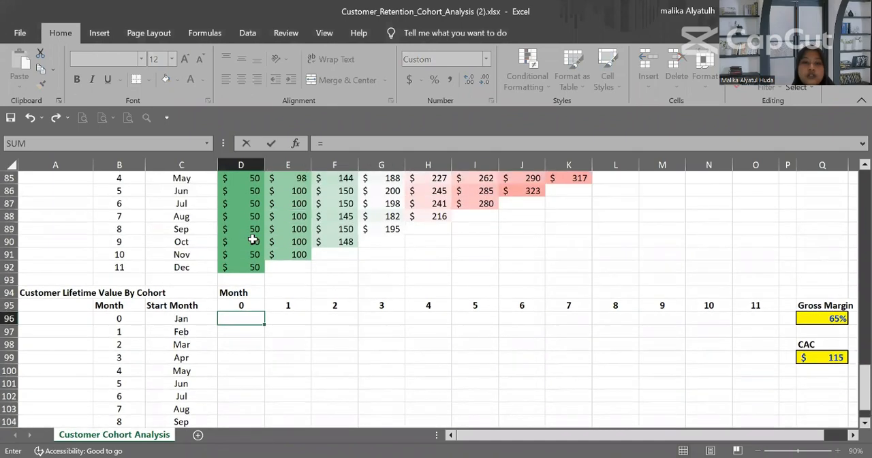
scroll(252, 239, "up", 3)
left_click(255, 215)
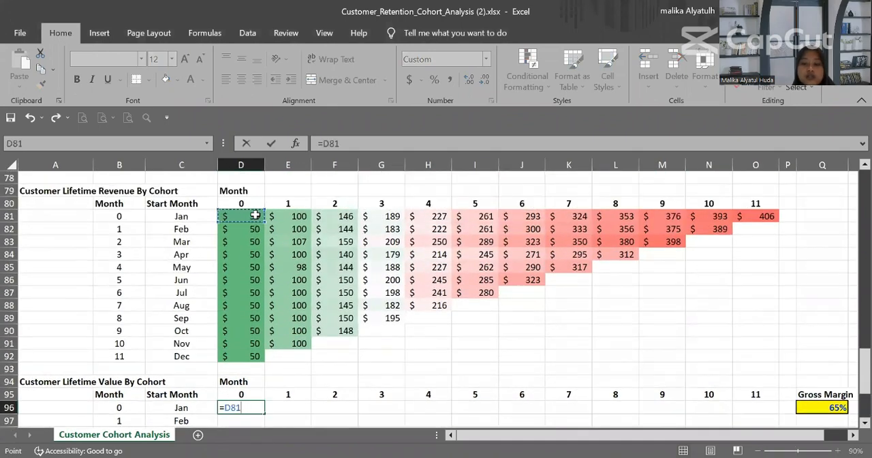
type("*")
scroll(542, 259, "down", 3)
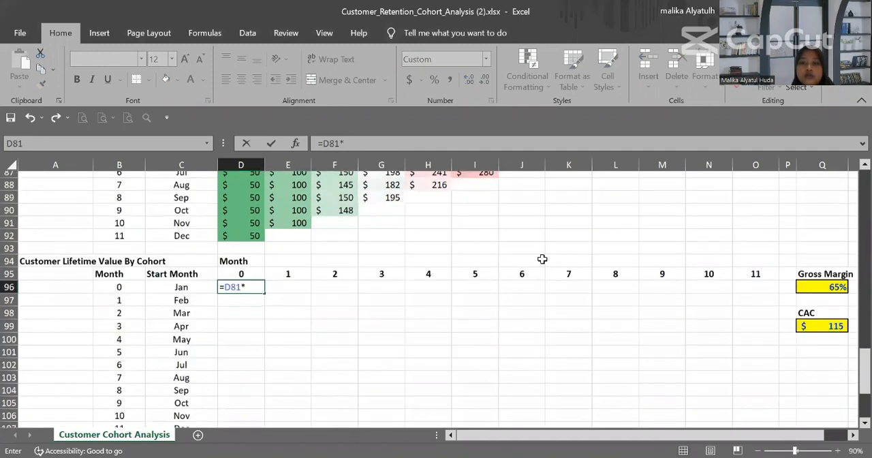
left_click(805, 293)
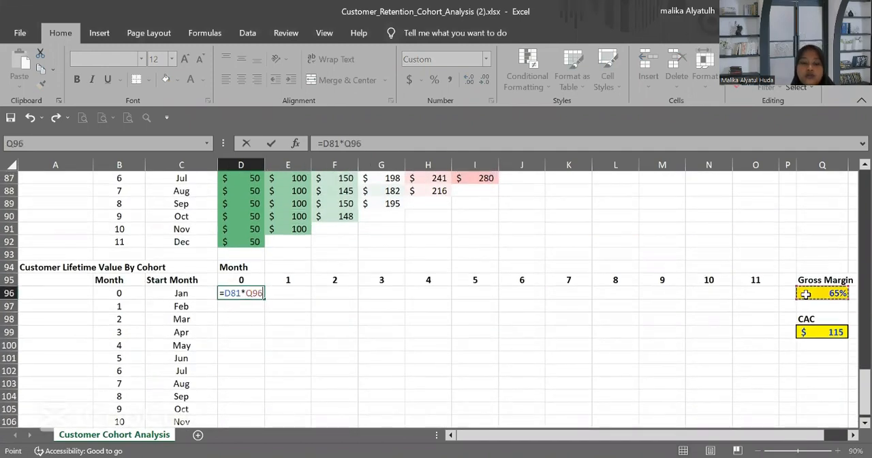
key("F4")
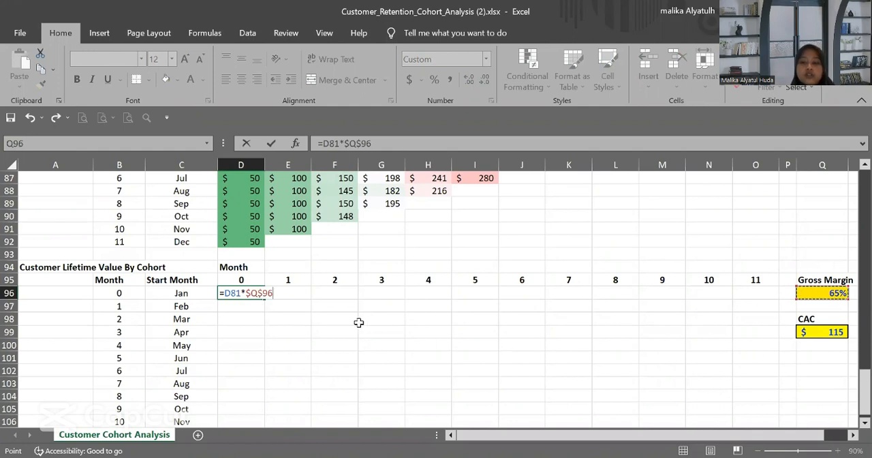
key("Return")
left_click(242, 292)
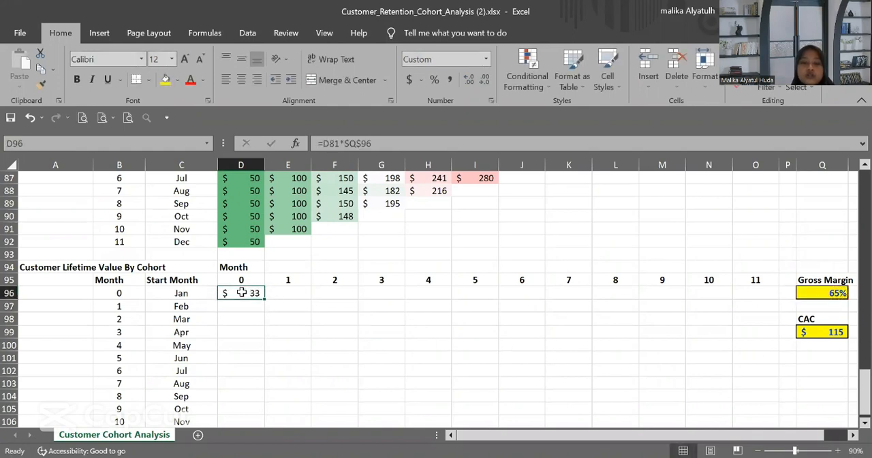
left_click_drag(264, 296, 667, 311)
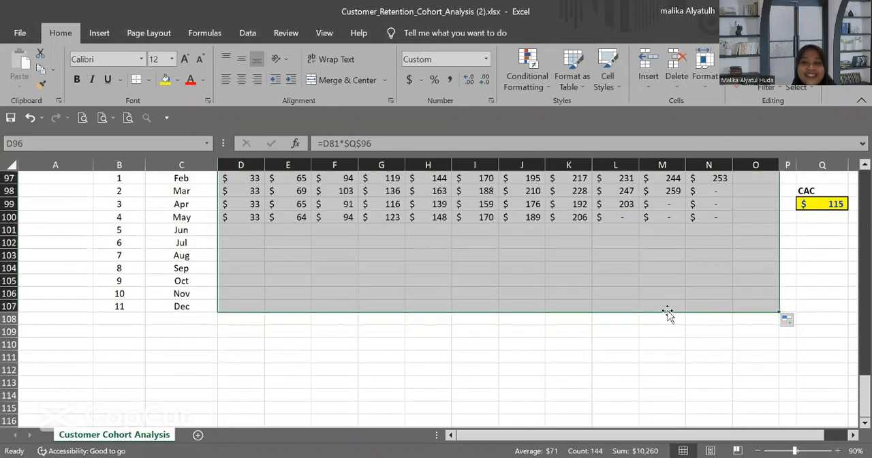
Step: Clear the surplus customer lifetime value cells J102:O107, H104:I107, G105:G107, F106:F107, E107 and I103
left_click_drag(531, 244, 760, 311)
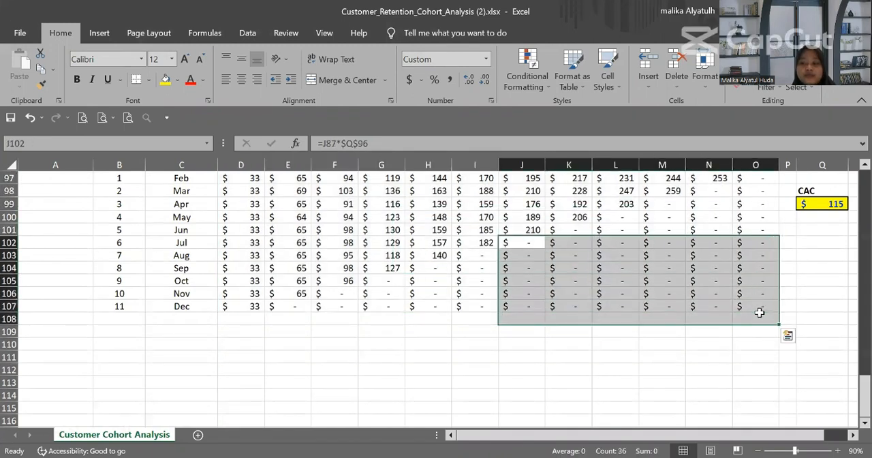
key("Delete")
left_click_drag(429, 269, 462, 306)
key("Delete")
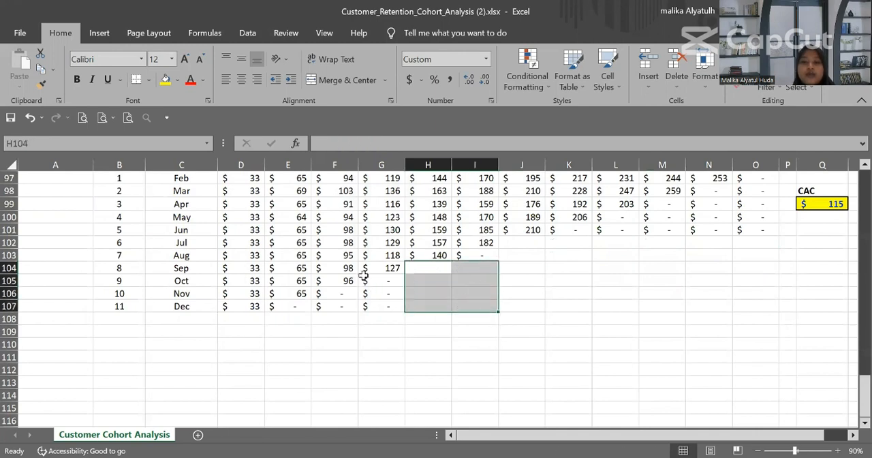
left_click_drag(377, 280, 335, 304)
key("Delete")
key("Delete")
key("Left")
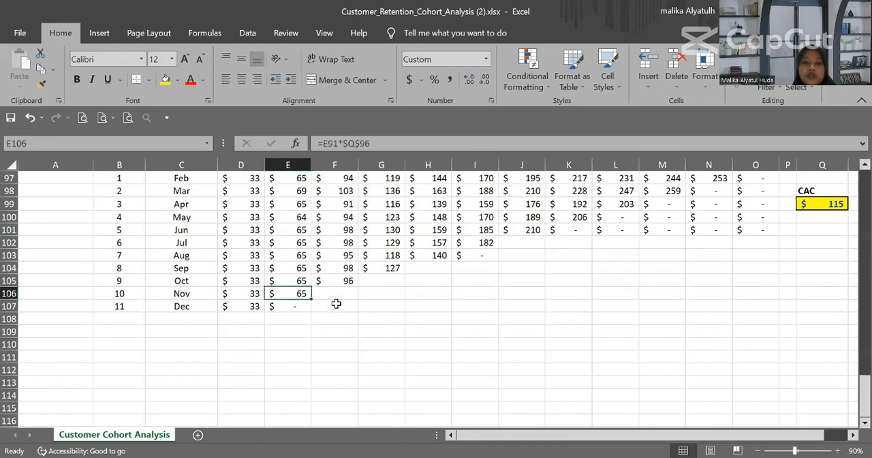
key("Down")
key("Delete")
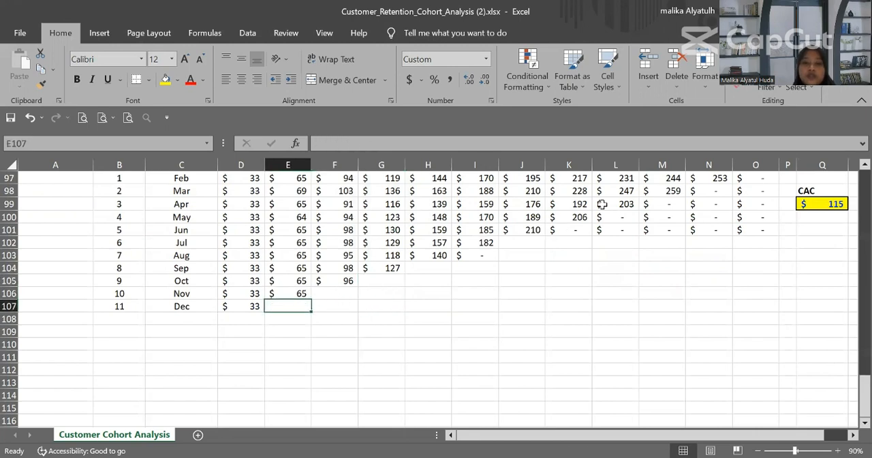
left_click(476, 253)
key("Delete")
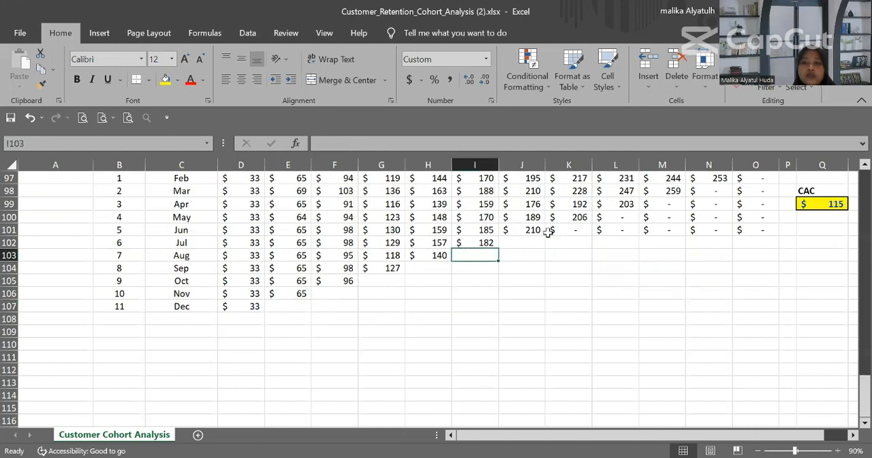
Step: Clear the surplus customer lifetime value cells K101:O101, N98:O100, M99:M100, L100 and O97
left_click_drag(548, 232, 743, 237)
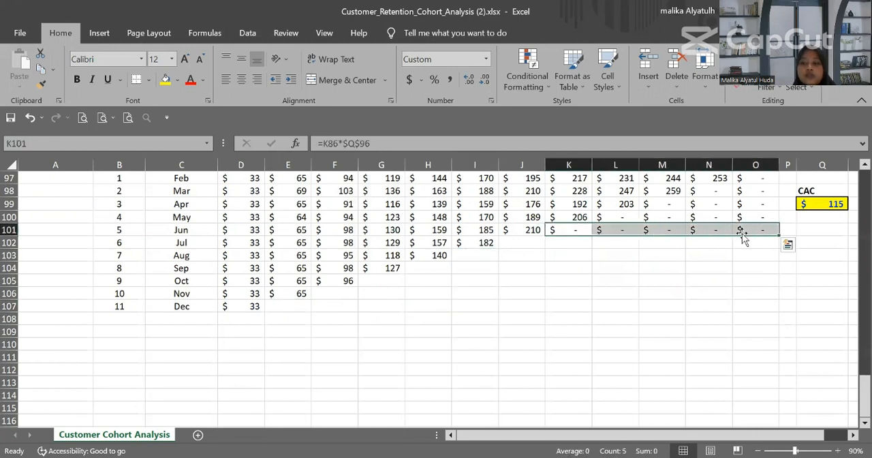
key("Delete")
scroll(742, 235, "up", 2)
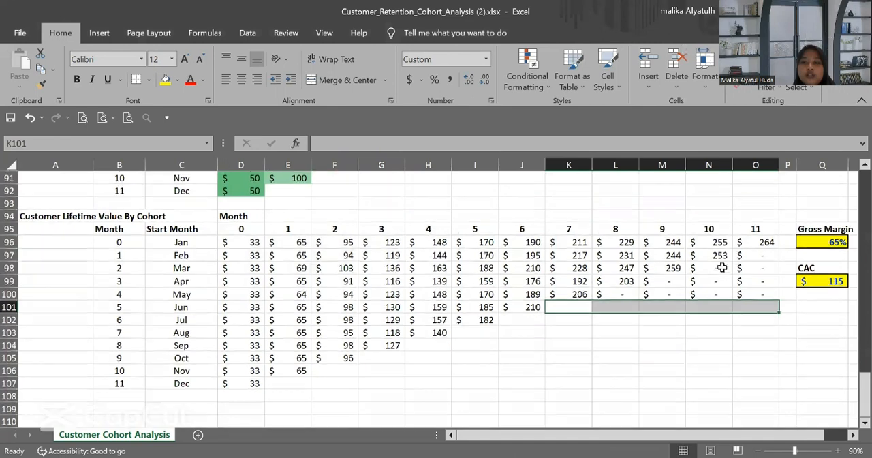
left_click_drag(720, 275, 757, 291)
key("Delete")
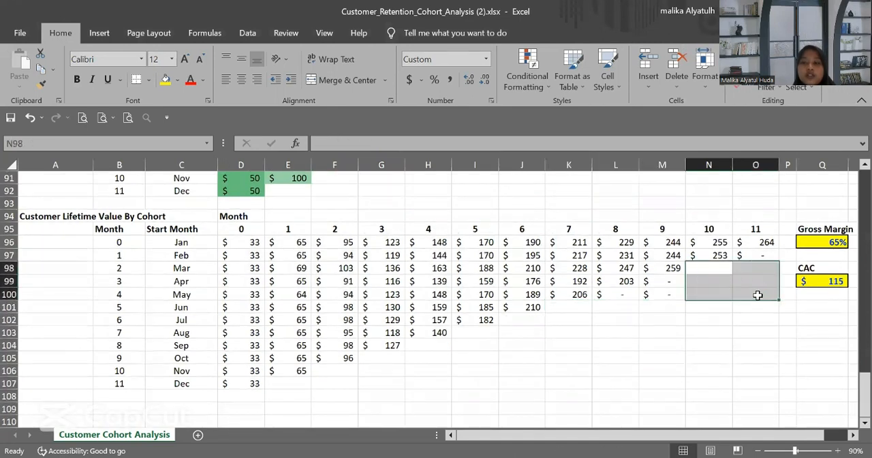
left_click_drag(665, 282, 669, 303)
key("Delete")
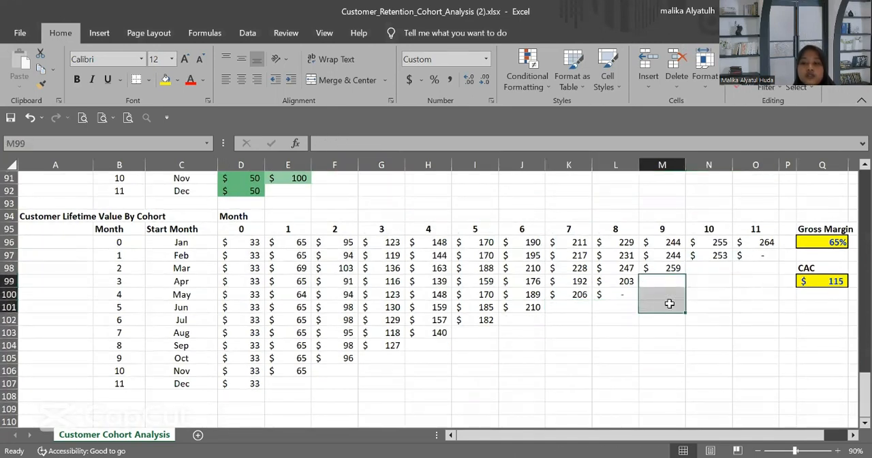
left_click(622, 293)
key("Delete")
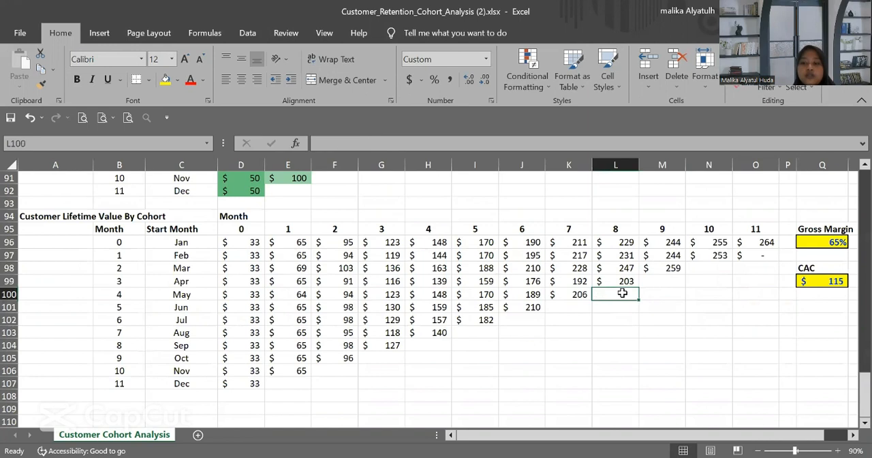
left_click(757, 255)
key("Delete")
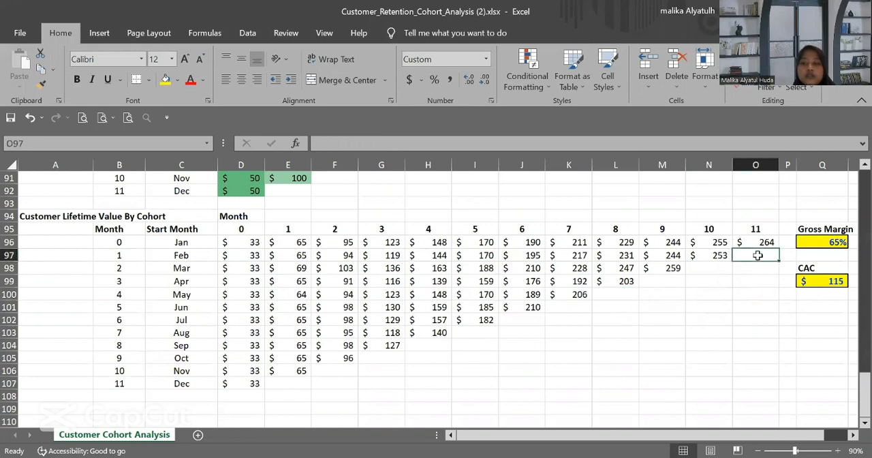
Step: Apply the Red-Yellow-Green color scale to the customer lifetime value table D96:O107
left_click_drag(239, 236, 746, 381)
key("shift+Right")
key("shift+Up")
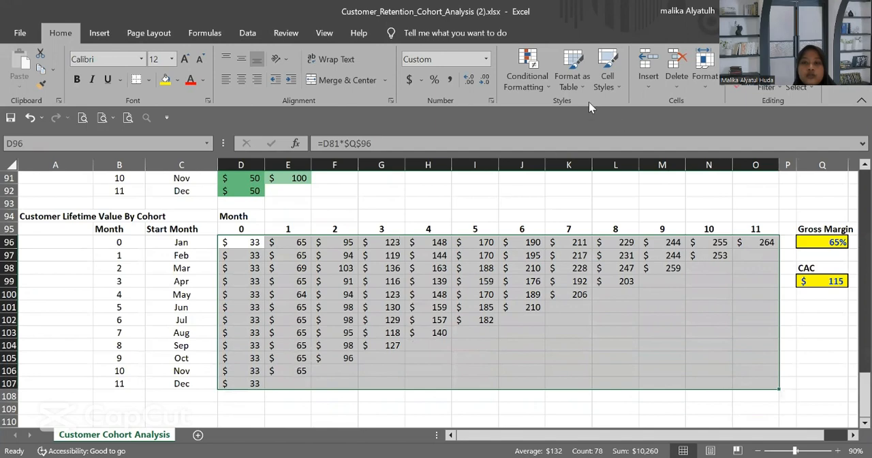
left_click(546, 83)
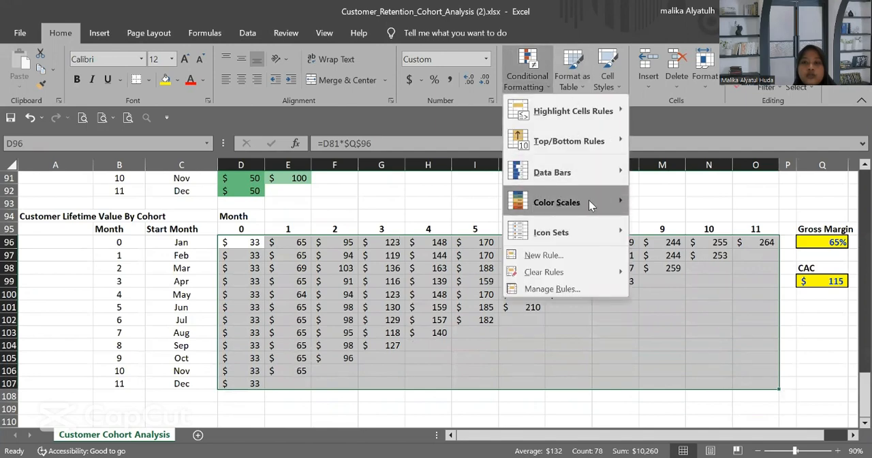
mouse_move(589, 202)
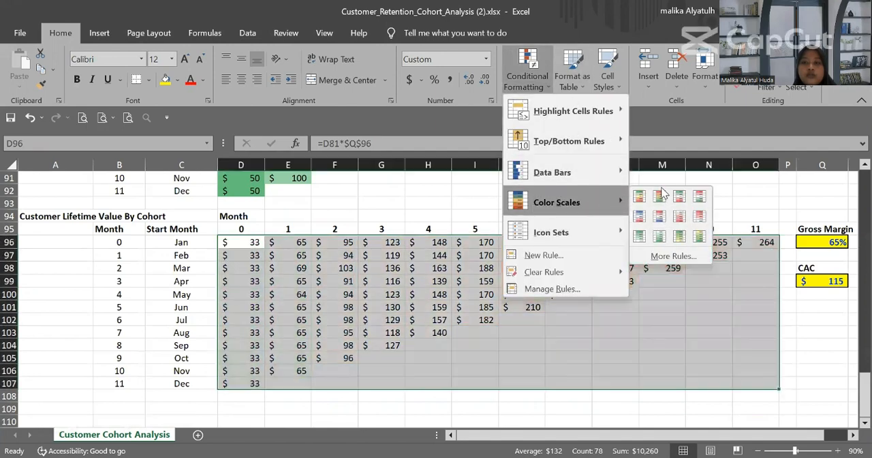
left_click(615, 306)
Step: Review the cohort tables on the sheet, from the customer counts through to customer lifetime value
scroll(615, 312, "up", 4)
scroll(614, 312, "up", 20)
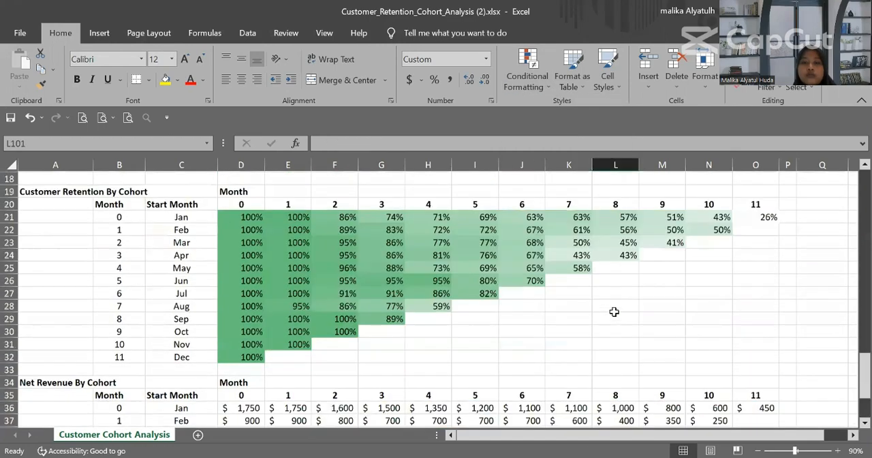
scroll(613, 311, "up", 1)
scroll(613, 311, "down", 3)
scroll(614, 311, "down", 17)
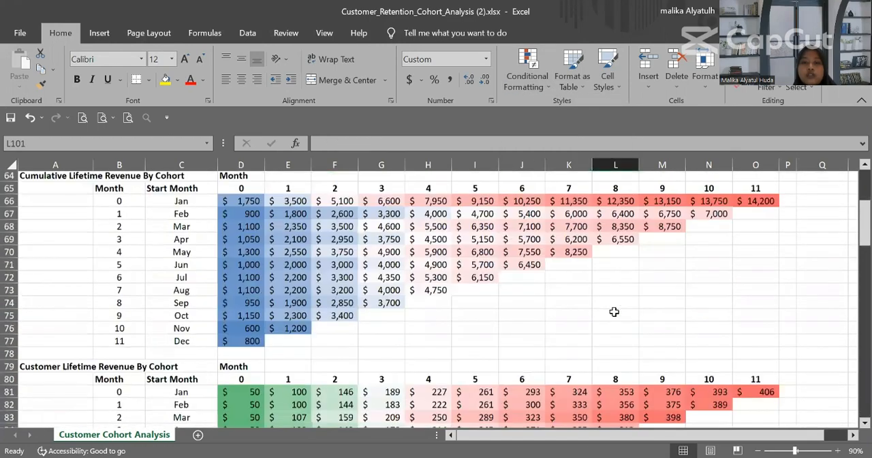
scroll(614, 311, "up", 20)
scroll(614, 311, "down", 2)
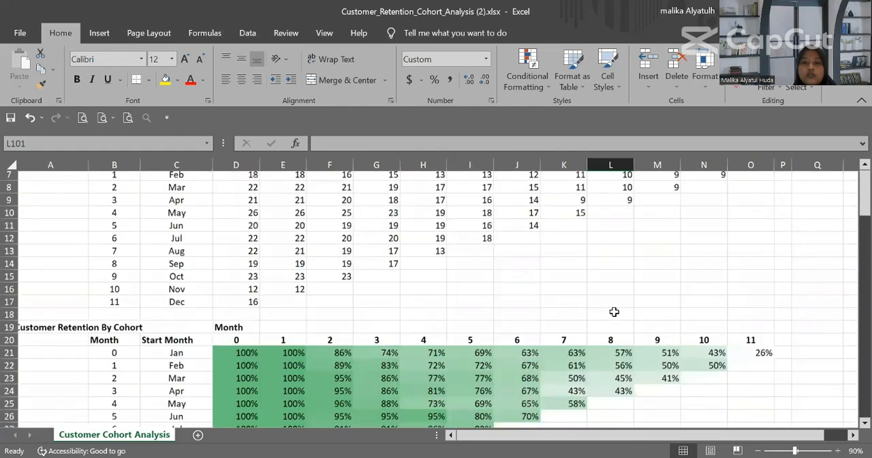
scroll(613, 311, "down", 20)
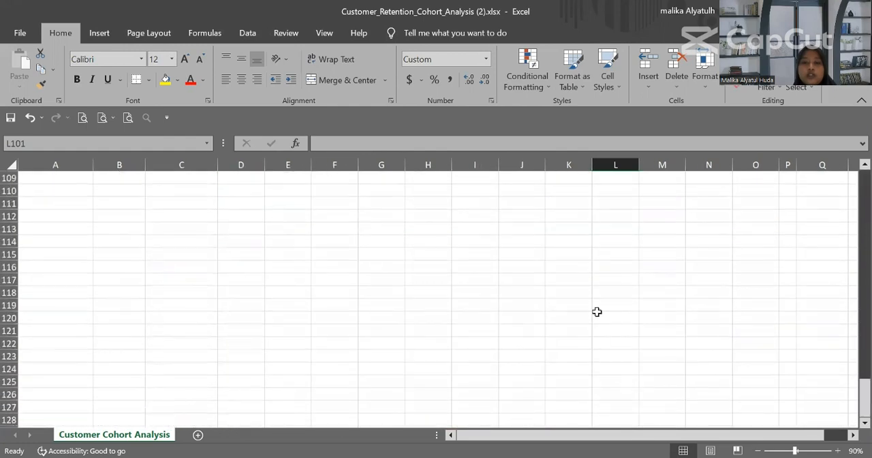
scroll(592, 244, "up", 5)
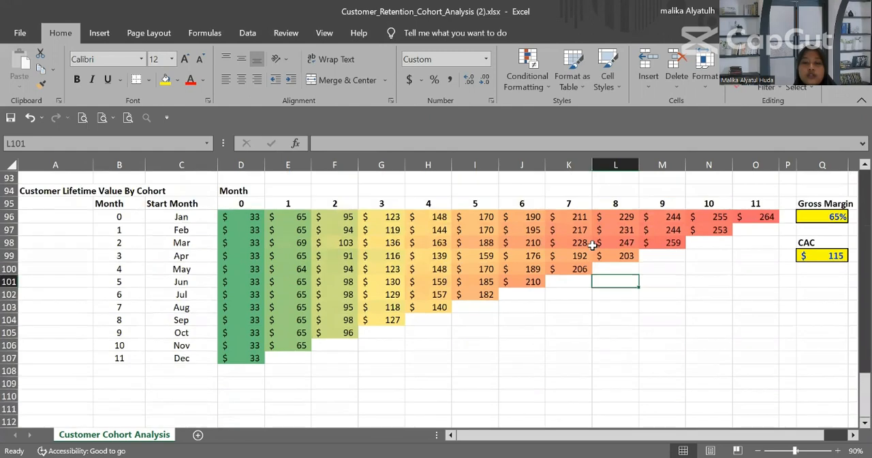
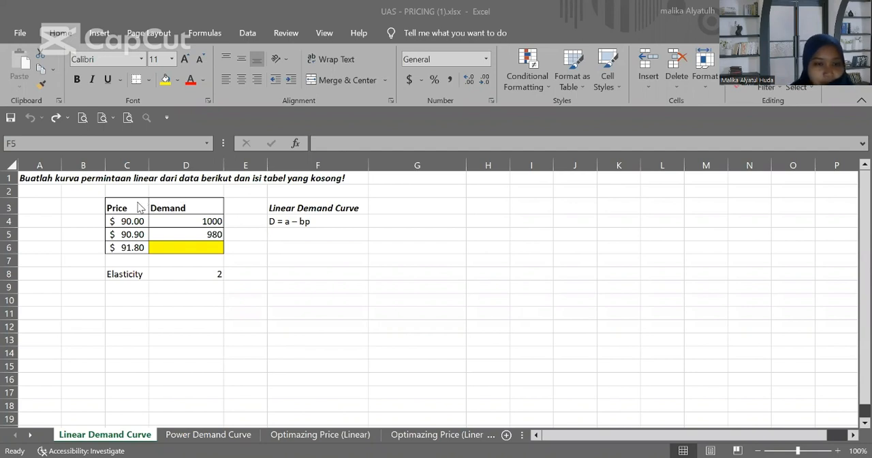
Step: Insert a markers-only scatter chart from the price and demand table C3:D6
left_click_drag(137, 202, 192, 246)
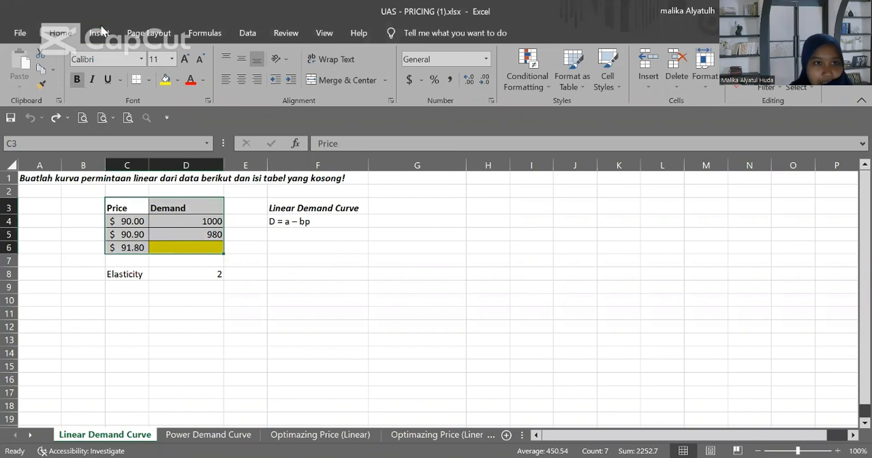
left_click(98, 33)
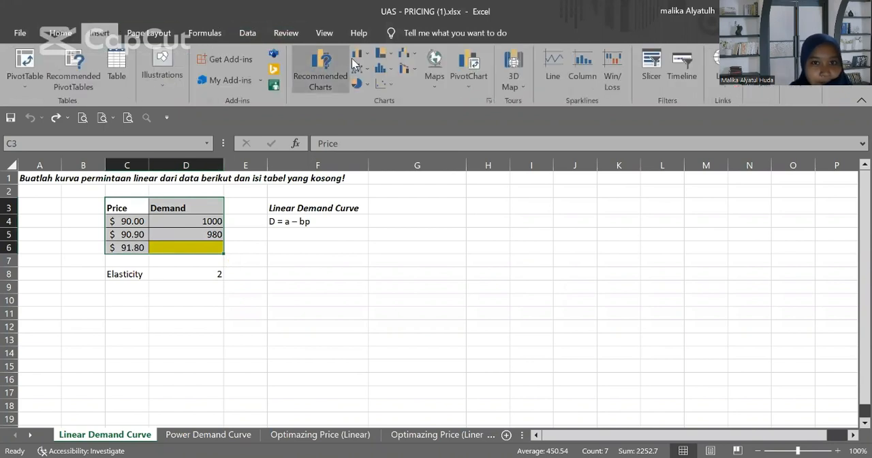
left_click(392, 82)
left_click(395, 127)
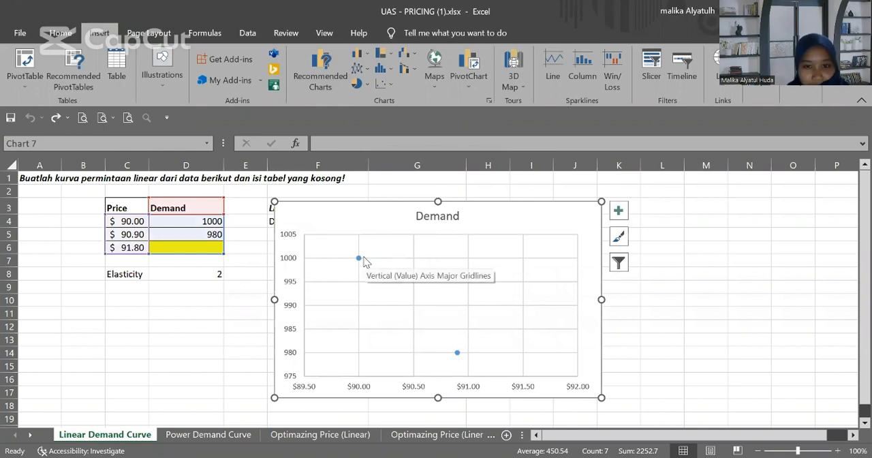
Step: Add a linear trendline to the demand points and display its equation on the chart
left_click(359, 258)
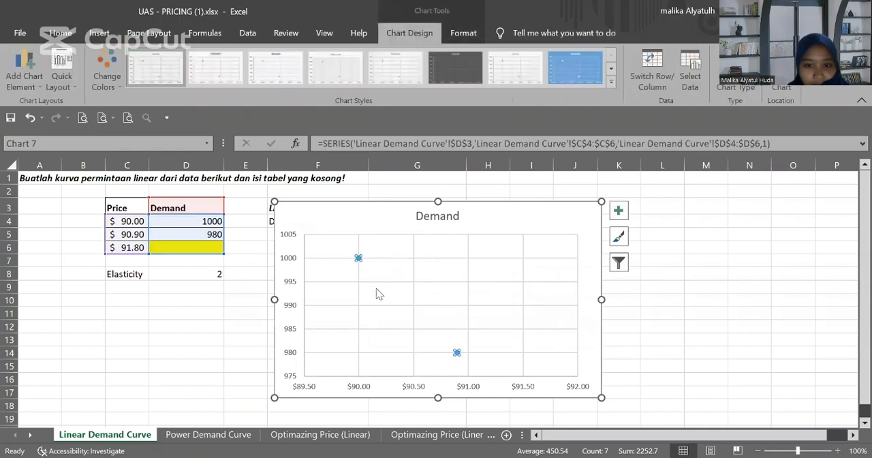
right_click(359, 258)
left_click(438, 372)
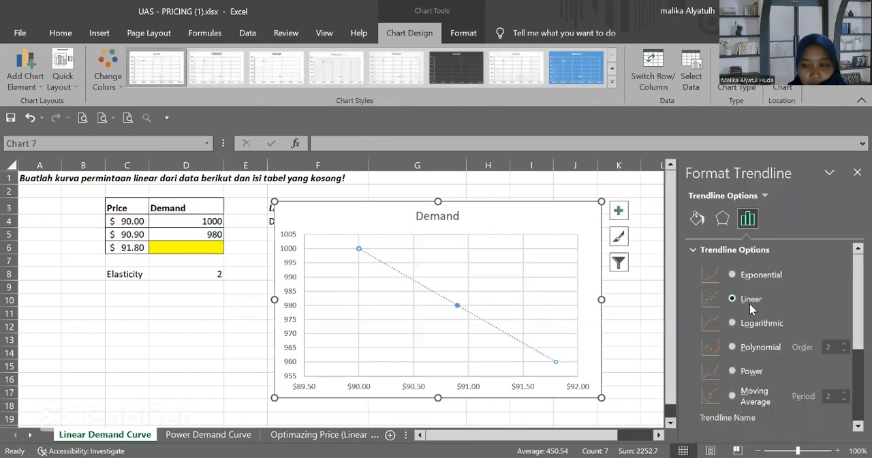
scroll(749, 303, "down", 1)
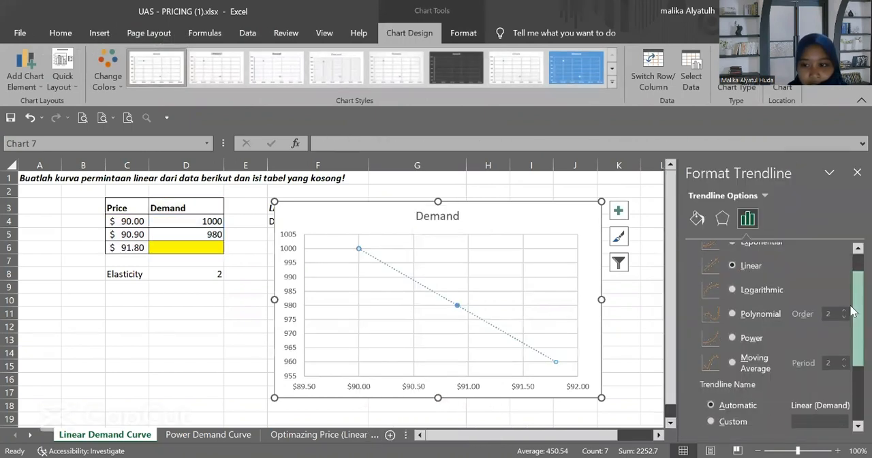
scroll(749, 371, "down", 3)
left_click(737, 400)
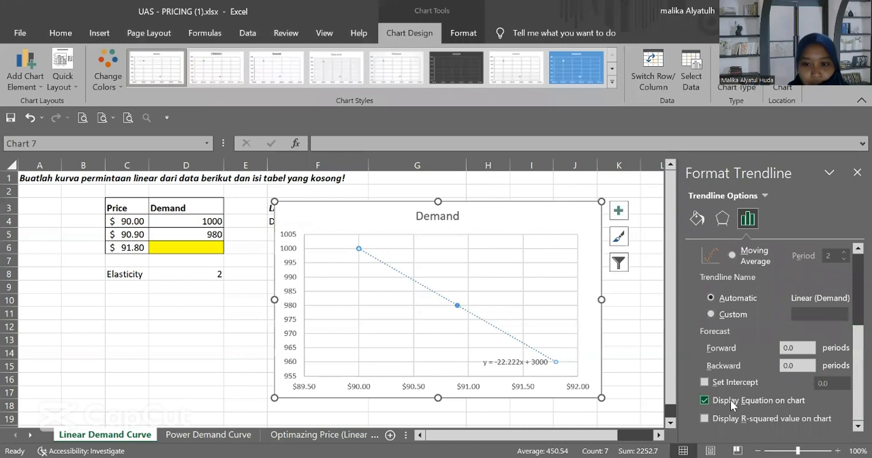
Step: Set the trendline equation's font size to 12 and move the chart down to uncover cells F3:F5
left_click(531, 372)
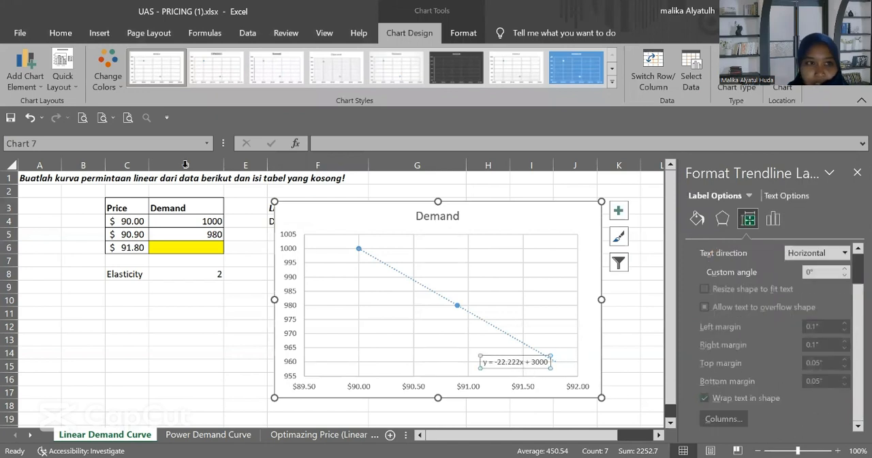
left_click(65, 37)
left_click(172, 59)
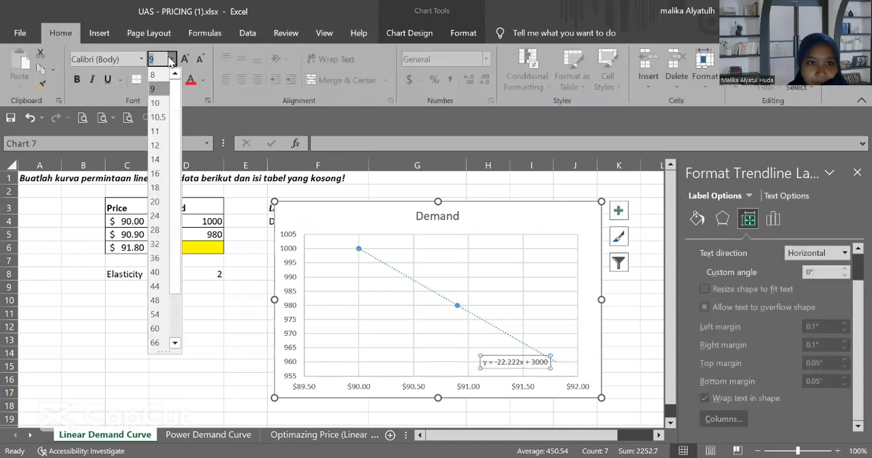
left_click(155, 147)
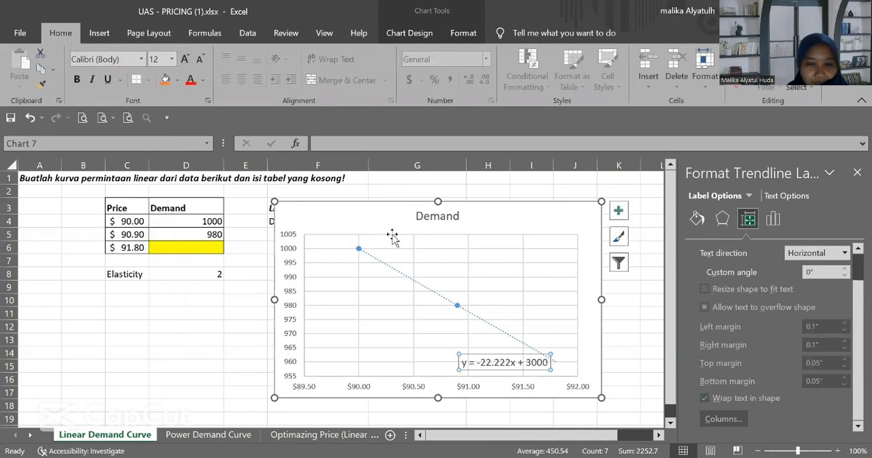
left_click_drag(374, 228, 364, 271)
Step: Write the linear demand equation D=3000-22.222*PRICE in cell F5
left_click(321, 236)
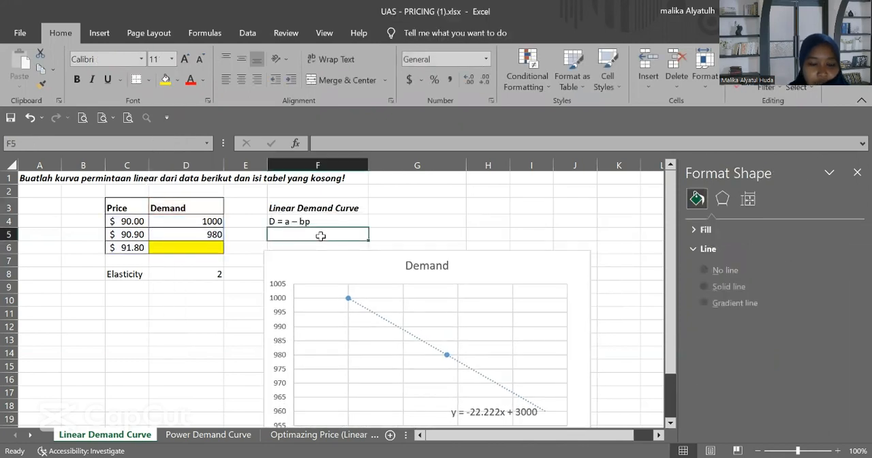
type("D=")
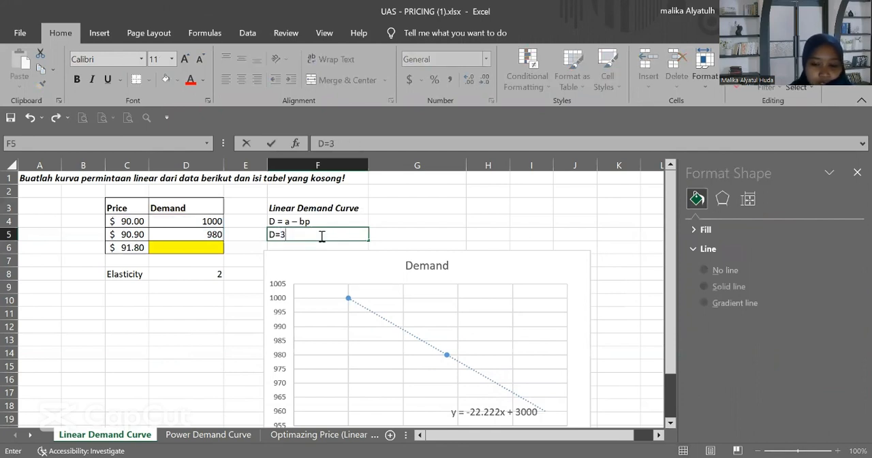
type("3000-22.222*")
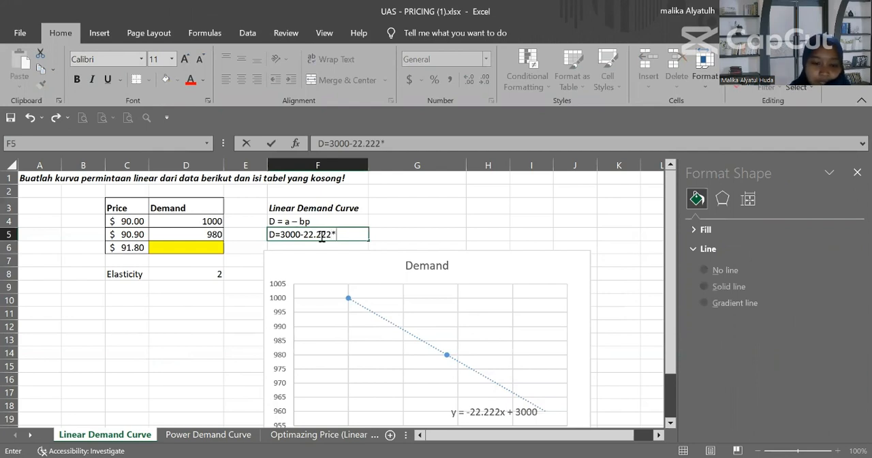
type("RICE")
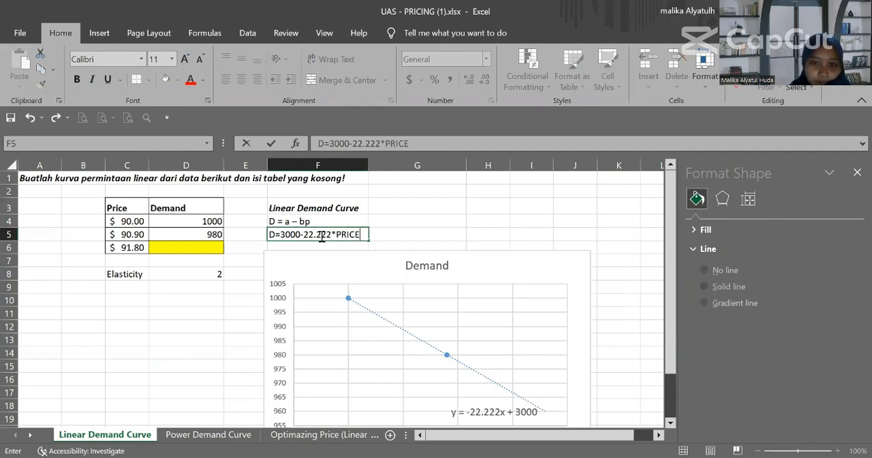
key("Return")
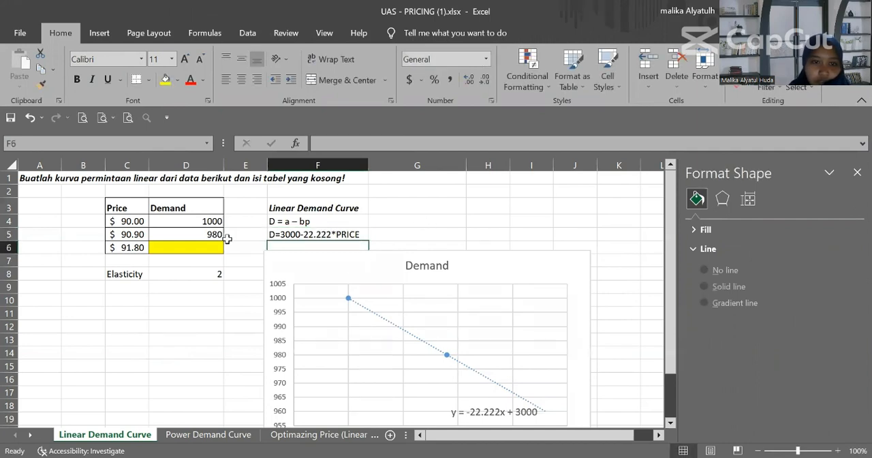
Step: Calculate the missing demand in D6 with the formula =3000-22.222*C6
left_click(190, 248)
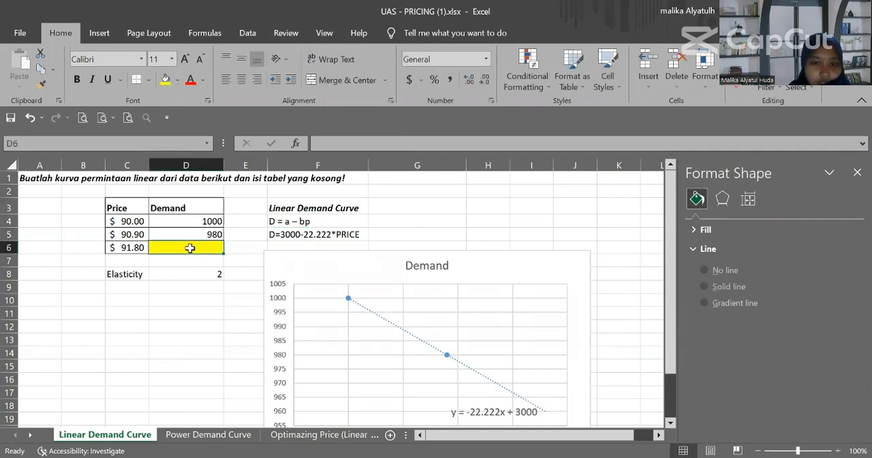
type("=")
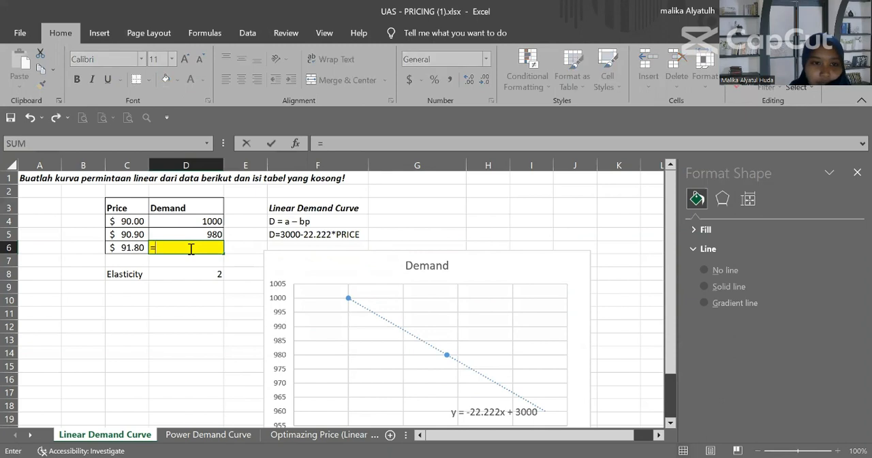
type("3000")
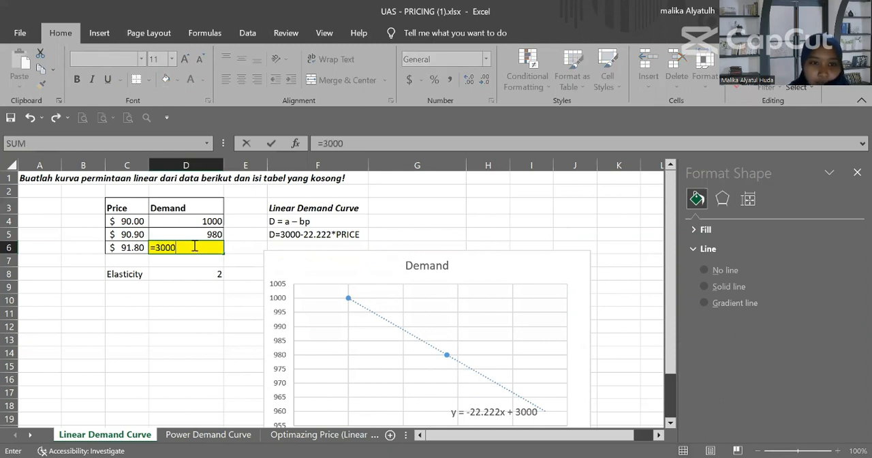
type("-")
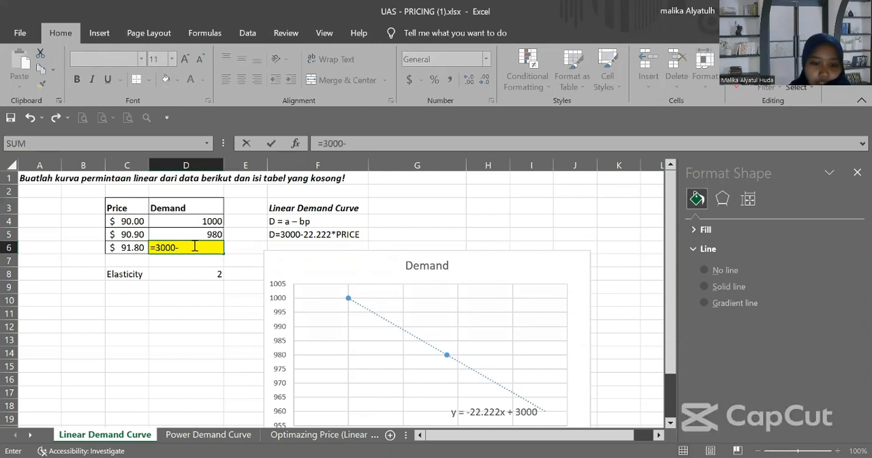
type("22.")
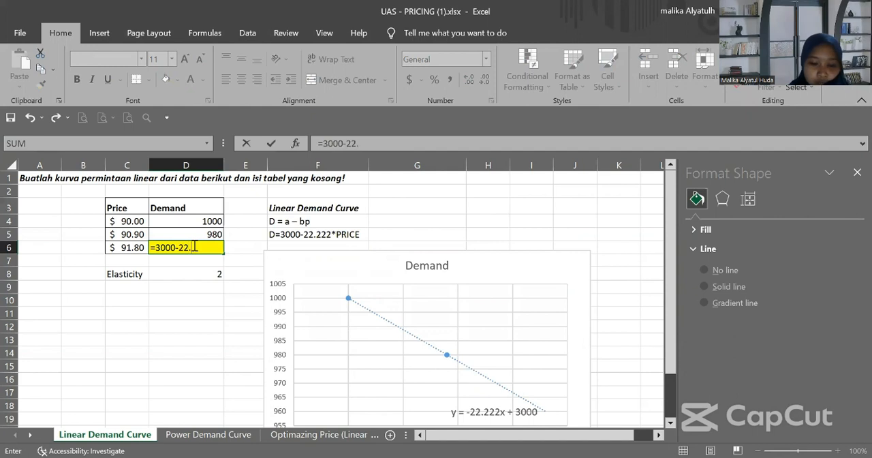
type("222*")
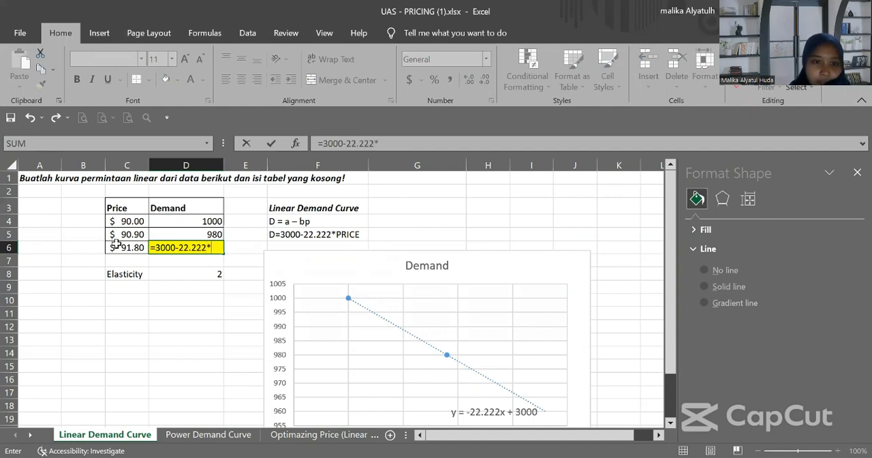
left_click(128, 245)
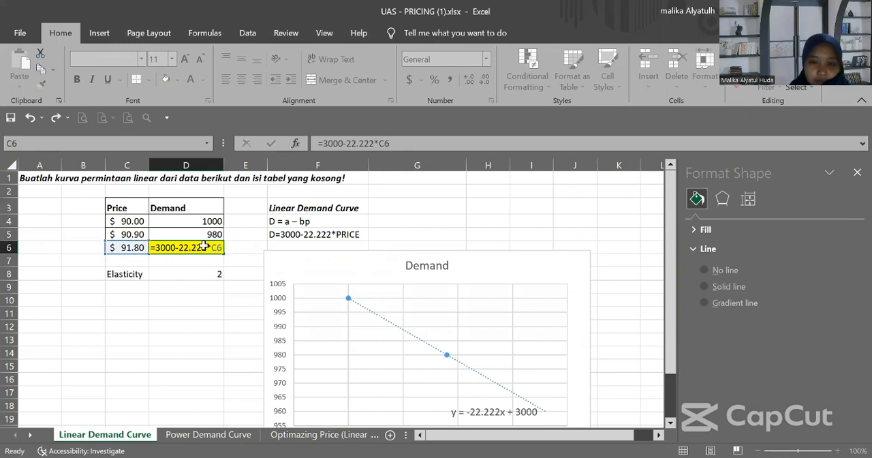
key("Return")
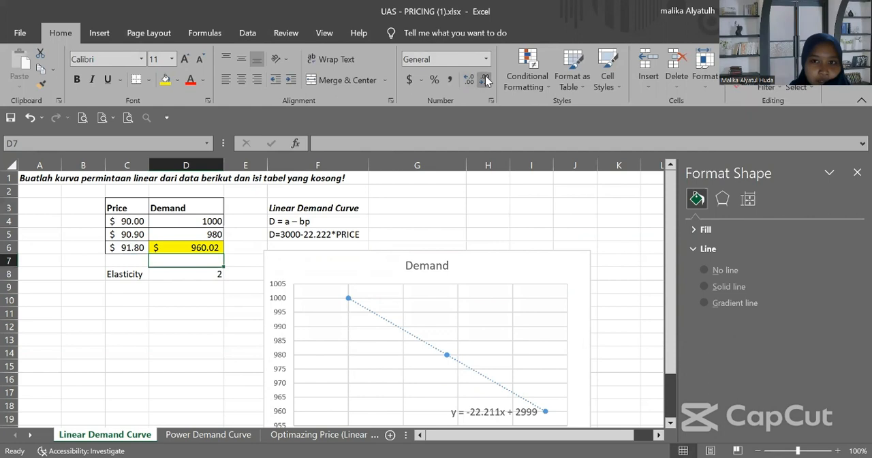
Step: Reduce the demand value in D6 by two decimal places
left_click(210, 248)
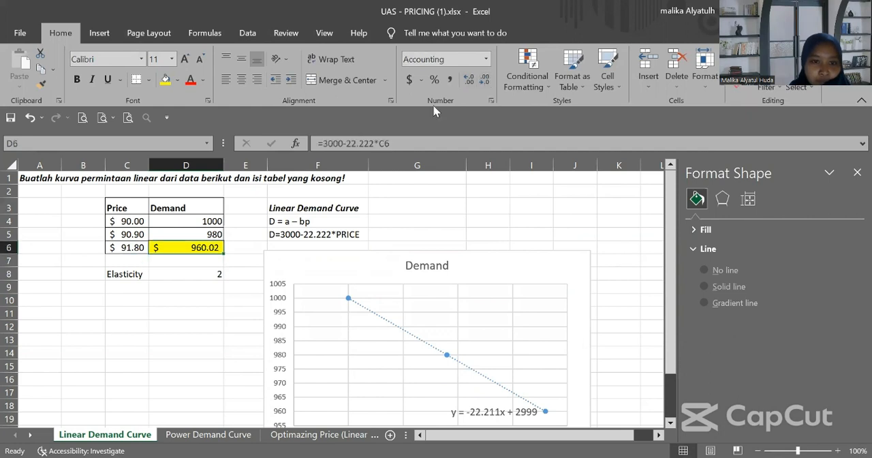
left_click(484, 80)
left_click(485, 80)
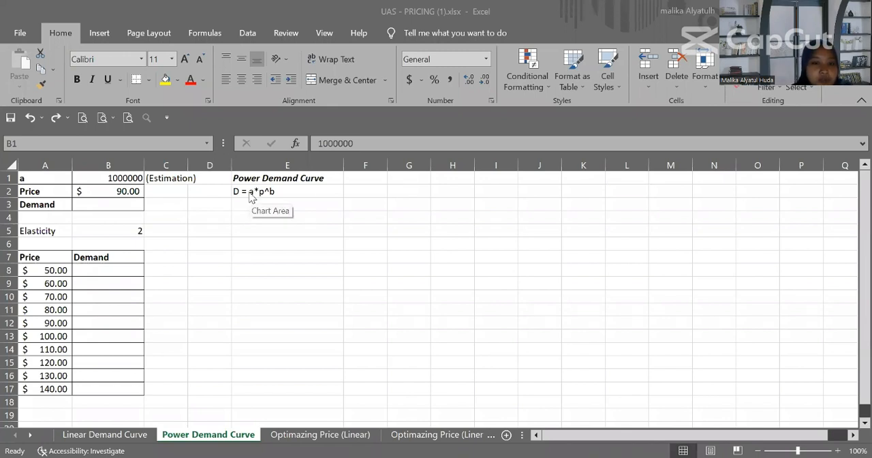
Step: Calculate the demand in B3 of the Power Demand Curve sheet with the formula =B1*B2^-2
left_click(96, 205)
type("=")
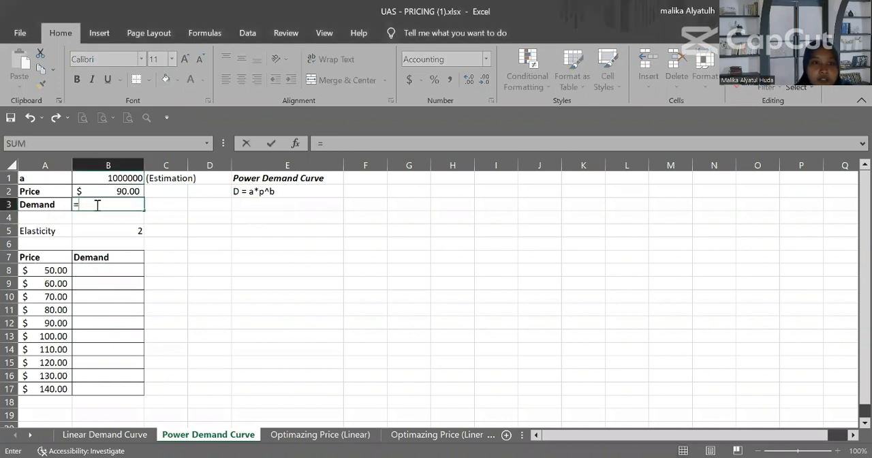
left_click(98, 178)
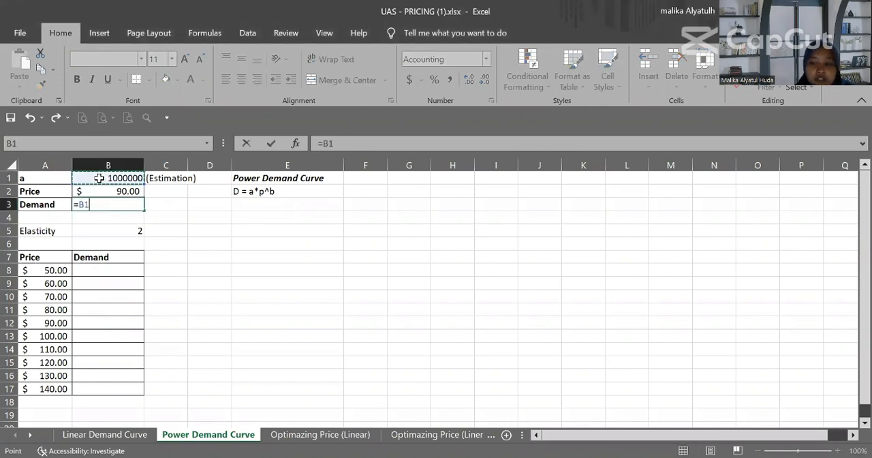
type("*")
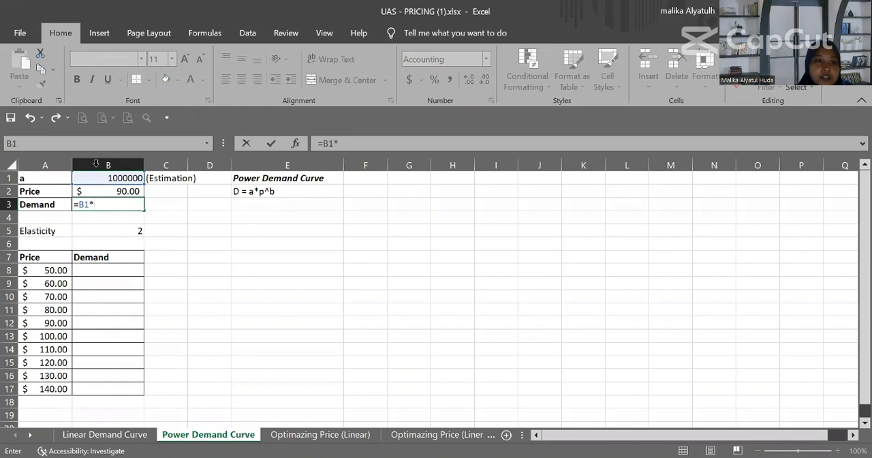
left_click(102, 191)
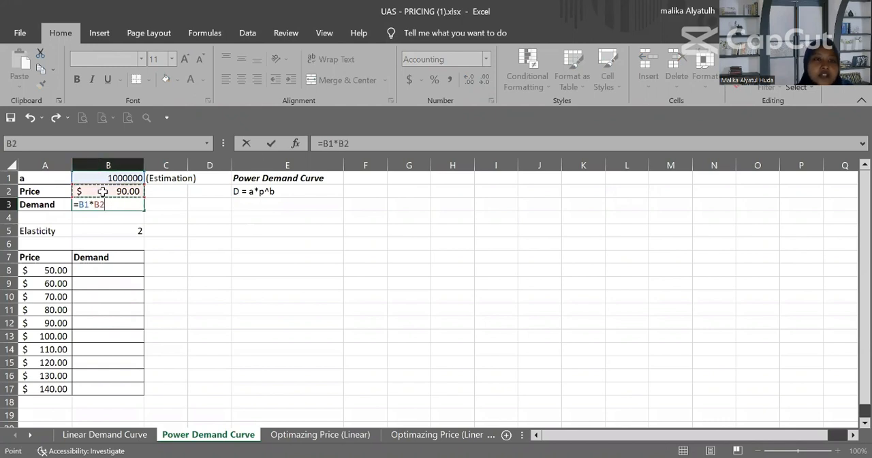
type("^")
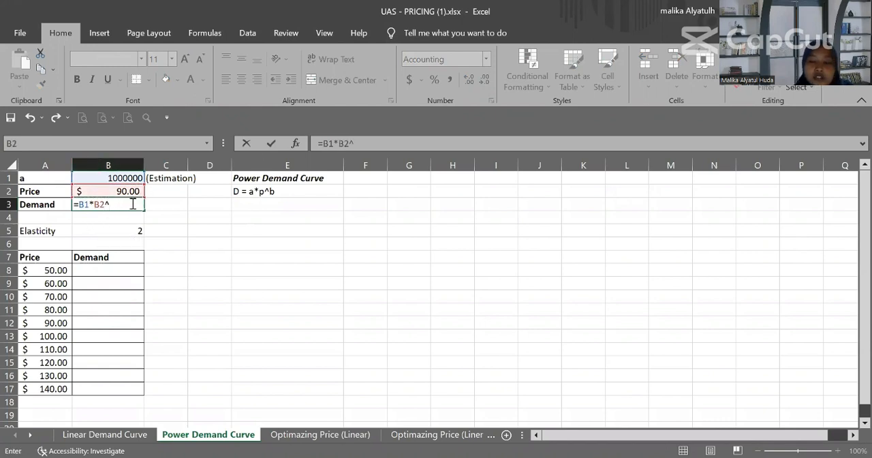
type("-2")
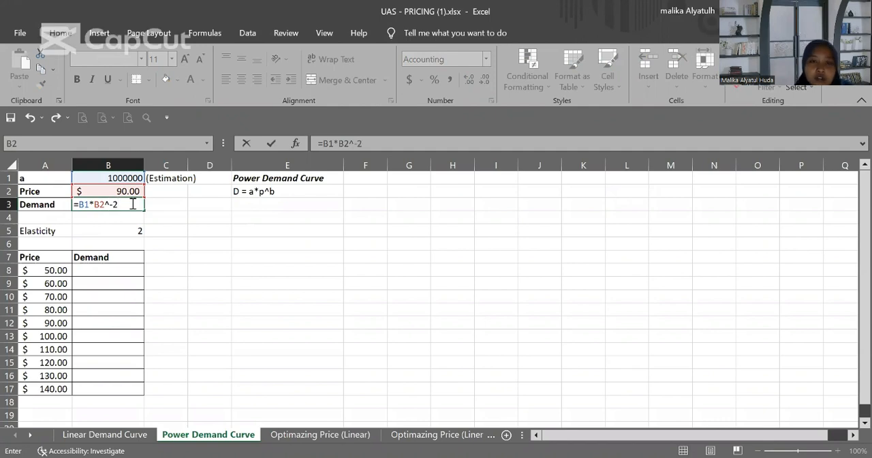
key("Return")
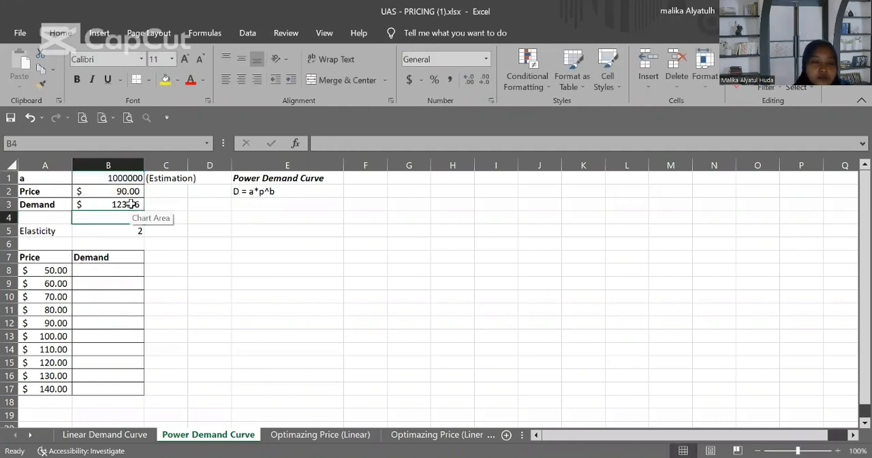
Step: Change the demand in B3 to the General number format and reduce it to no decimal places
left_click(131, 205)
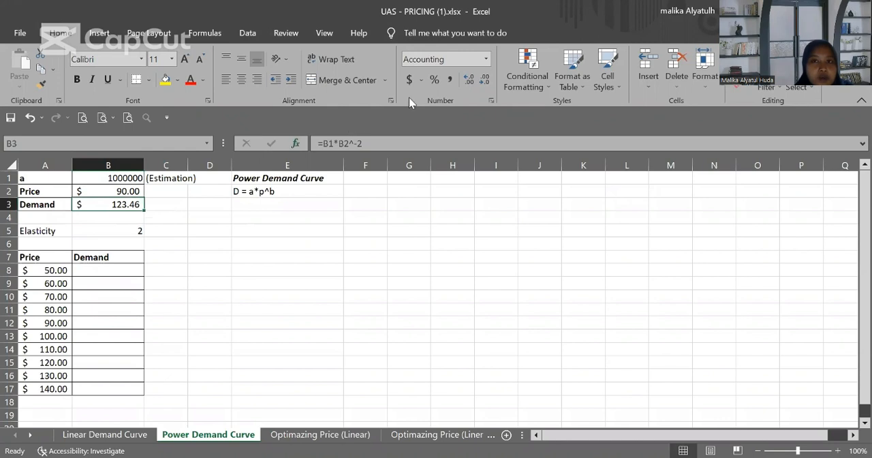
left_click(486, 59)
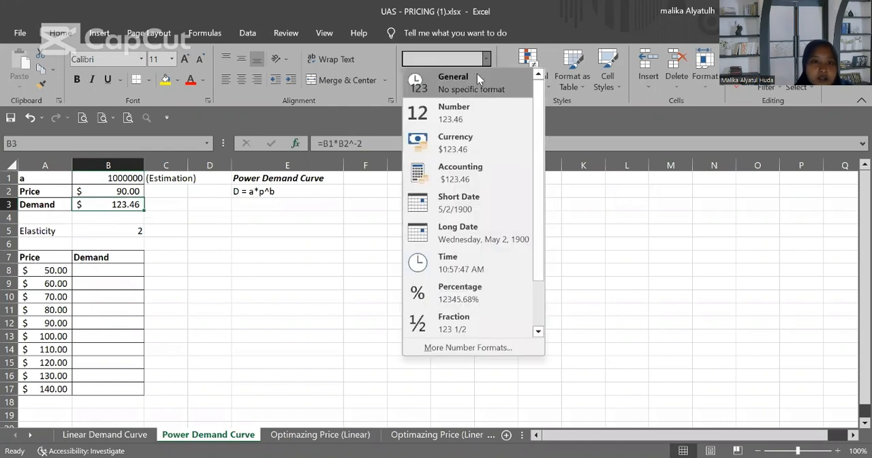
left_click(476, 74)
left_click(484, 81)
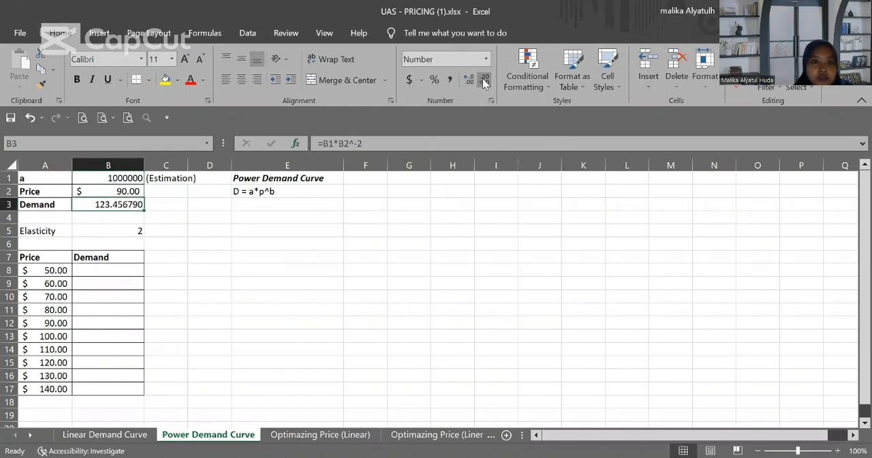
left_click(484, 81)
left_click(484, 81)
left_click(483, 81)
left_click(484, 81)
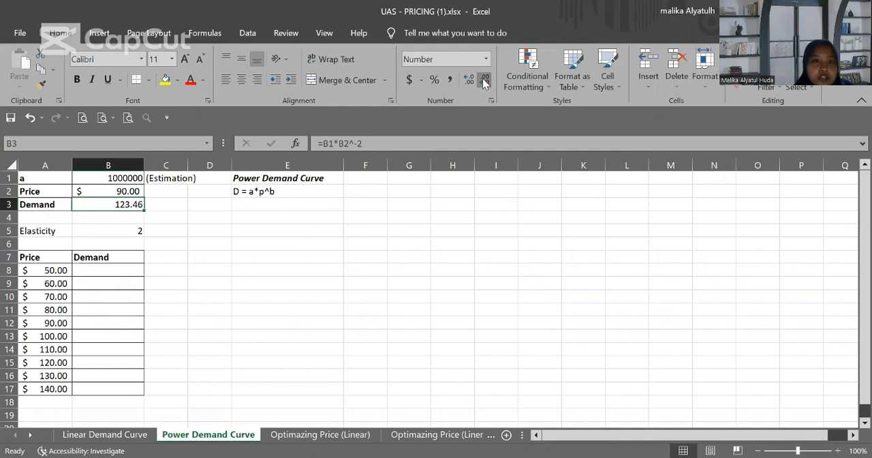
left_click(483, 81)
left_click(483, 81)
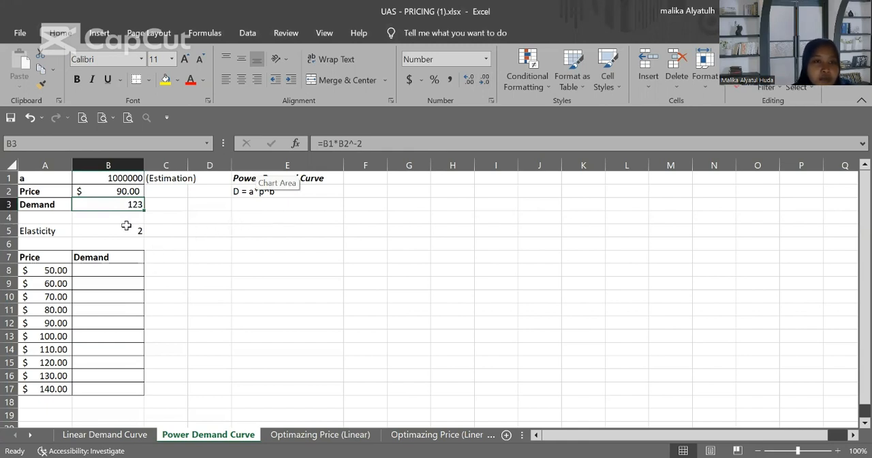
Step: Run Goal Seek to bring the demand in B3 to 1000 by changing the estimated a value in B1
left_click(248, 34)
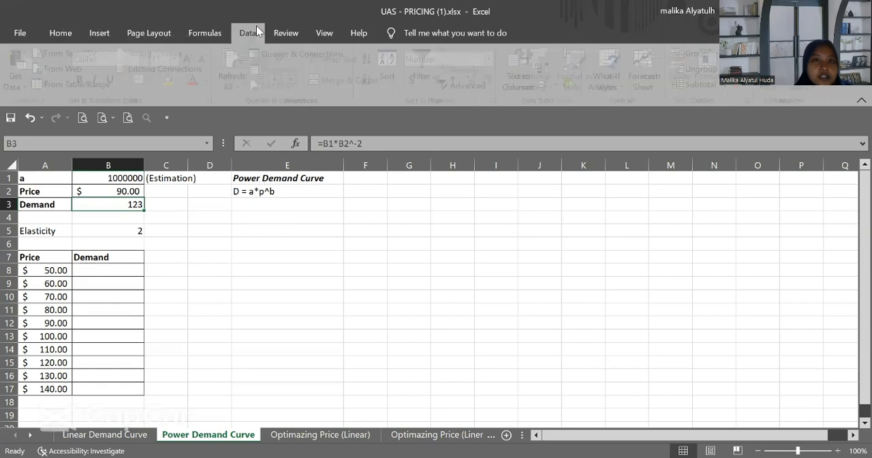
left_click(600, 64)
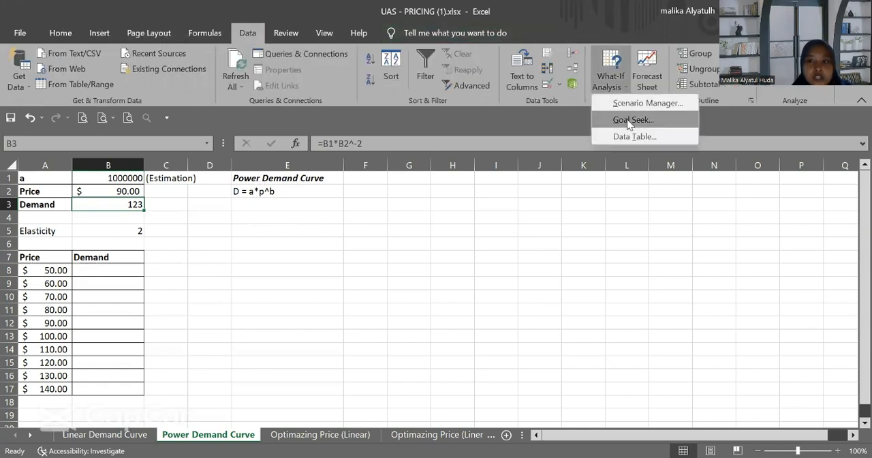
left_click(628, 121)
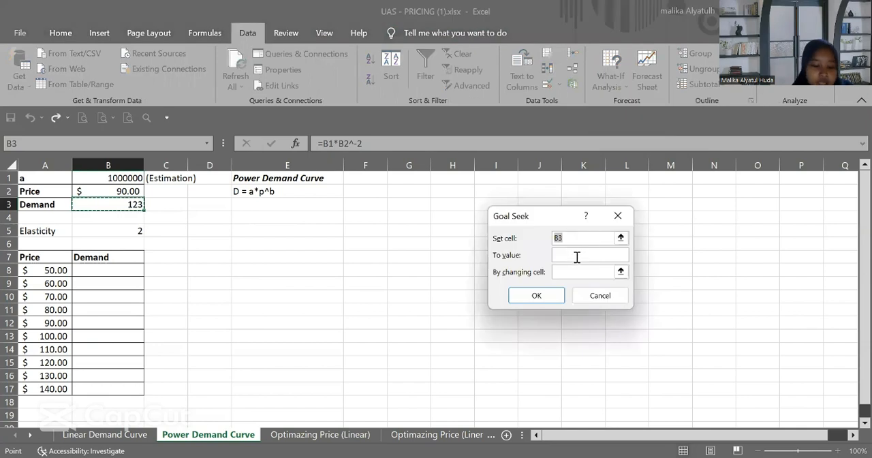
left_click(576, 257)
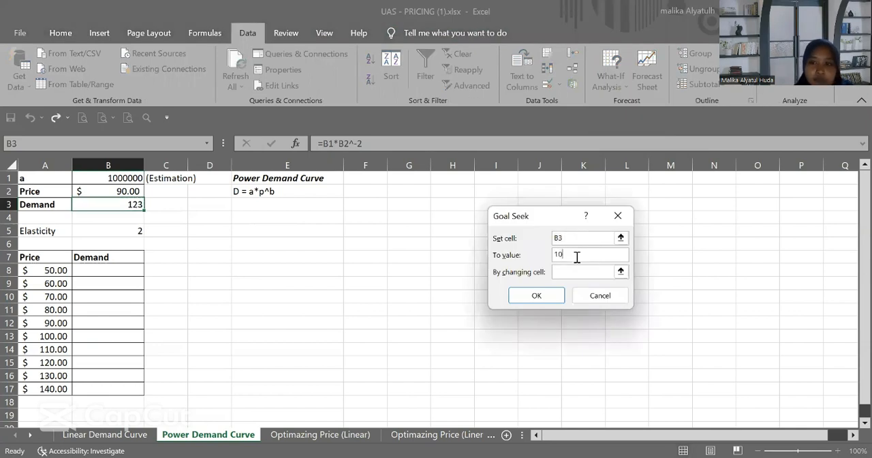
left_click(575, 271)
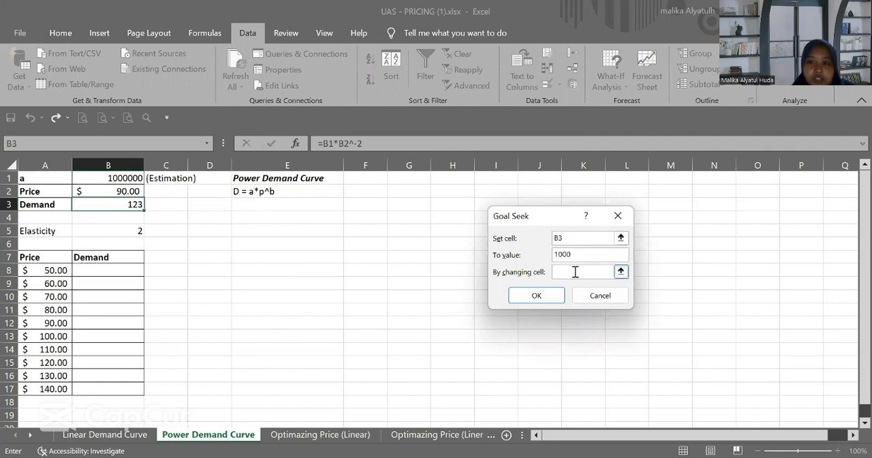
left_click(117, 178)
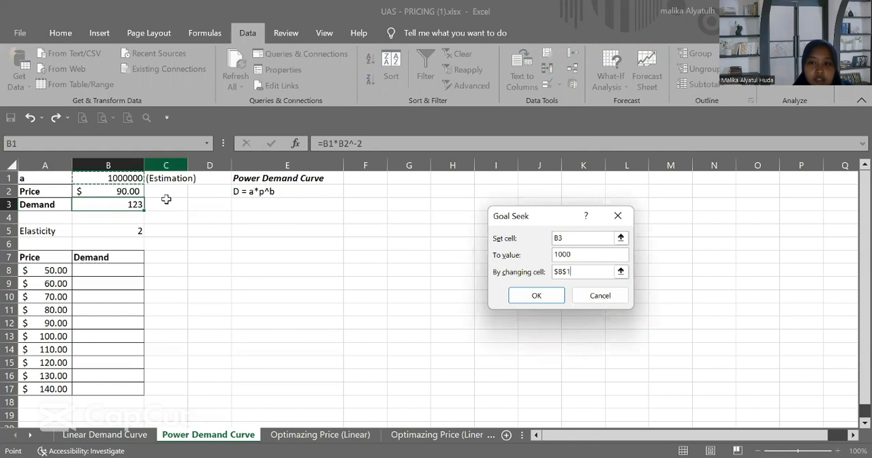
left_click(527, 295)
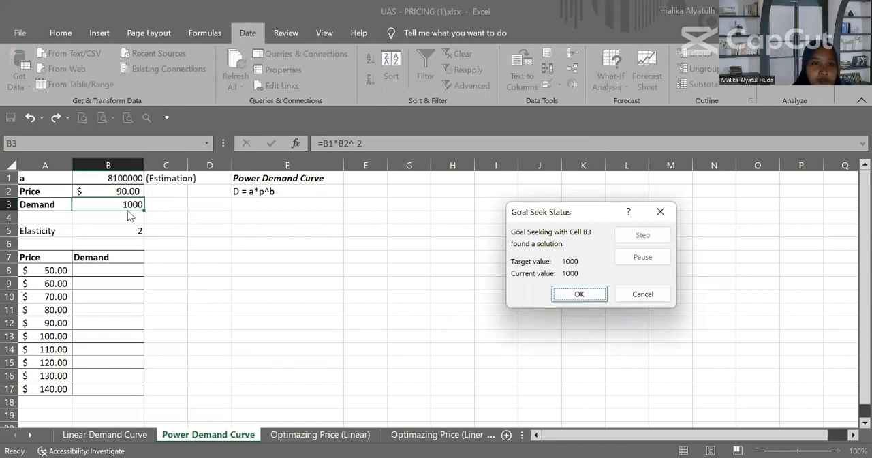
left_click(578, 294)
Step: Calculate the demand for the first price in B8 with the formula =$B$1*A8^-2
left_click(105, 272)
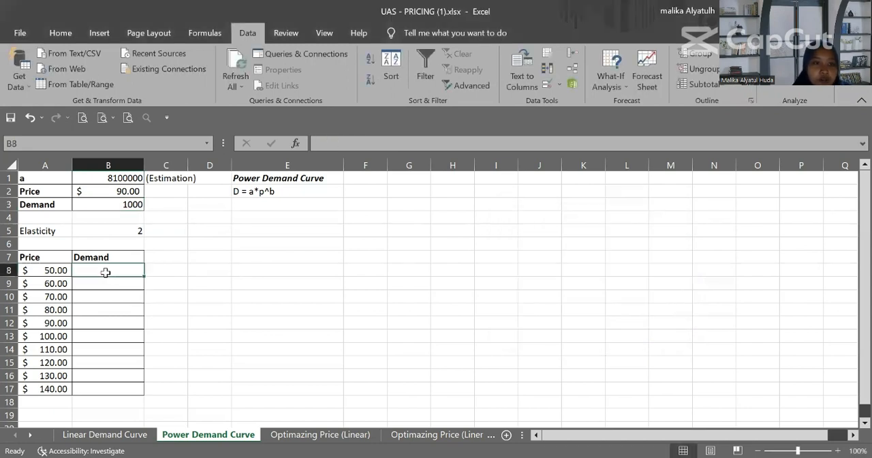
type("=")
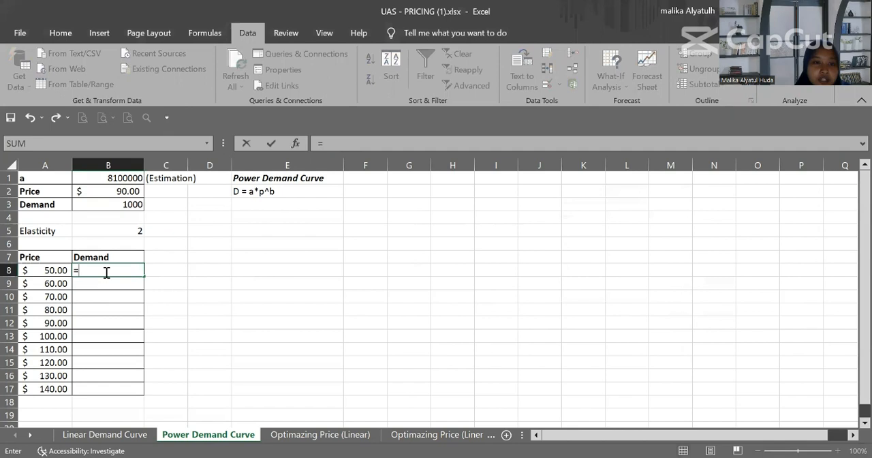
left_click(122, 178)
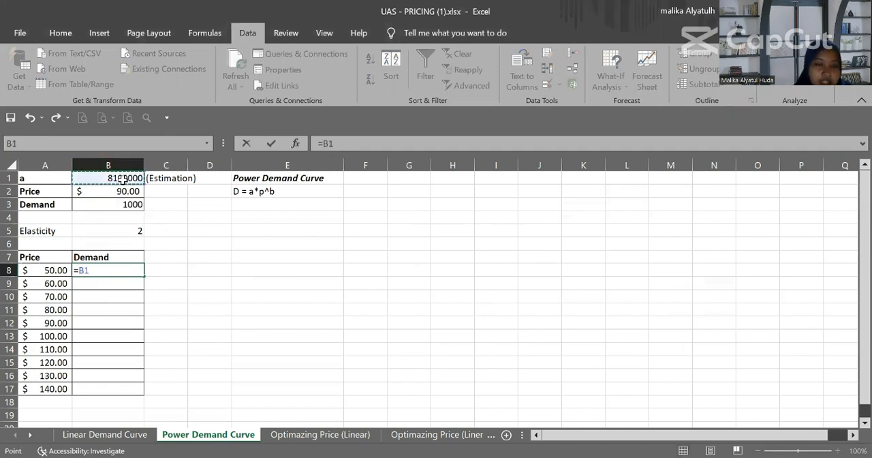
type("*")
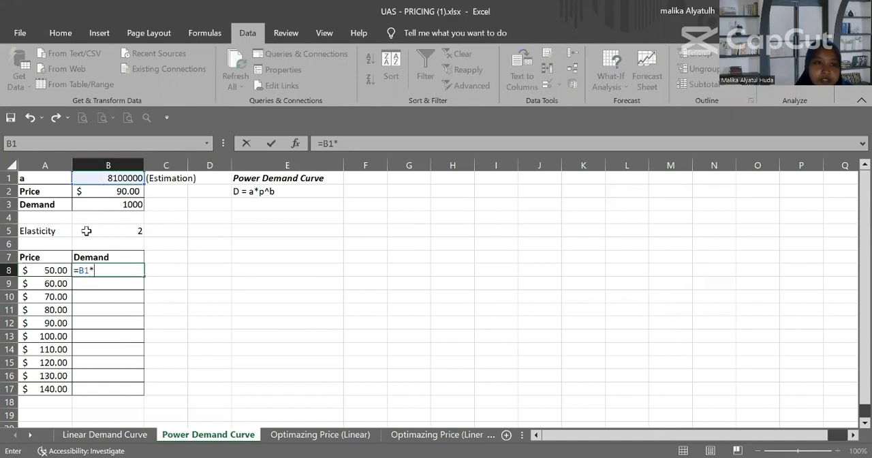
left_click(51, 271)
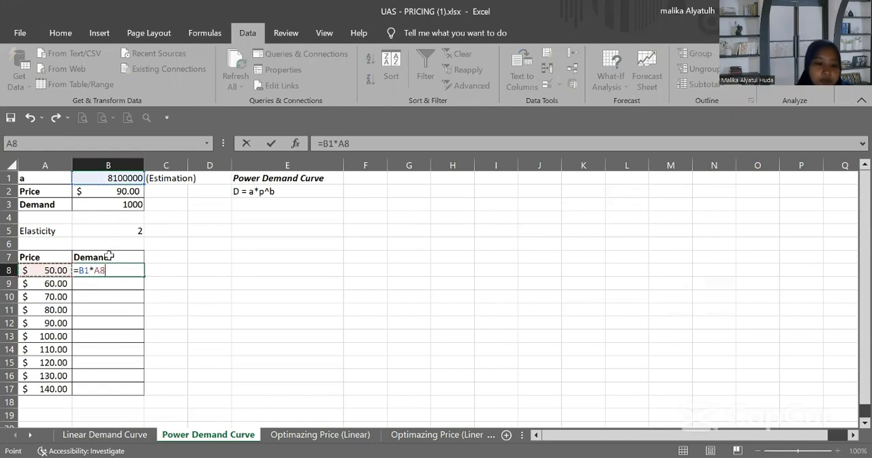
type("^-2")
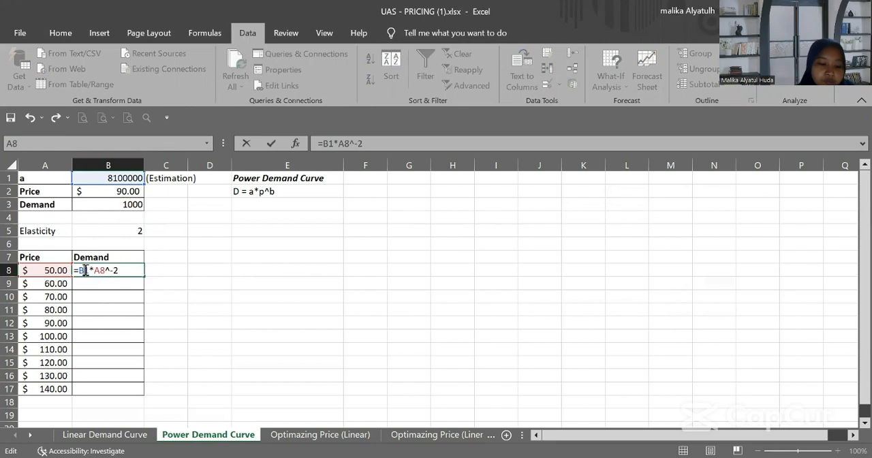
left_click(85, 270)
type("$")
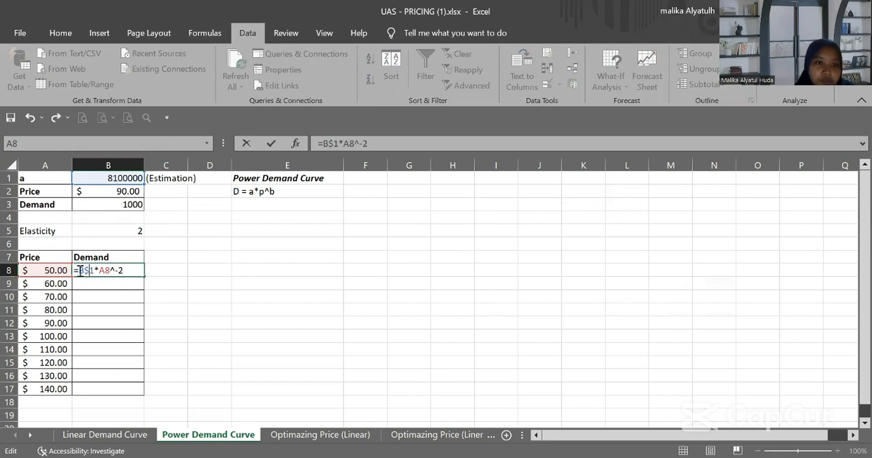
left_click(79, 270)
type("$")
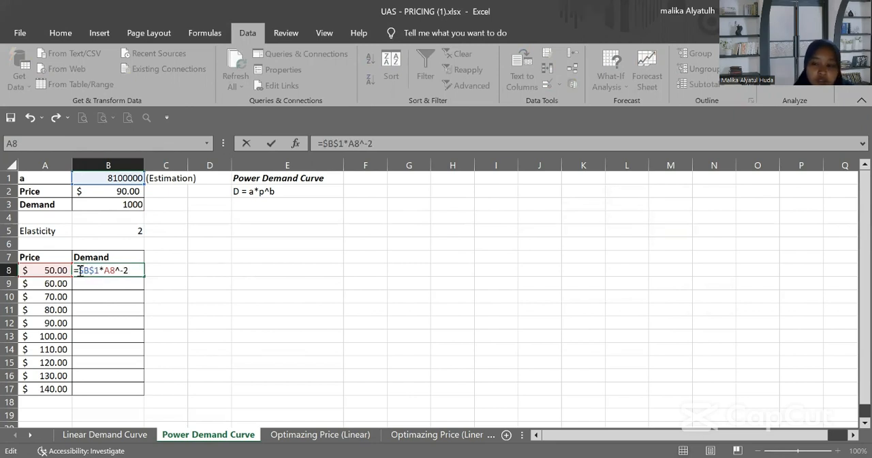
key("Return")
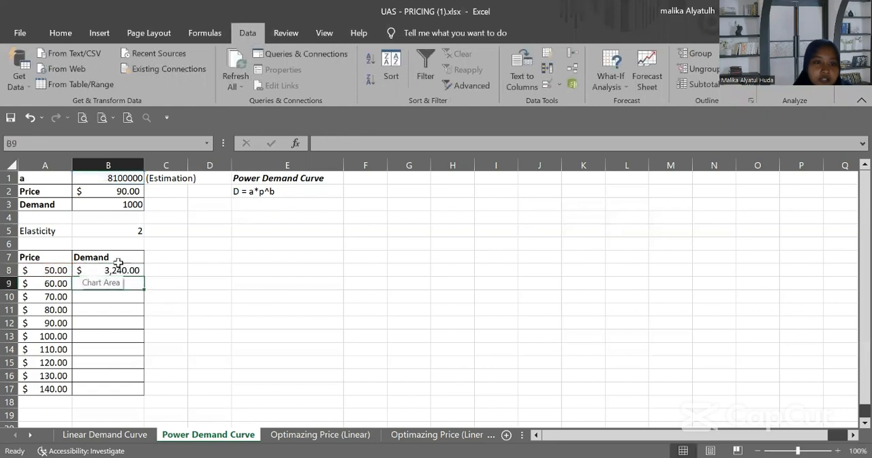
Step: Set the demand in B8 to the General number format and fill its formula down through B17
left_click(117, 269)
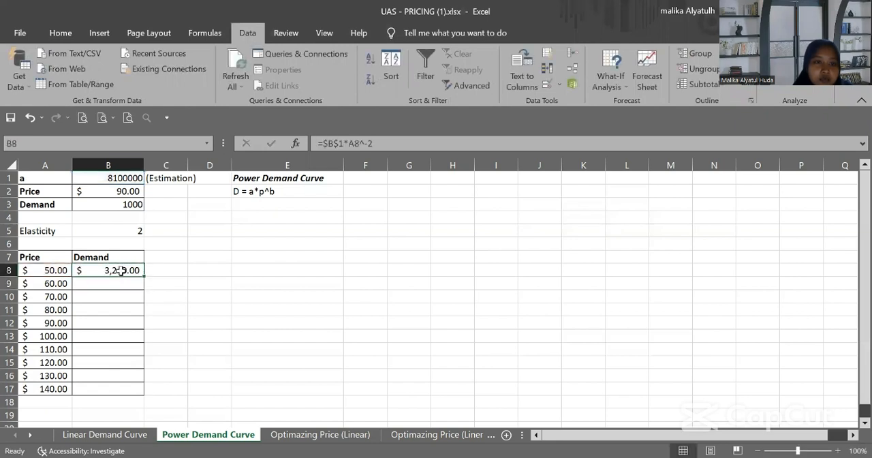
left_click(60, 33)
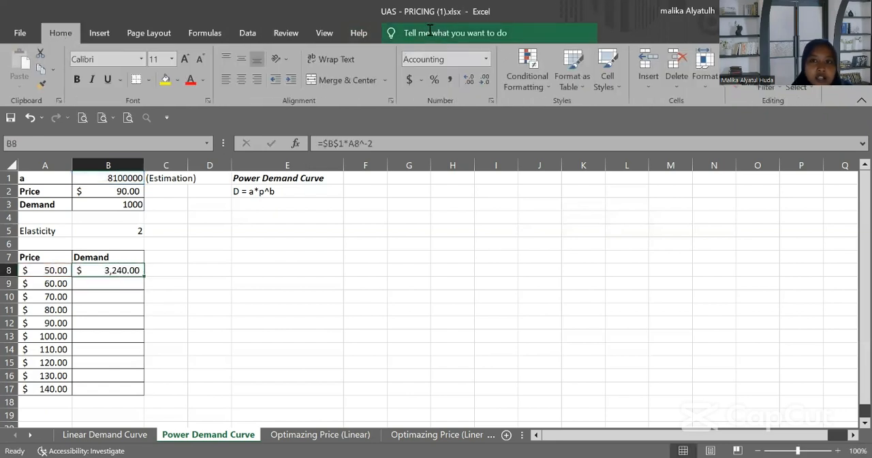
left_click(483, 80)
left_click(484, 80)
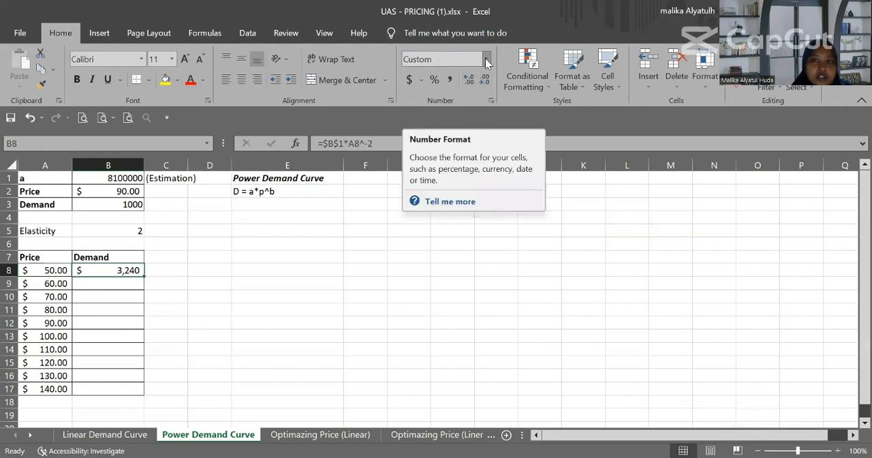
left_click(486, 58)
left_click(480, 77)
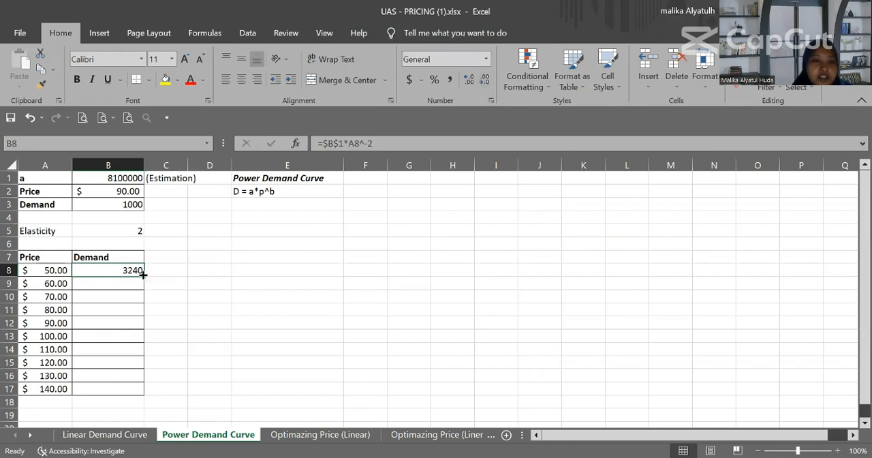
left_click_drag(144, 278, 142, 366)
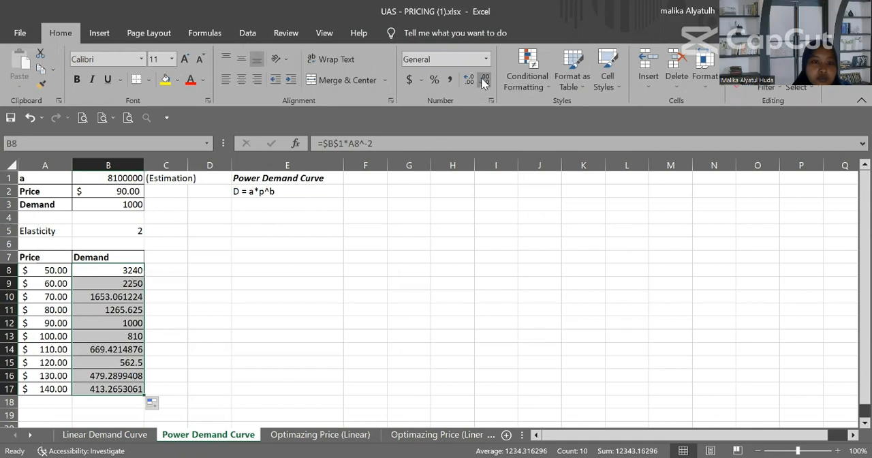
Step: Reduce the demand values in B8:B17 to whole numbers with no decimal places
left_click(131, 297)
left_click_drag(114, 268, 111, 349)
key("shift+Down")
key("shift+Down")
key("shift+Down")
key("shift+Down")
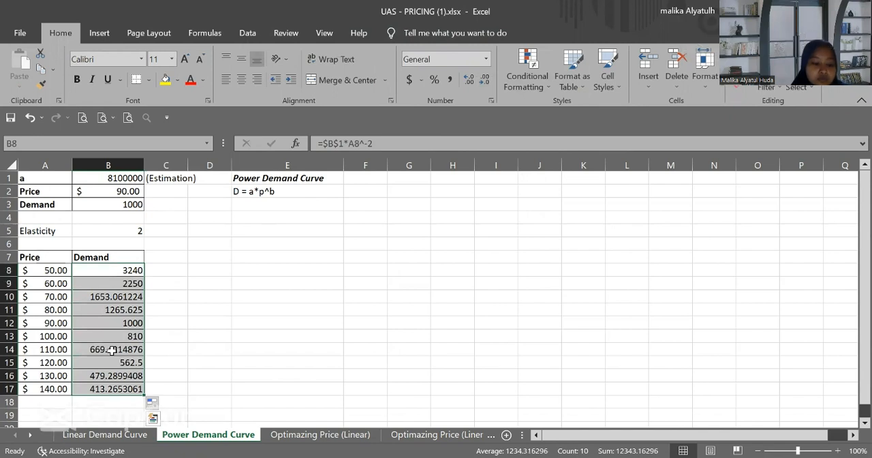
left_click(485, 80)
left_click(485, 80)
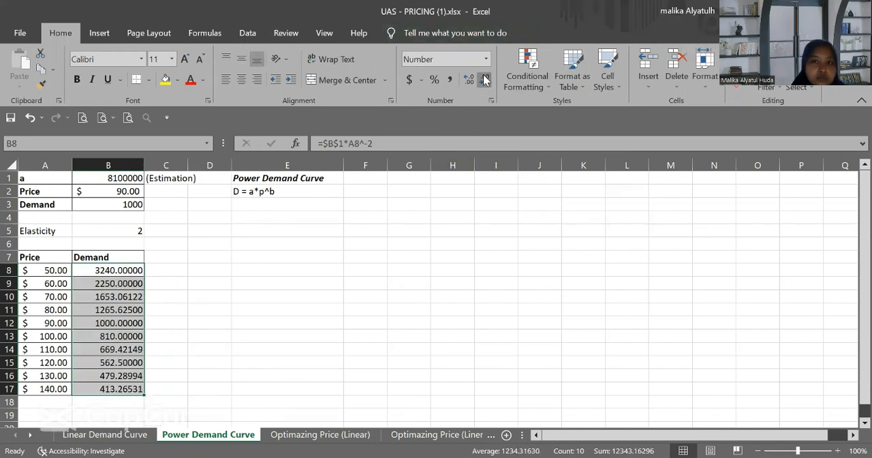
left_click(485, 80)
left_click(485, 79)
left_click(485, 80)
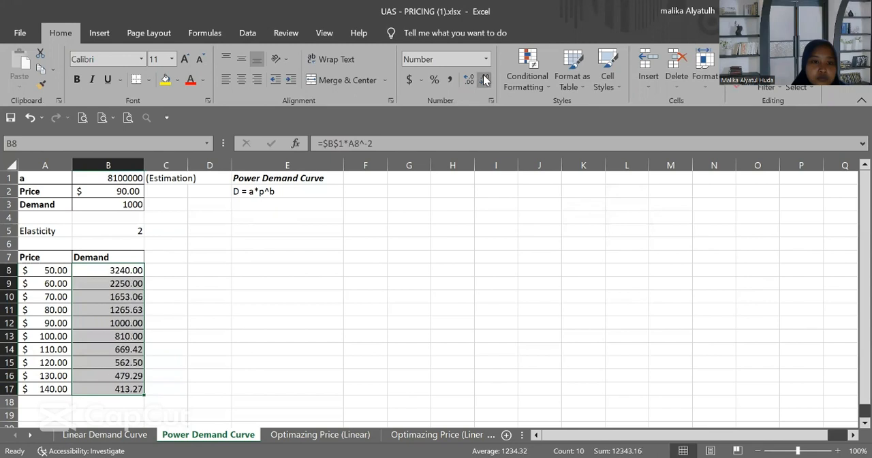
left_click(485, 79)
left_click(485, 79)
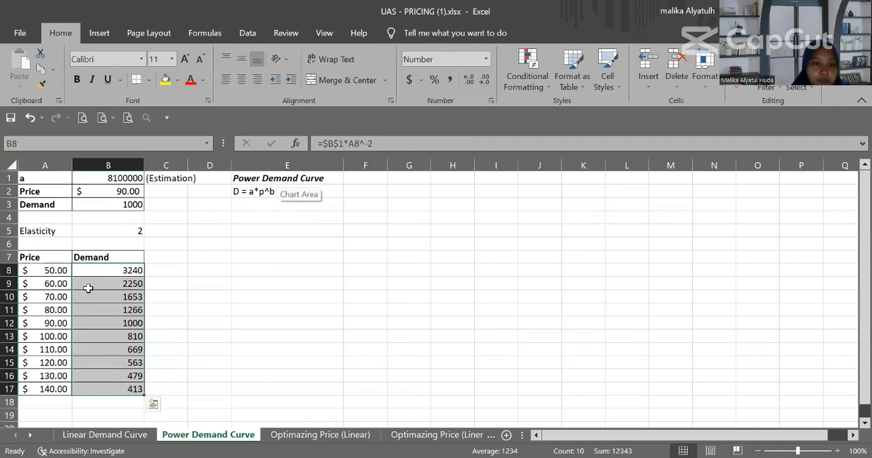
Step: Insert a markers-only scatter chart from the price and demand table in A7:B17
left_click(241, 266)
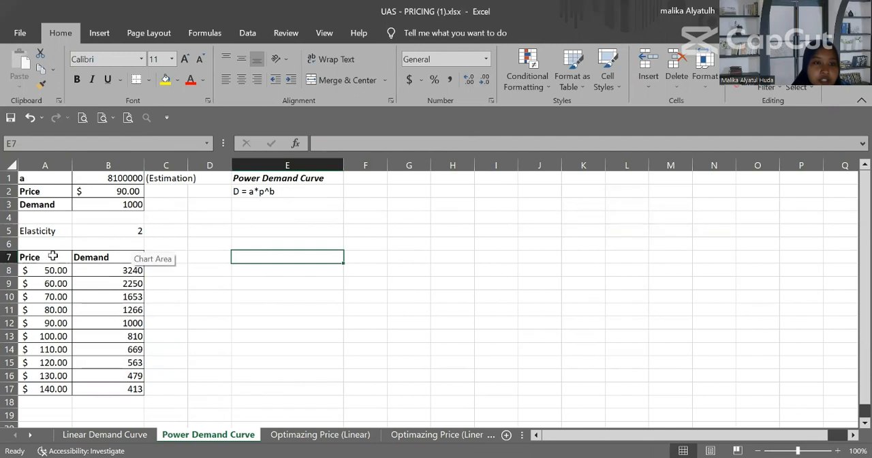
left_click_drag(59, 257, 129, 388)
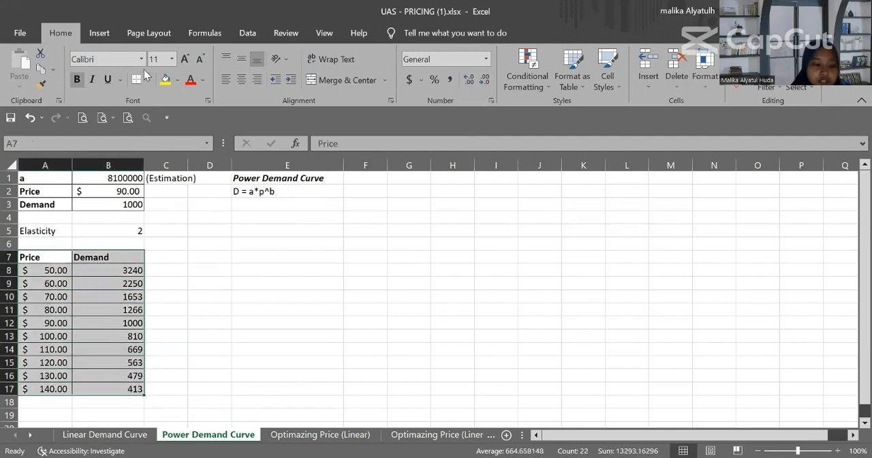
left_click(103, 33)
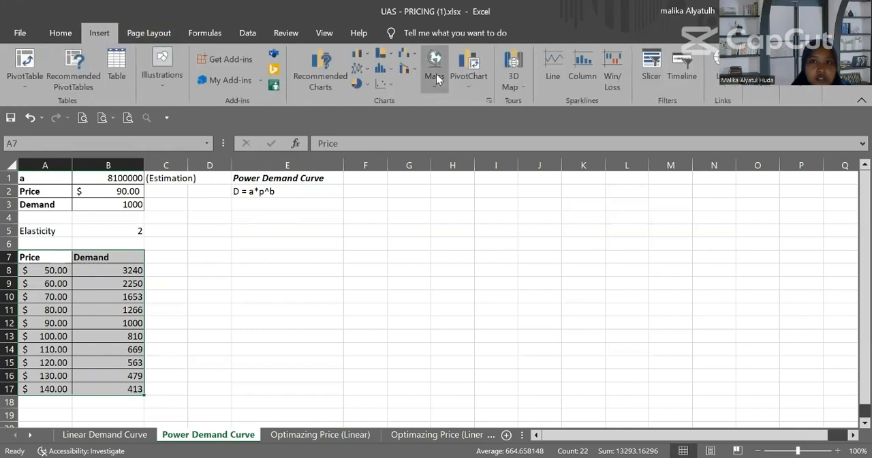
left_click(390, 80)
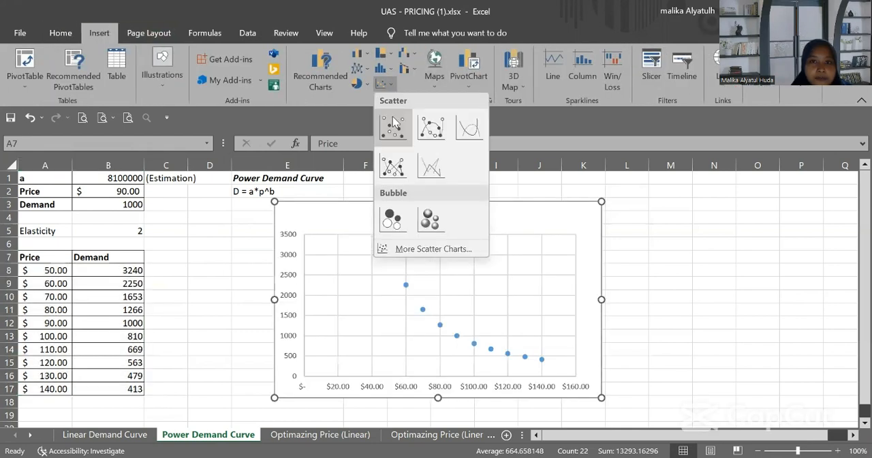
left_click(391, 124)
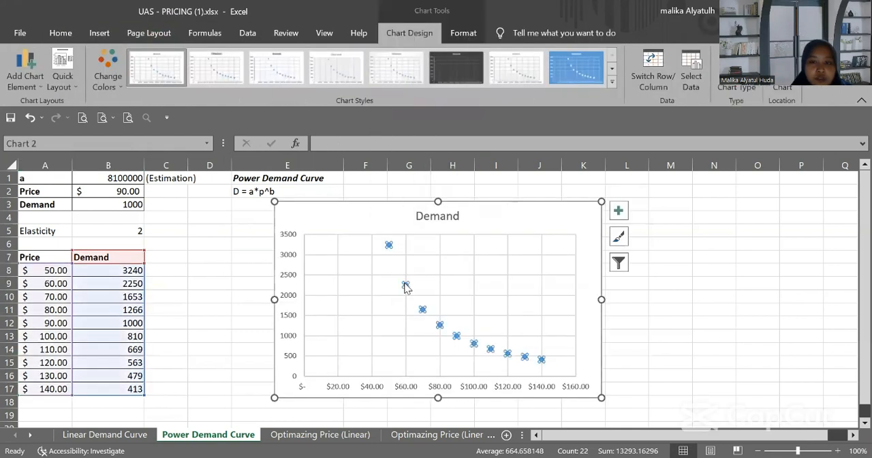
Step: Add a second-order polynomial trendline to the Demand series in the power demand chart and display its equation on the chart
left_click(405, 283)
right_click(404, 283)
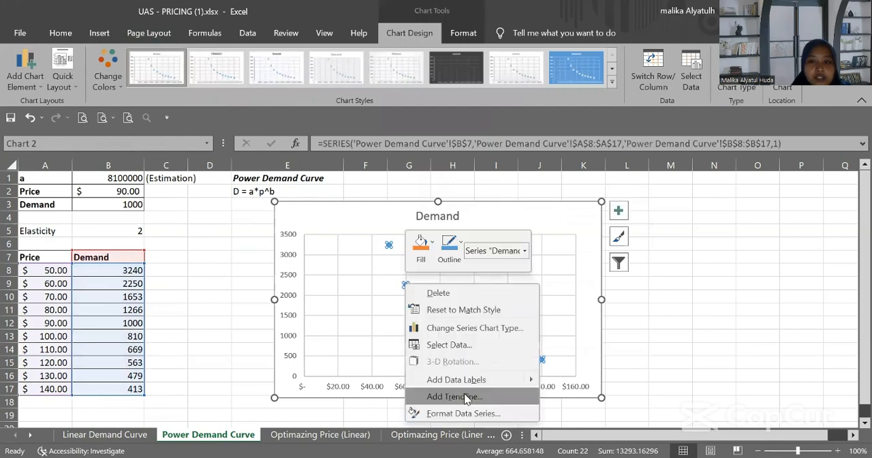
left_click(441, 392)
scroll(732, 354, "down", 1)
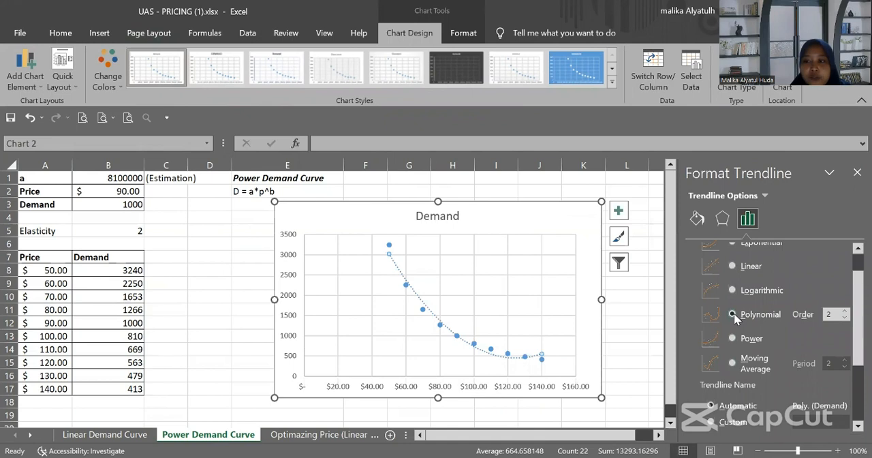
scroll(732, 371, "down", 2)
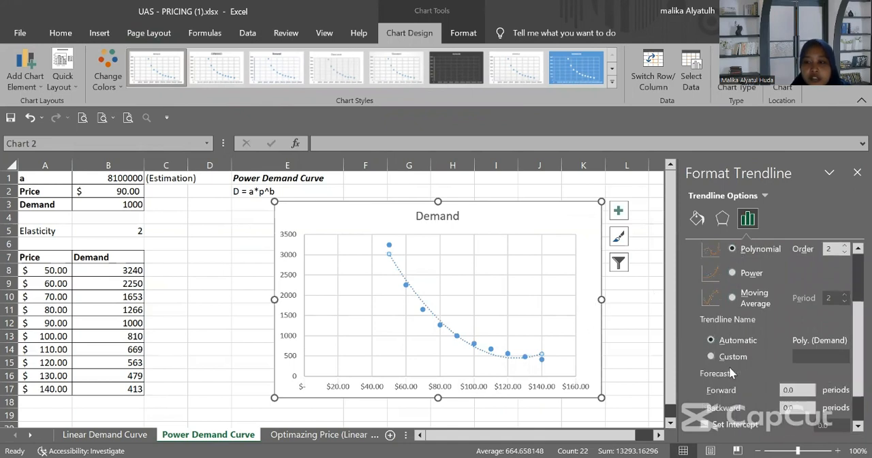
scroll(731, 372, "down", 1)
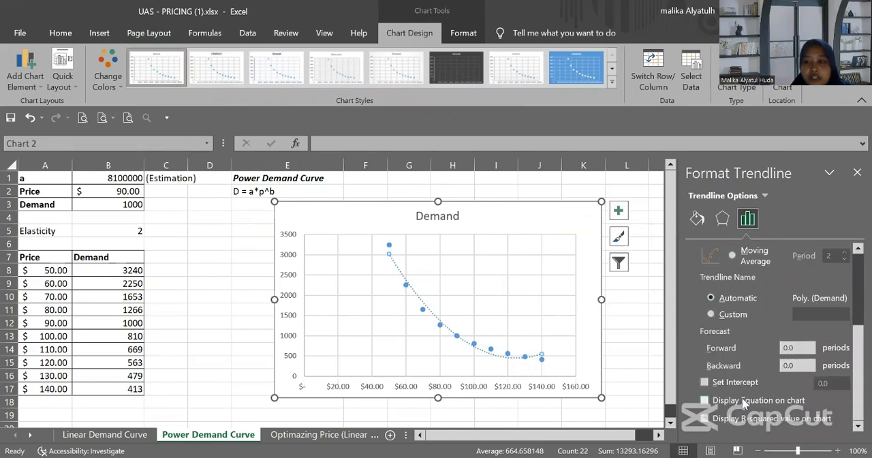
left_click(744, 402)
Step: Move the trendline equation label in the power demand chart away from the data points, toward the empty area beneath the curve
left_click(431, 352)
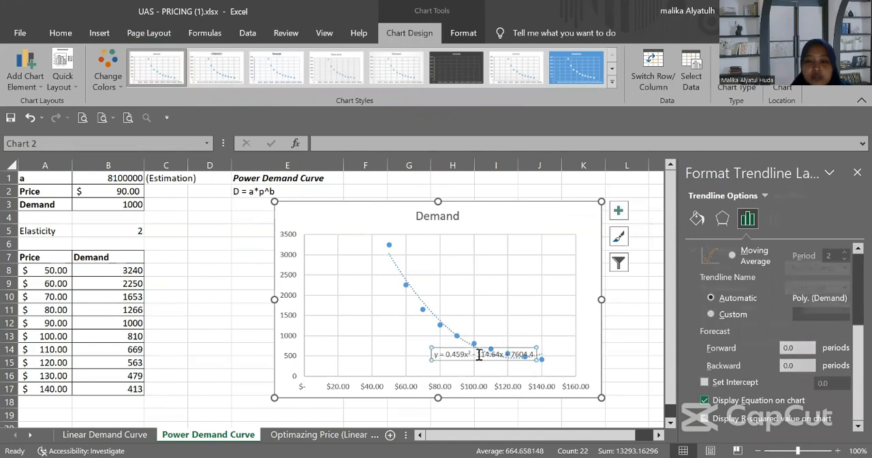
left_click(446, 350)
left_click_drag(447, 350, 383, 331)
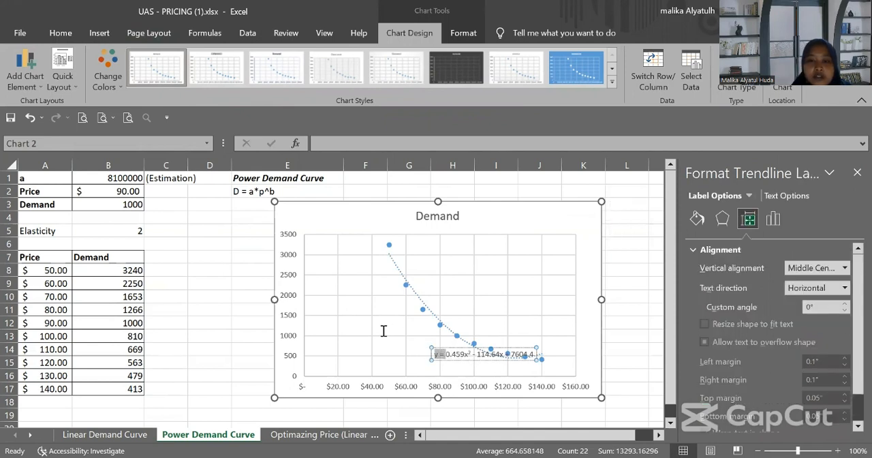
left_click_drag(475, 353, 445, 353)
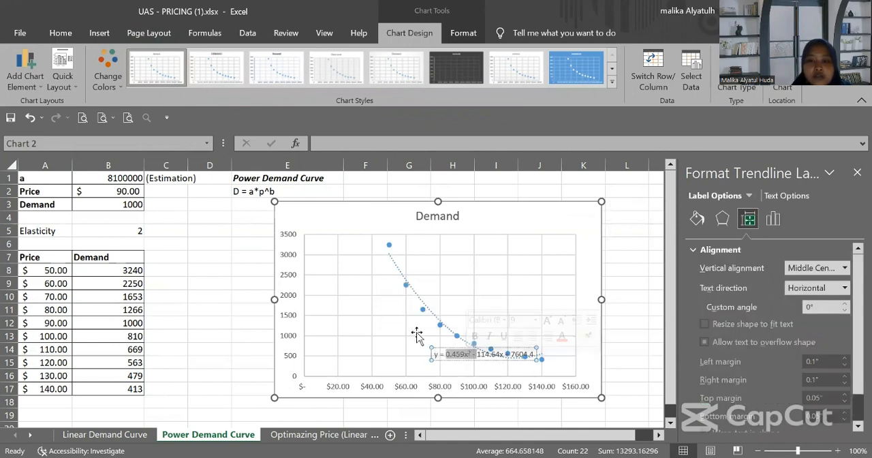
left_click(416, 333)
left_click(490, 354)
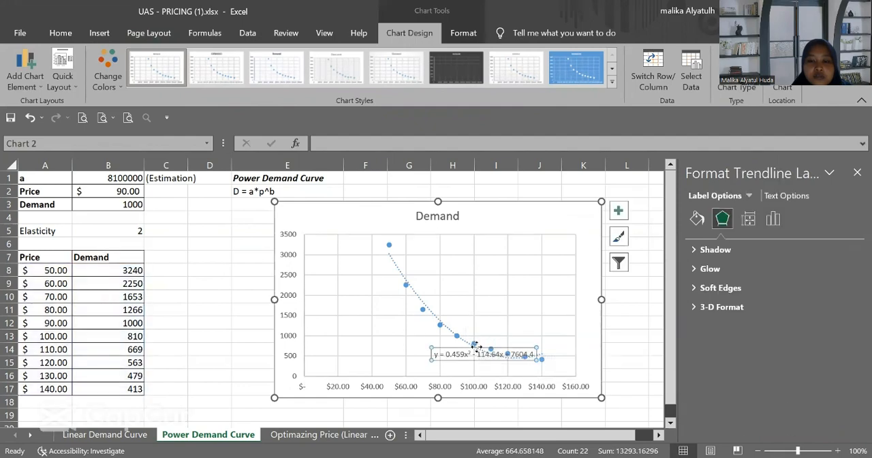
left_click_drag(473, 348, 389, 345)
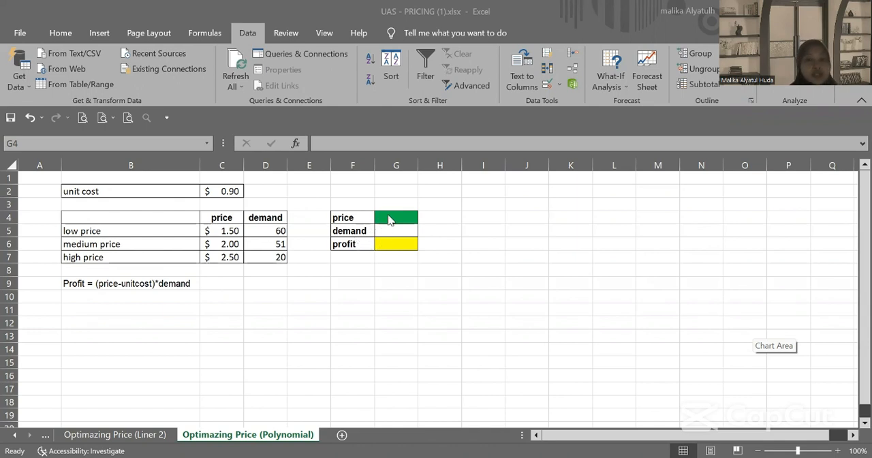
Step: Insert a markers-only scatter chart from the price and demand data in C4:D7 on the Optimazing Price (Polynomial) sheet
left_click(214, 217)
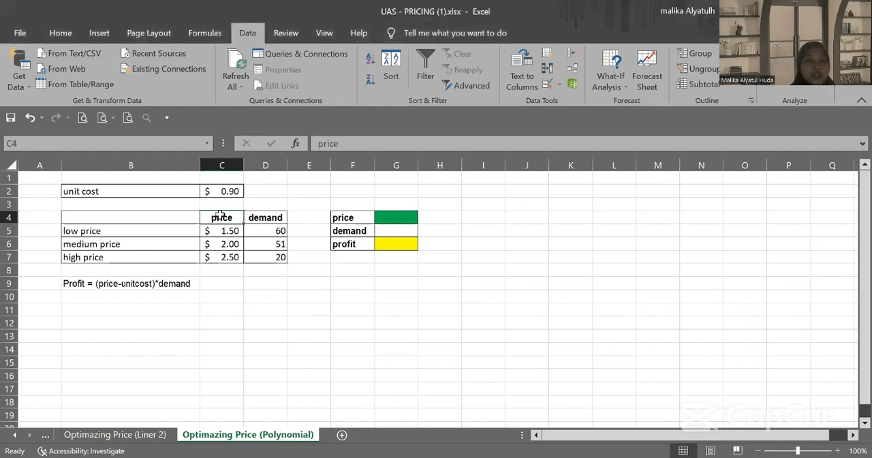
left_click_drag(214, 216, 272, 255)
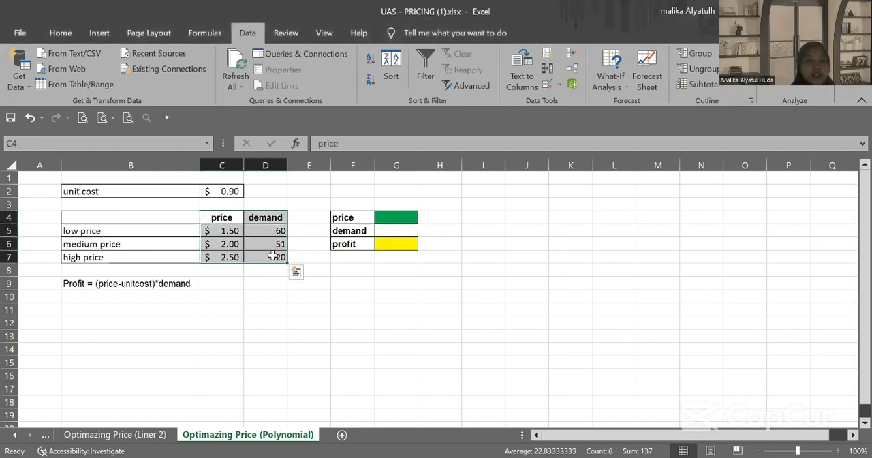
left_click(102, 34)
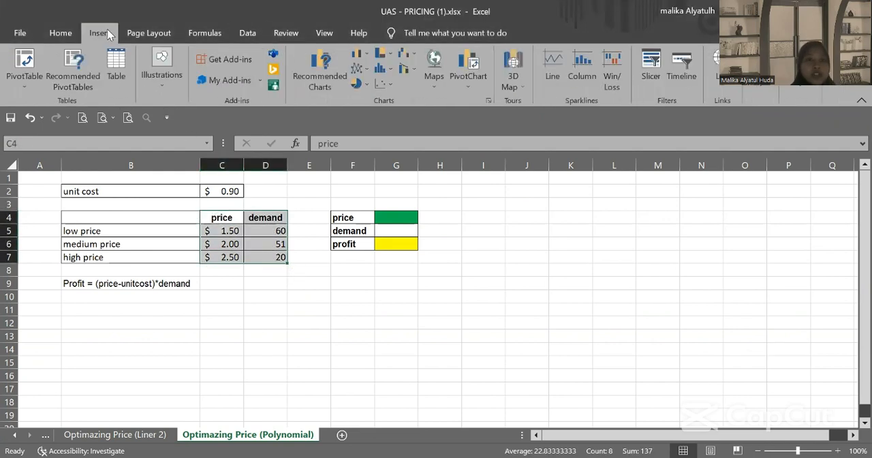
left_click(383, 81)
left_click(392, 124)
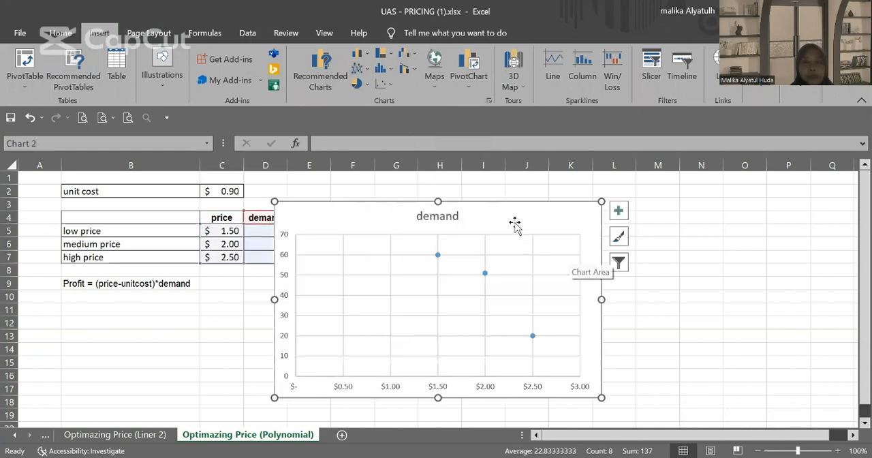
Step: Fit a polynomial trendline of order 2 to the three price-demand points and show its equation on the chart
right_click(485, 274)
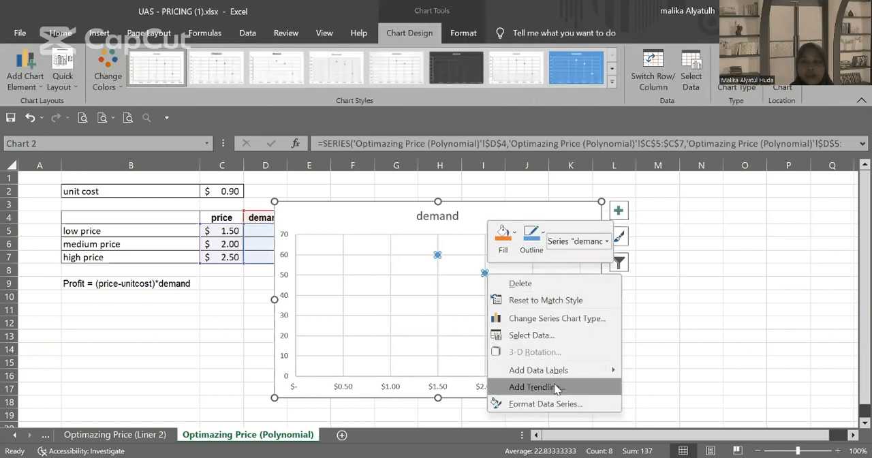
left_click(557, 387)
left_click(758, 347)
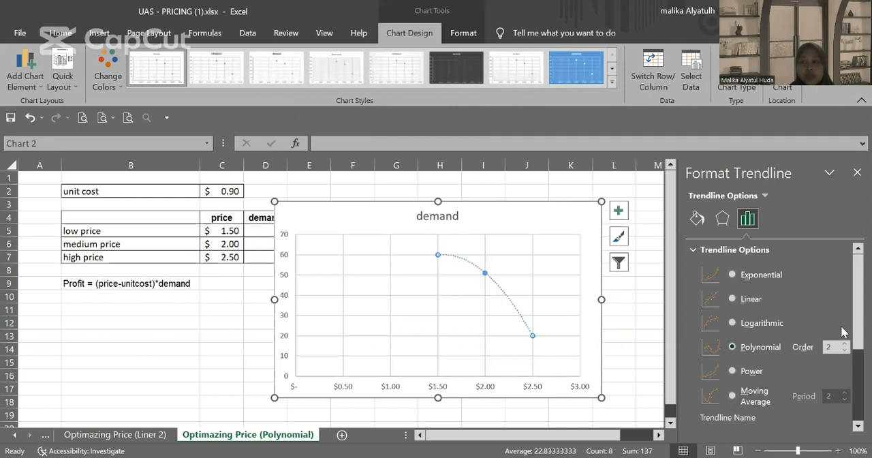
scroll(749, 398, "down", 3)
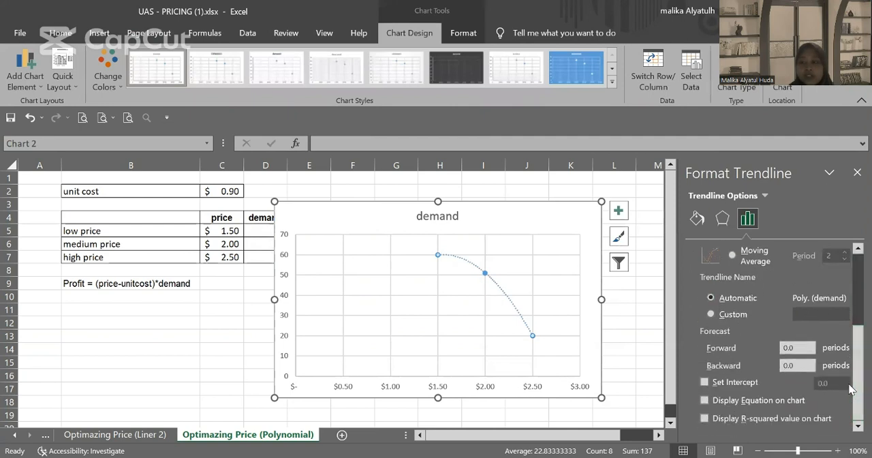
left_click(732, 401)
Step: Enlarge the trendline equation label on the demand chart to font size 14
left_click(502, 336)
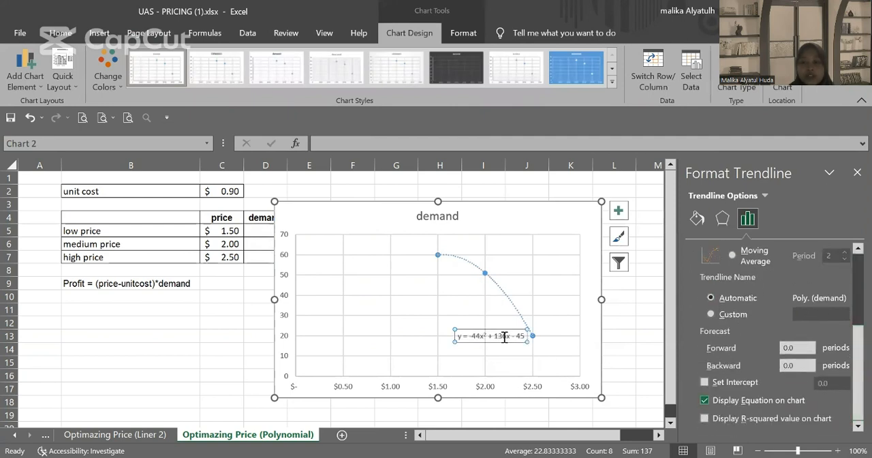
left_click(60, 33)
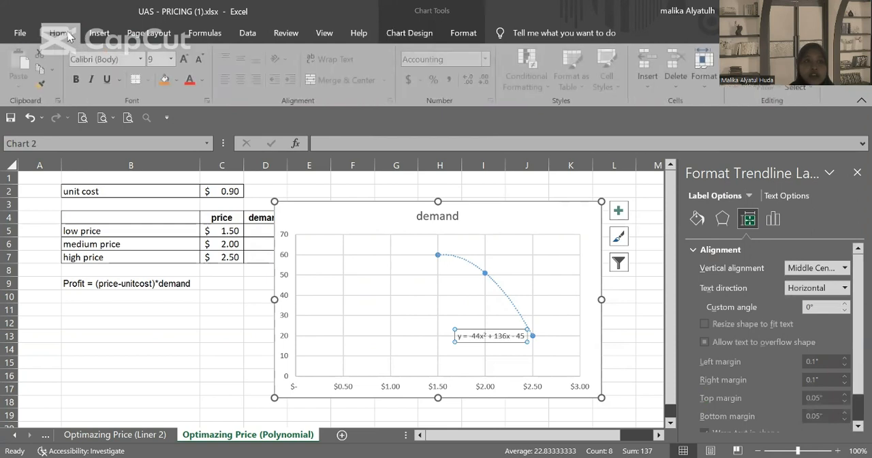
left_click(172, 60)
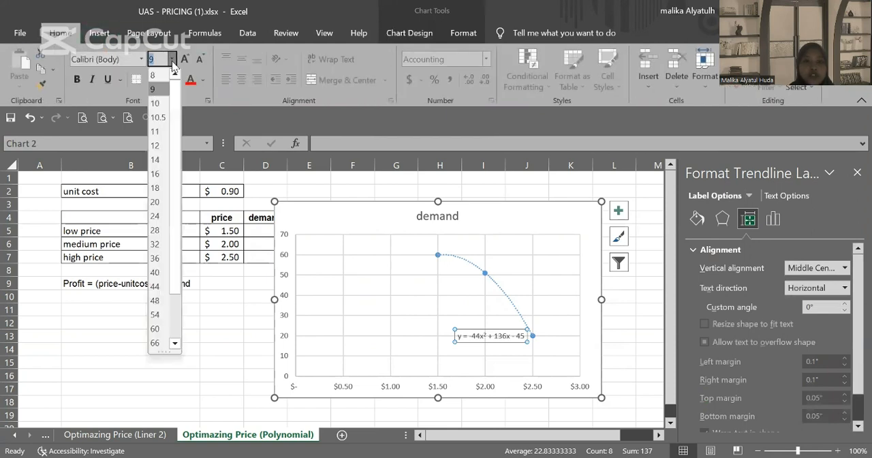
left_click(155, 159)
Step: Close the formatting pane and move the demand chart to about columns I to P, clear of the data and profit tables
left_click_drag(382, 222, 402, 283)
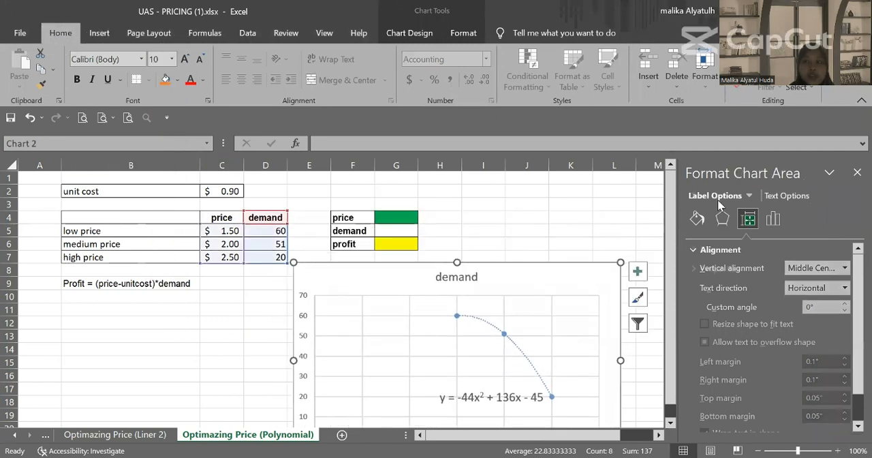
left_click(856, 176)
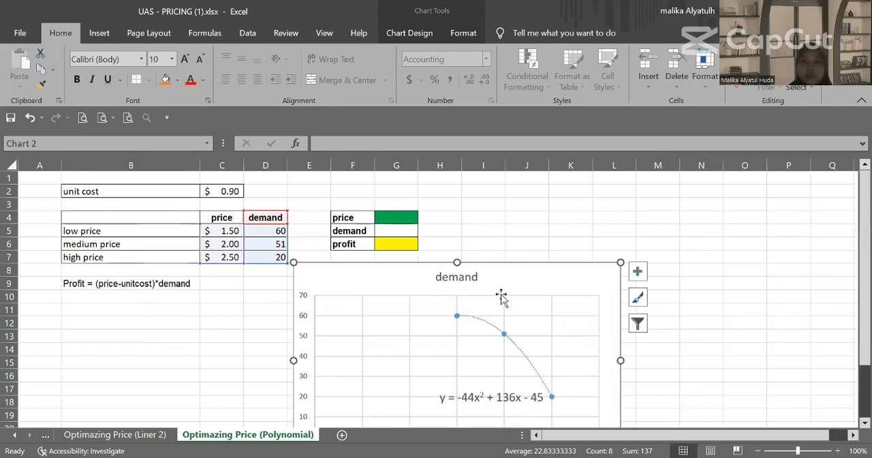
left_click_drag(498, 282, 679, 253)
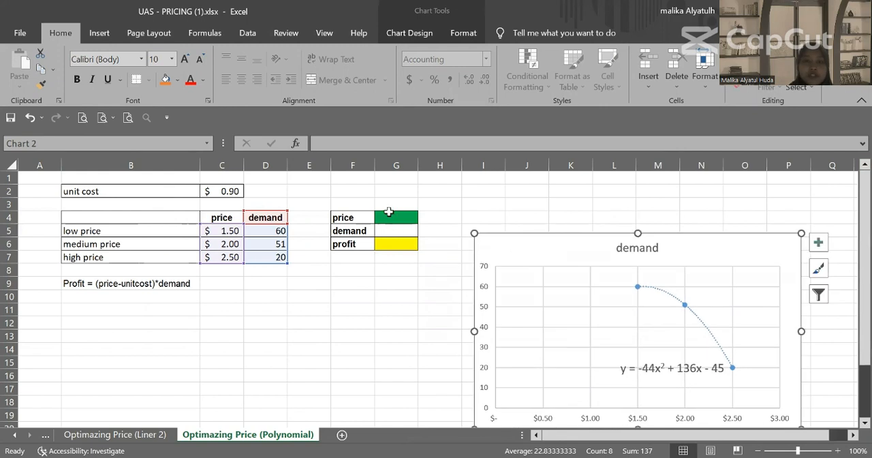
Step: Link the price in G4 to the low price with the formula =C5
left_click(388, 213)
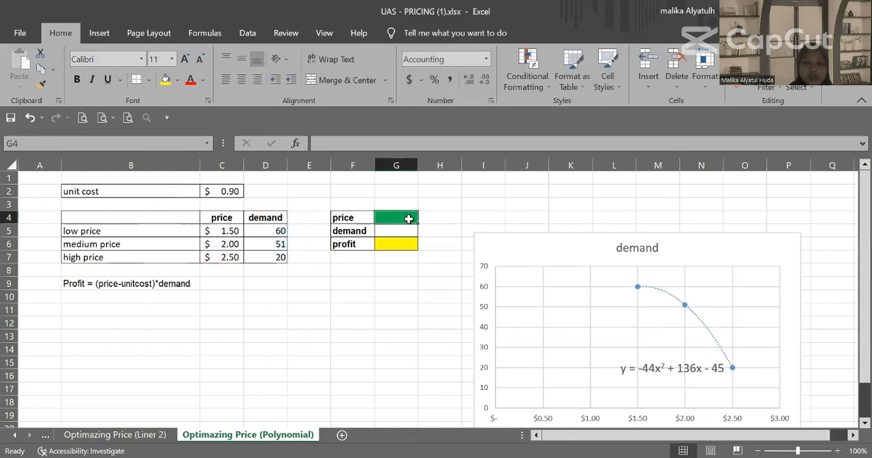
type("=")
left_click(230, 230)
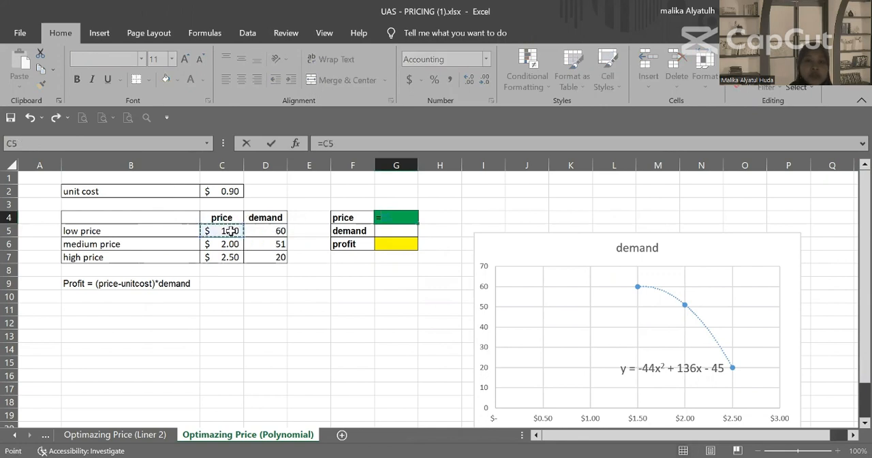
key("Return")
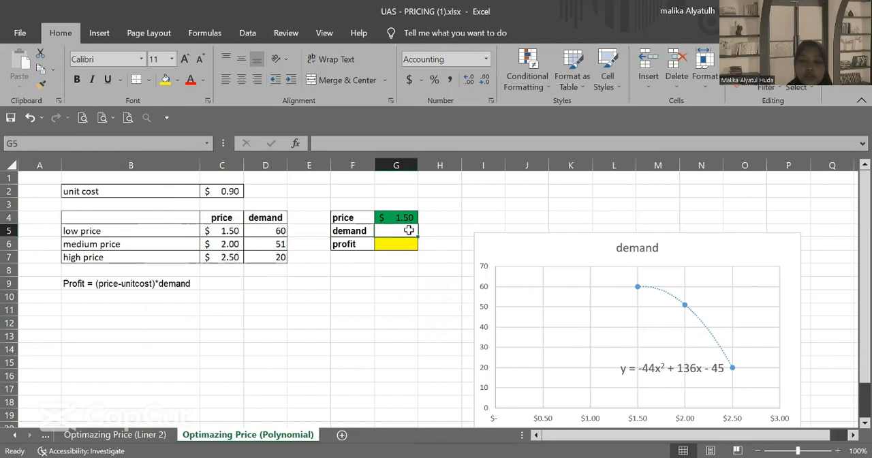
Step: Calculate the demand in G5 from the trendline equation with the formula =-44*G4^2+136*G4-45
type("=")
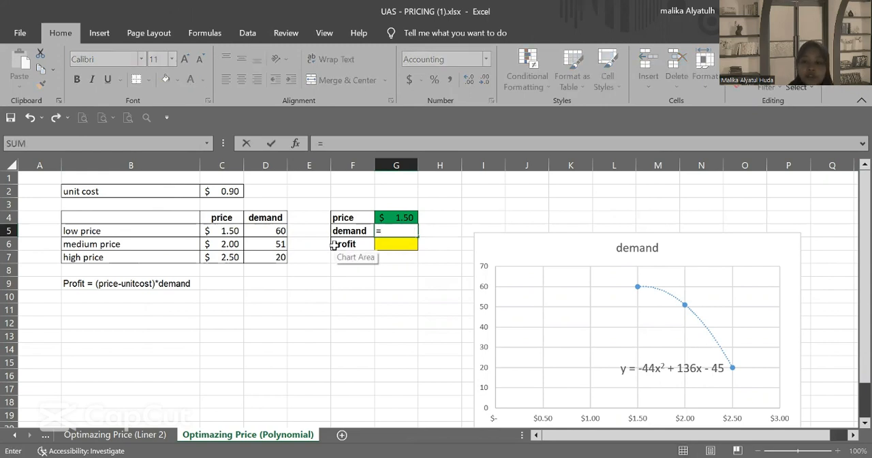
type("-44")
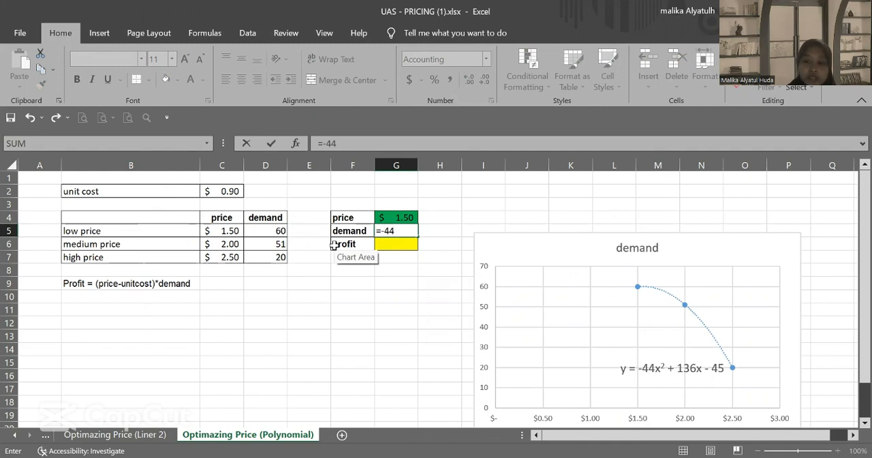
type("*")
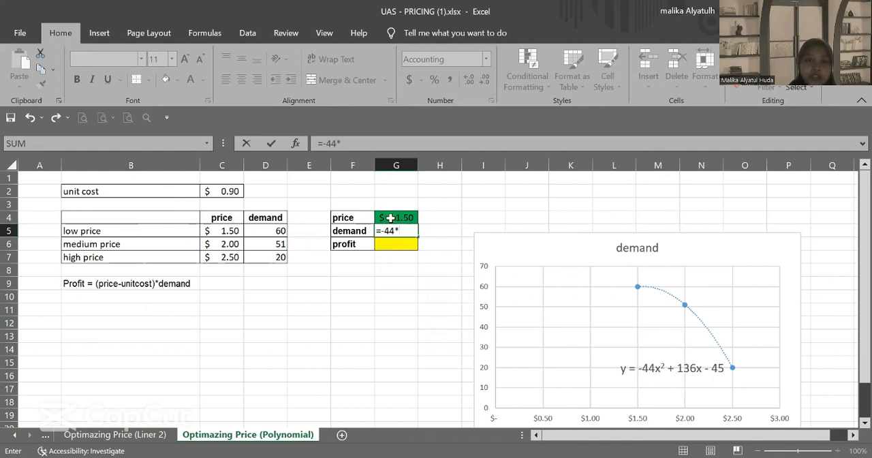
left_click(389, 217)
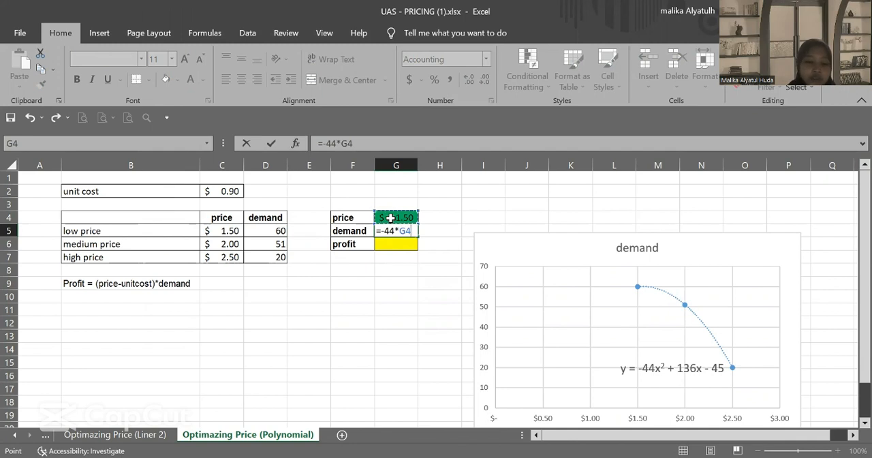
type("^2+136*")
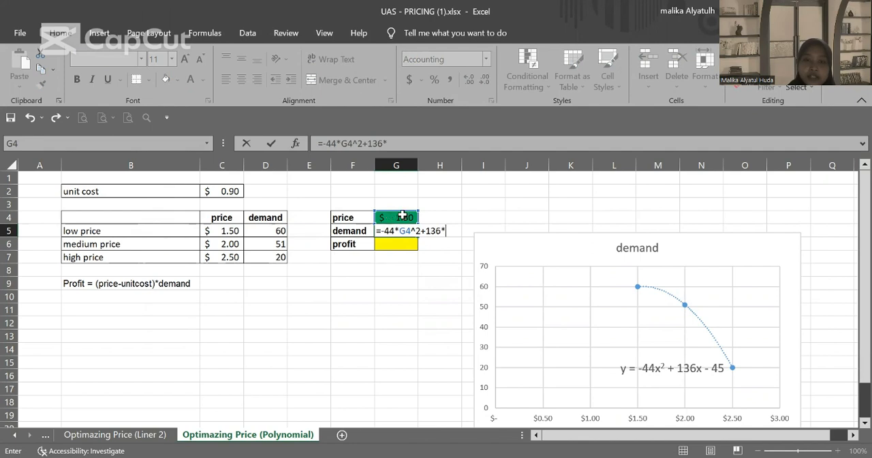
left_click(401, 216)
type("-")
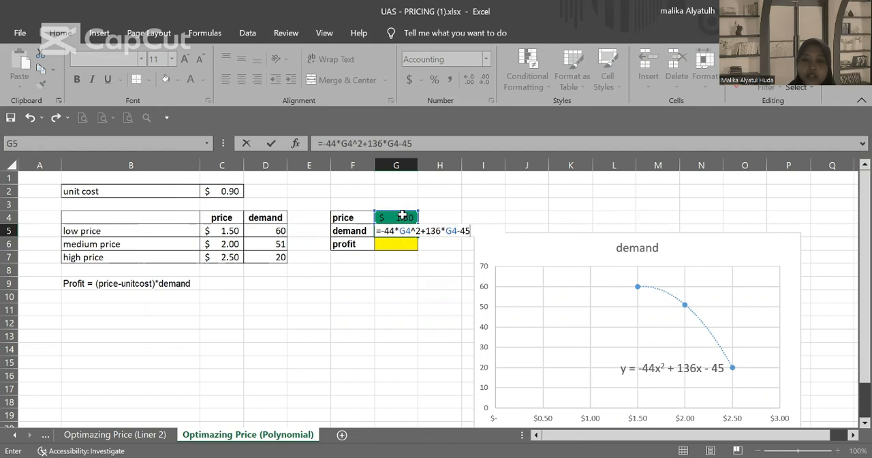
type("45")
key("Return")
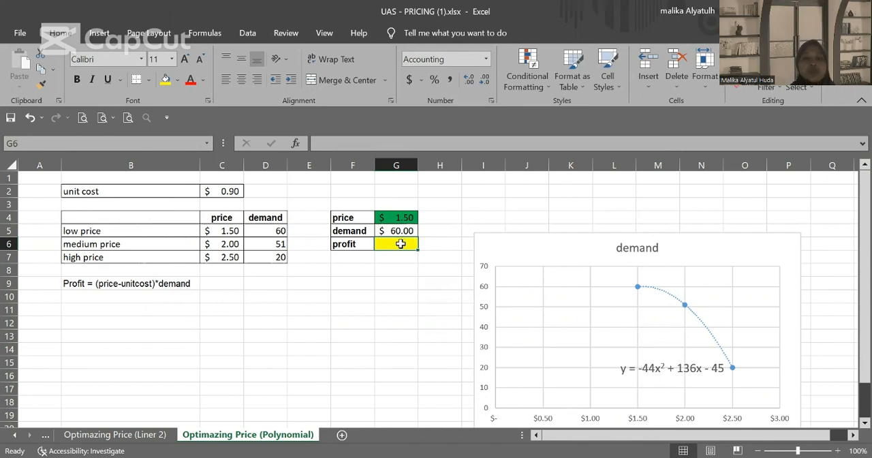
Step: Calculate the profit in G6 with the formula =(G4-C2)*G5
left_click(99, 285)
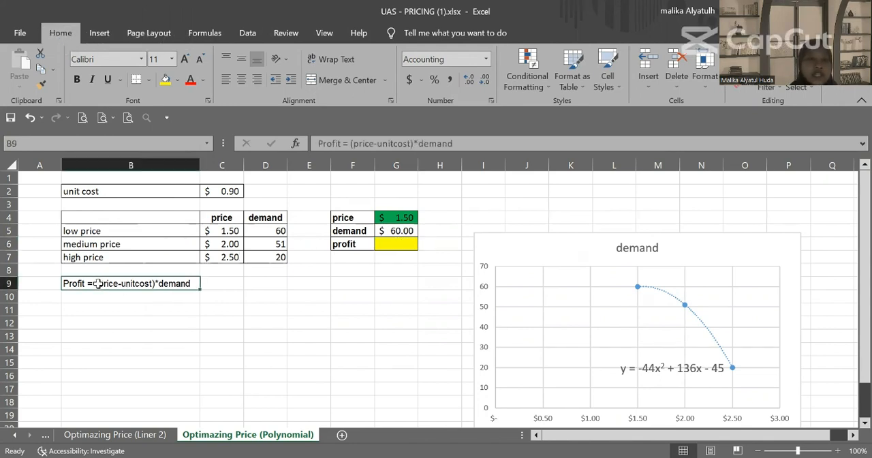
left_click(391, 241)
type("=")
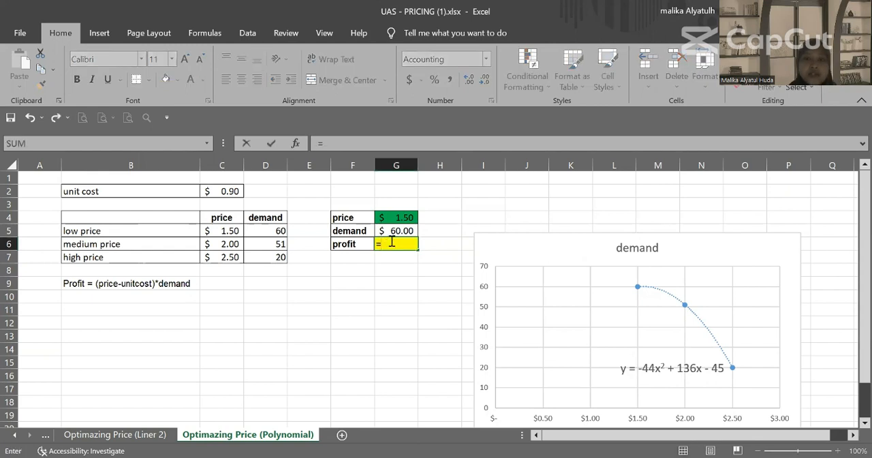
type("(")
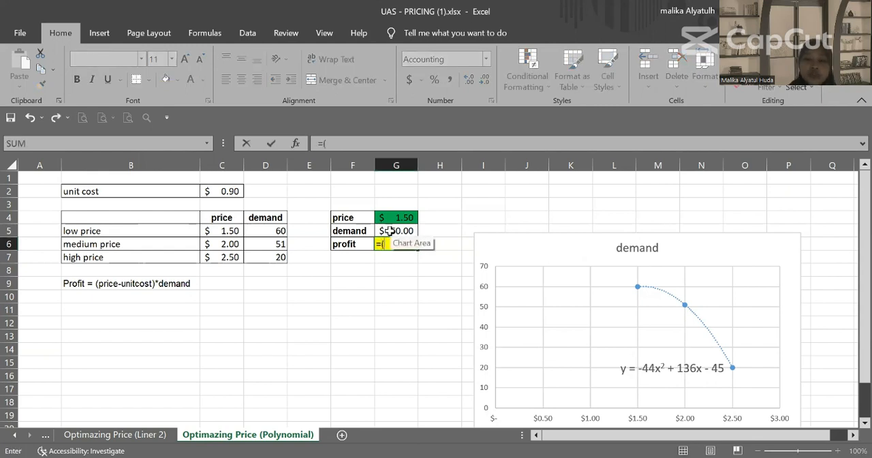
left_click(386, 217)
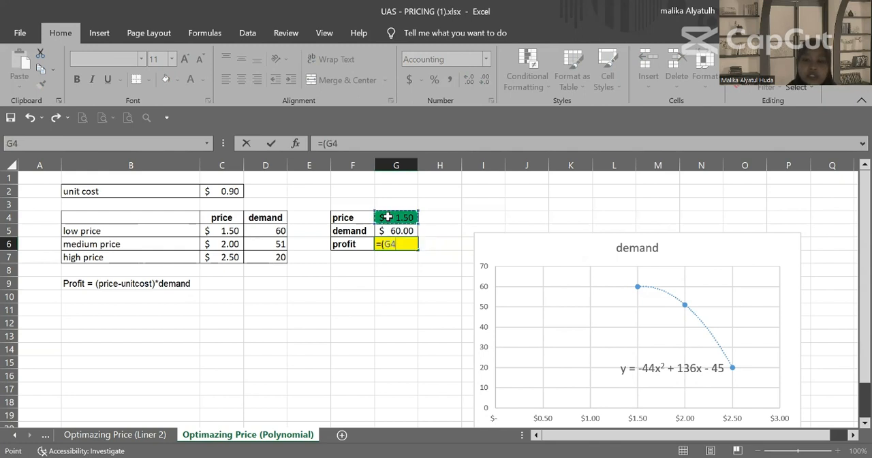
type("-")
left_click(225, 192)
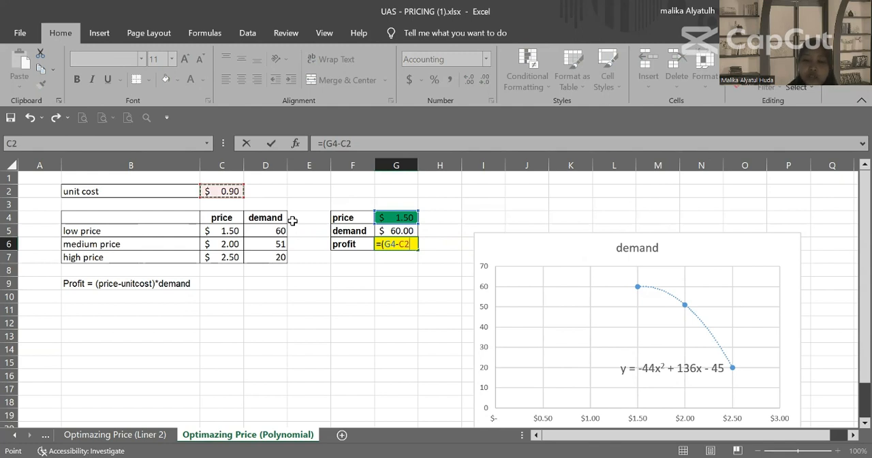
type(")*")
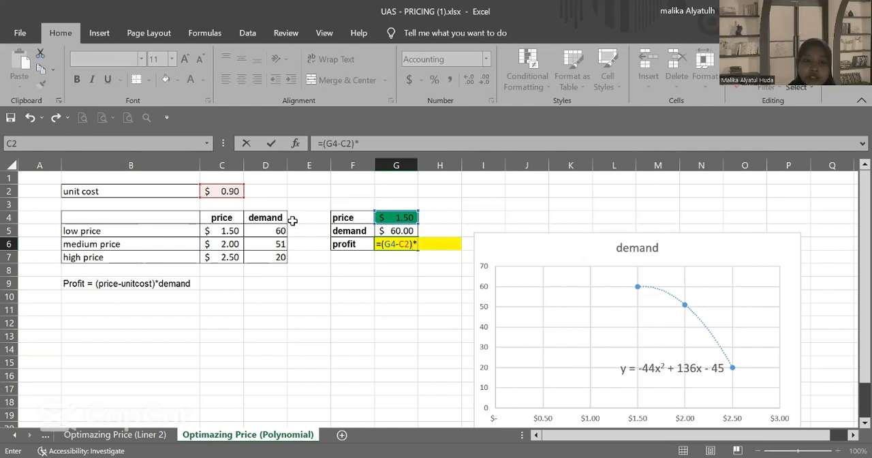
left_click(399, 230)
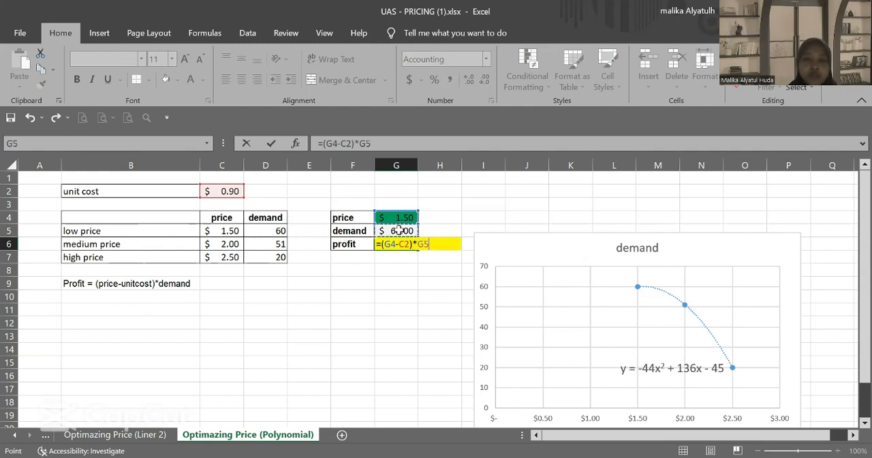
key("Return")
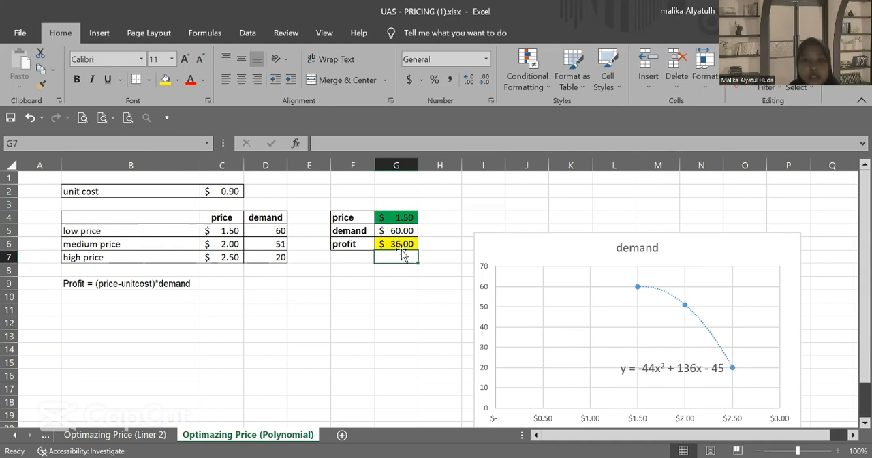
Step: Open Solver and re-enter the price cell G4 as the changing variable, with profit in G6 as the maximized objective
left_click(256, 33)
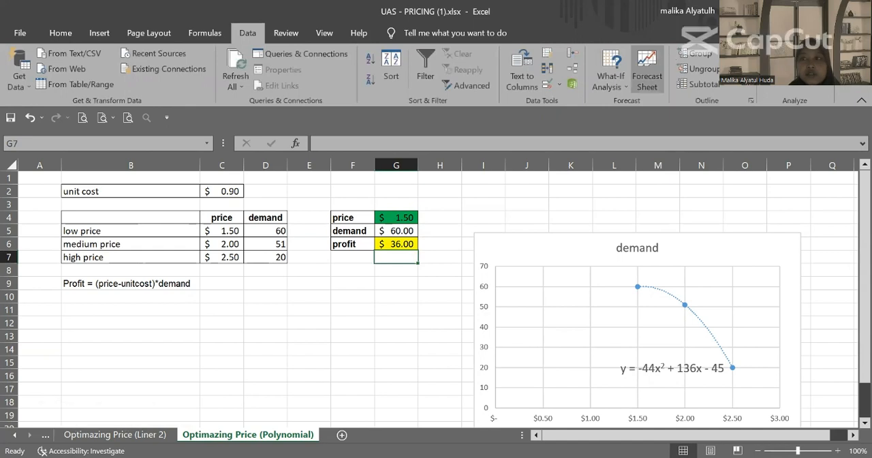
left_click(790, 54)
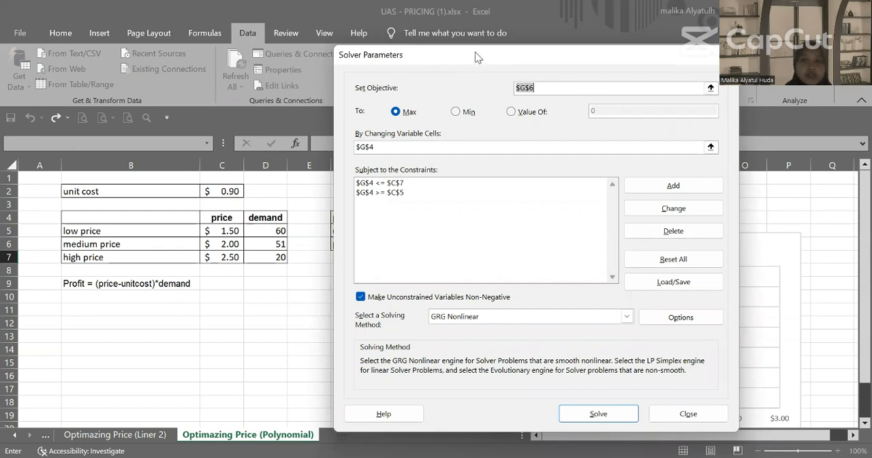
left_click_drag(483, 56, 259, 113)
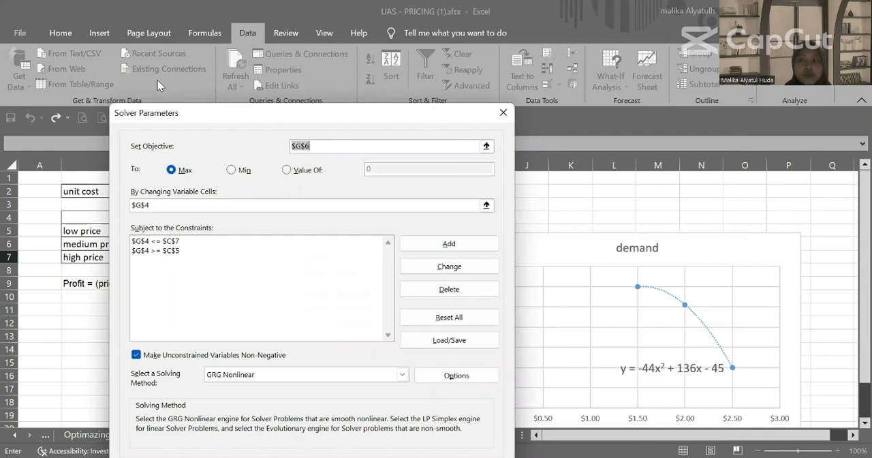
left_click_drag(262, 113, 583, 105)
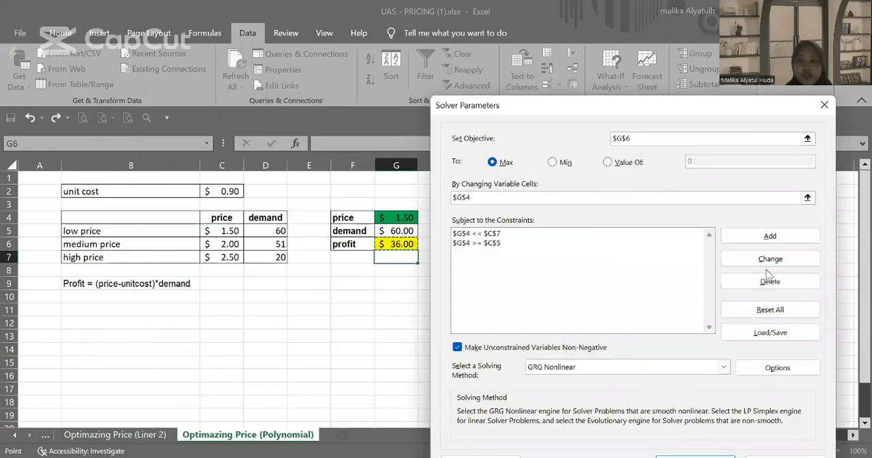
left_click(765, 238)
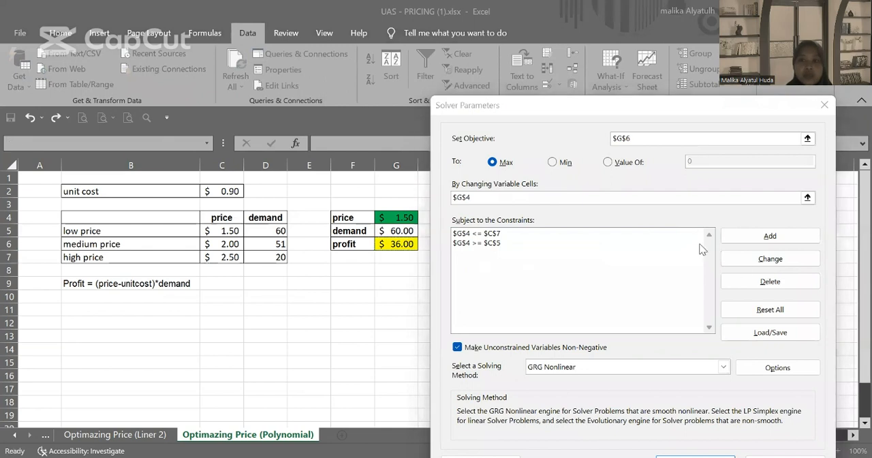
left_click(499, 197)
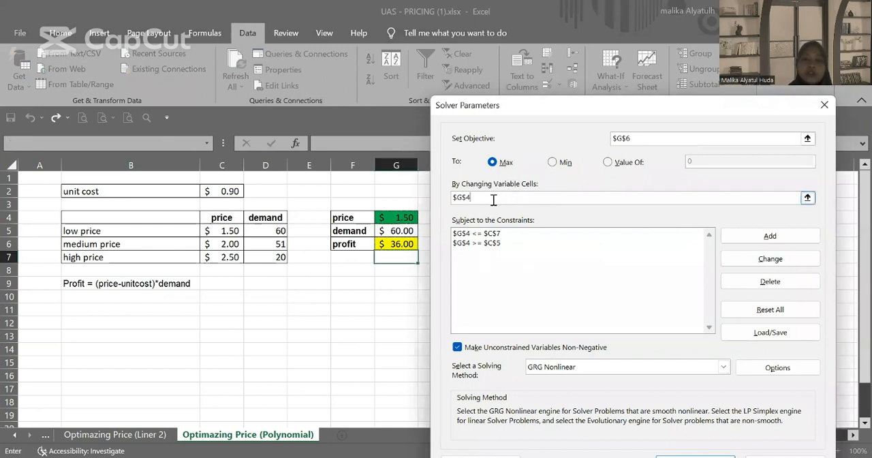
key("BackSpace")
key("BackSpace")
key("BackSpace")
key("BackSpace")
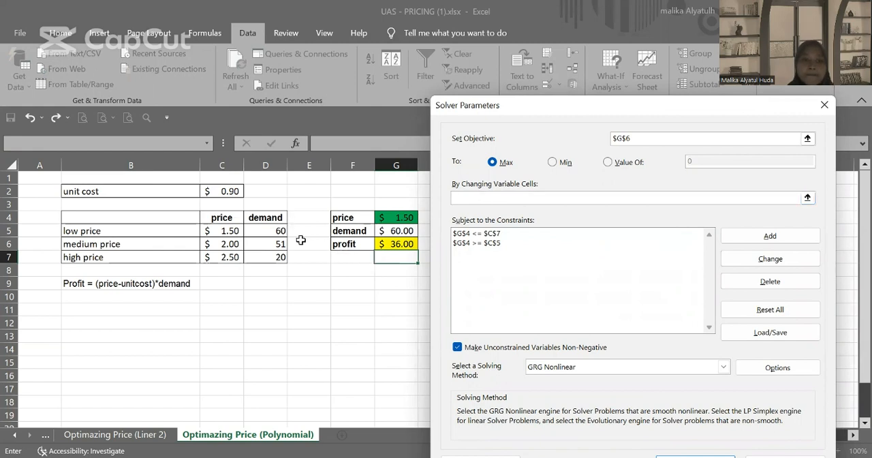
left_click(405, 218)
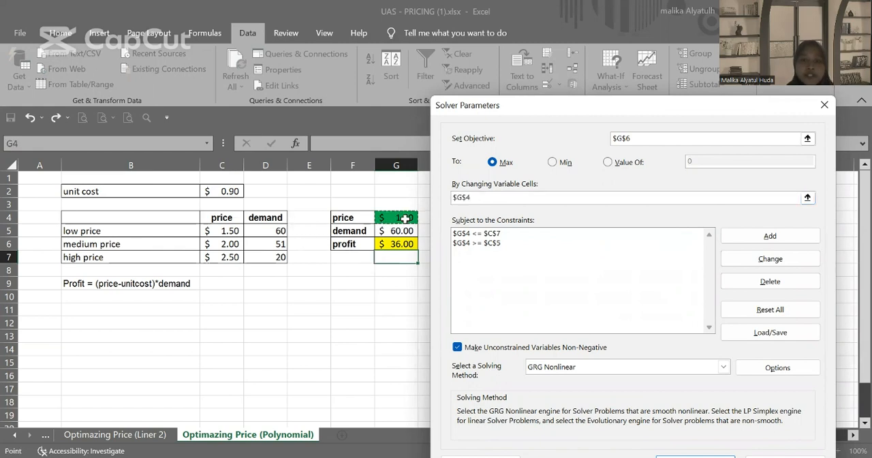
Step: Delete both existing Solver constraints on the price cell G4
left_click(487, 235)
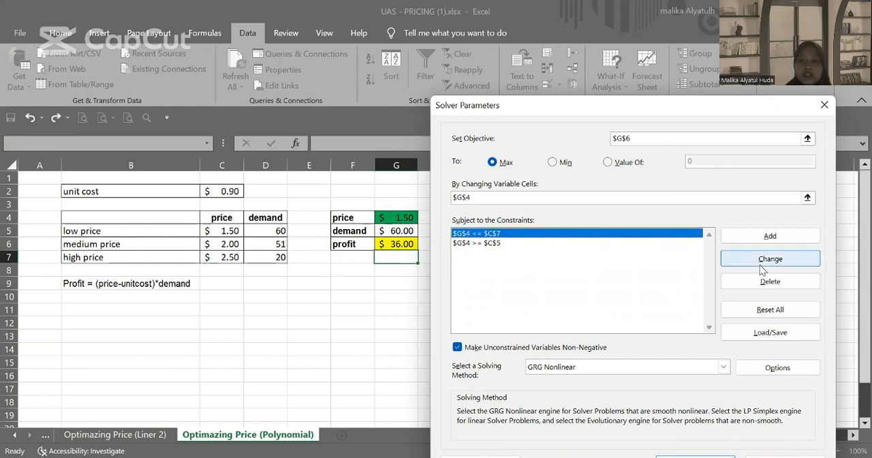
left_click(753, 279)
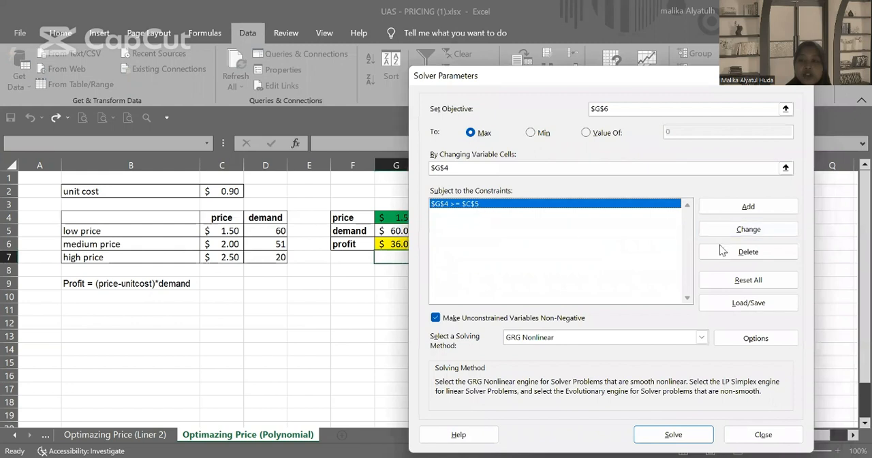
left_click(724, 252)
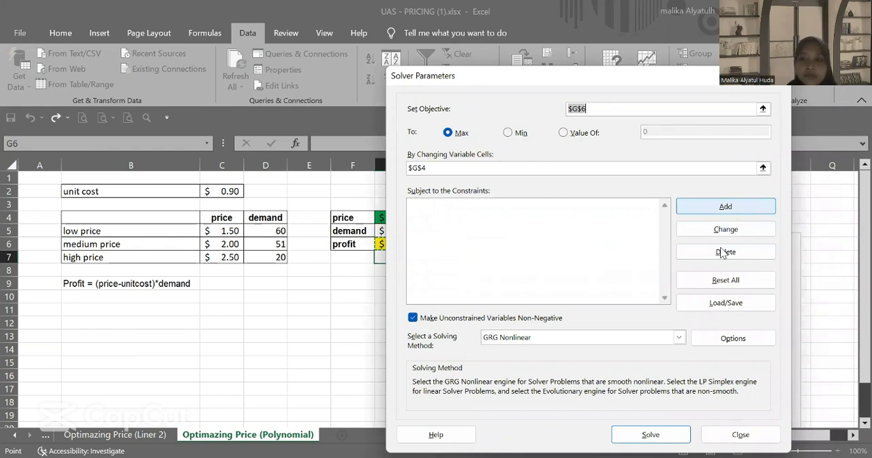
Step: Add a Solver constraint that keeps the price in G4 >= the low price in C5
left_click(725, 207)
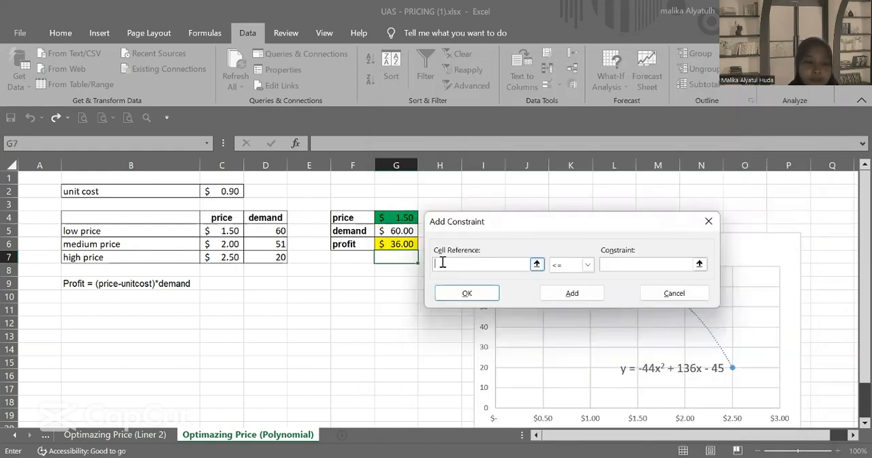
left_click(403, 218)
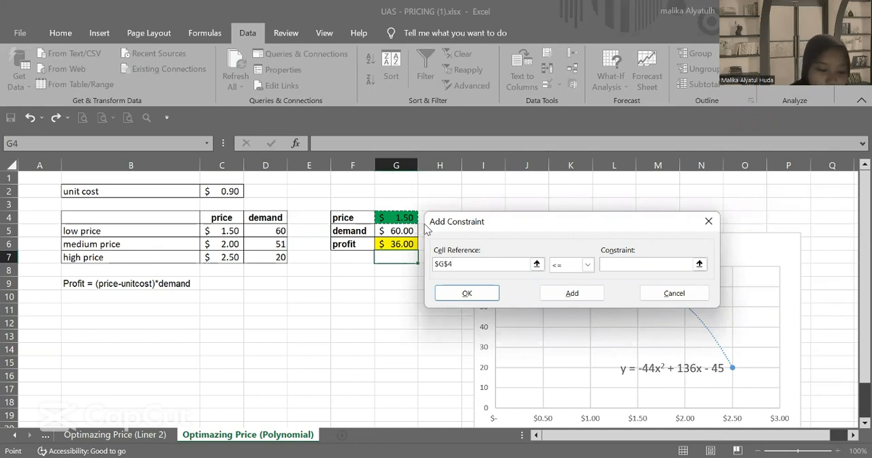
left_click(586, 265)
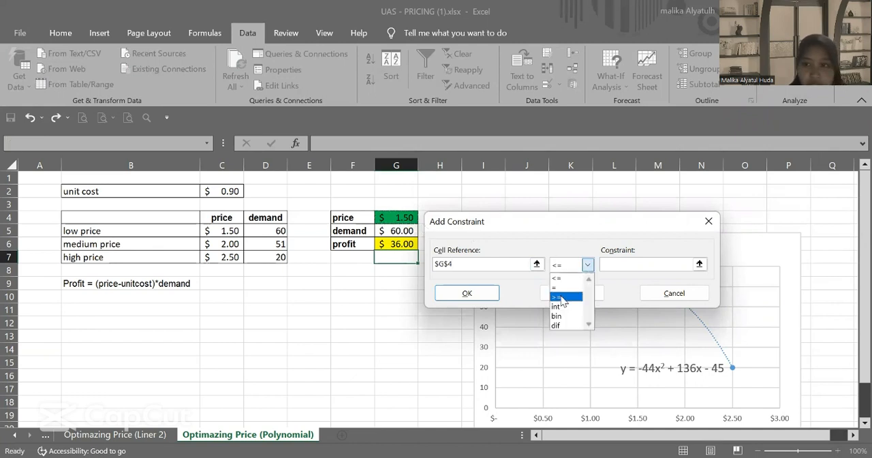
left_click(560, 297)
left_click(232, 230)
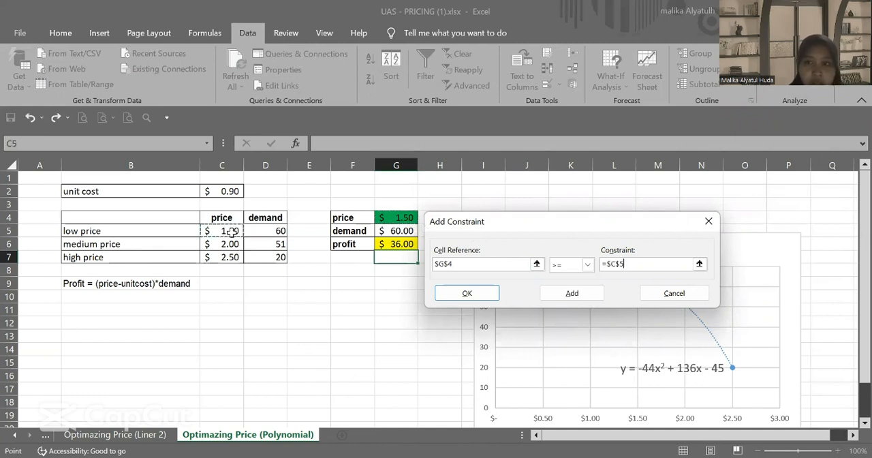
left_click(566, 296)
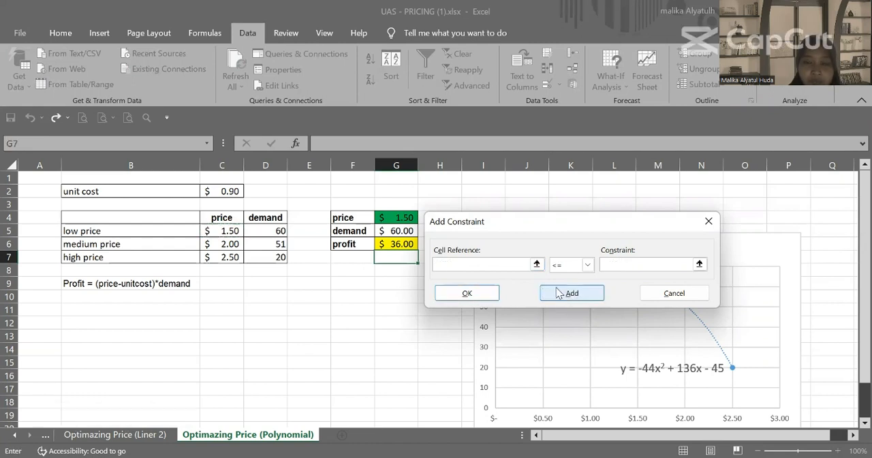
Step: Add a second Solver constraint, G4 <= the high price in C7, and return to the Solver parameters
left_click(398, 216)
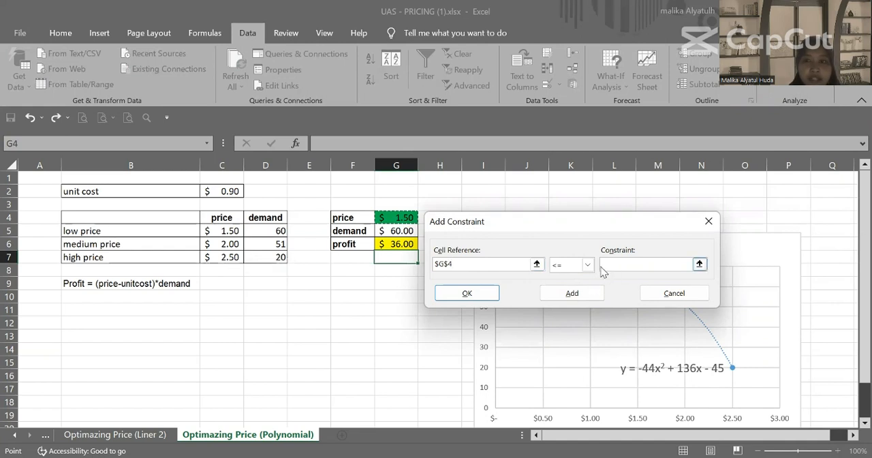
left_click(623, 273)
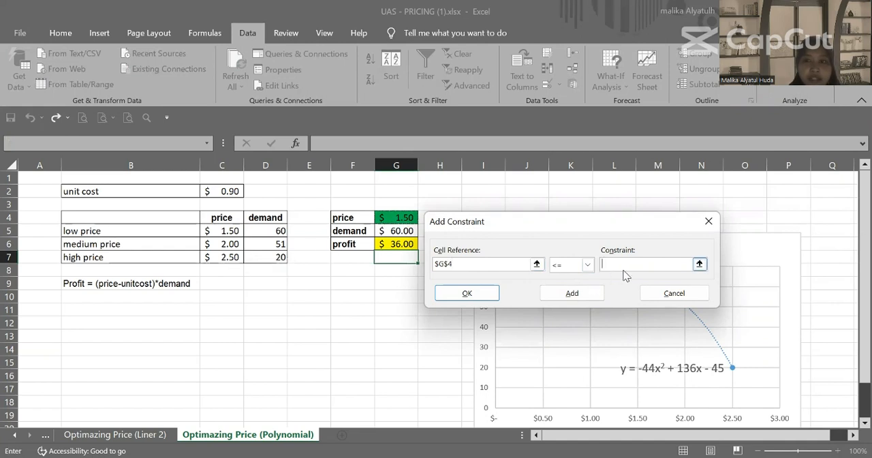
left_click(227, 257)
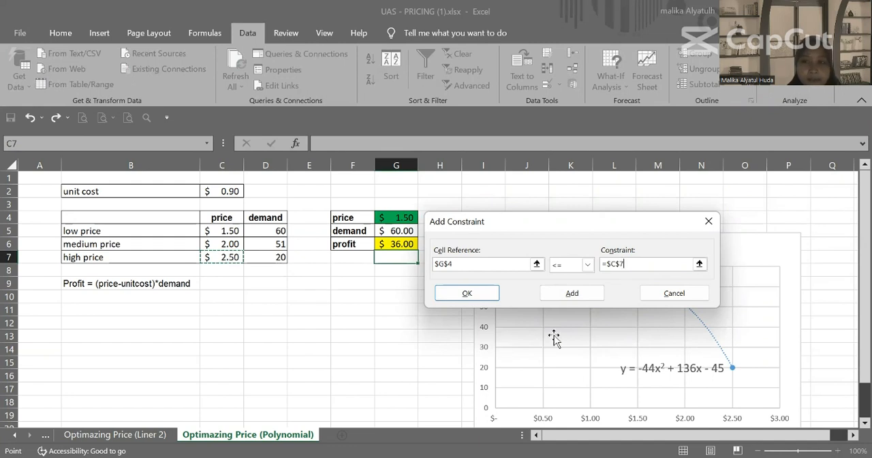
left_click(586, 294)
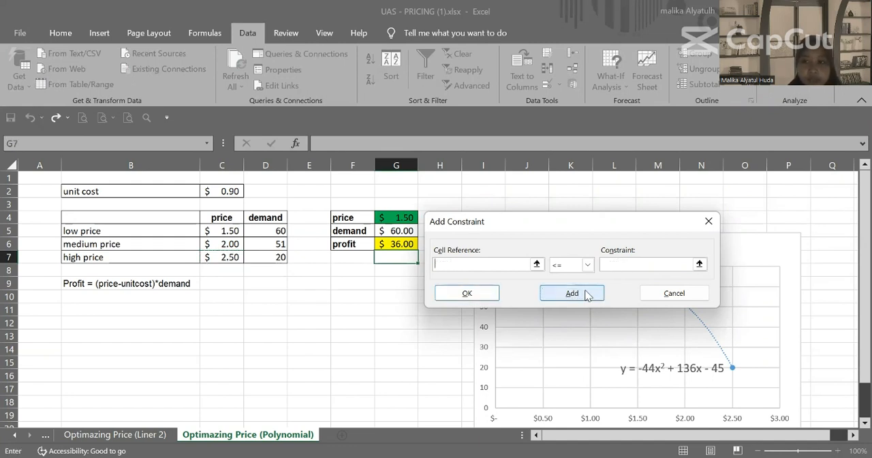
left_click(705, 221)
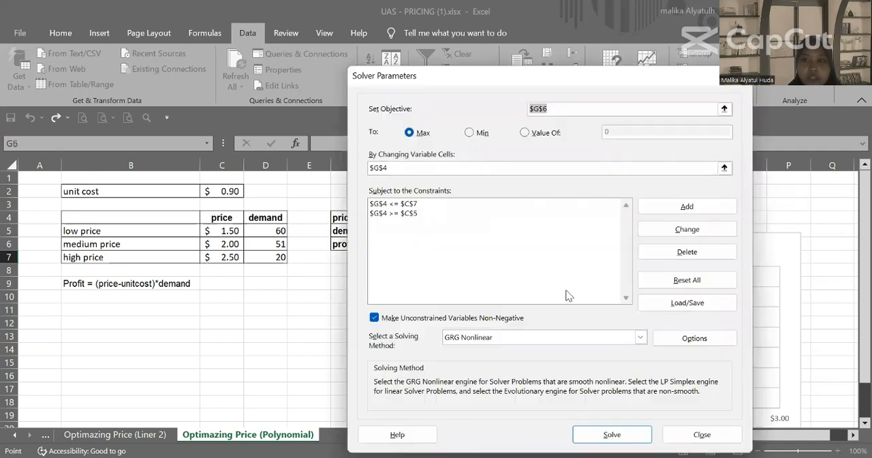
Step: Solve for the profit-maximizing price and keep the Solver solution
left_click(612, 433)
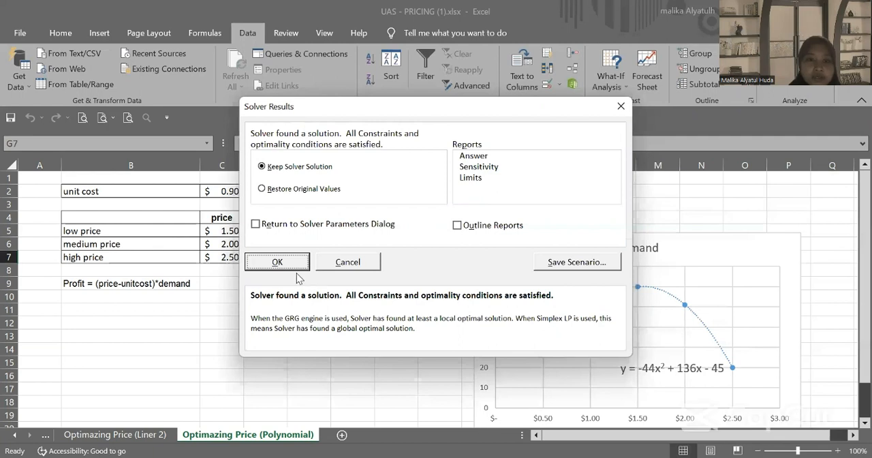
left_click(288, 261)
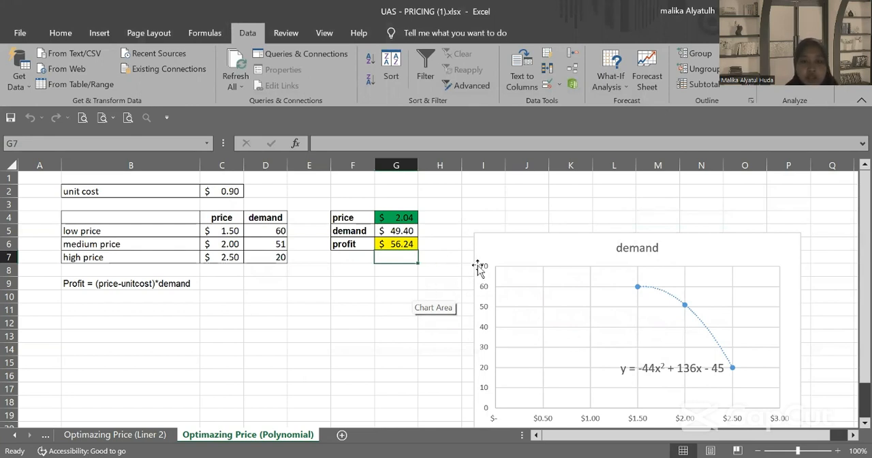
scroll(479, 269, "down", 1)
scroll(479, 269, "down", 2)
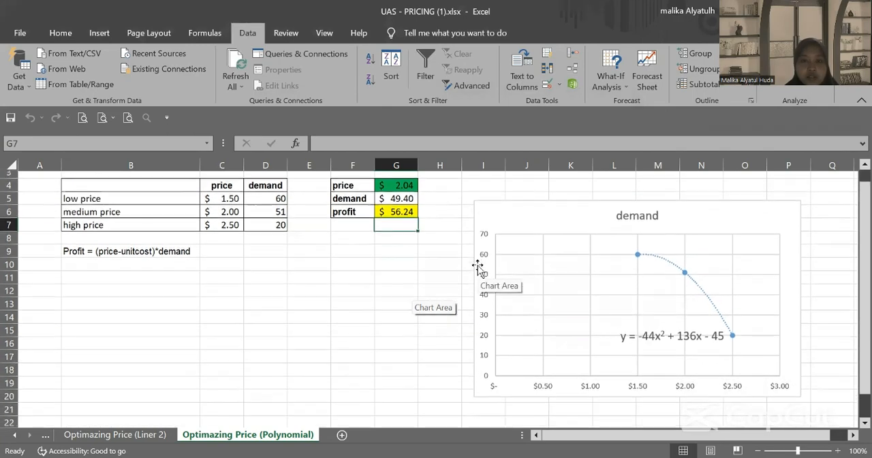
scroll(478, 269, "down", 1)
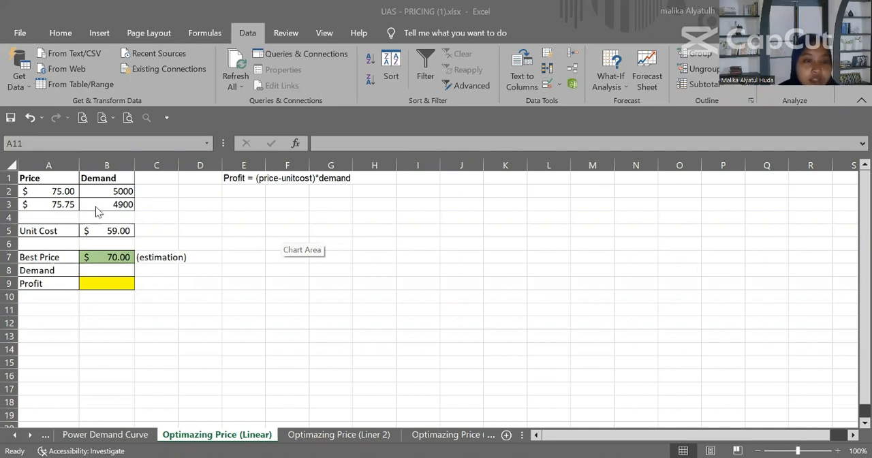
left_click(59, 177)
key("F2")
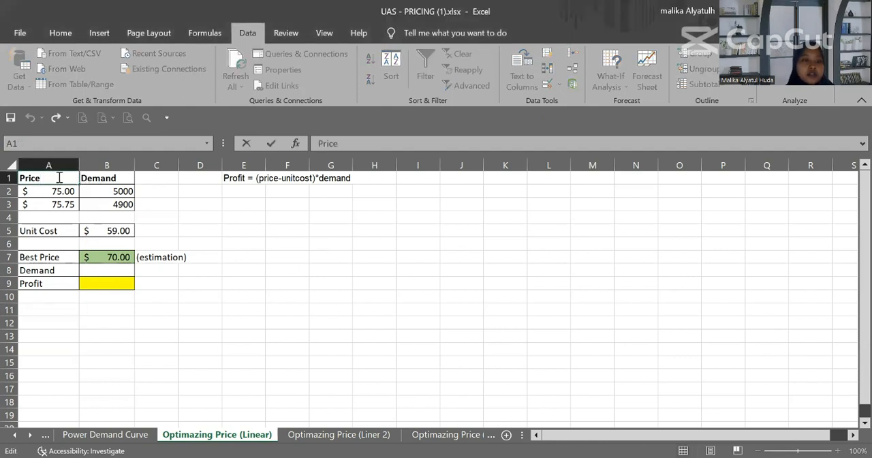
left_click(68, 190)
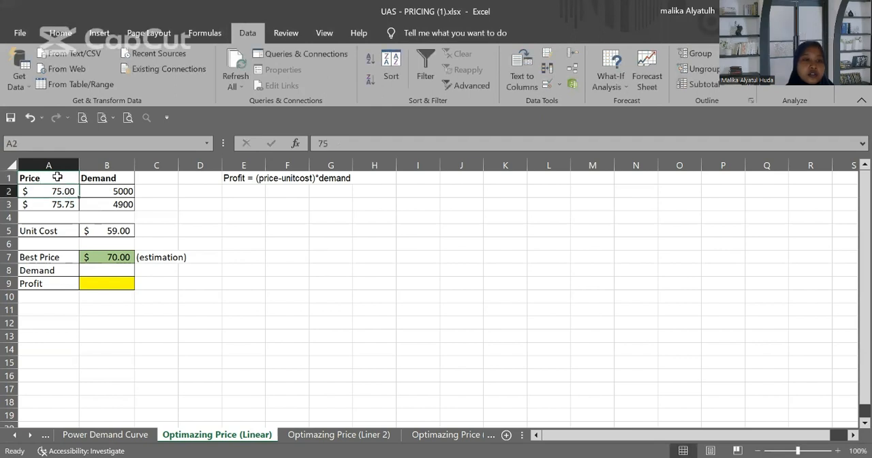
Step: Insert a scatter chart from A1:B3 and swap its rows and columns so demand is plotted against price
left_click(57, 177)
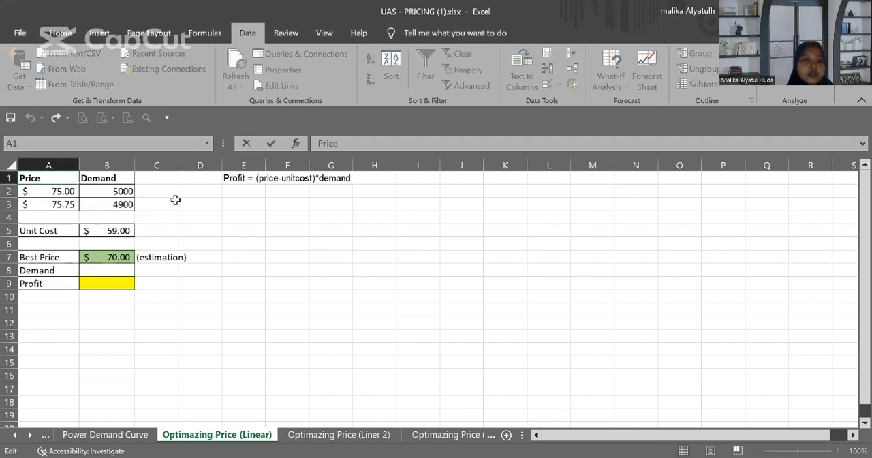
left_click(175, 199)
left_click_drag(59, 179, 114, 204)
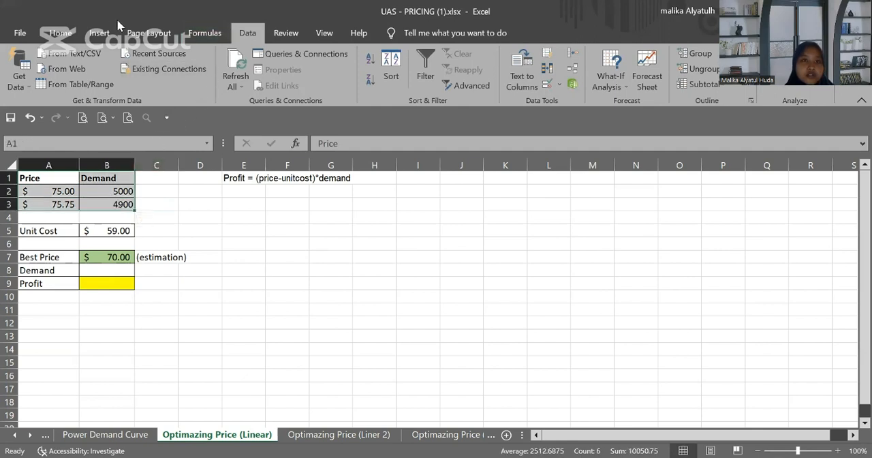
left_click(101, 34)
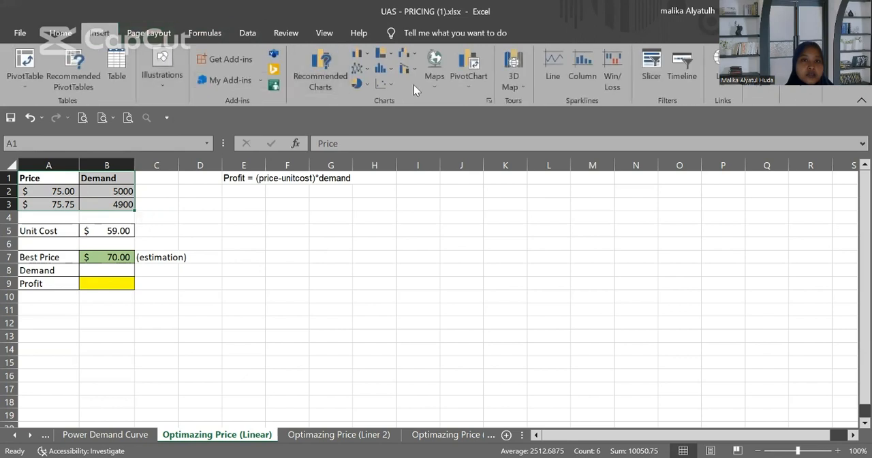
left_click(392, 90)
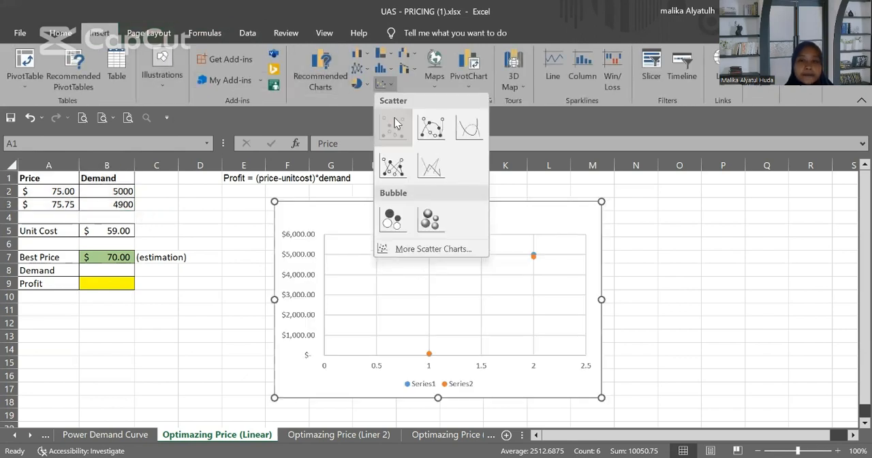
left_click(394, 124)
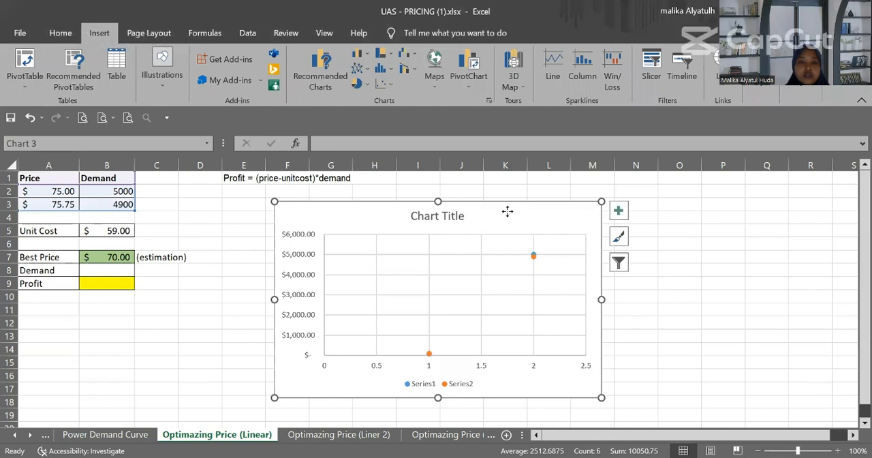
left_click_drag(507, 213, 506, 184)
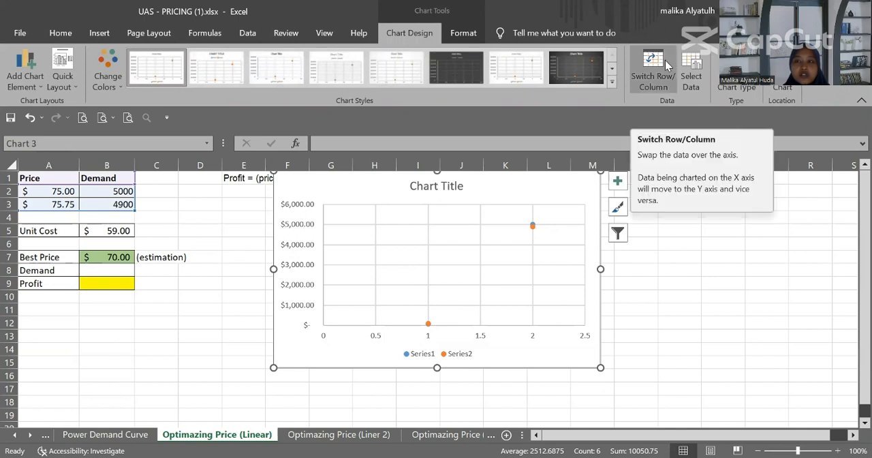
left_click(666, 64)
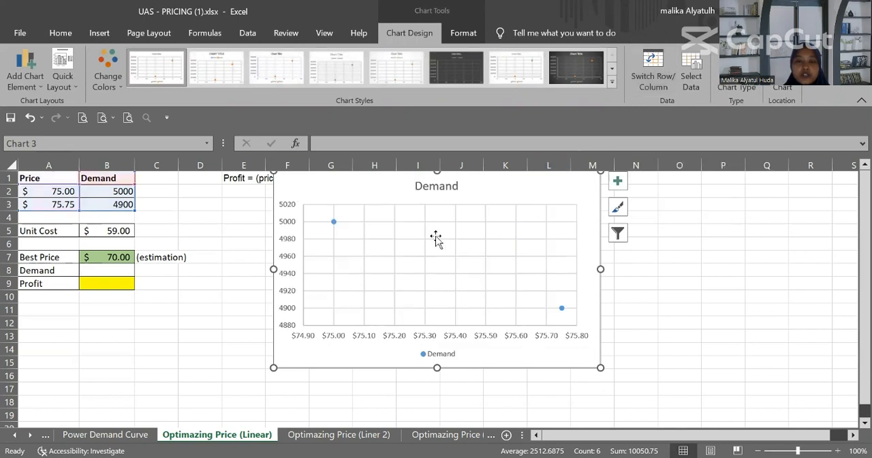
Step: Add a linear trendline to the Demand series and display its equation on the chart
left_click(334, 223)
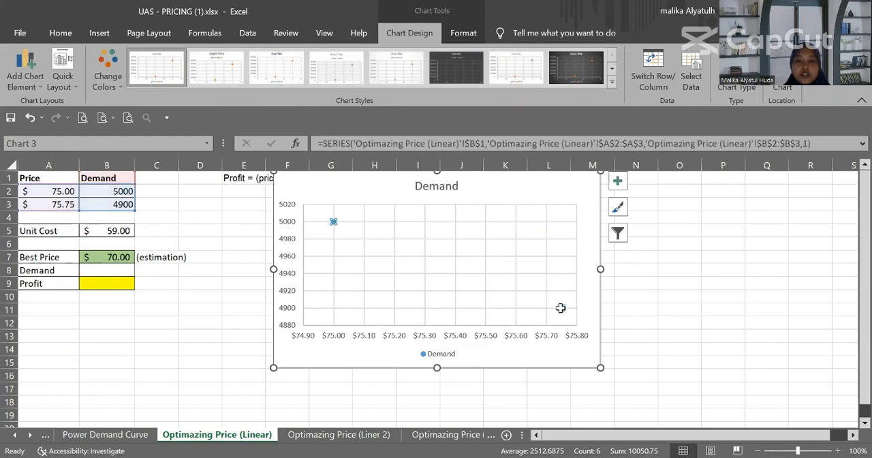
right_click(561, 307)
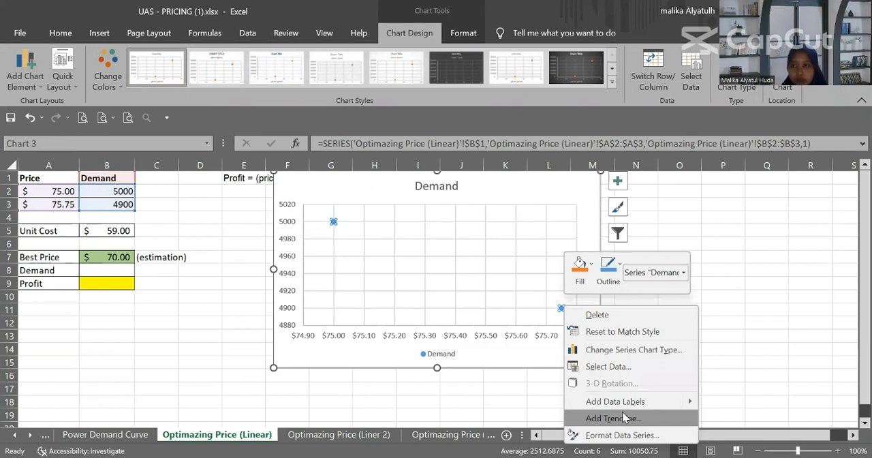
key("Return")
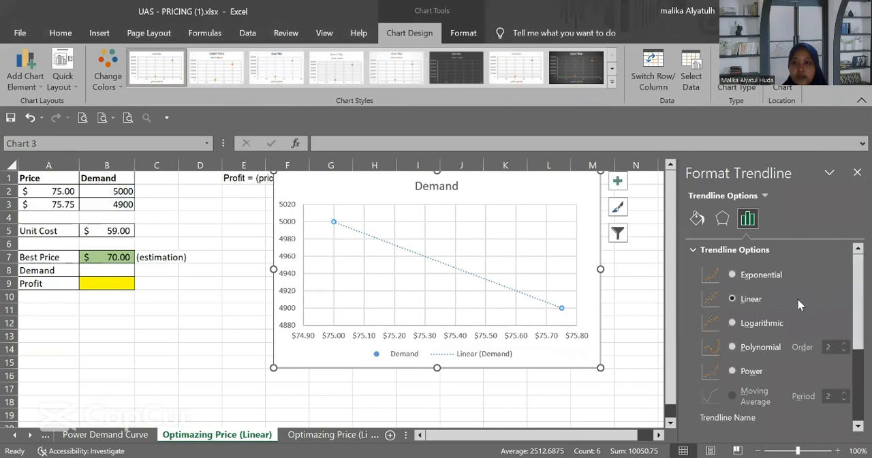
left_click_drag(853, 284, 851, 356)
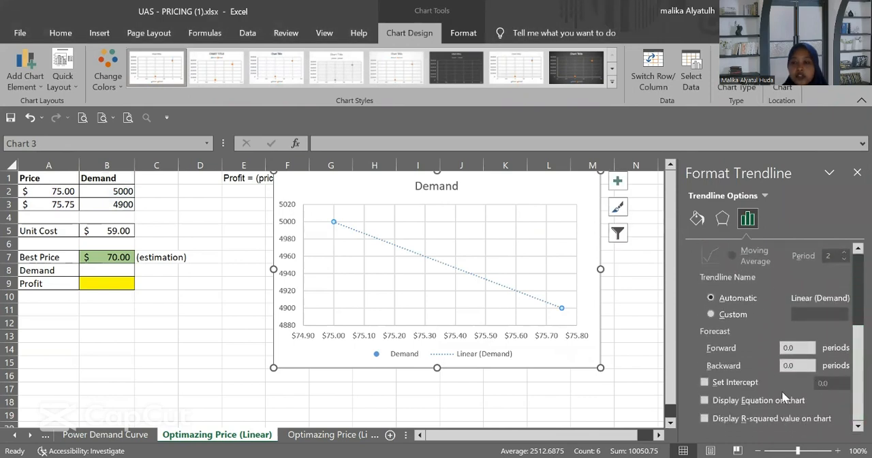
left_click(715, 405)
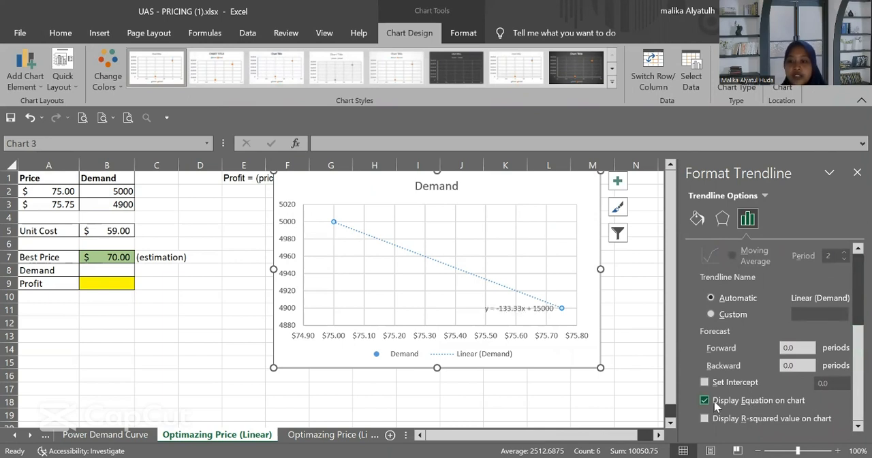
Step: Set the trendline equation's font size to 14 and move the chart below the profit formula note in row 1
left_click(502, 308)
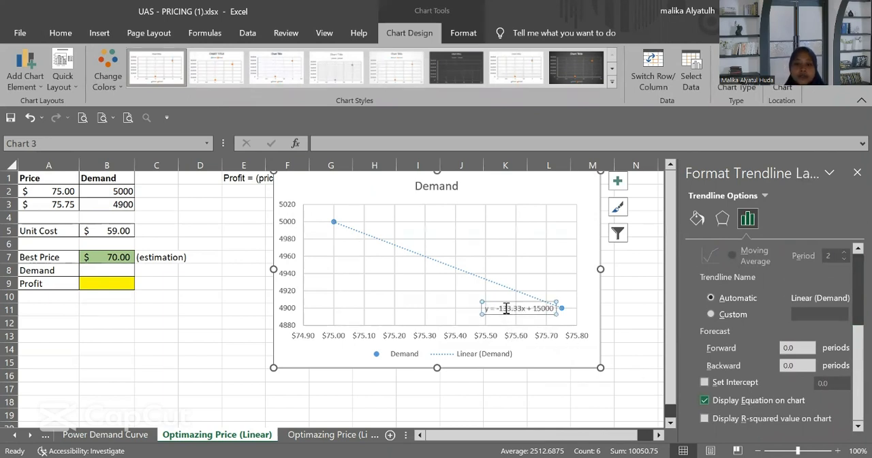
left_click(60, 32)
left_click(162, 58)
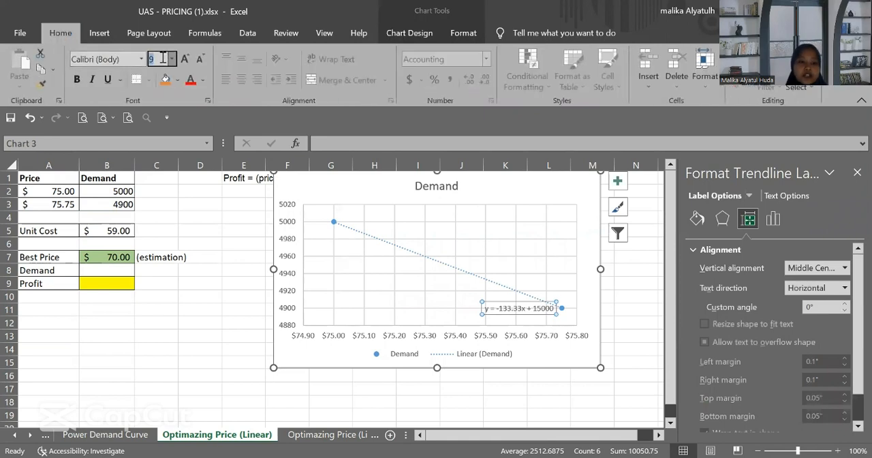
type("14")
key("Return")
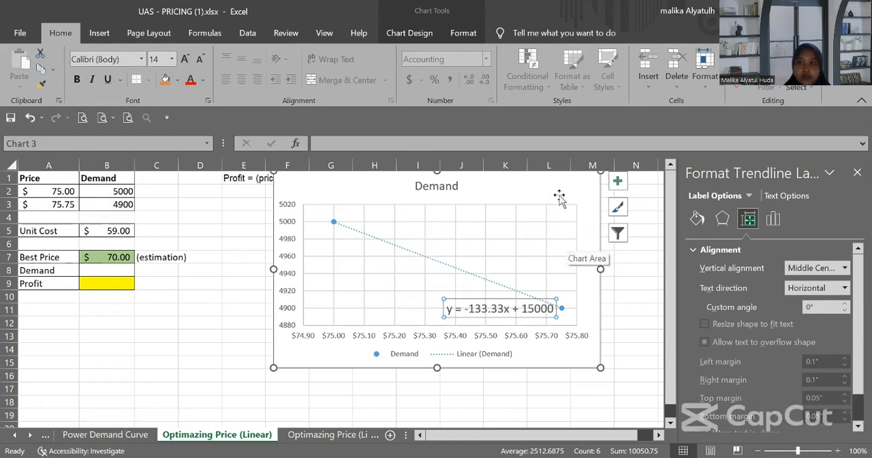
left_click(857, 173)
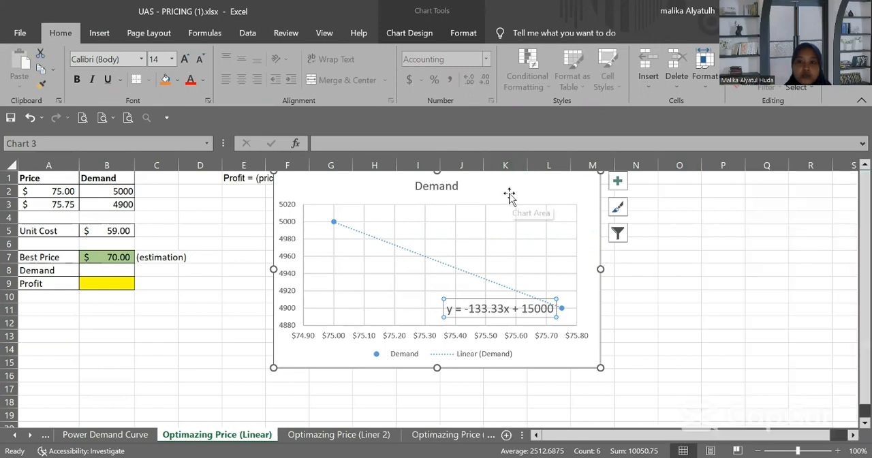
left_click_drag(511, 193, 574, 256)
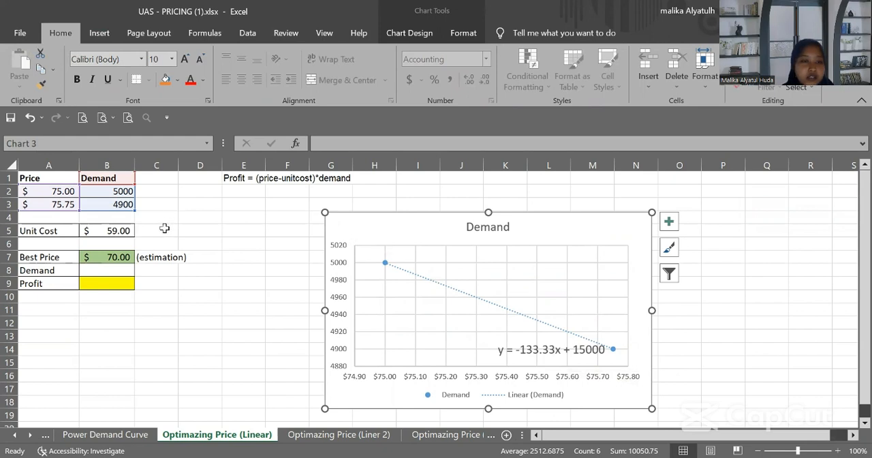
Step: Write the demand equation as text in A11: demand = 15000-133.33*price
left_click(32, 312)
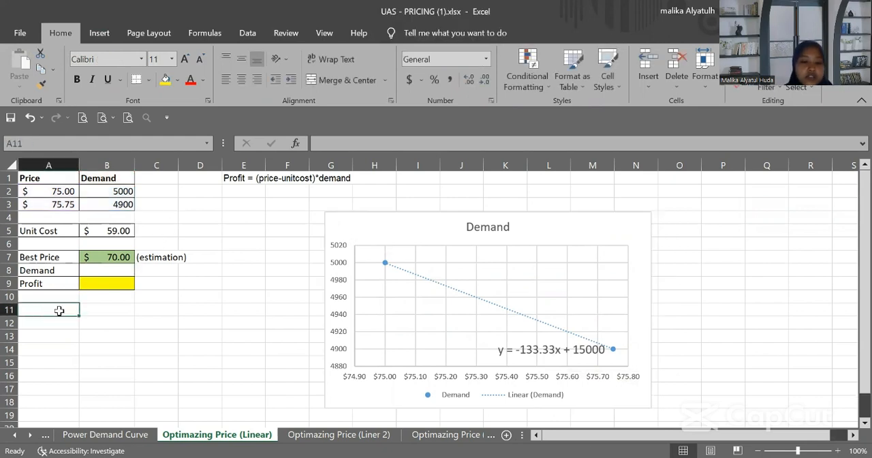
type("dem")
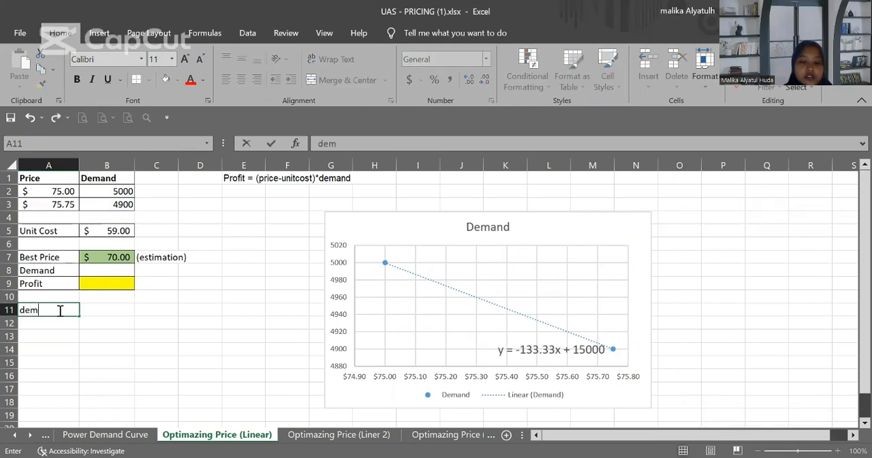
type("and = 15000")
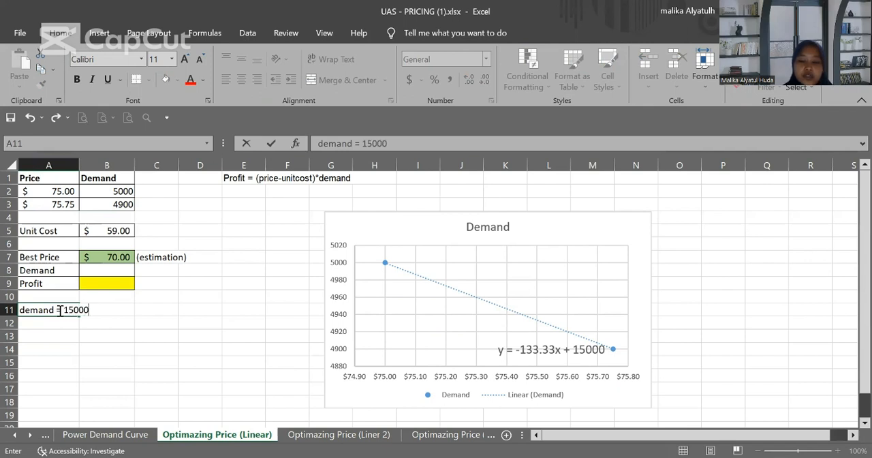
type("-133.33")
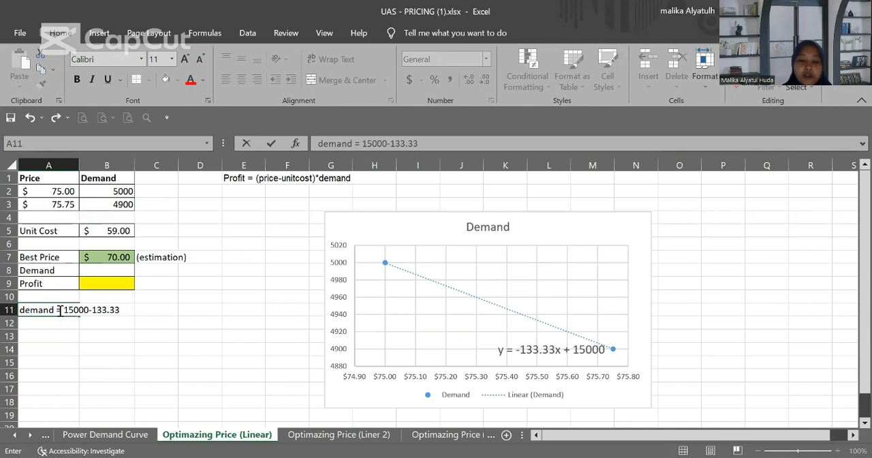
type("*price")
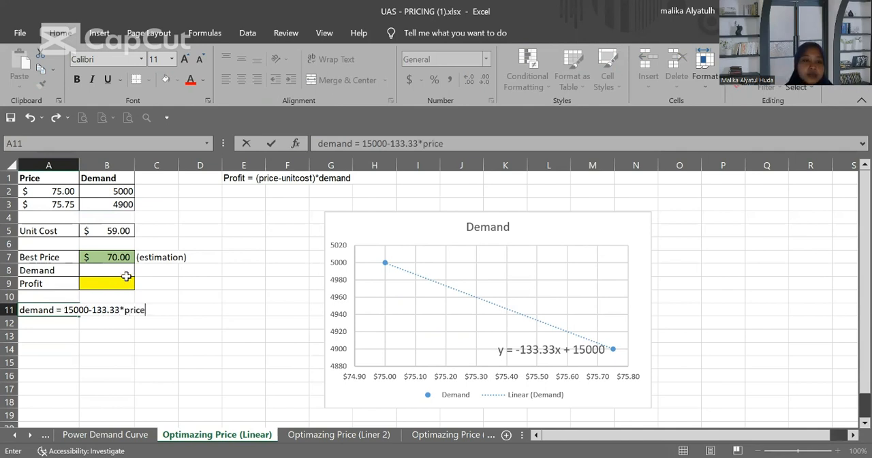
Step: Calculate the demand in B8 from the best price with =15000-133.33*B7
left_click(120, 268)
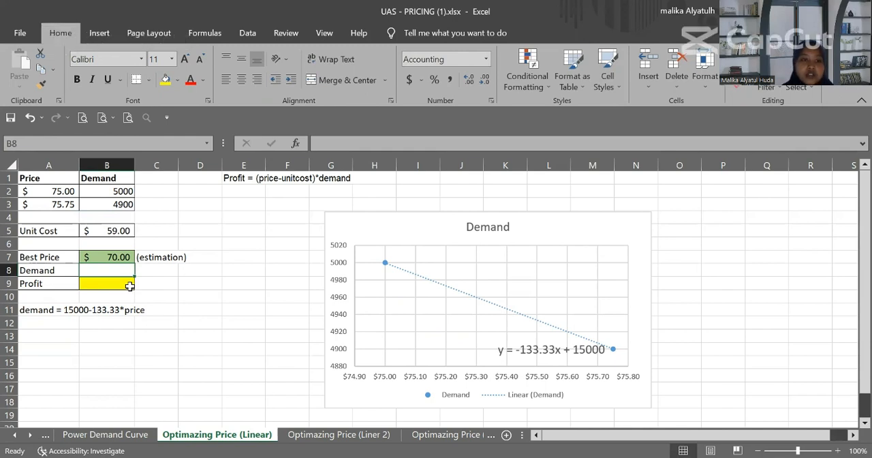
type("=1")
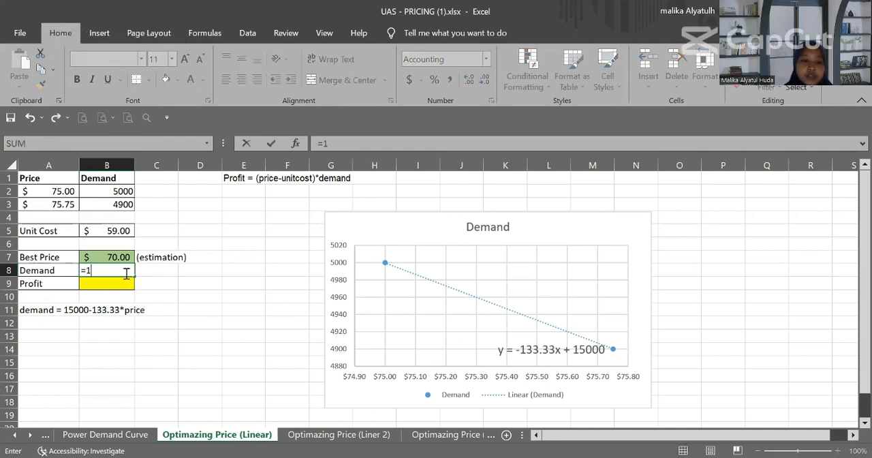
type("5000")
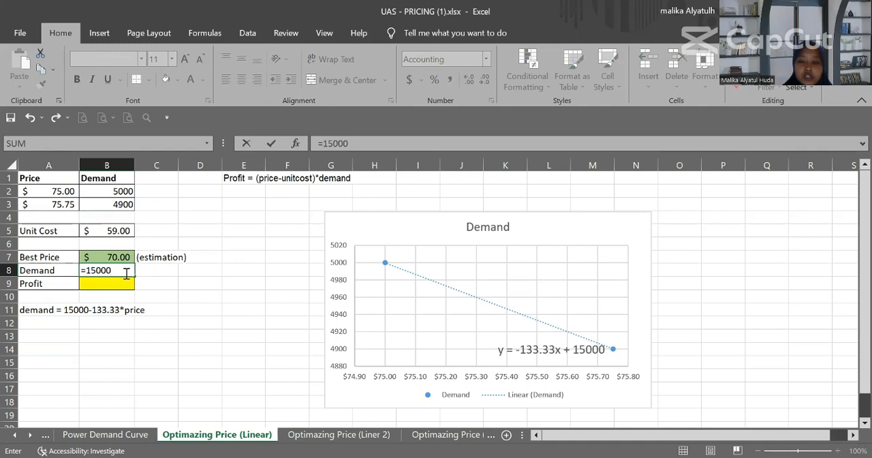
type("-13")
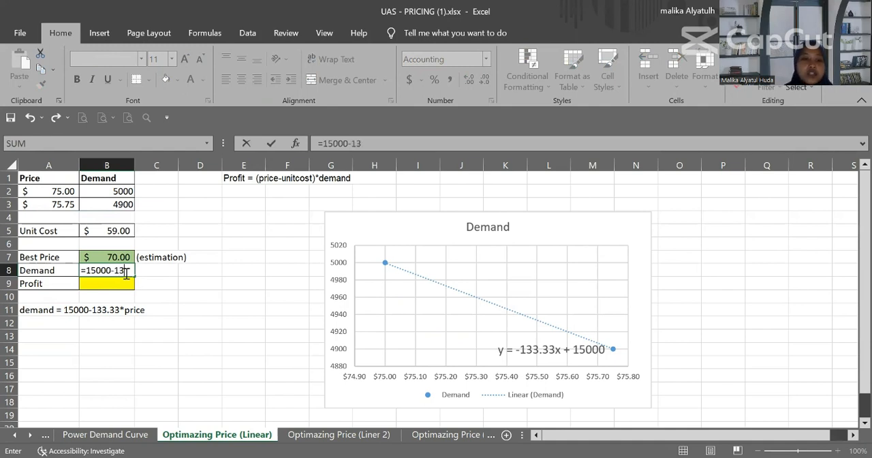
type("3.33")
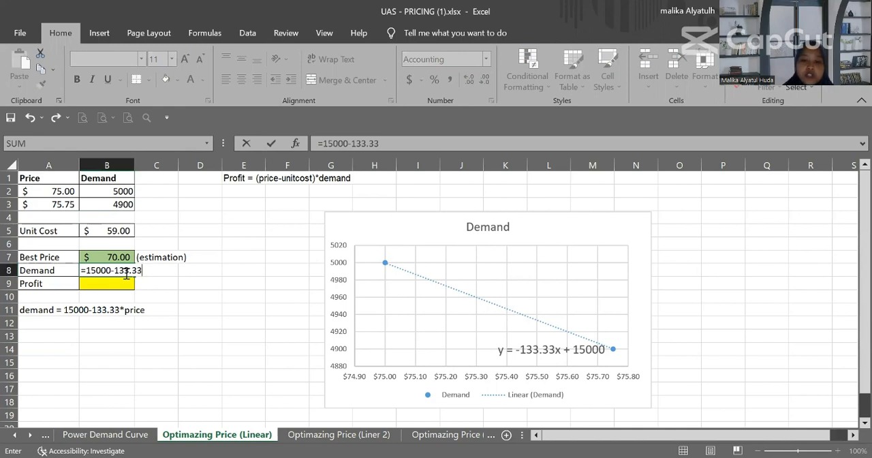
type("*")
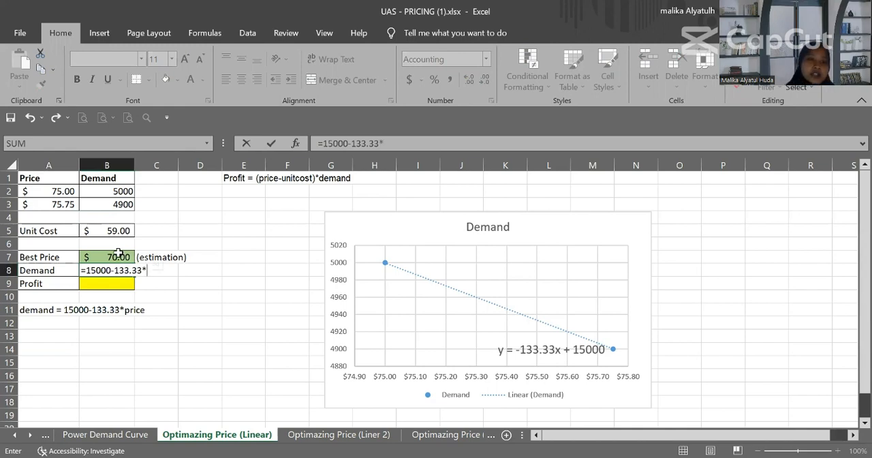
left_click(118, 256)
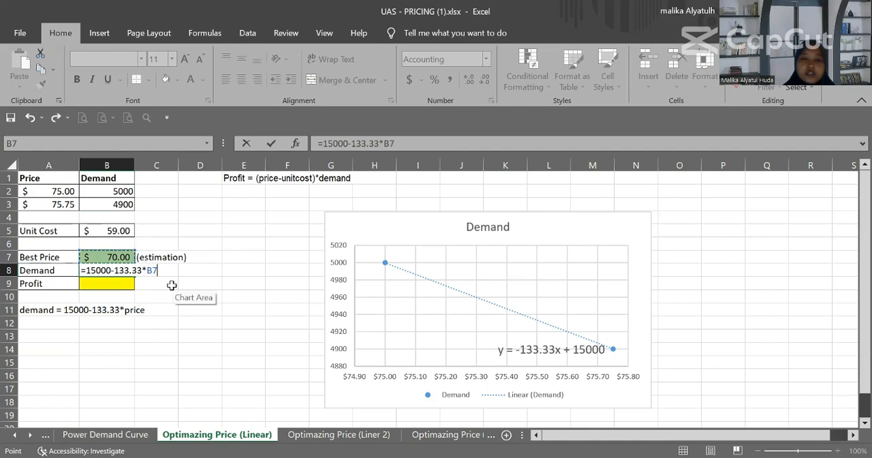
key("Return")
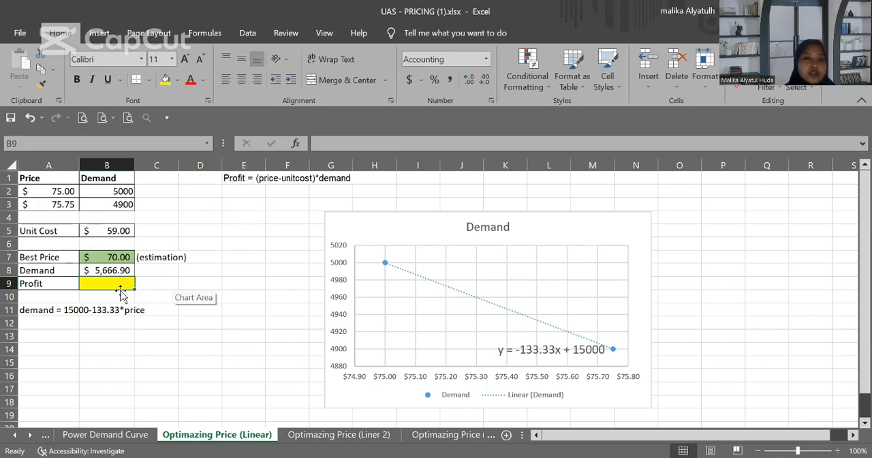
Step: Calculate the profit in B9 from the best price, unit cost and demand with =(B7-B5)*B8
type("=")
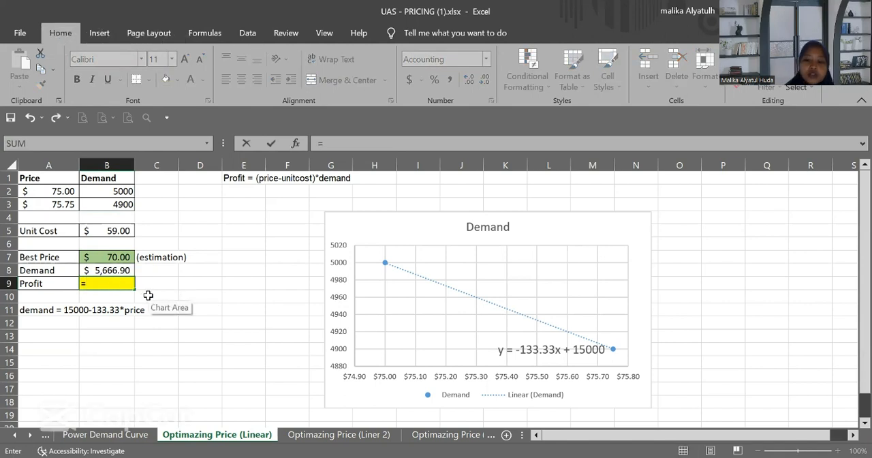
type("(")
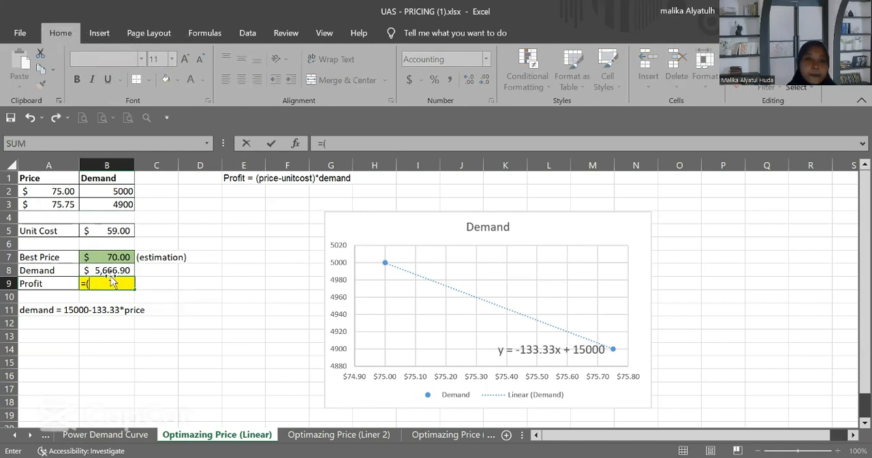
left_click(93, 253)
type("-")
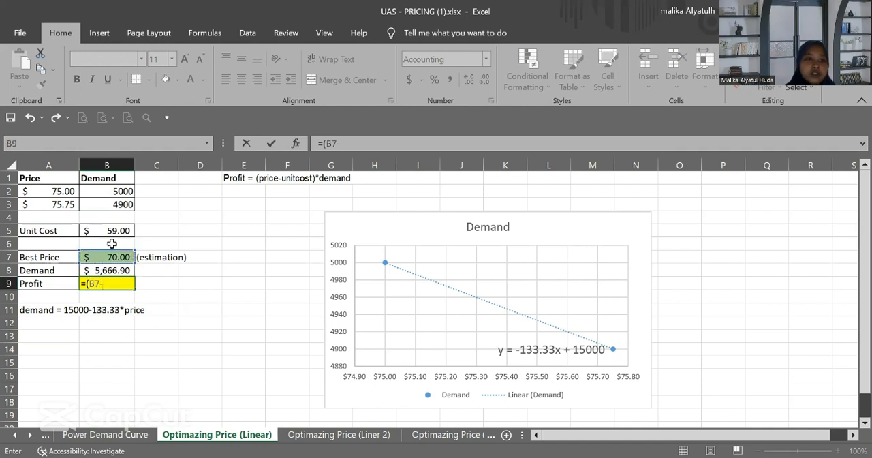
left_click(112, 229)
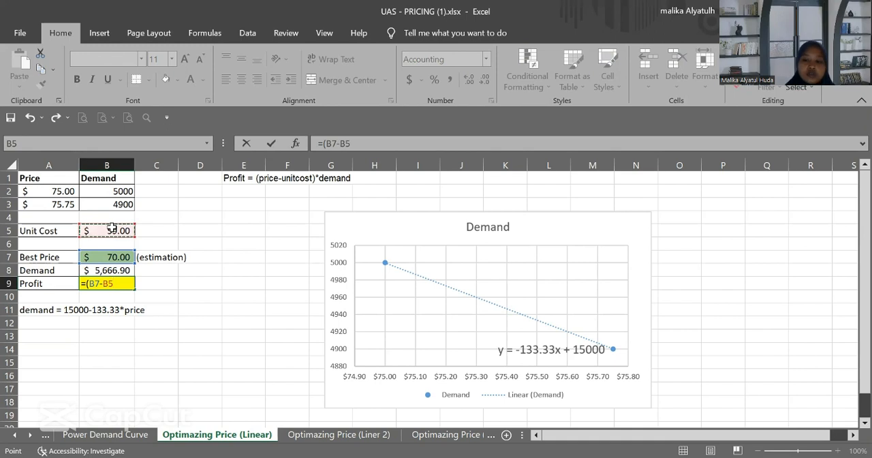
type(")*")
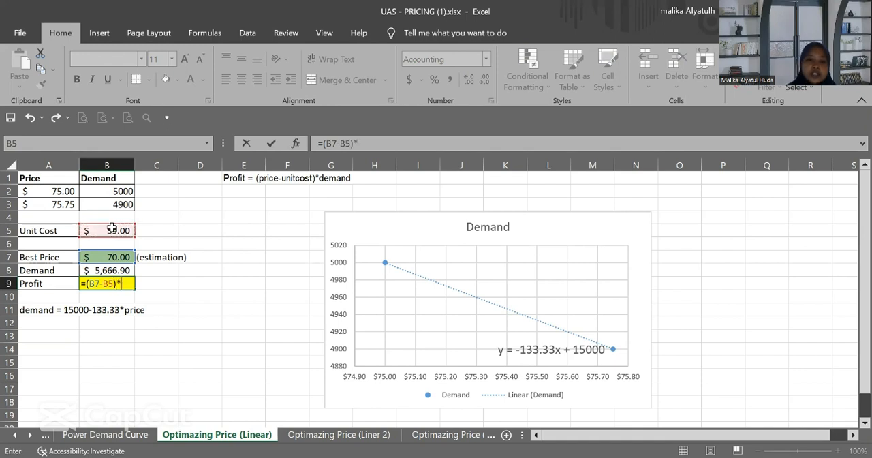
left_click(109, 269)
key("Return")
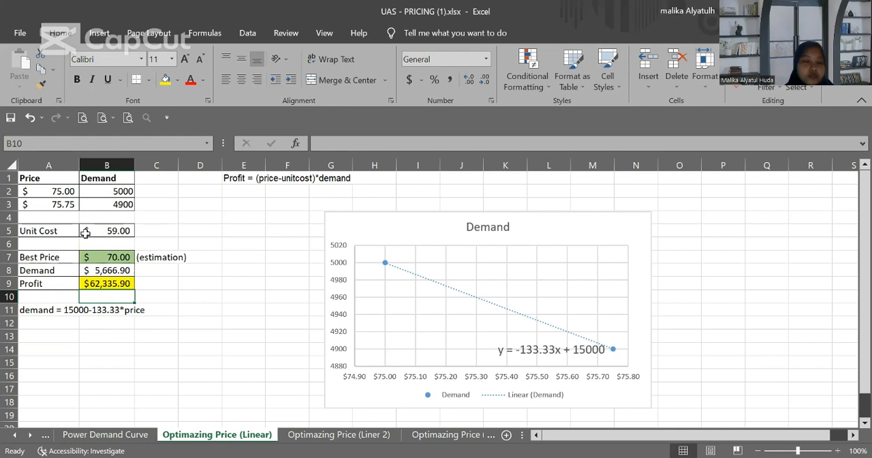
Step: Run Solver to maximize the profit in B9 by changing the best price in B7, and keep the solution
left_click(103, 282)
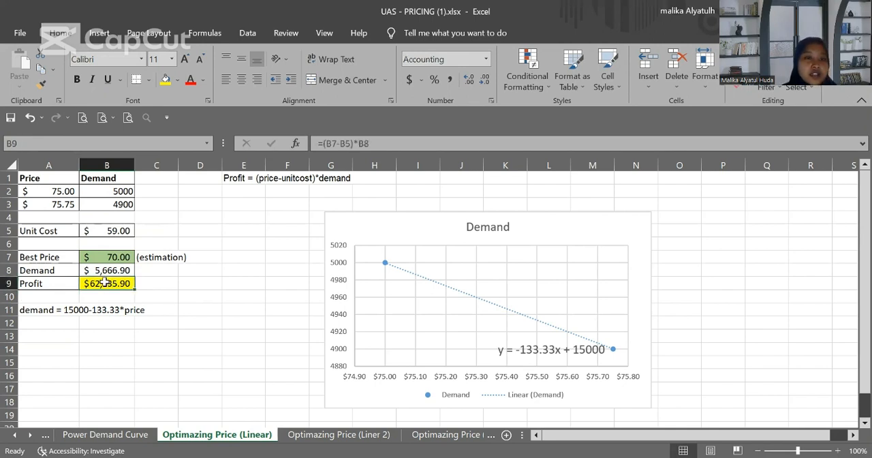
left_click(247, 33)
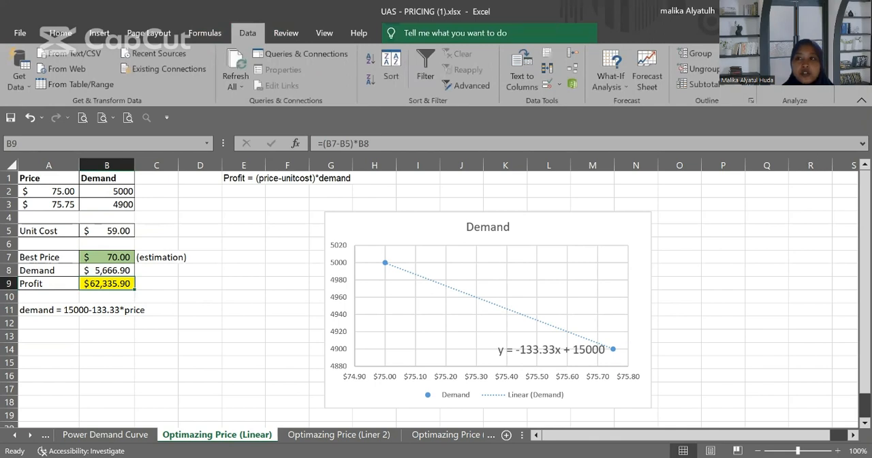
left_click(781, 69)
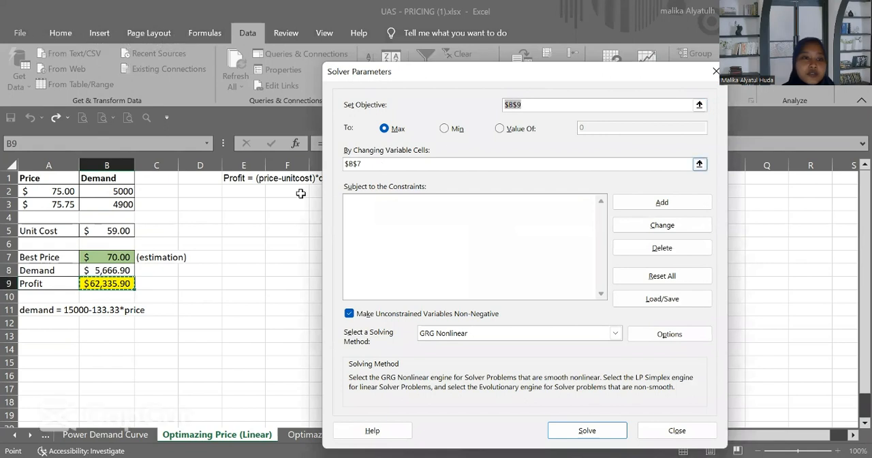
left_click(112, 284)
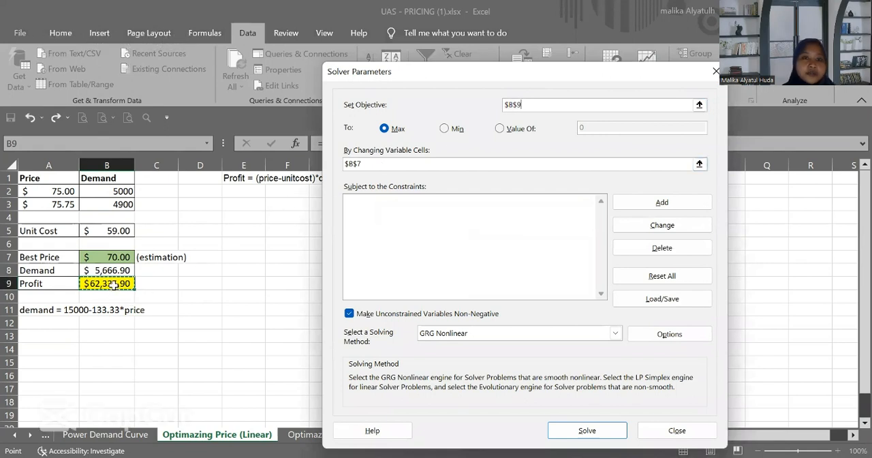
left_click(380, 165)
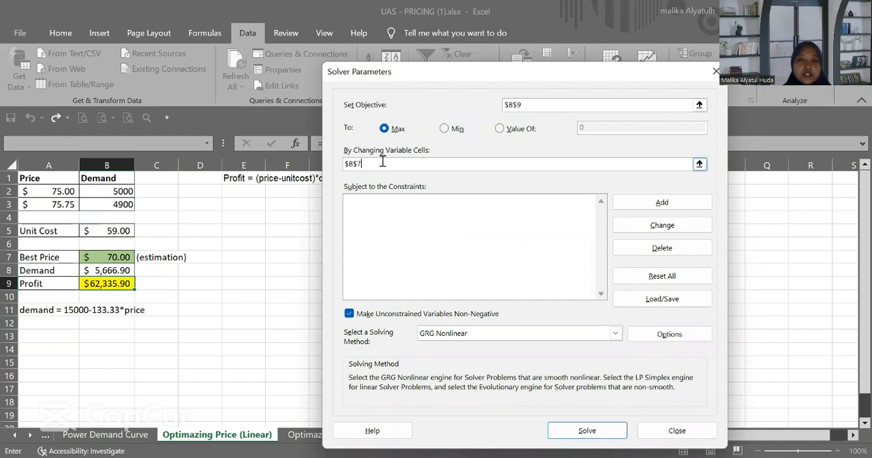
key("BackSpace")
key("BackSpace")
key("BackSpace")
key("BackSpace")
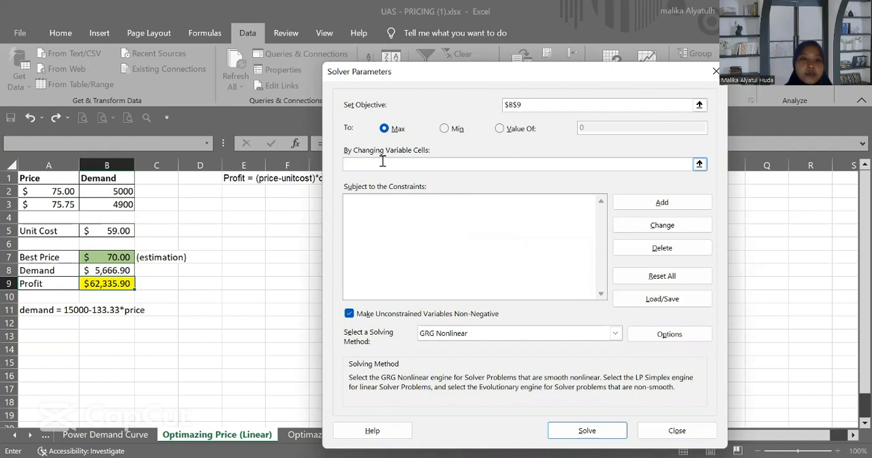
left_click(115, 257)
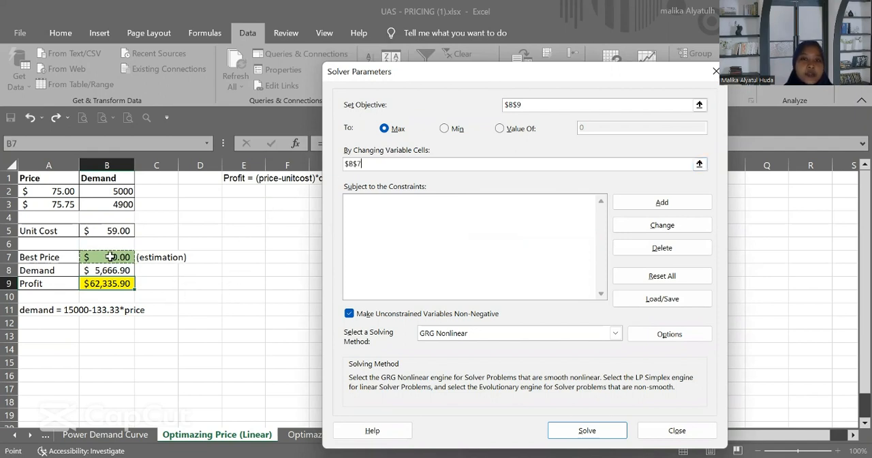
left_click(599, 427)
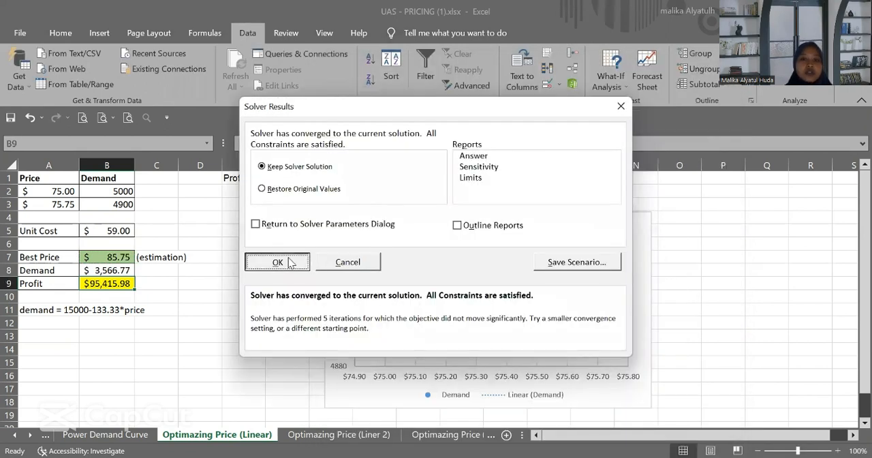
left_click(286, 259)
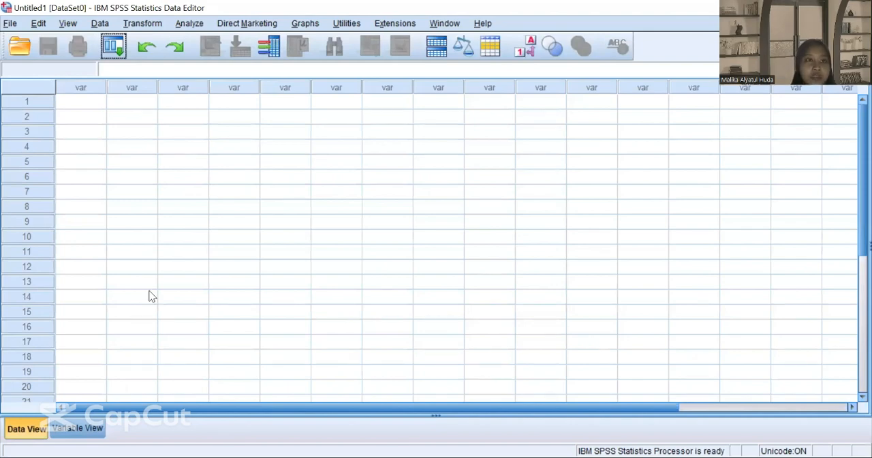
Step: Start generating an orthogonal design and add a factor named merek with the label "merek mobil"
left_click(100, 23)
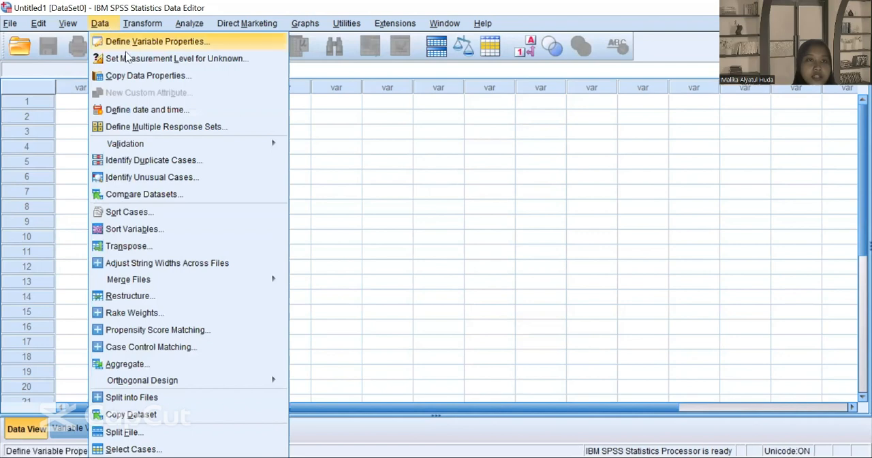
mouse_move(164, 382)
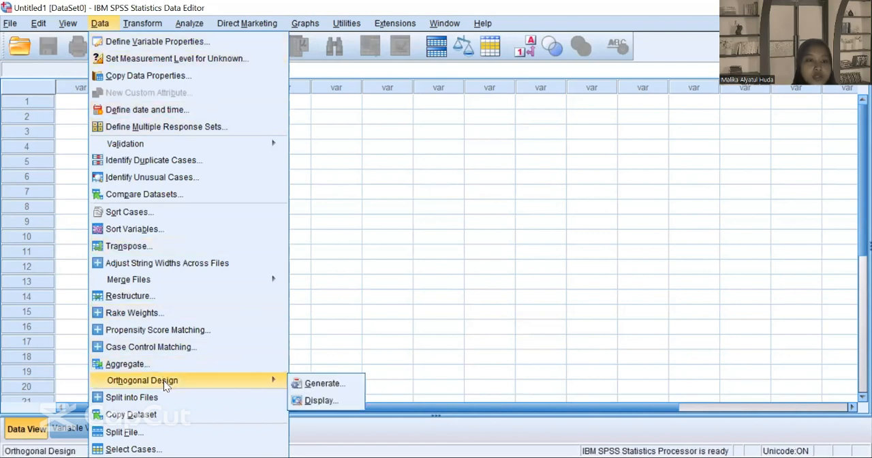
left_click(309, 383)
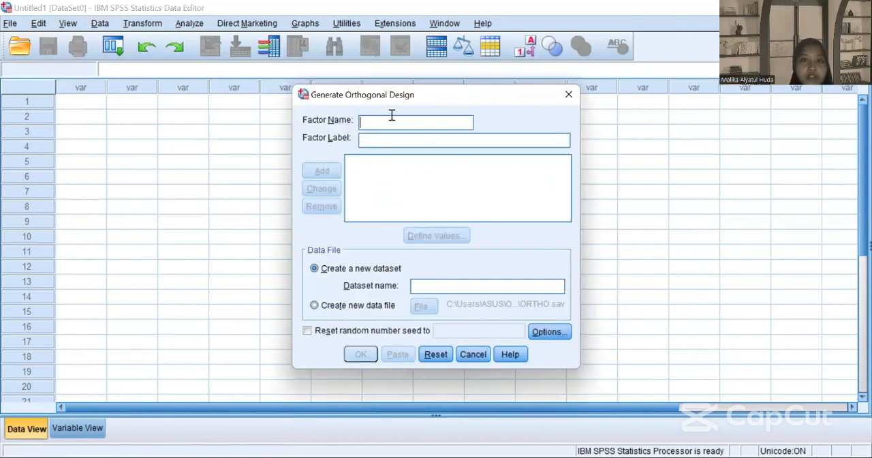
type("merek")
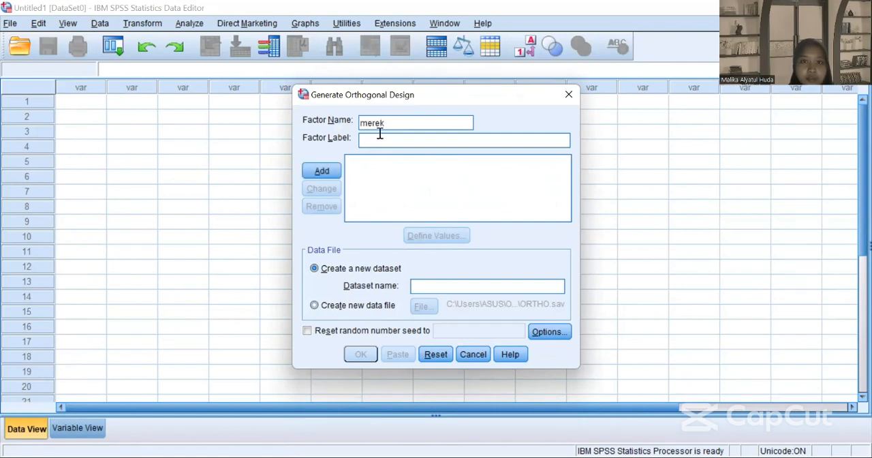
left_click(376, 140)
type("merek mo")
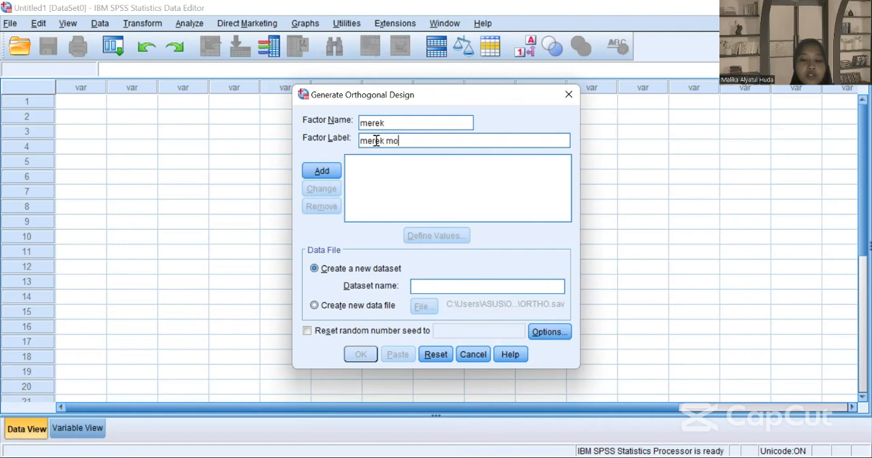
type("bil")
left_click(331, 171)
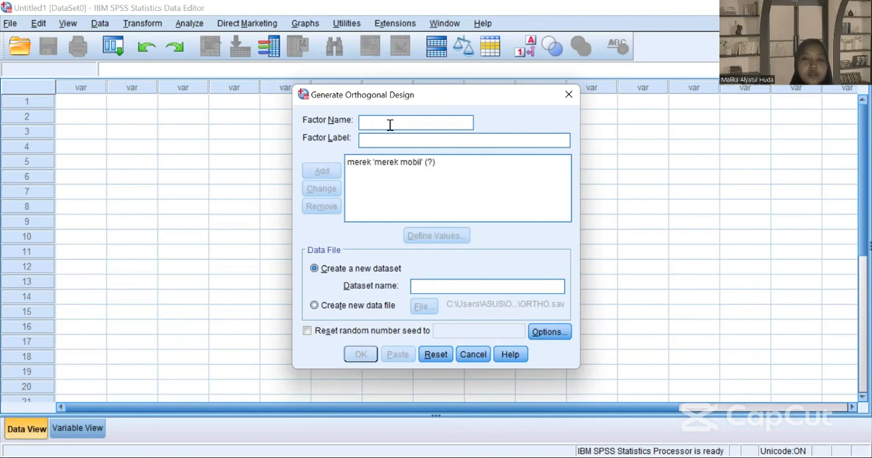
Step: Add a second factor named warna with the label "warna mobil" to the orthogonal design
type("warna")
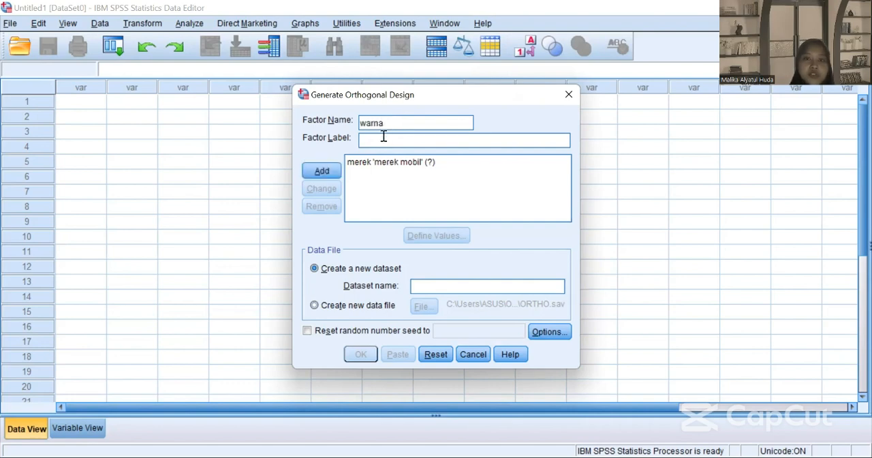
left_click(383, 136)
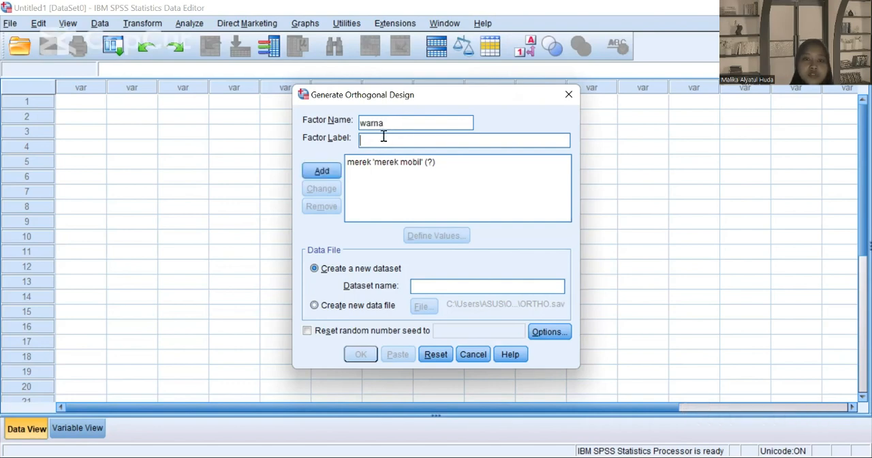
type("warna m")
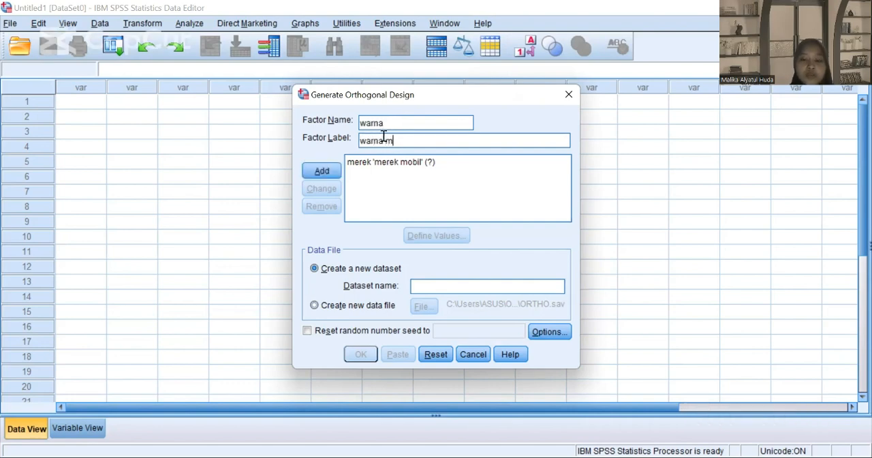
type("obil")
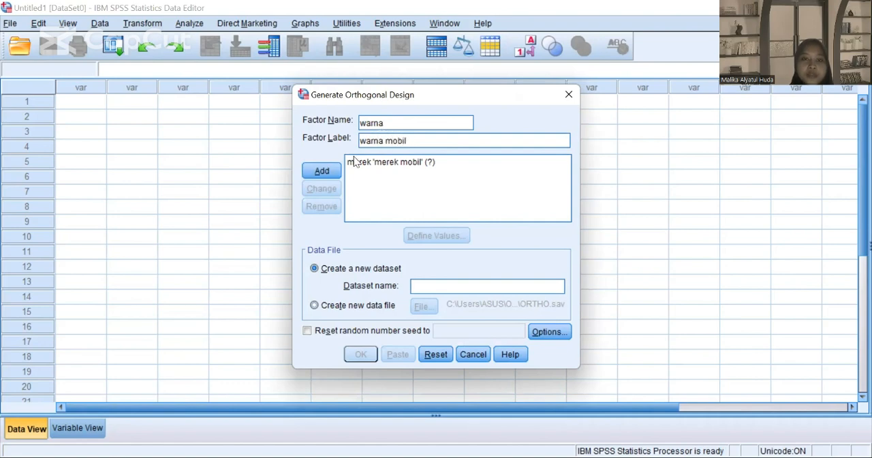
left_click(321, 171)
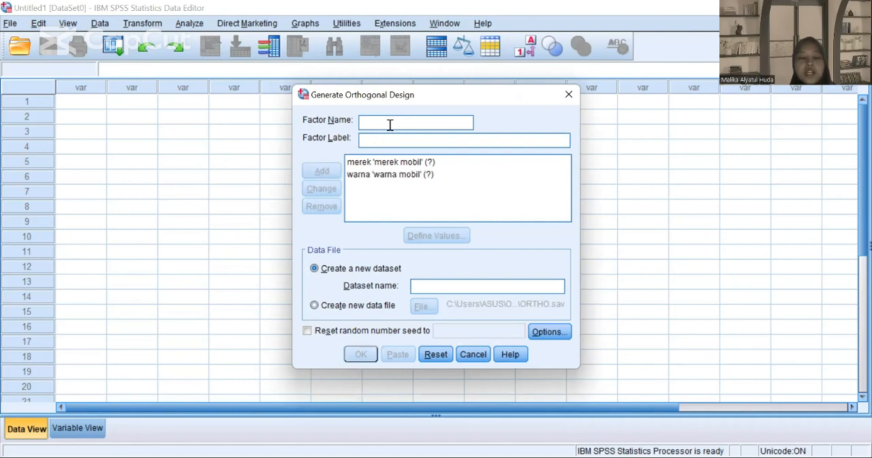
Step: Add a third factor named transmisi with the label "transmisi mobil" to the orthogonal design
type("t")
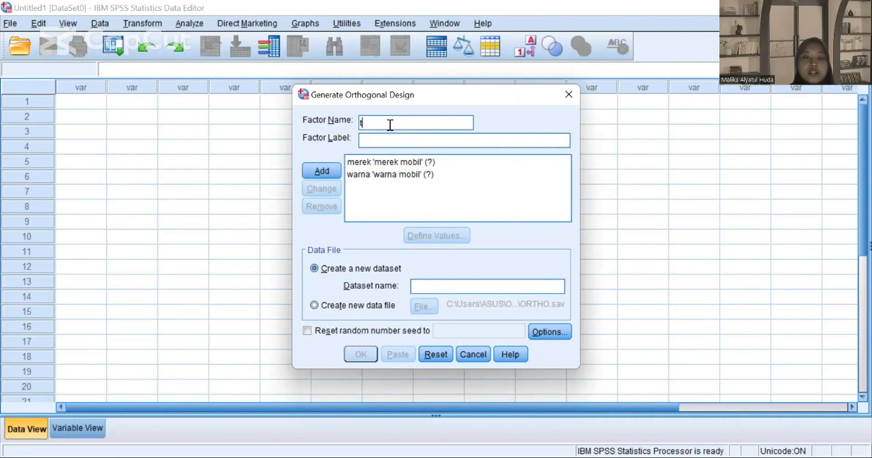
type("ransmisi")
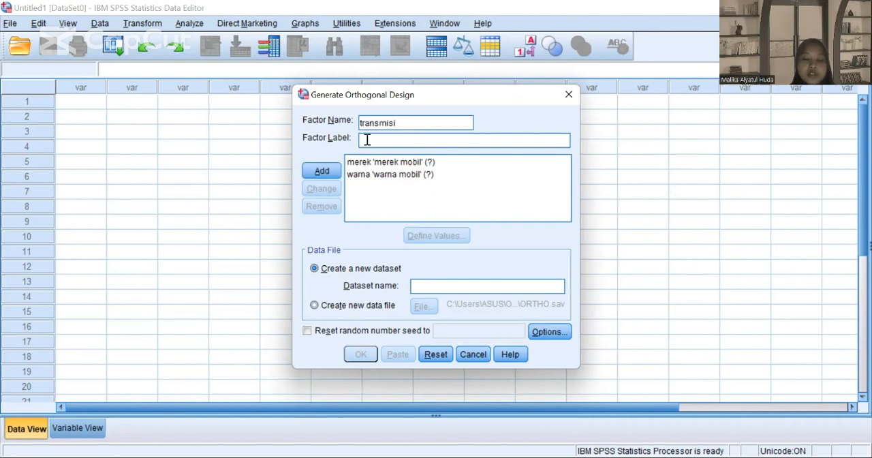
left_click(366, 140)
type("transmisi mobi")
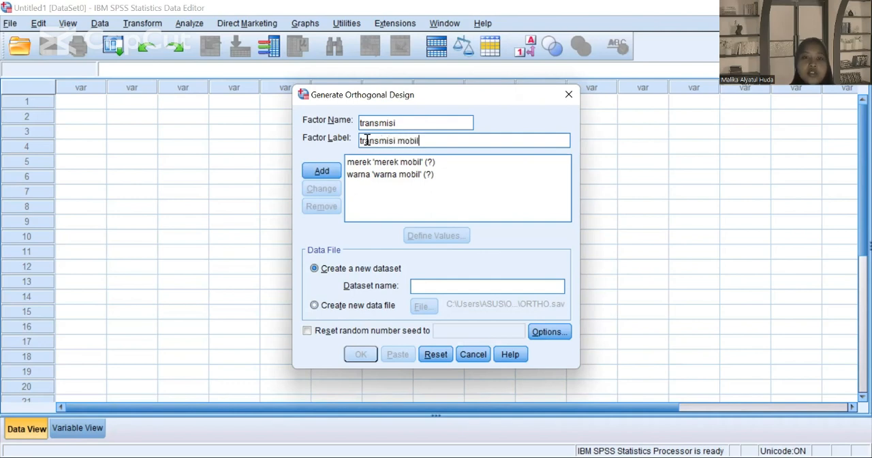
type("l")
left_click(316, 170)
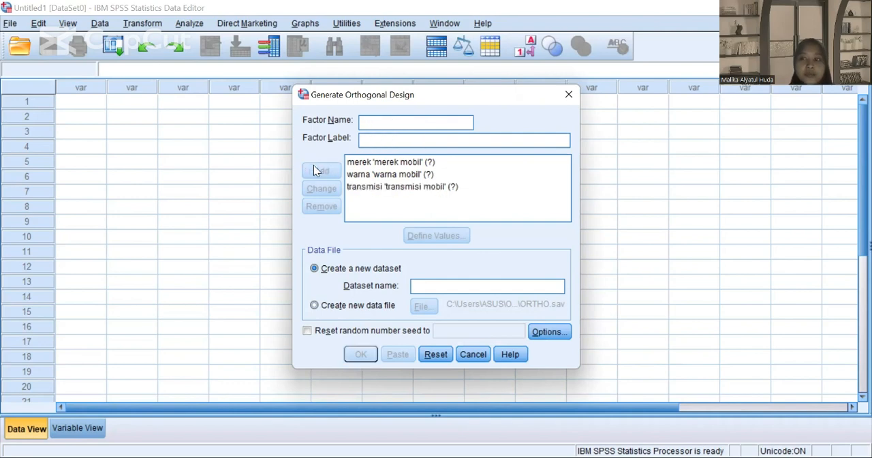
Step: Start defining the values of the merek factor, entering value 1 with the label "avanza veloz"
left_click(397, 166)
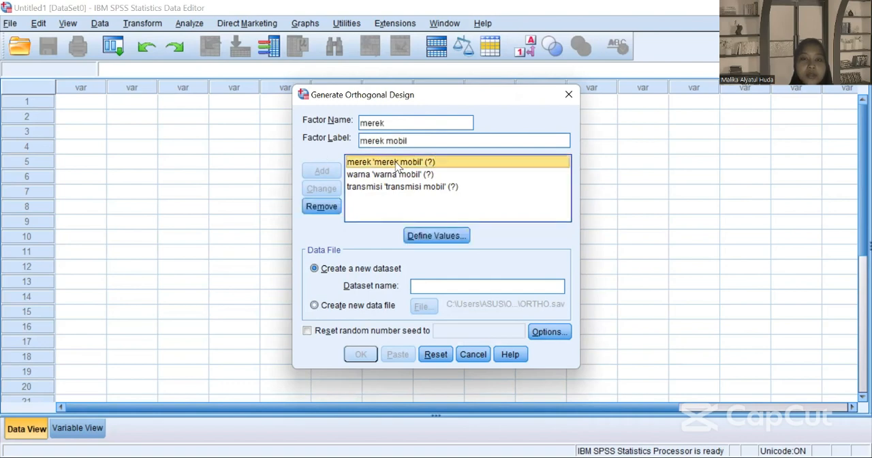
left_click(445, 237)
type("1")
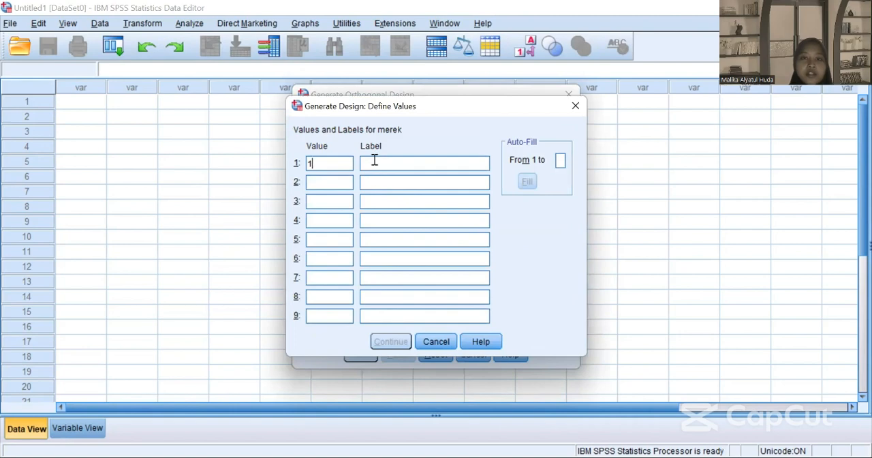
left_click(374, 161)
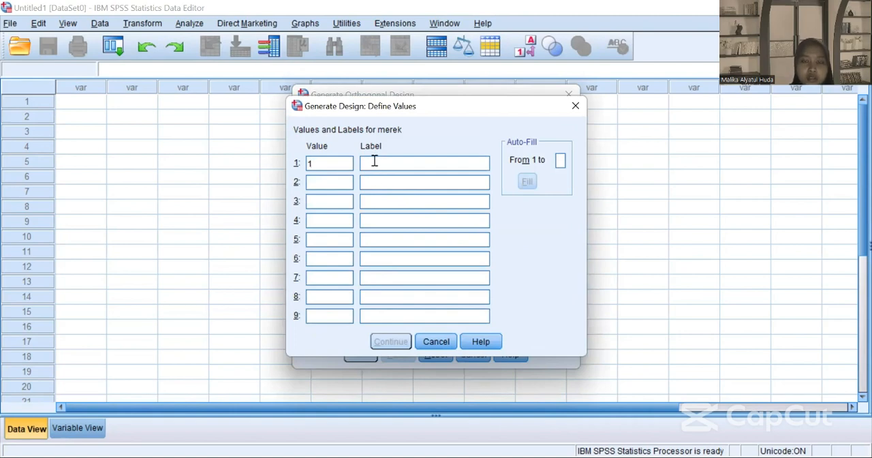
type("avanza veloz")
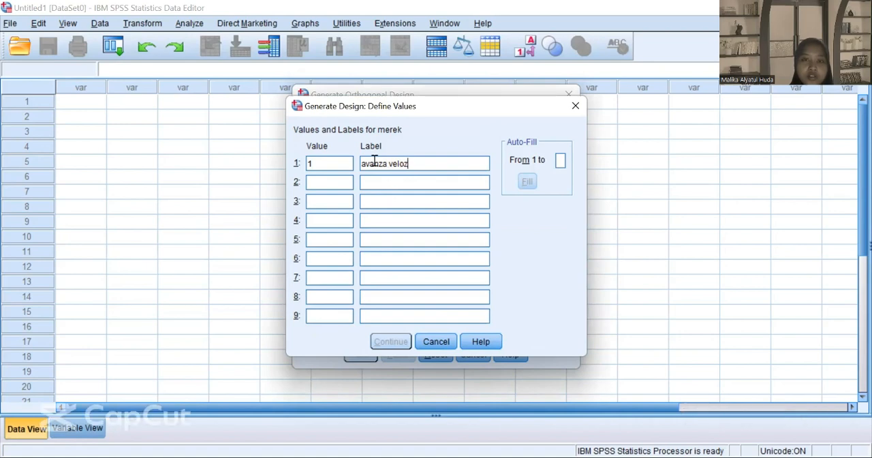
Step: Add value 2 labelled "rush" and value 3 labelled "innova" to the merek factor and apply its values
left_click(326, 185)
type("2")
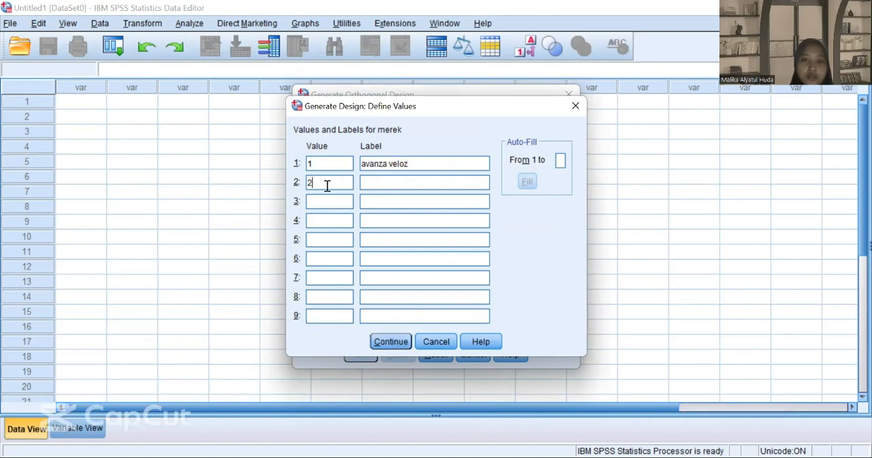
left_click(369, 181)
type("rush")
left_click(333, 200)
type("3")
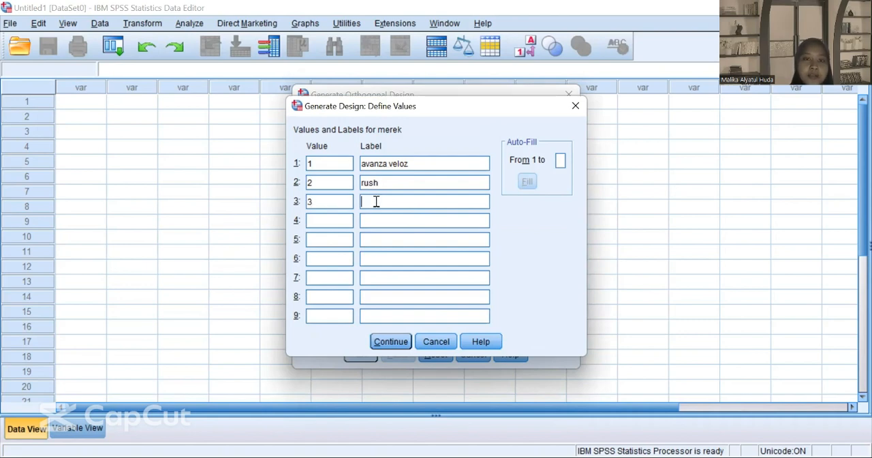
type("innova")
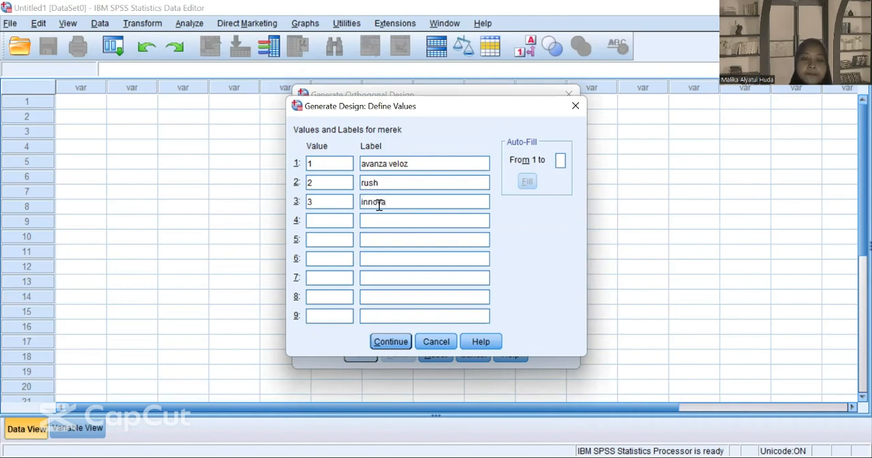
left_click(399, 342)
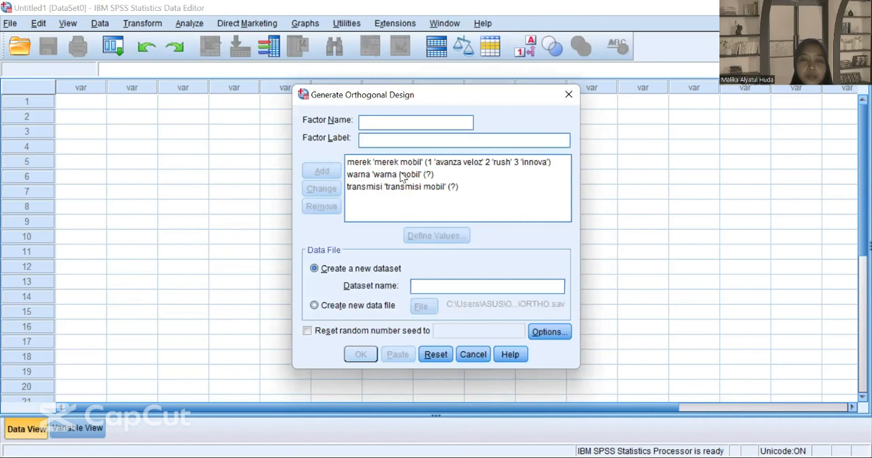
Step: Start defining the values of the warna factor, entering value 1 with the label "hitam"
left_click(402, 176)
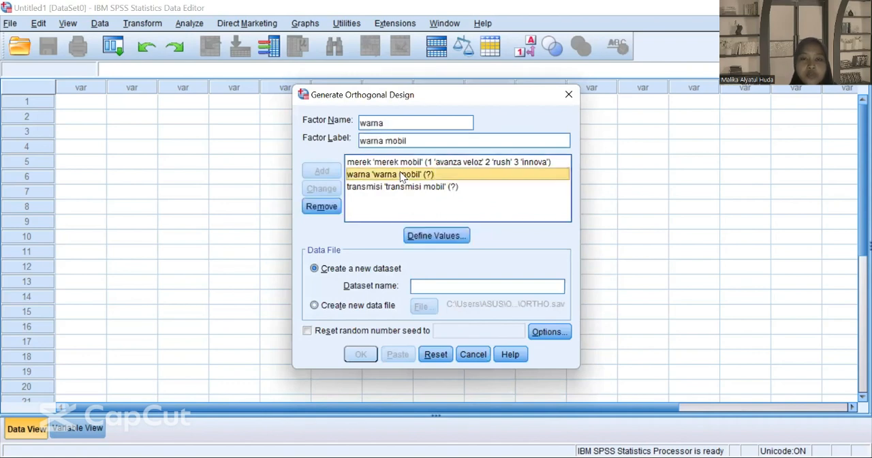
left_click(436, 236)
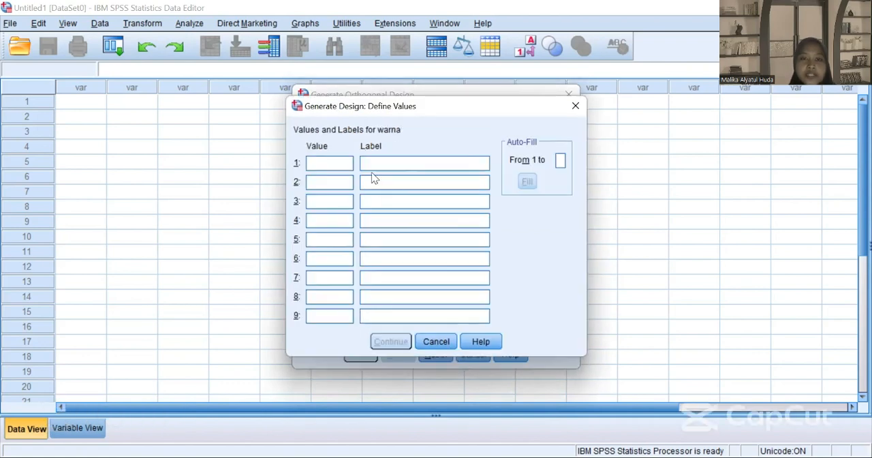
type("1")
left_click(369, 161)
type("hi")
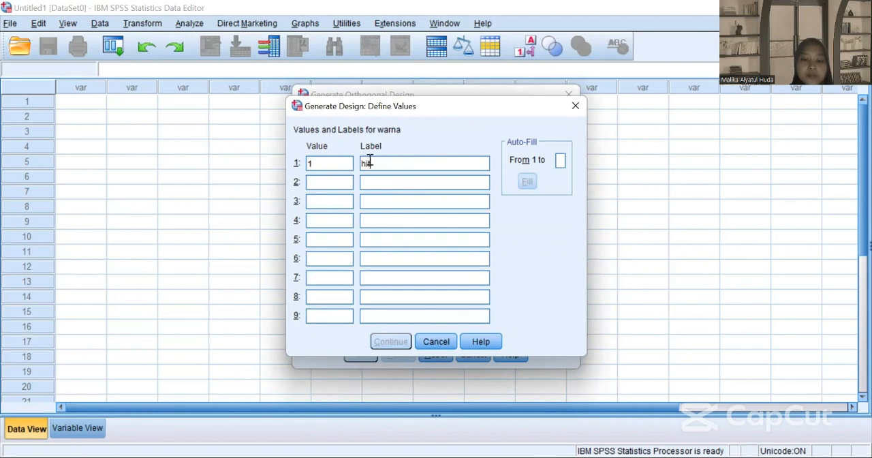
type("tam")
Step: Add value 2 labelled "putih" and value 3 labelled "silver" to the warna factor and apply its values
left_click(339, 181)
type("2")
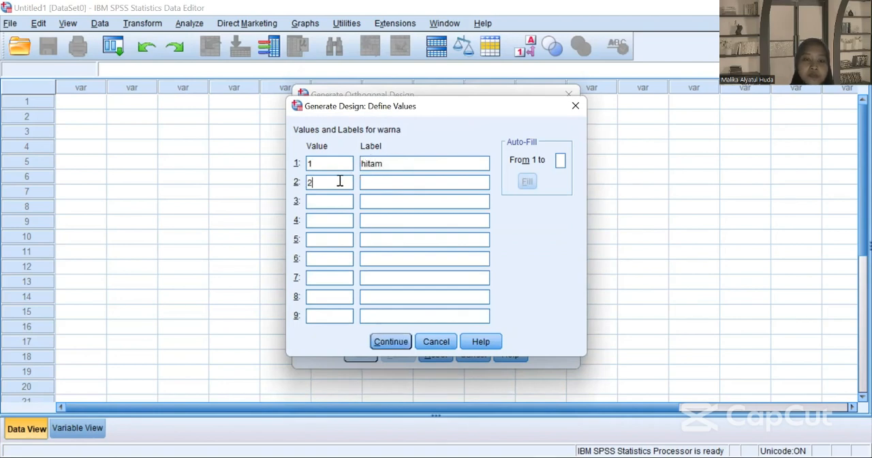
left_click(414, 180)
type("puti")
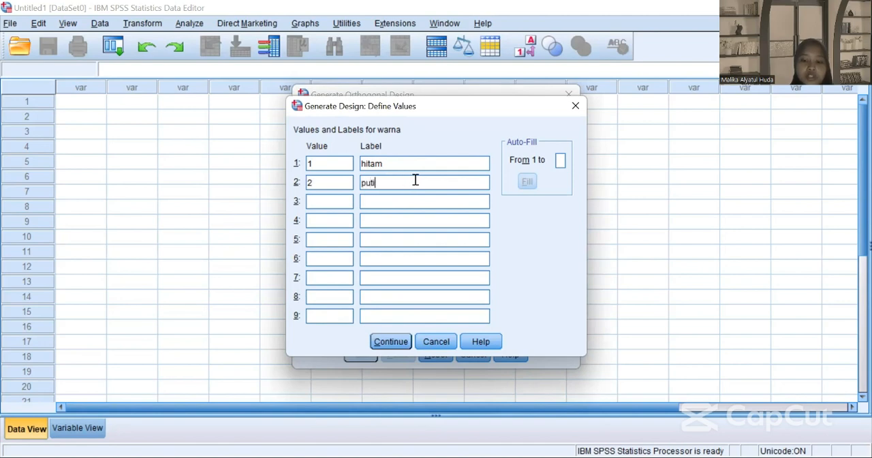
type("h")
left_click(342, 202)
type("3")
left_click(408, 199)
type("silver")
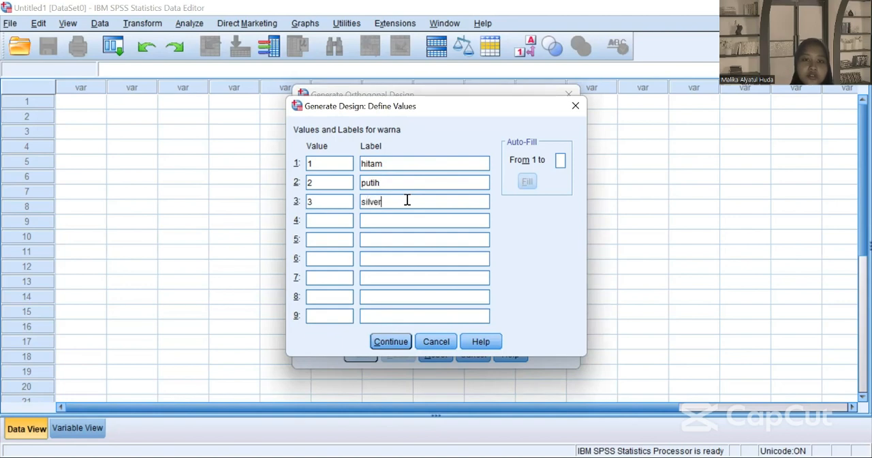
left_click(385, 343)
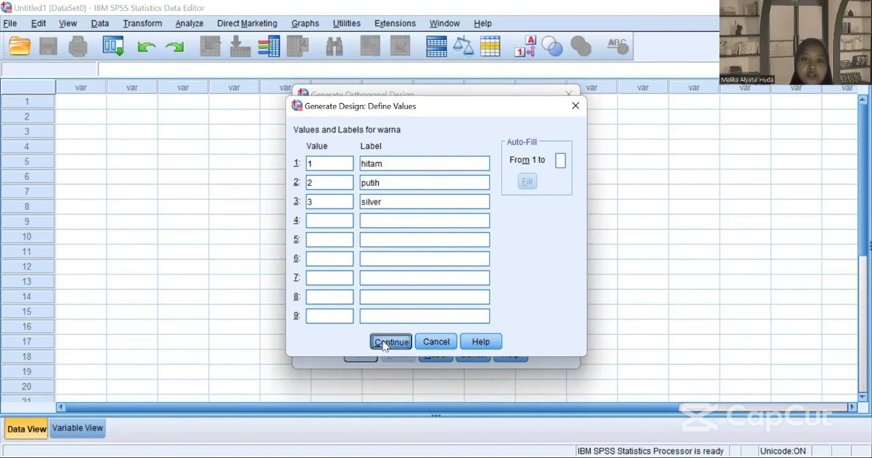
Step: Define the values of the transmisi factor as 1 "manual" and 2 "matic"
left_click(400, 190)
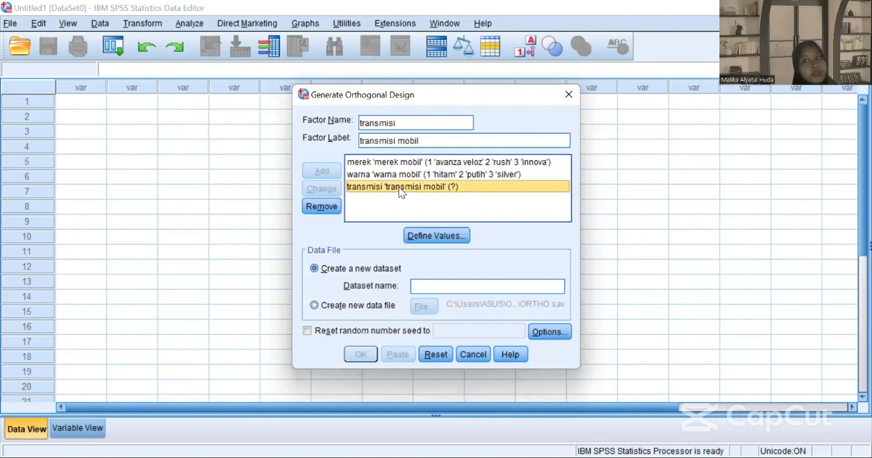
left_click(427, 235)
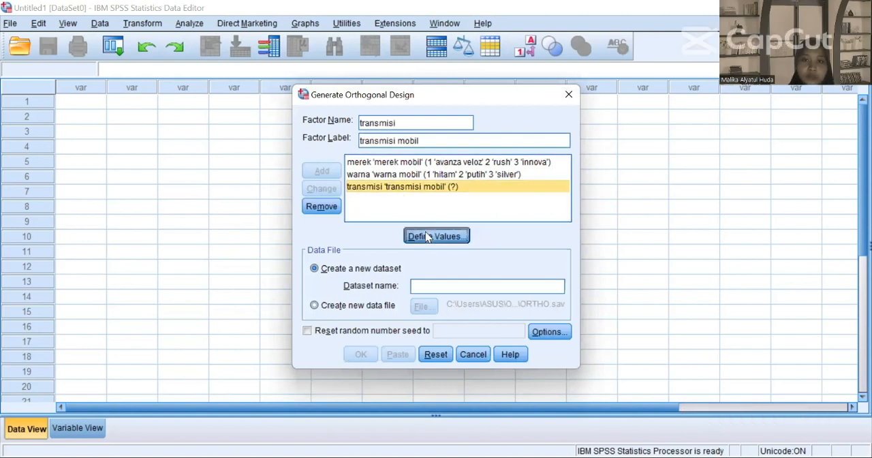
type("1")
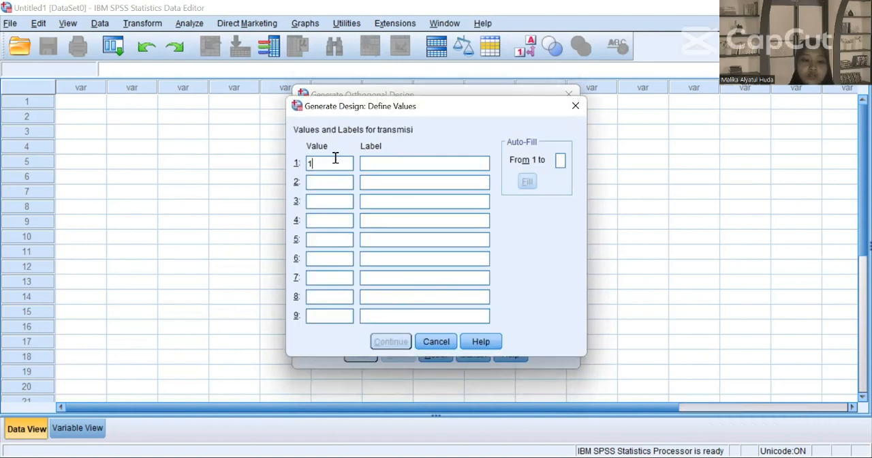
left_click(391, 164)
type("manua")
type("2")
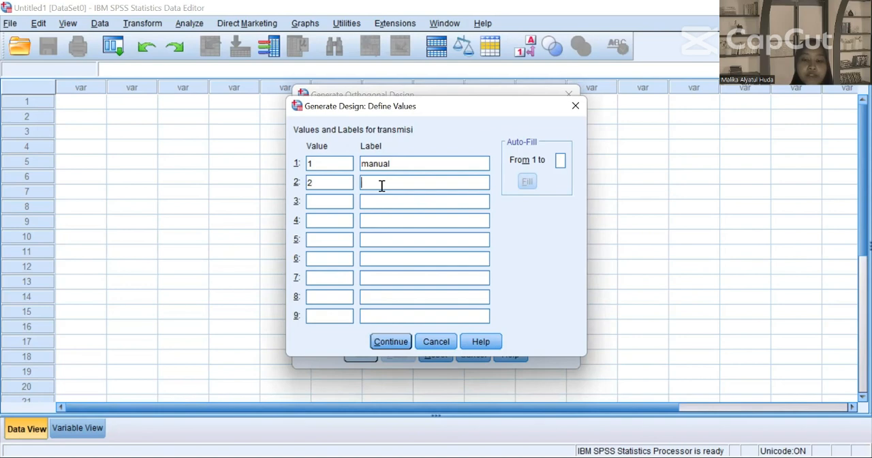
type("matic")
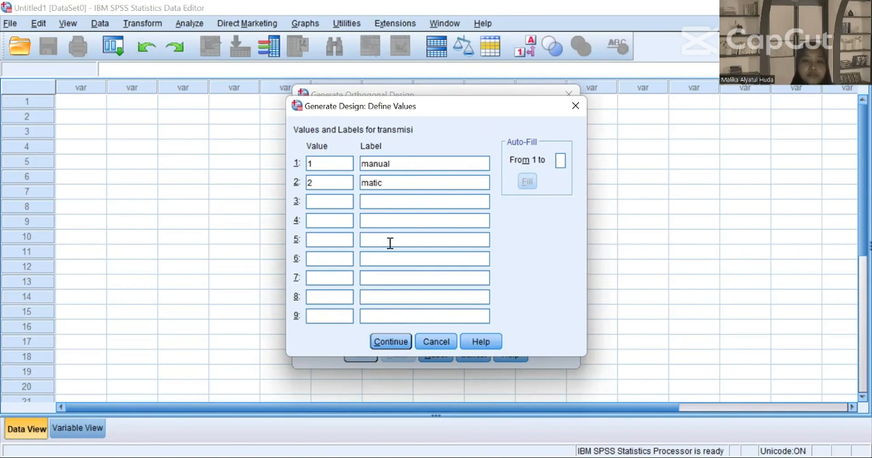
left_click(392, 343)
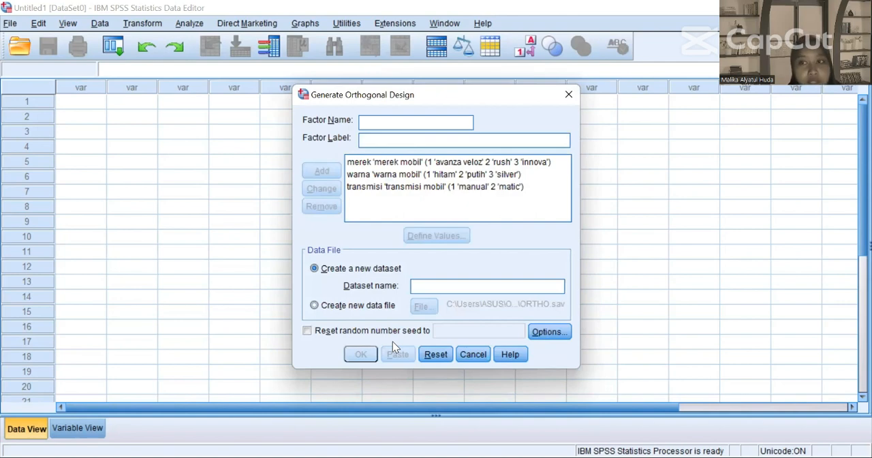
Step: Set the design to create a new data file and browse to the Conjoint Analysis folder in Downloads for it
left_click(333, 306)
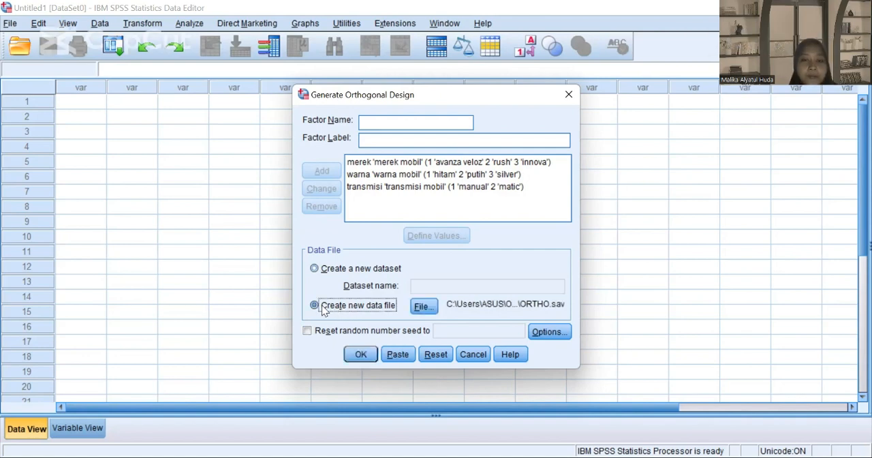
left_click(428, 307)
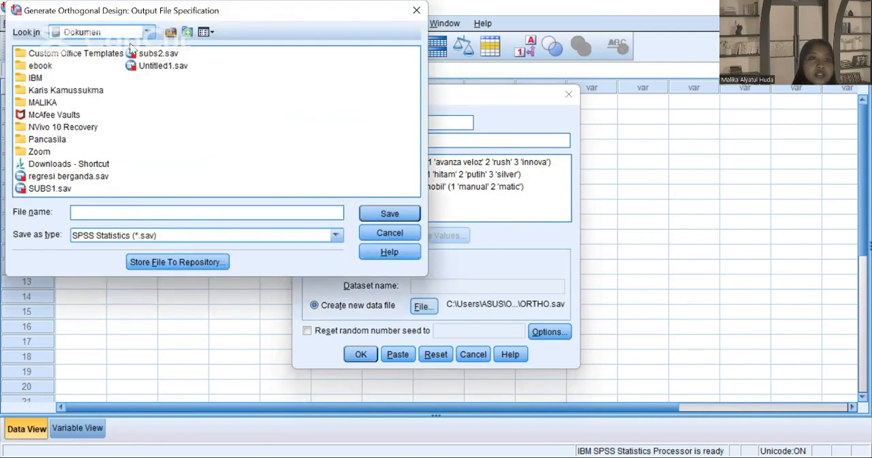
left_click(147, 33)
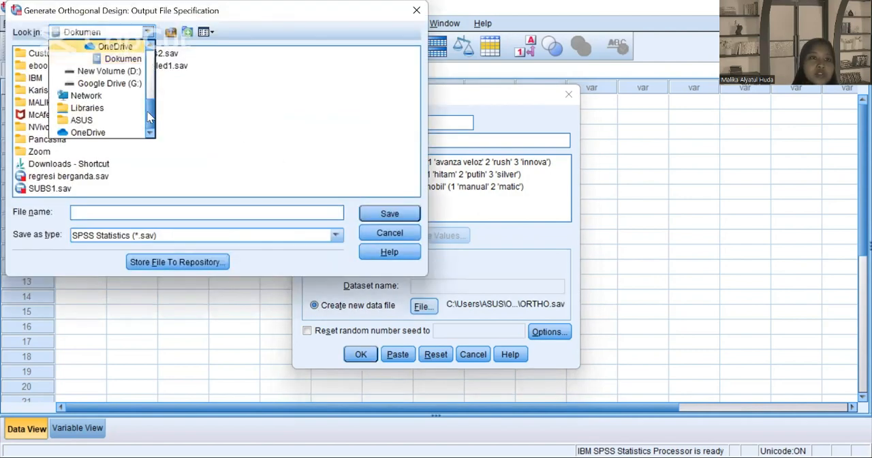
scroll(148, 115, "up", 4)
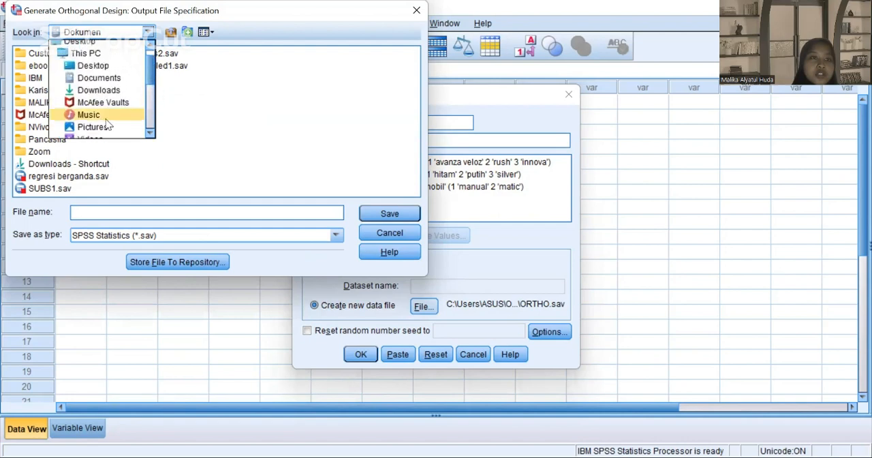
left_click(91, 90)
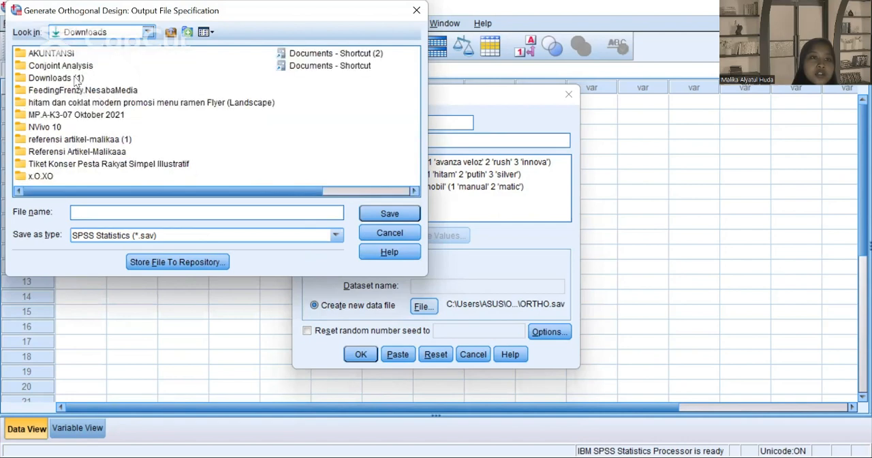
double_click(41, 66)
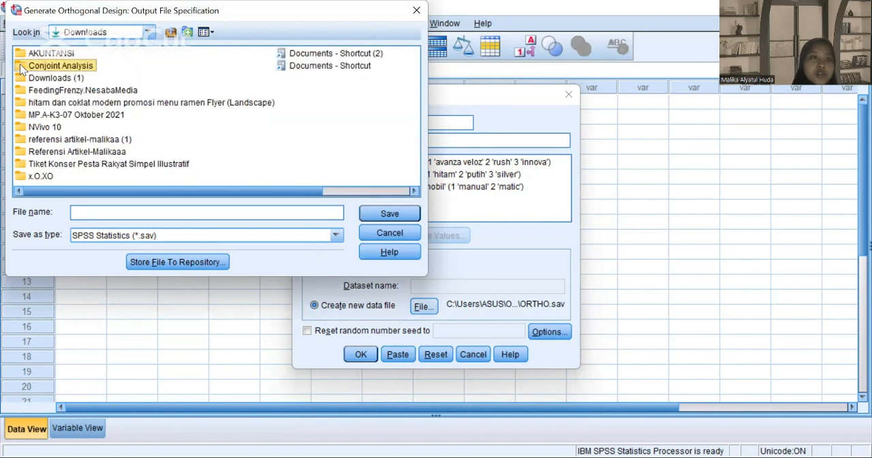
Step: Name the output file Stimuli_mobil, save that file specification and generate the orthogonal design
left_click(133, 209)
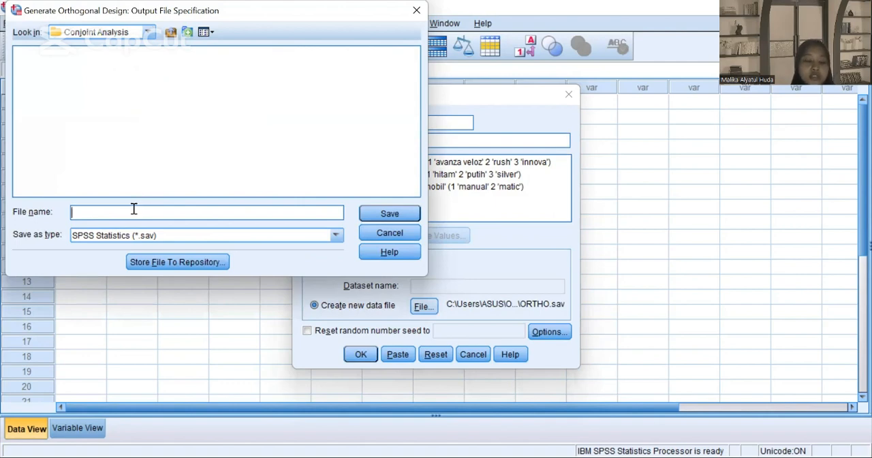
type("S")
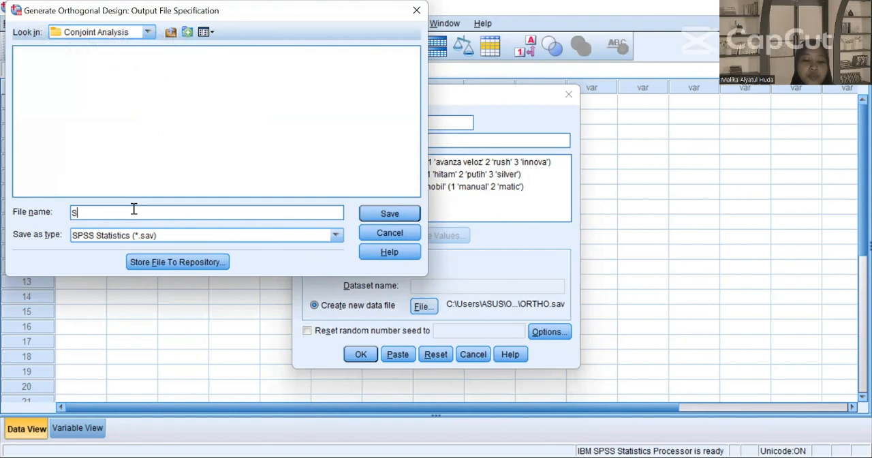
type("timuli+")
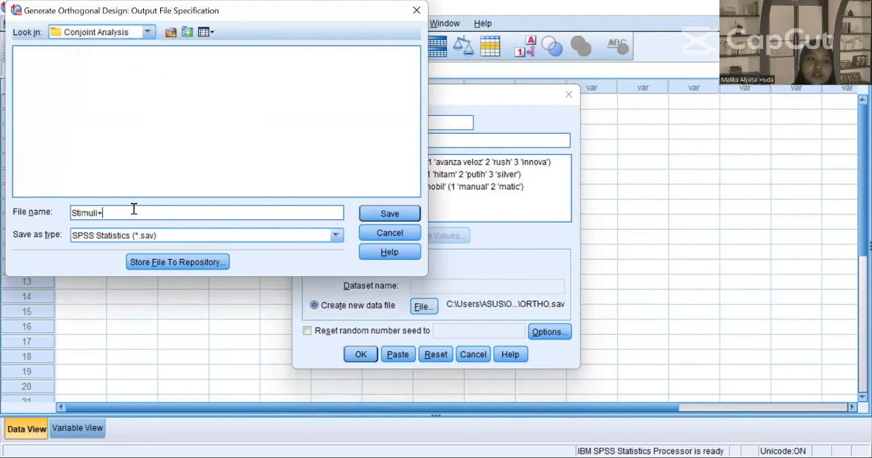
key("BackSpace")
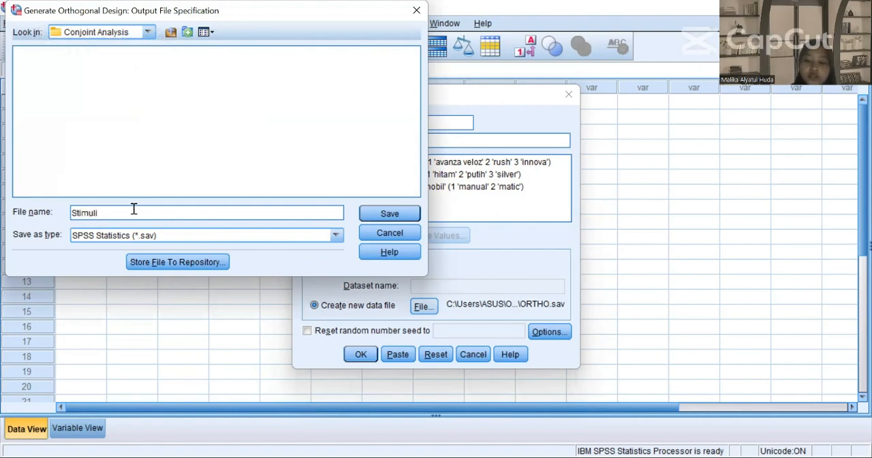
type("_mobil")
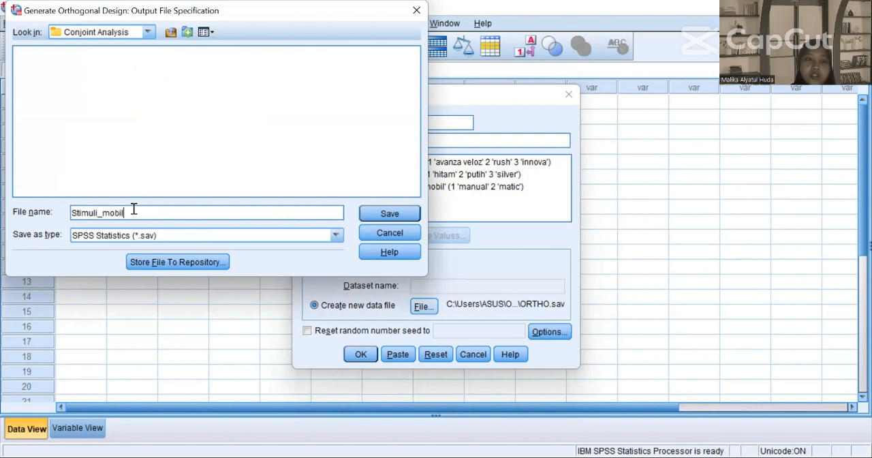
left_click(376, 213)
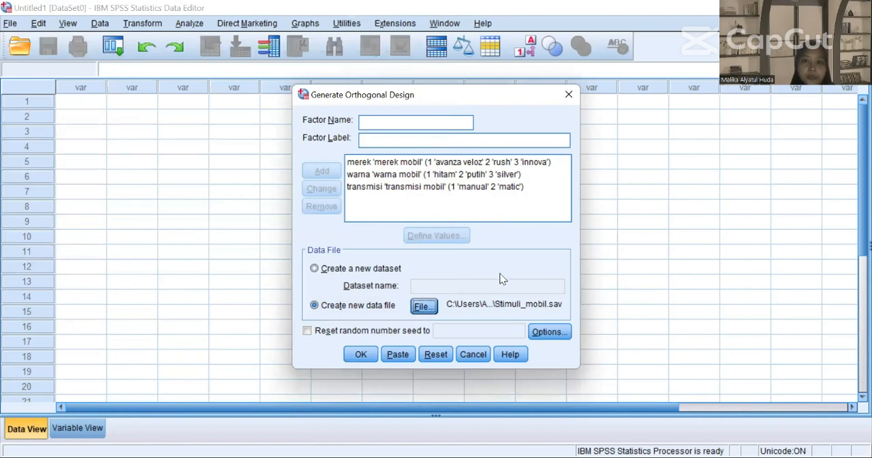
left_click(362, 355)
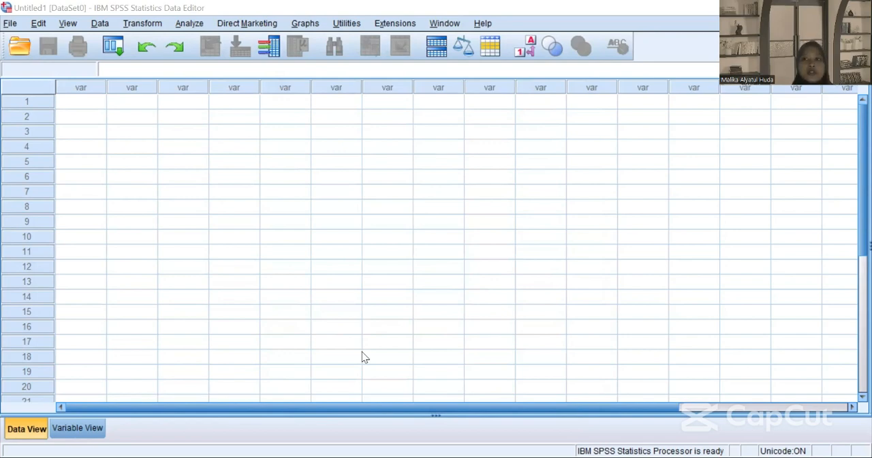
Step: Switch to File Explorer and select the Stimuli_mobil.sav file in the Conjoint Analysis folder
left_click(484, 156)
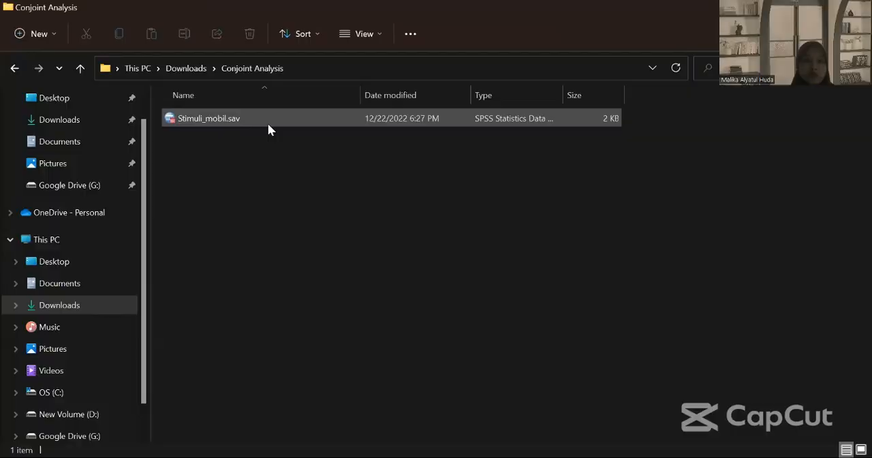
left_click(268, 128)
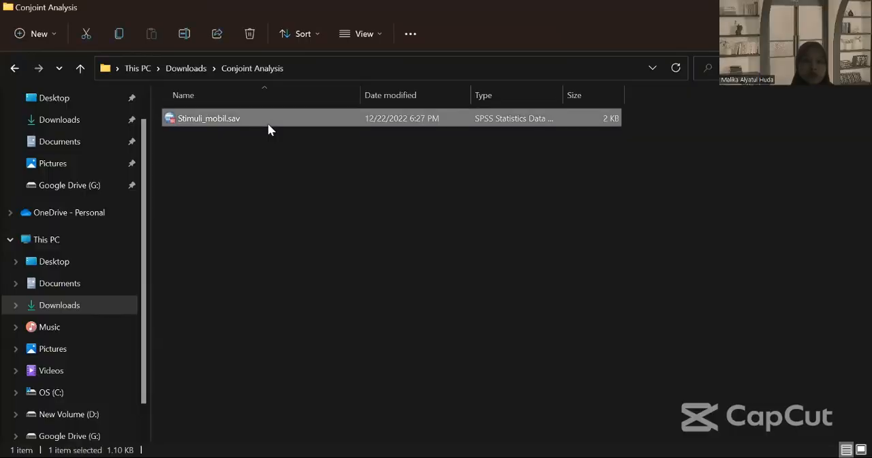
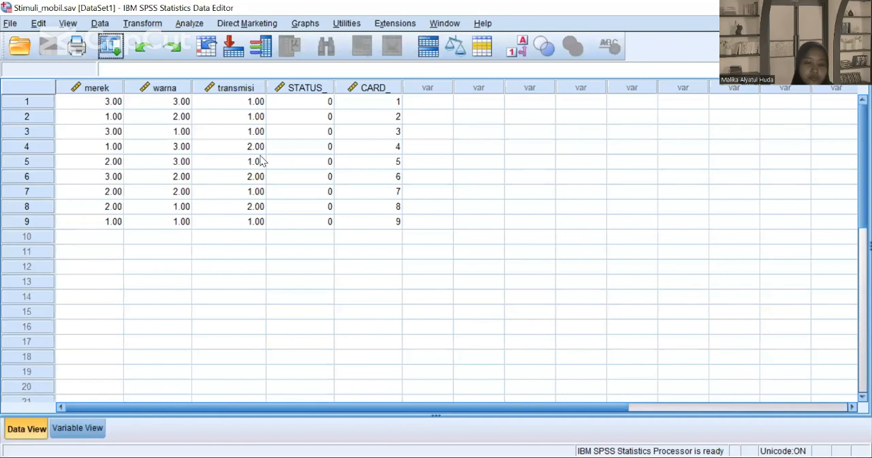
Step: Set the decimals of the merek, warna and transmisi variables to 0
left_click(80, 429)
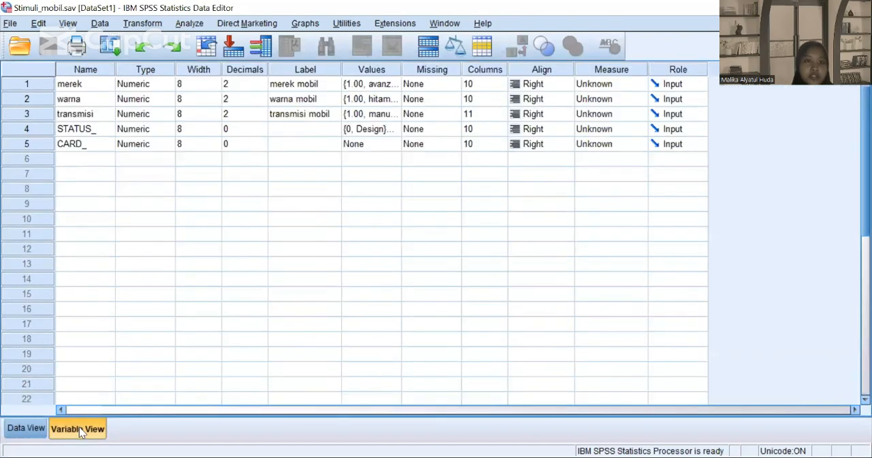
left_click(245, 87)
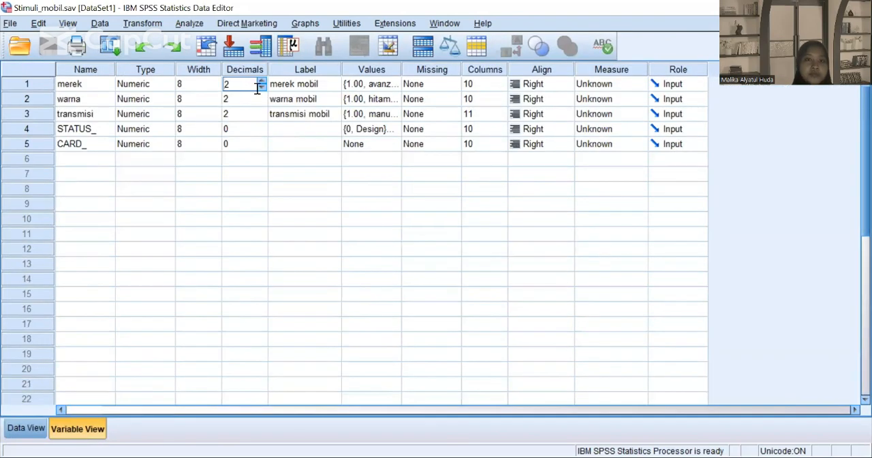
left_click(261, 87)
left_click(262, 87)
left_click(260, 98)
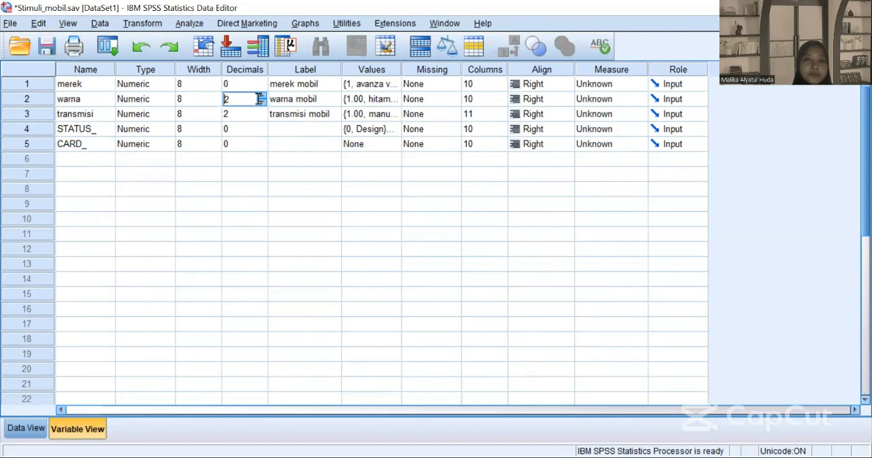
left_click(262, 102)
left_click(262, 102)
left_click(260, 114)
left_click(262, 117)
left_click(262, 117)
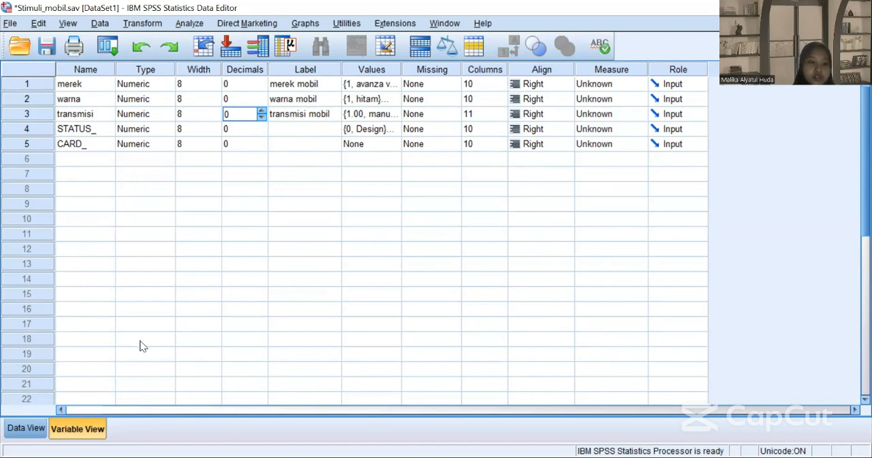
Step: Copy the merek, warna and transmisi values of all nine cases into E2:G10 of the Level sheet in Excel
left_click(26, 428)
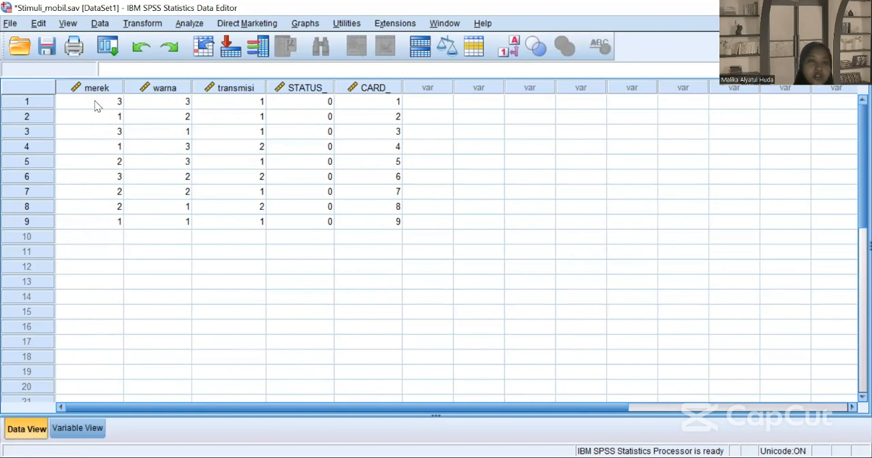
left_click_drag(94, 100, 249, 221)
key("ctrl+c")
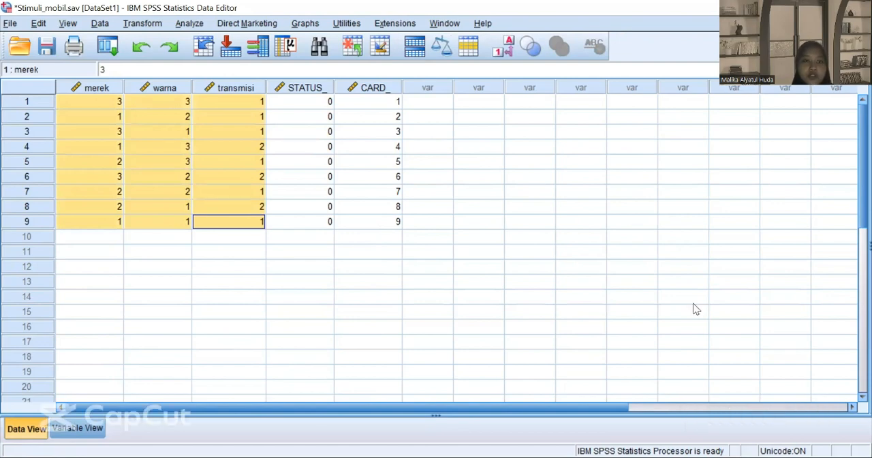
right_click(201, 190)
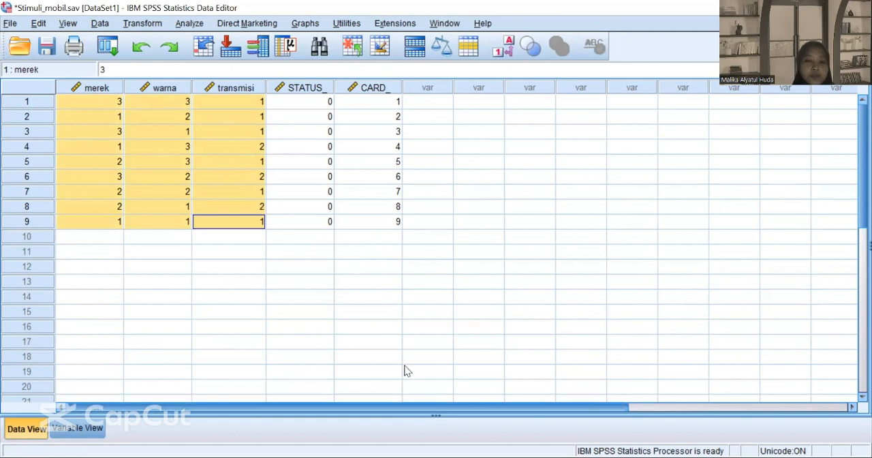
key("alt+Tab")
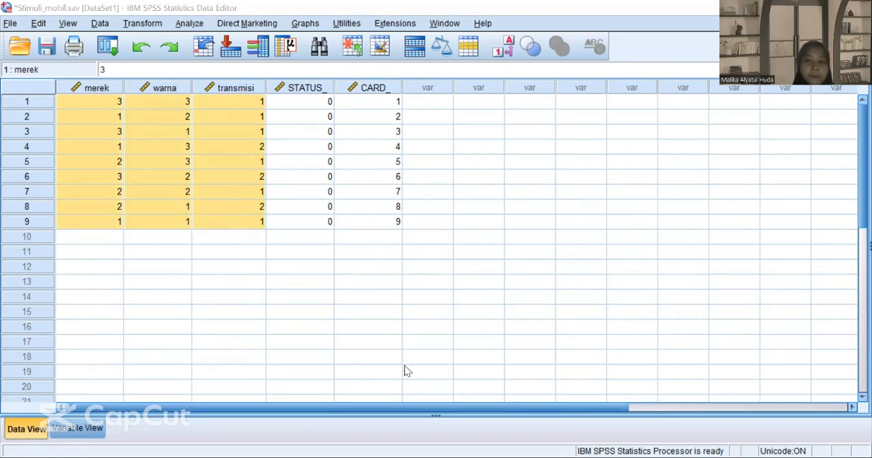
key("alt+Tab")
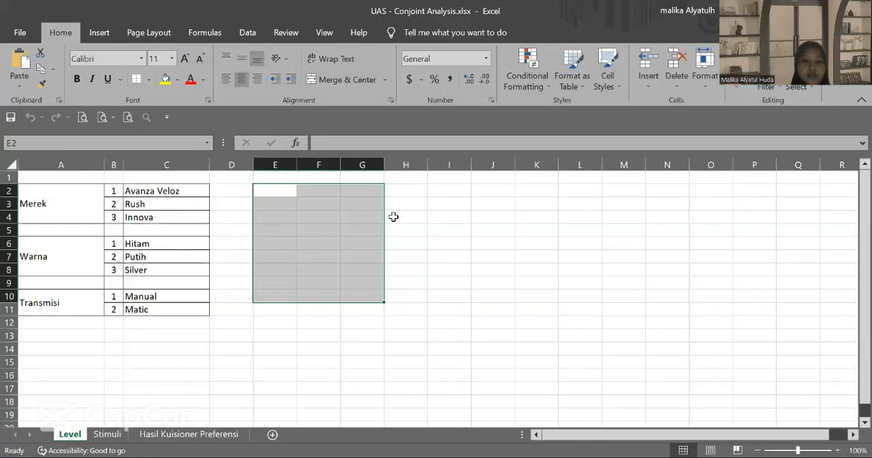
key("ctrl+v")
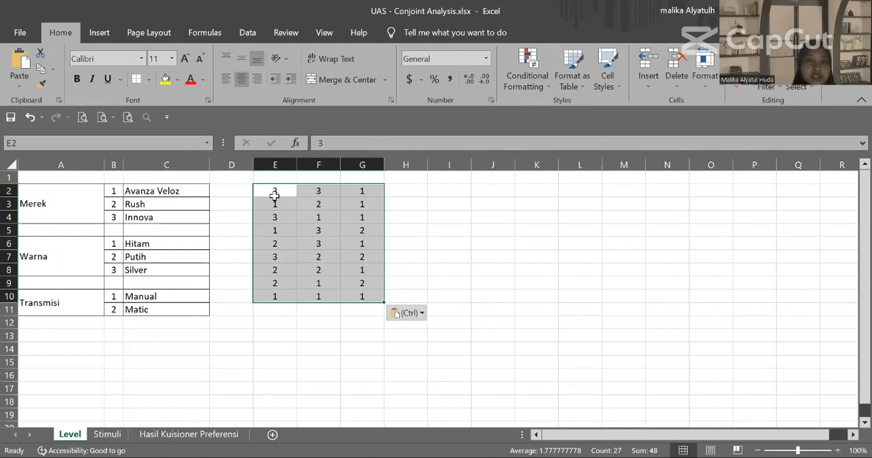
Step: Start a VLOOKUP formula in cell B2 of the Stimuli sheet with Level!E2 as the lookup value
left_click(109, 434)
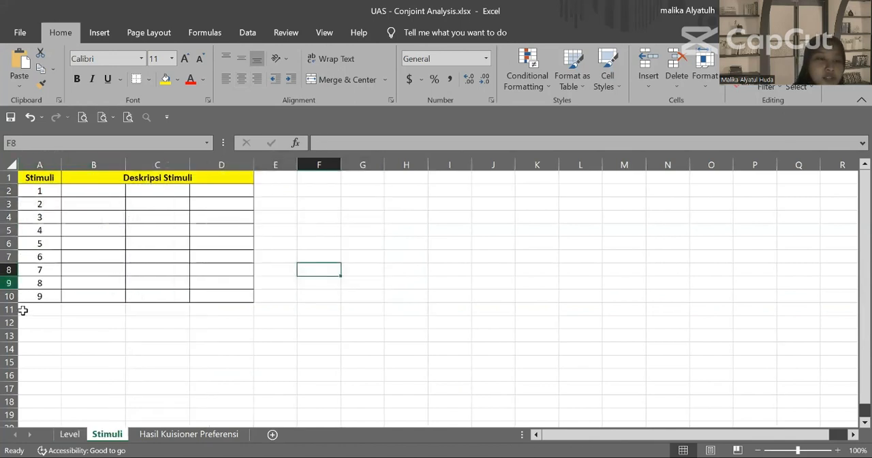
left_click(78, 193)
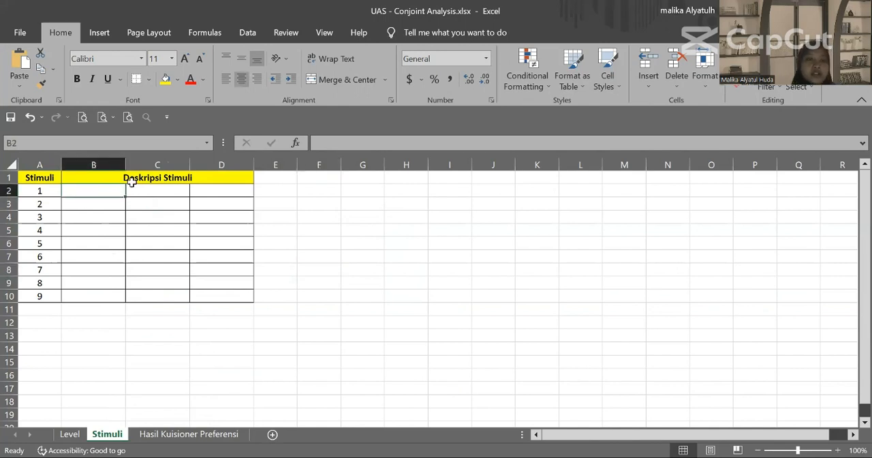
type("=")
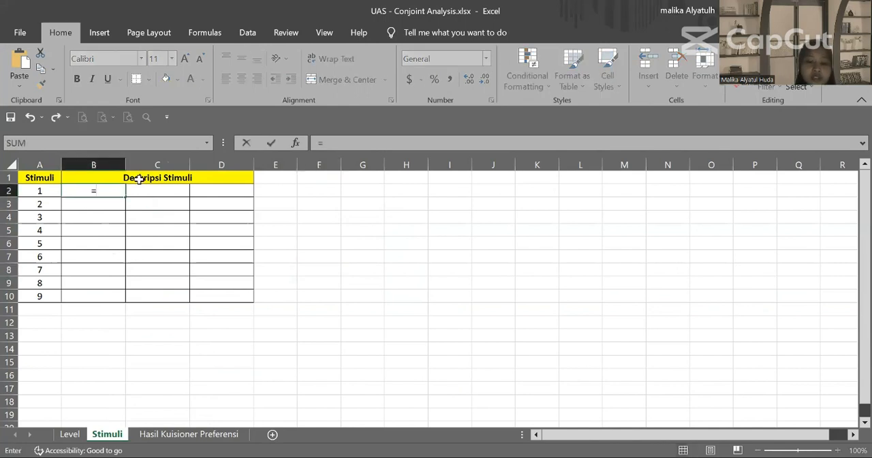
type("vlo")
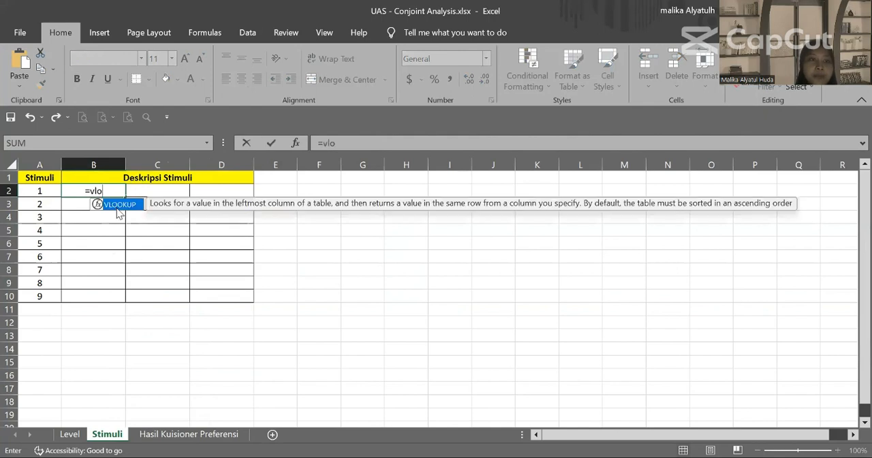
double_click(119, 205)
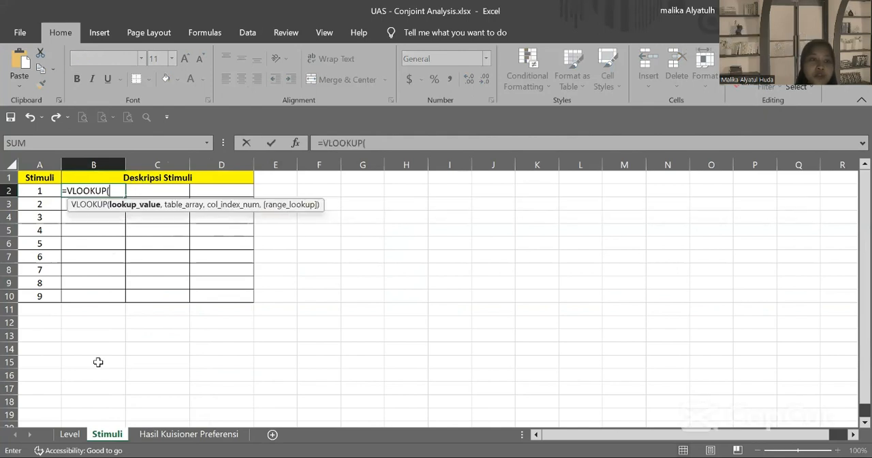
left_click(71, 434)
left_click(279, 194)
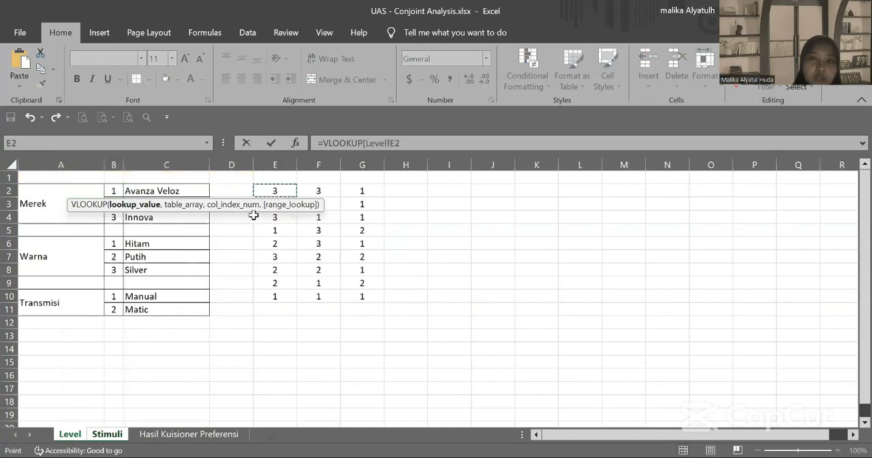
Step: Complete the VLOOKUP with the named range merek, column index 2 and range lookup 0, and fill it down to B10
type(",")
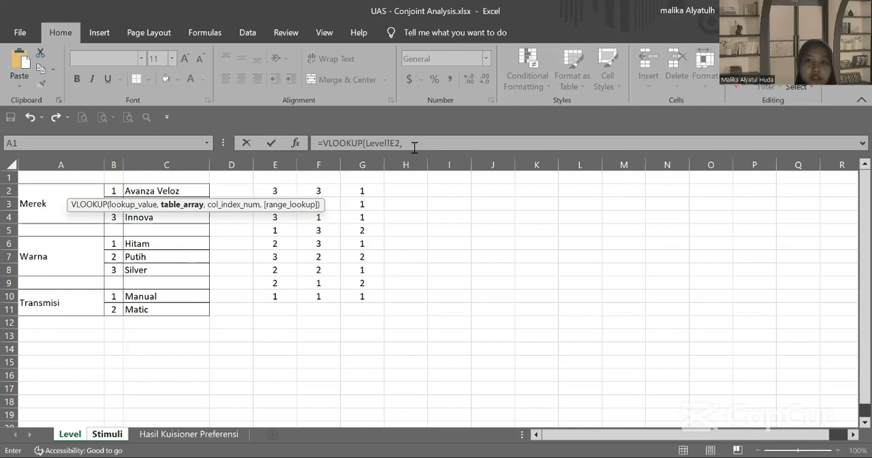
type("mer")
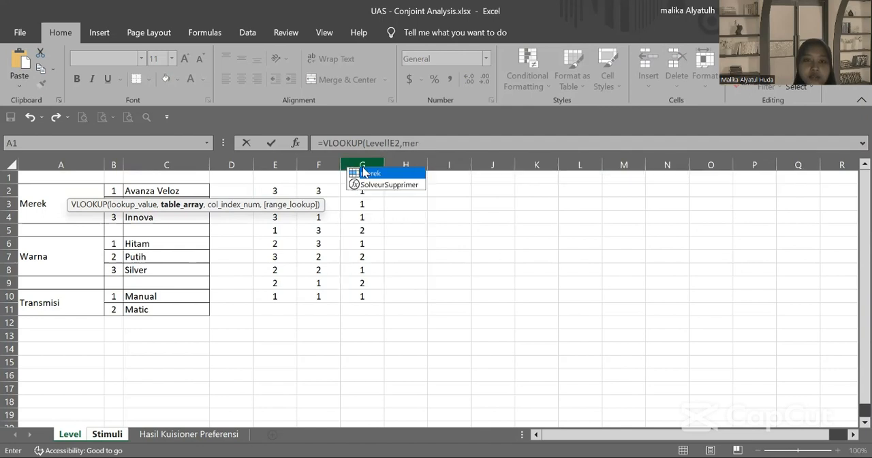
double_click(361, 175)
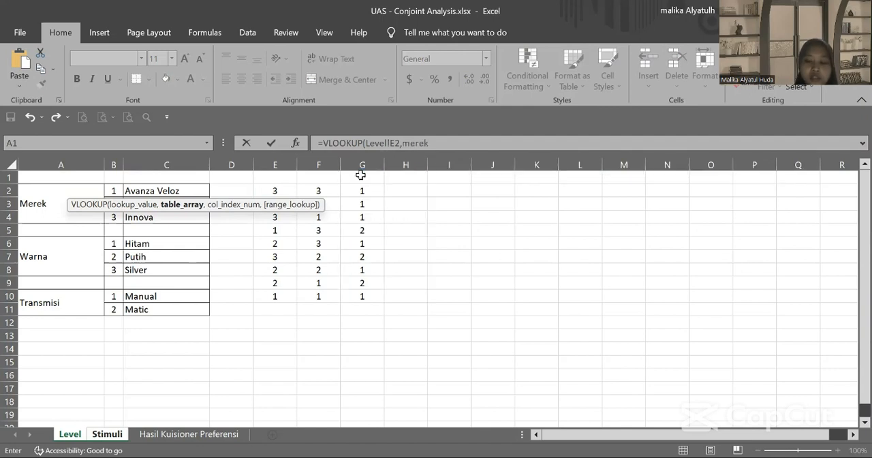
type(",")
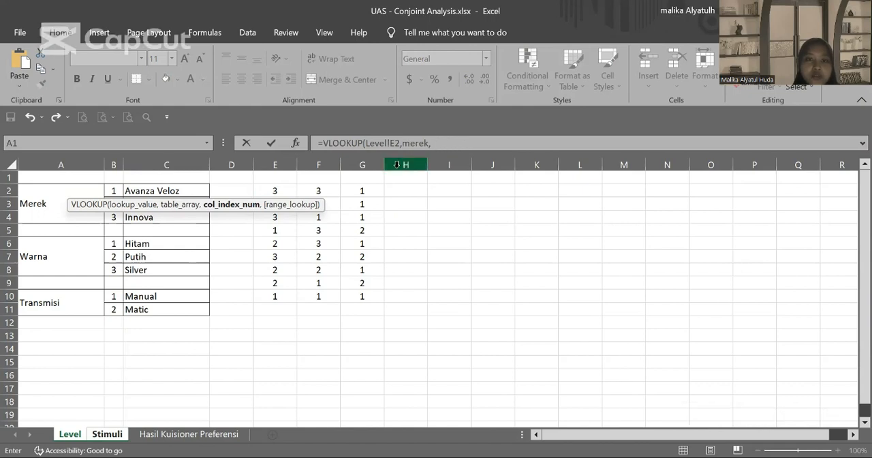
type("2")
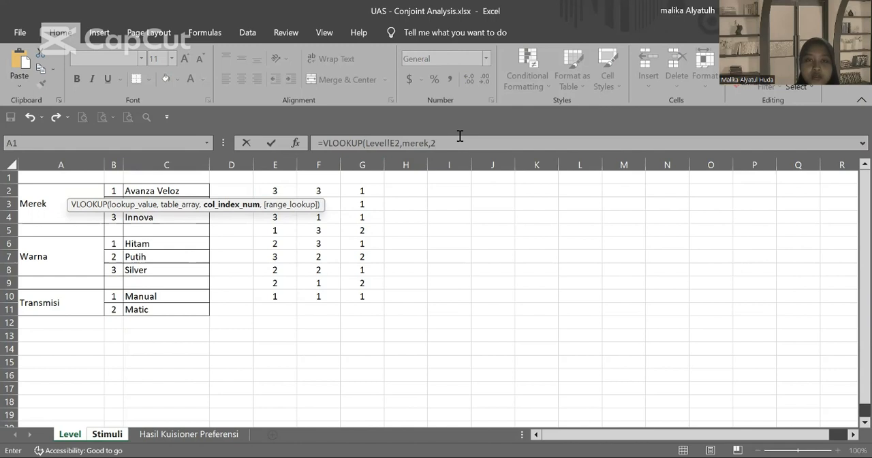
type(",")
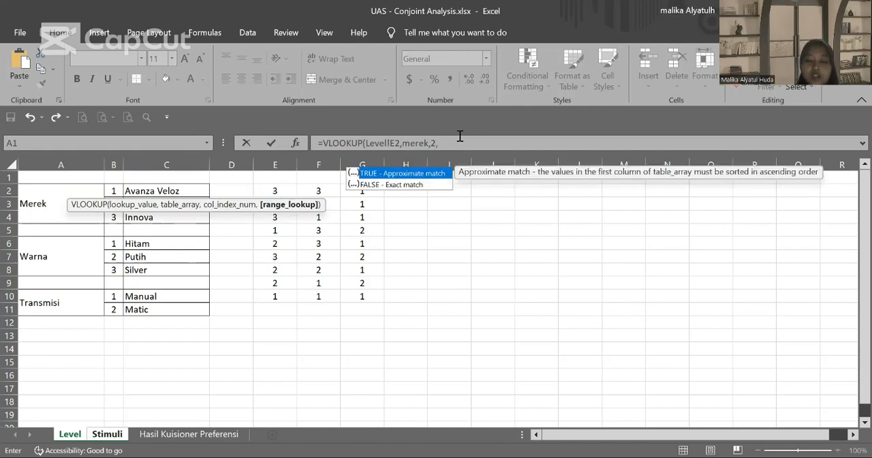
type("0")
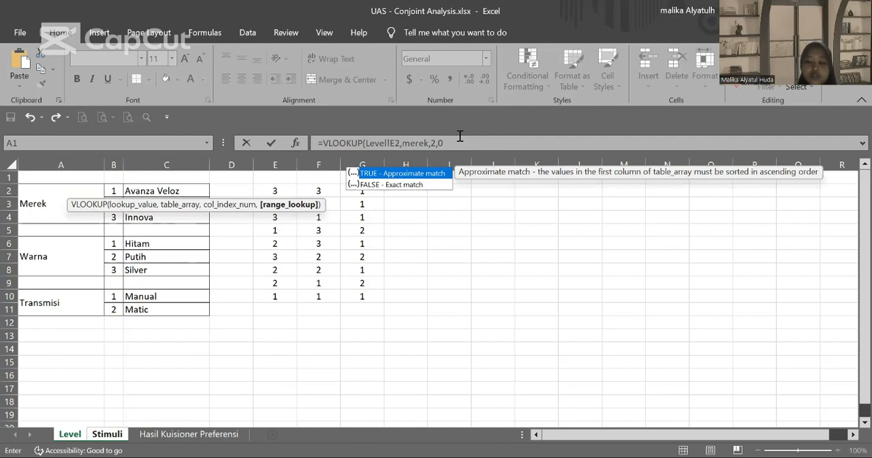
type(")")
key("Return")
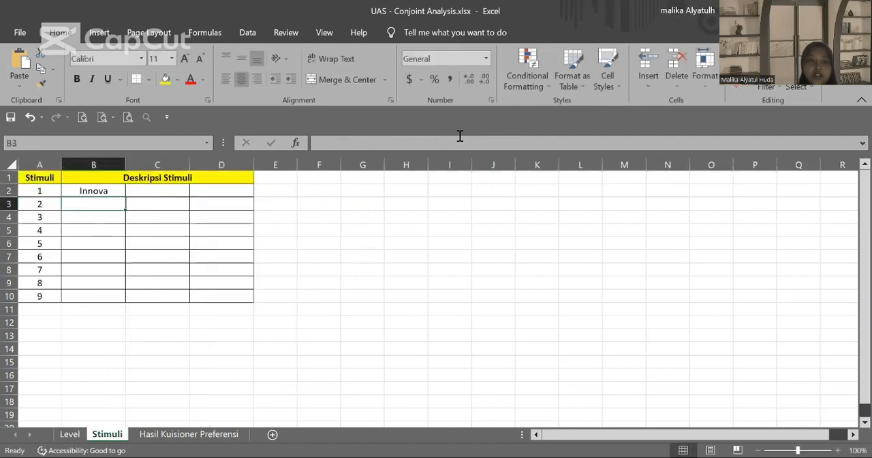
left_click(118, 191)
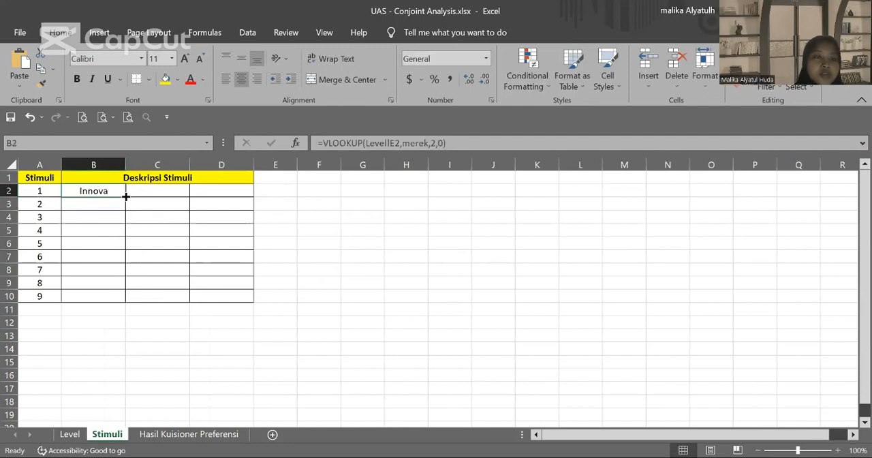
left_click_drag(126, 196, 122, 297)
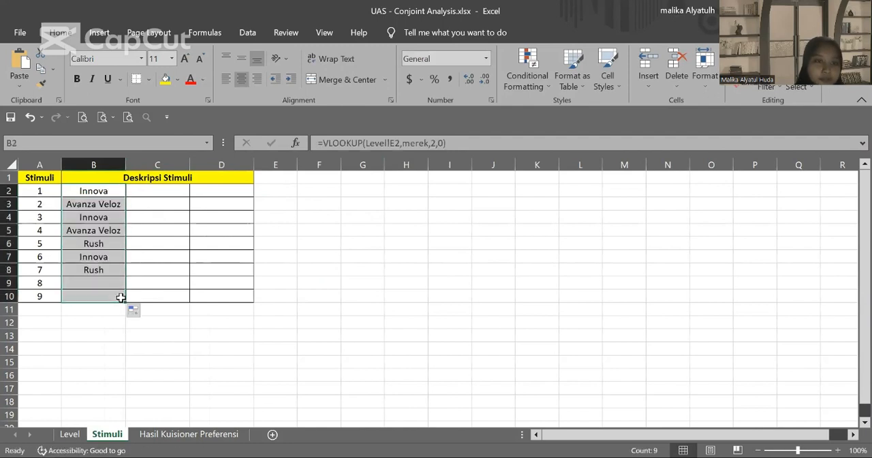
Step: Start a VLOOKUP formula in cell C2 of the Stimuli sheet with Level!F2 as the lookup value
left_click(164, 194)
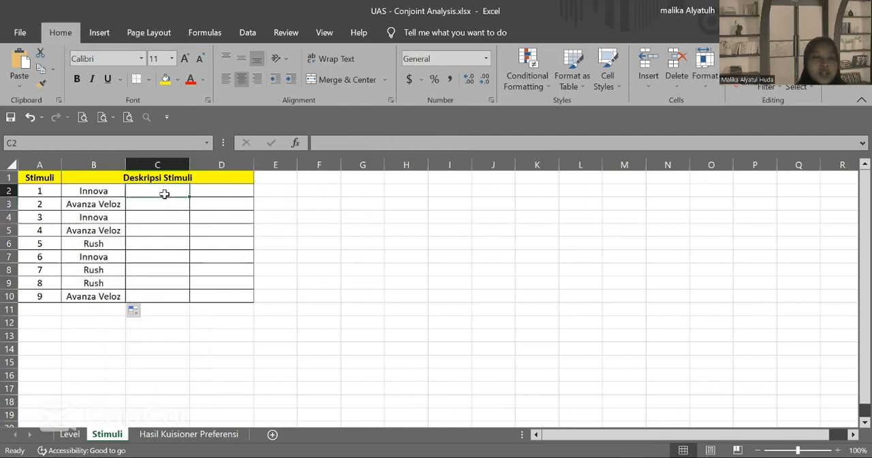
type("=")
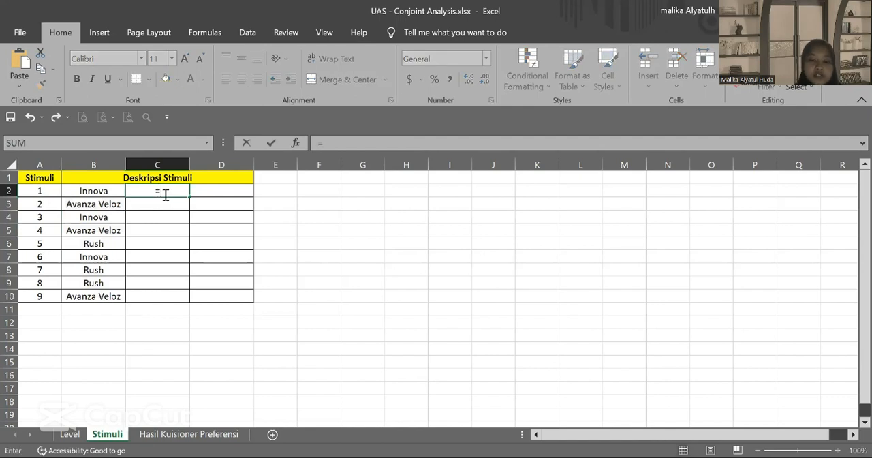
type("vlo")
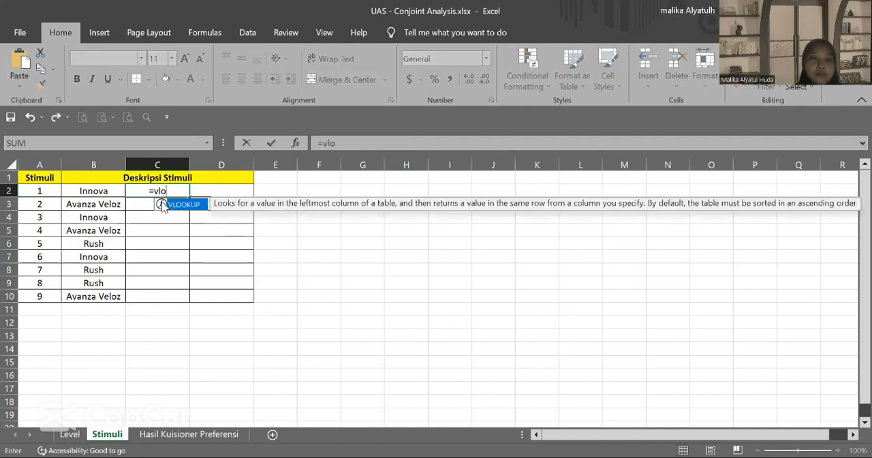
key("Tab")
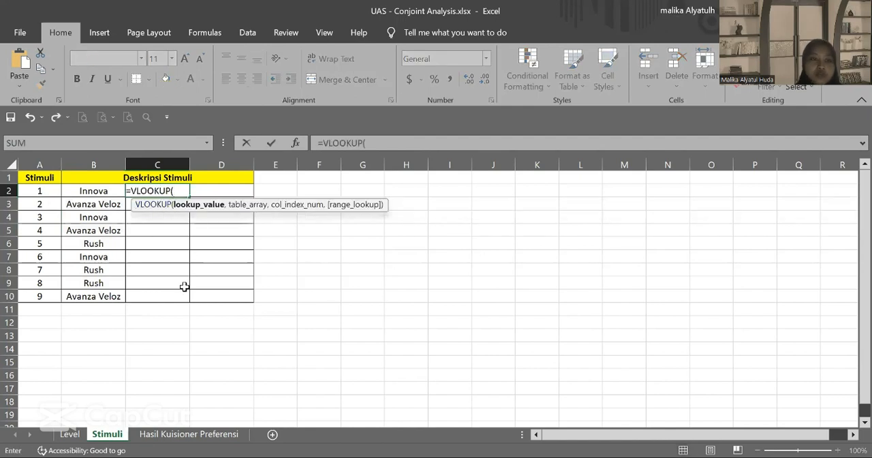
left_click(70, 434)
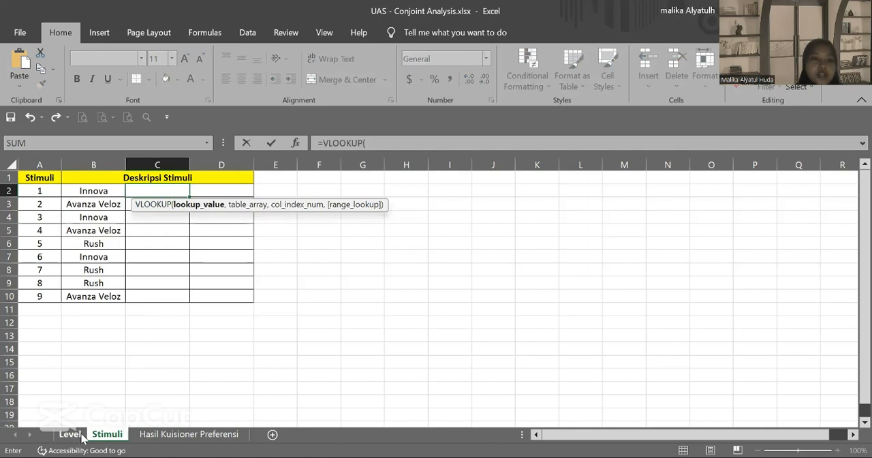
left_click(321, 192)
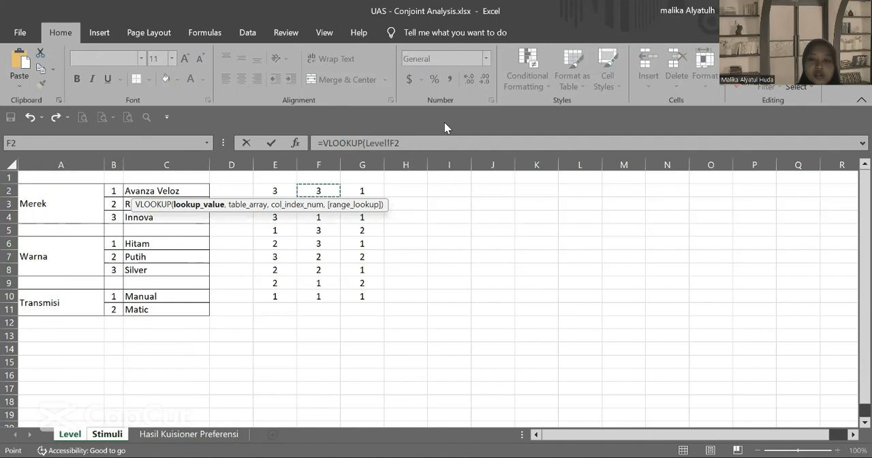
Step: Complete the VLOOKUP with the named range warna, column index 2 and range lookup 0, and fill it down to C10
type(",")
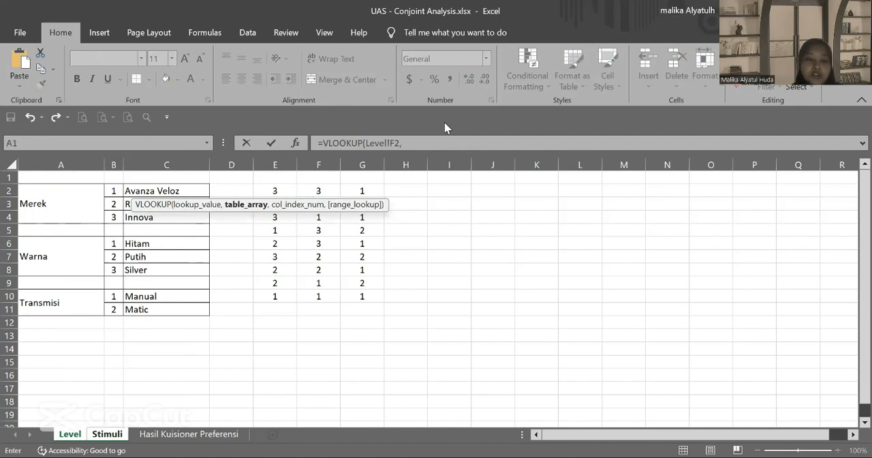
type("wa")
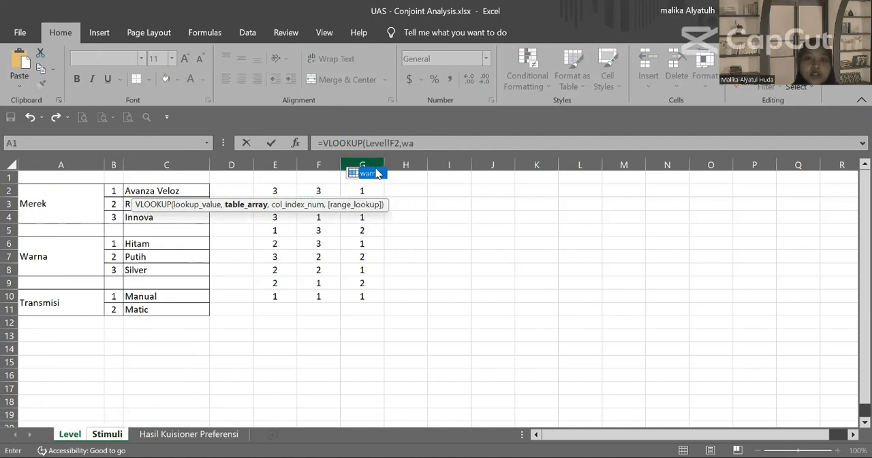
double_click(371, 174)
type(",")
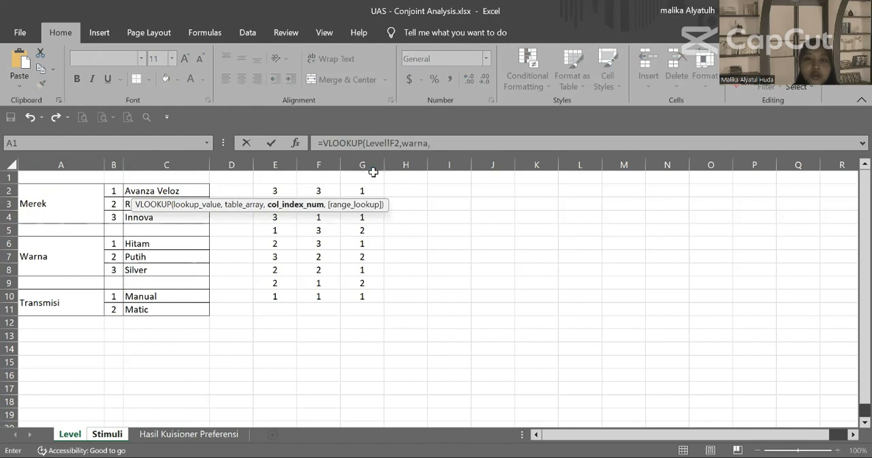
type("2")
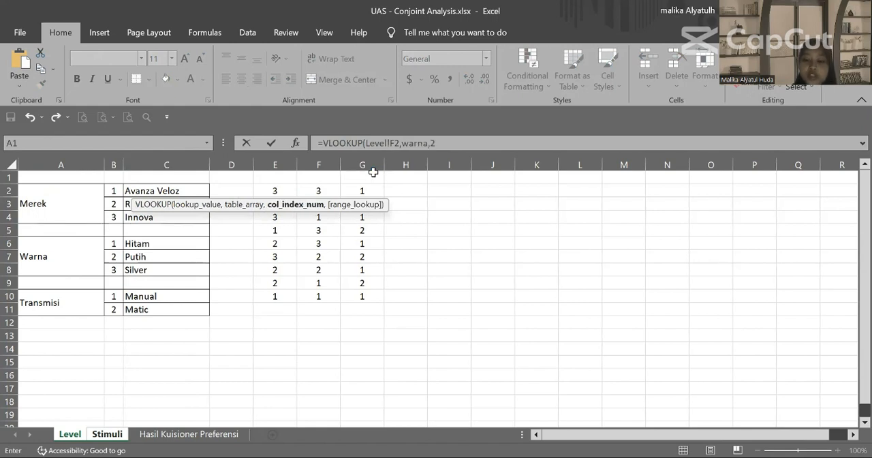
type(",0")
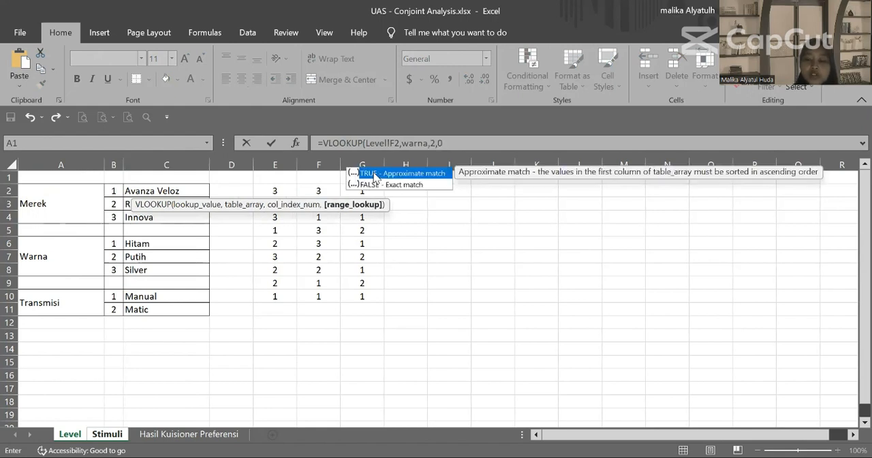
key("Return")
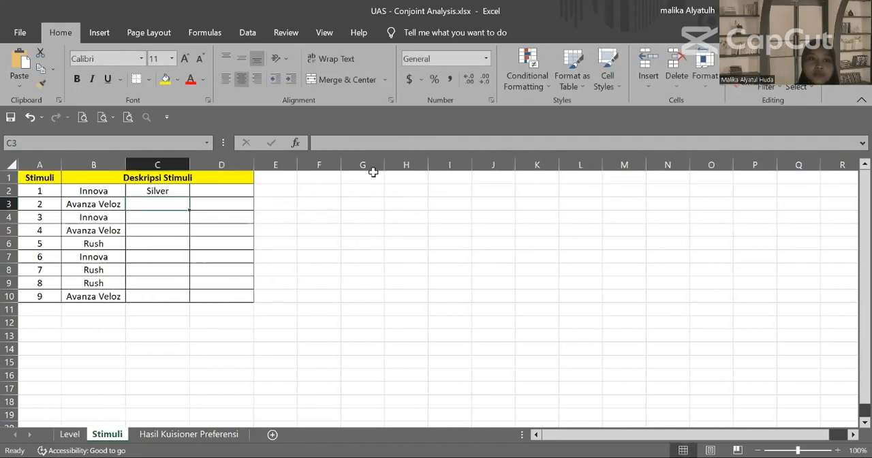
left_click(176, 191)
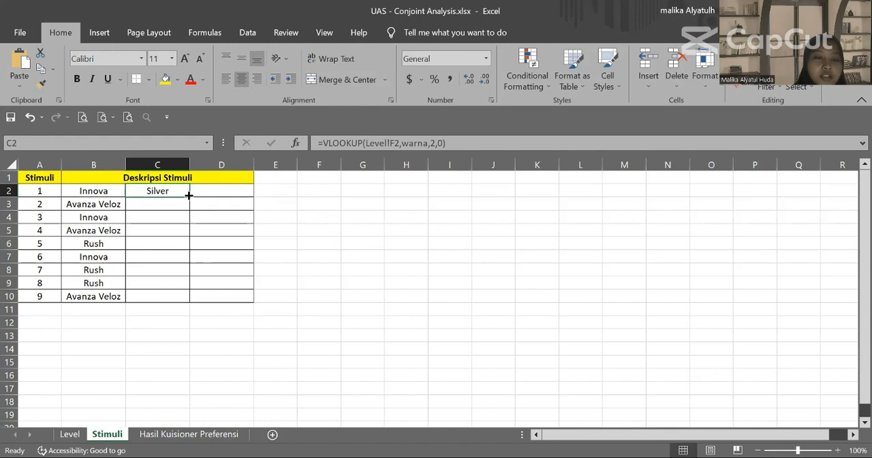
left_click_drag(189, 197, 184, 296)
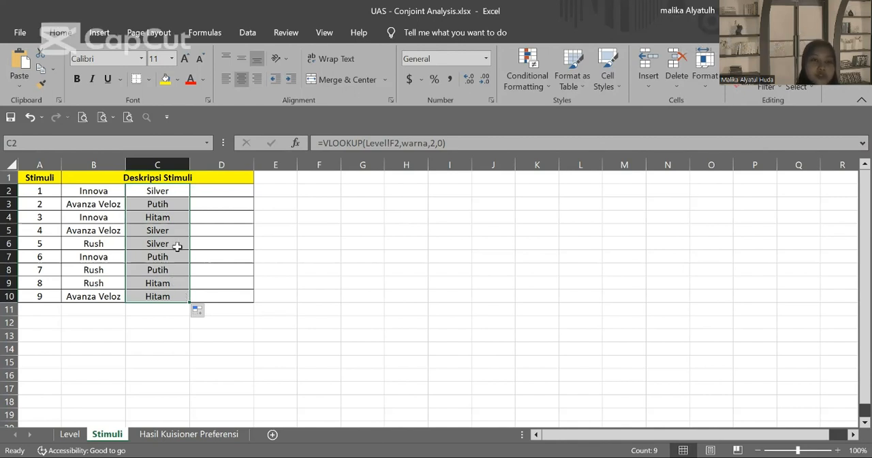
Step: Start a VLOOKUP formula in cell D2 of the Stimuli sheet with Level!G2 as the lookup value
left_click(225, 191)
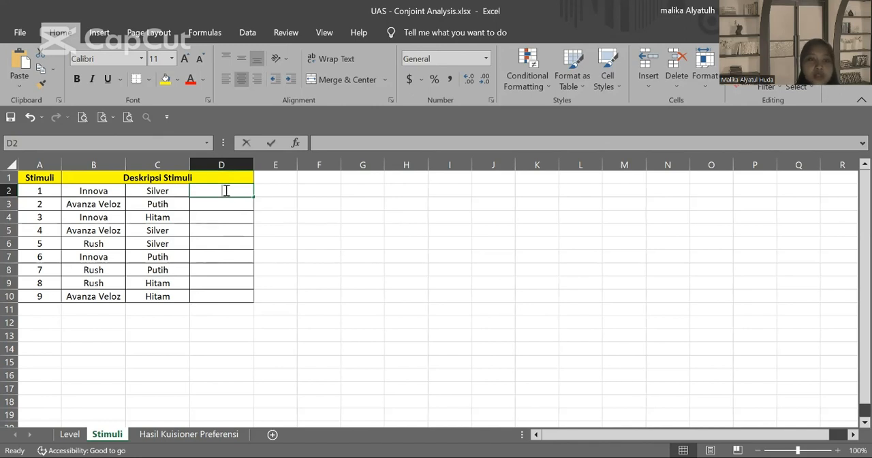
type("=v")
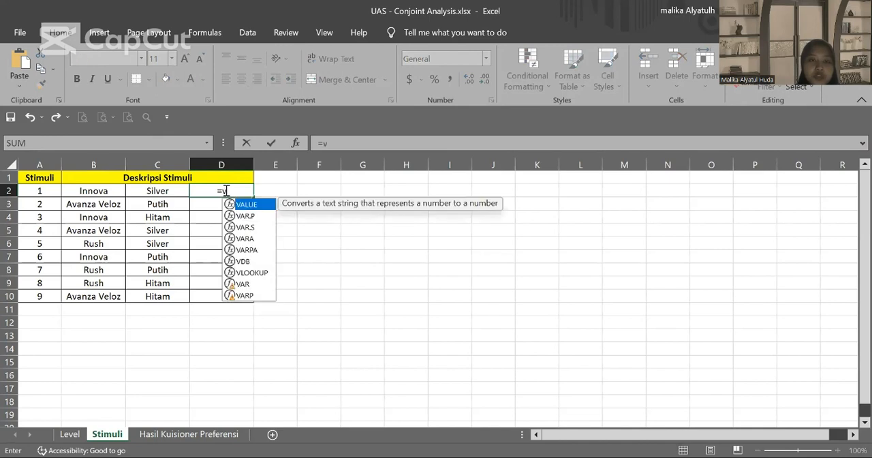
type("lo")
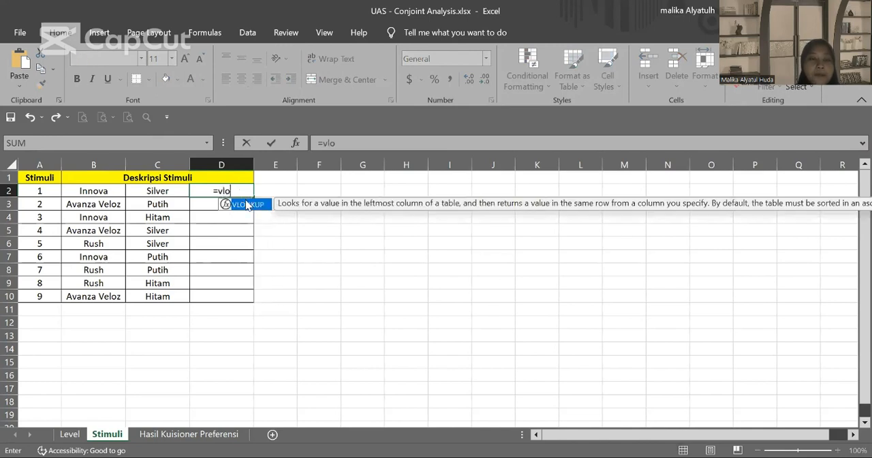
double_click(245, 205)
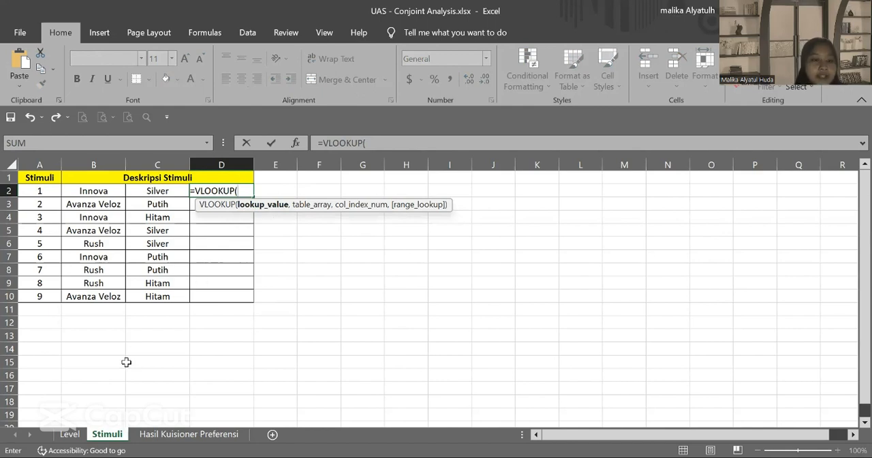
left_click(70, 433)
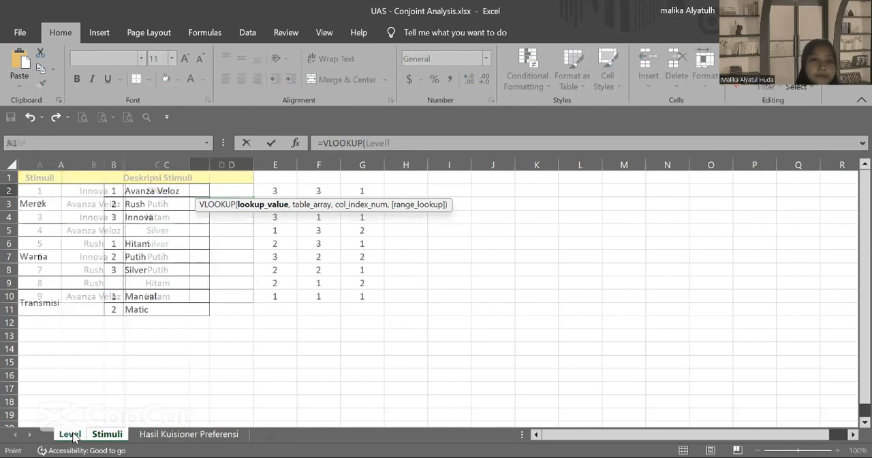
left_click(371, 192)
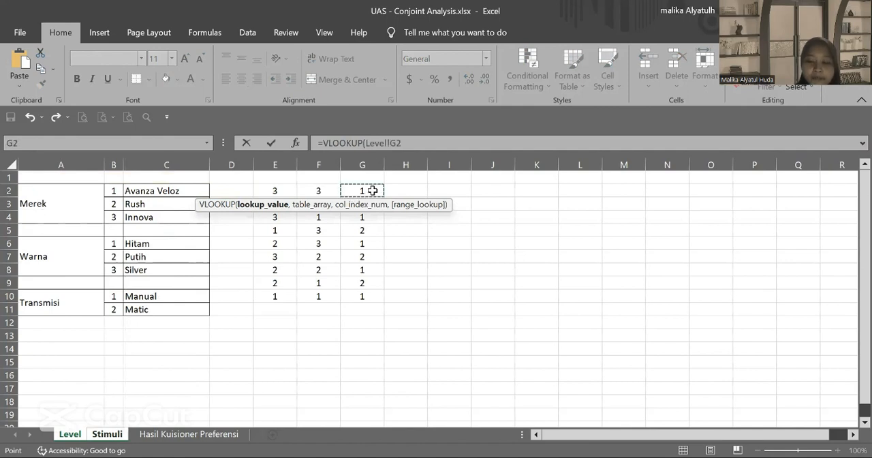
Step: Complete the D2 VLOOKUP with the named range transmisi, column index 2 and range lookup 0
type(",")
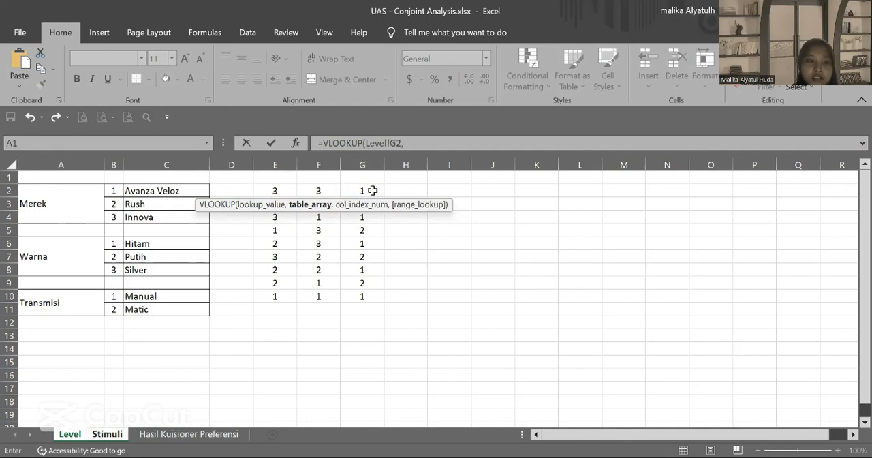
type("tra")
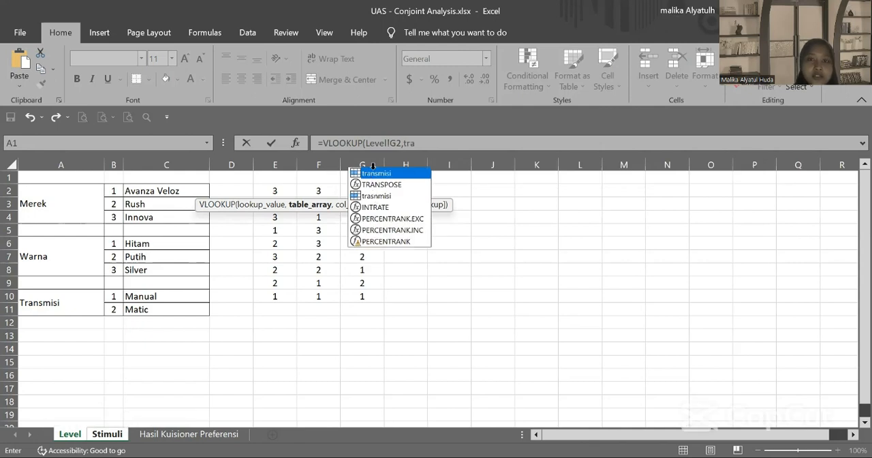
key("Tab")
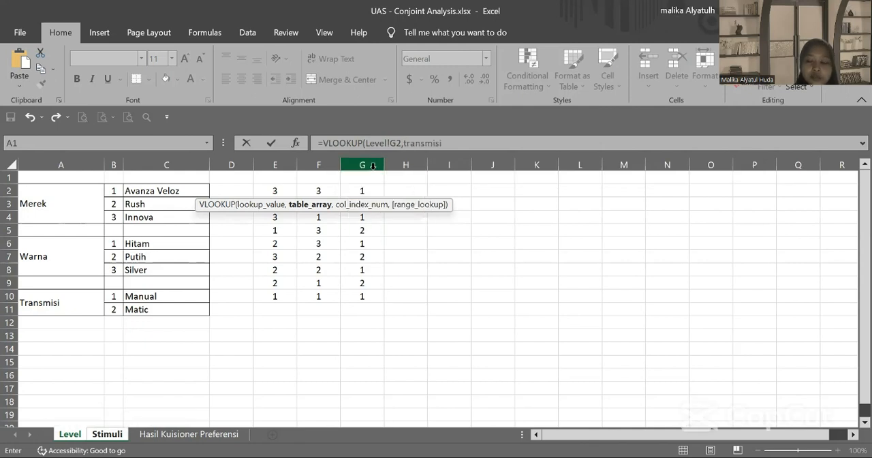
type(",")
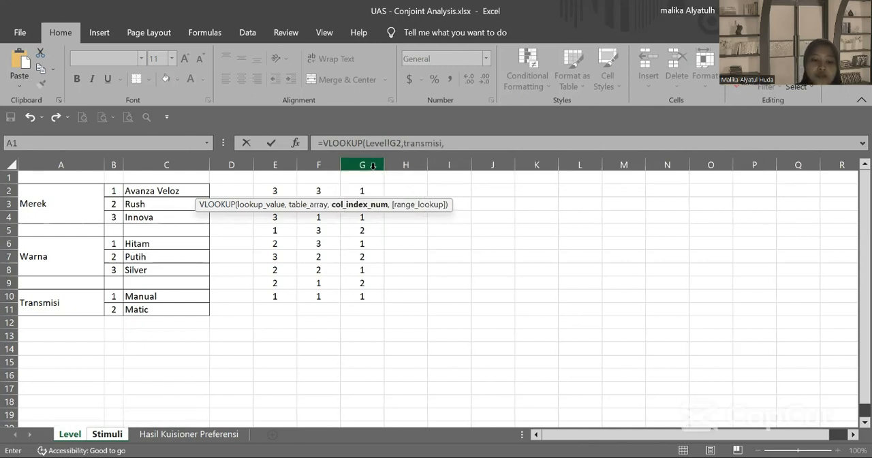
type("2")
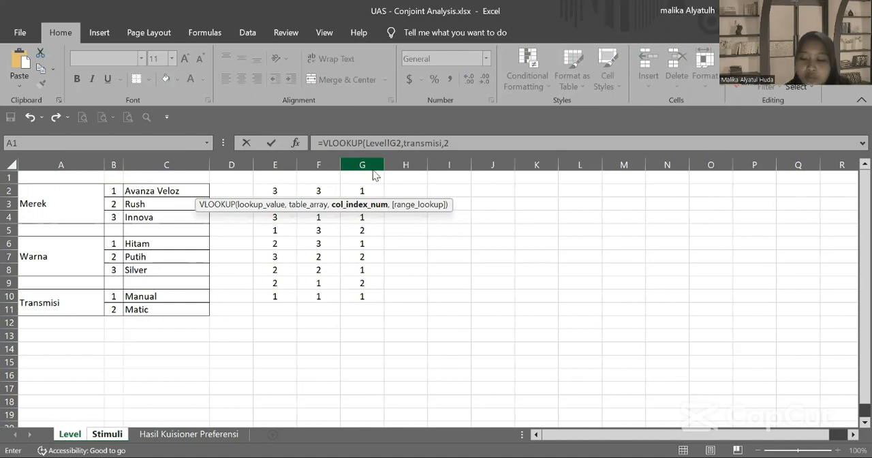
type(",")
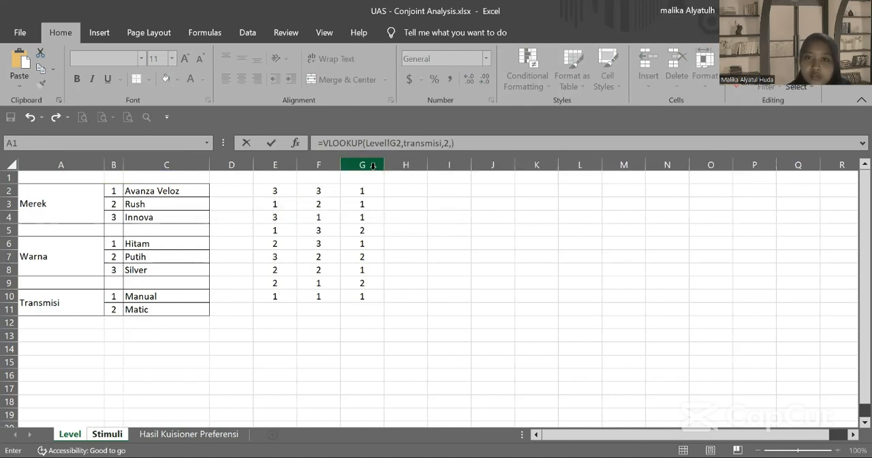
type("0")
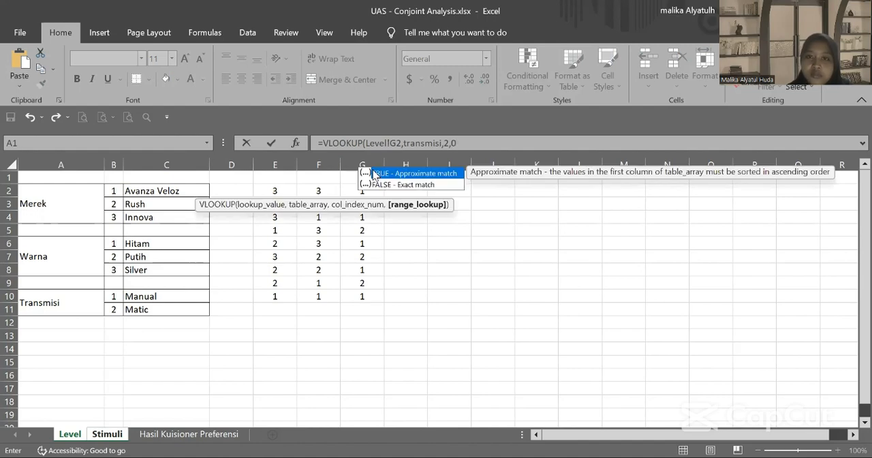
key("Return")
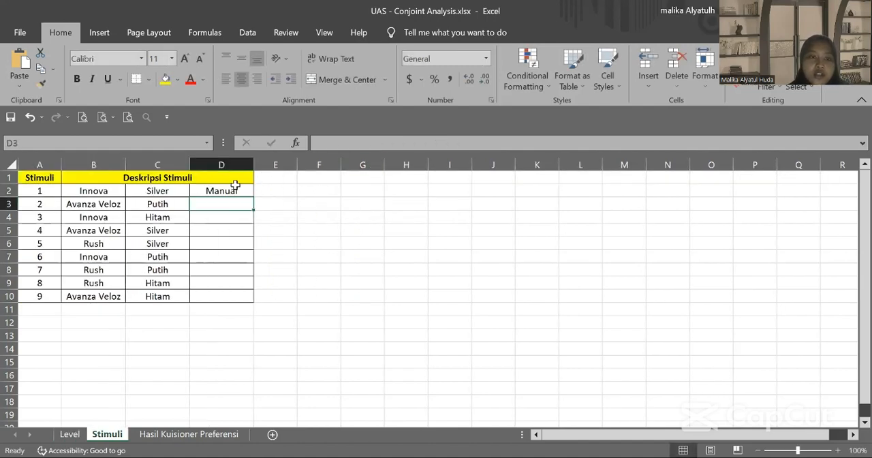
Step: Fill the transmisi formula from D2 down to D10 and widen column B of the Stimuli sheet
left_click(225, 191)
left_click_drag(253, 196, 249, 306)
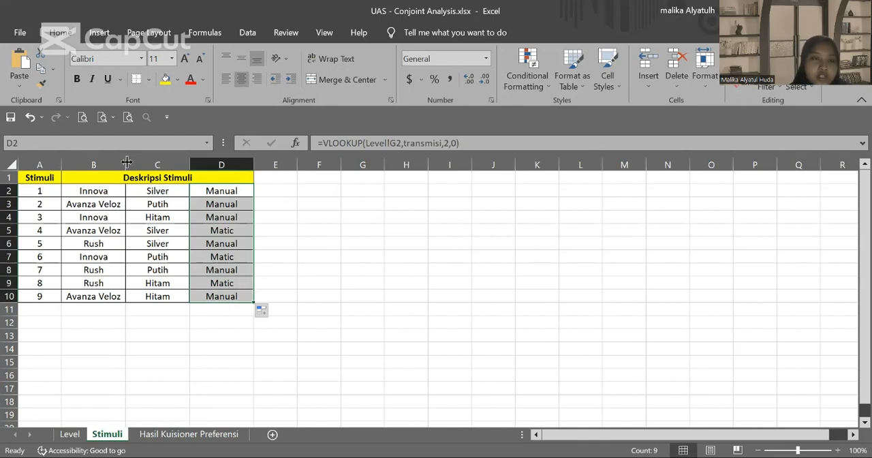
left_click_drag(127, 161, 159, 161)
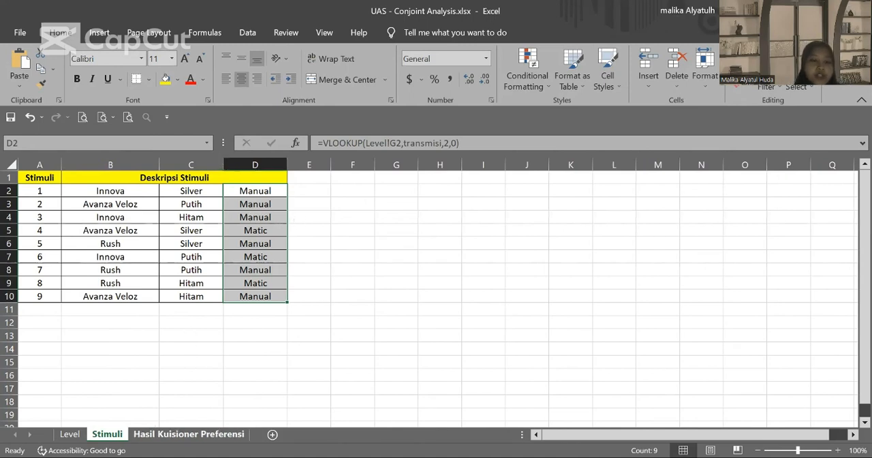
Step: Examine the respondents' ratings for P1 to P9 on the Hasil Kuisioner Preferensi sheet
left_click(189, 434)
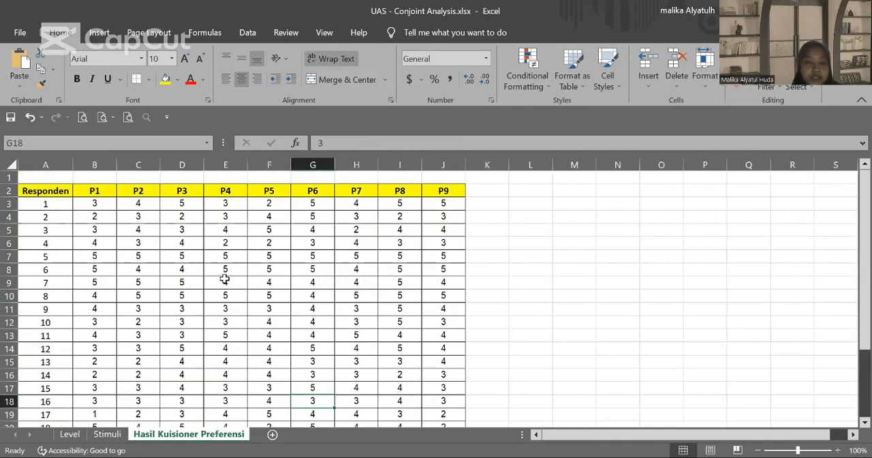
scroll(225, 278, "down", 2)
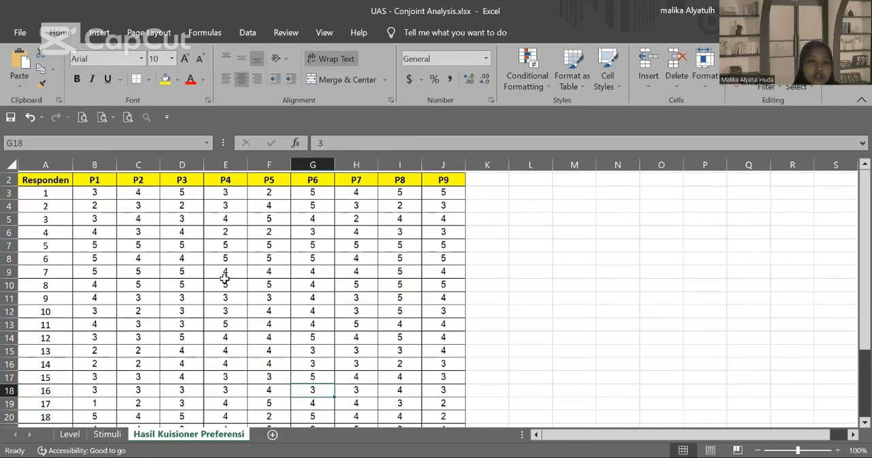
scroll(225, 279, "down", 2)
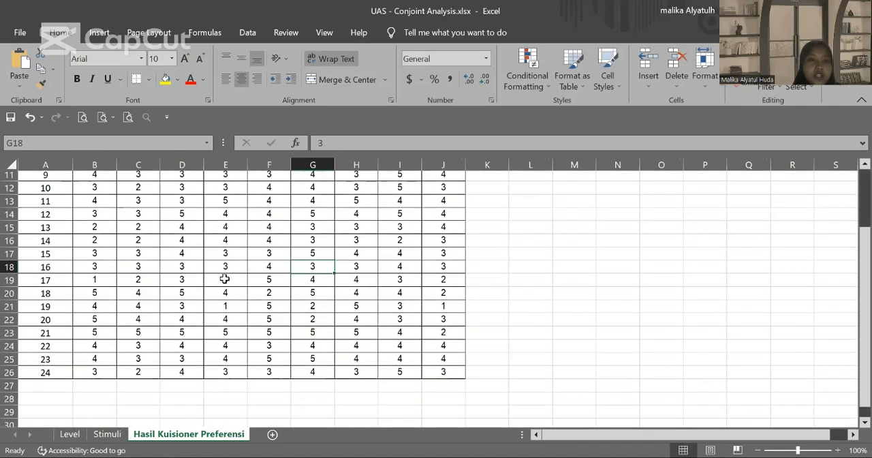
scroll(225, 278, "up", 1)
scroll(225, 279, "up", 3)
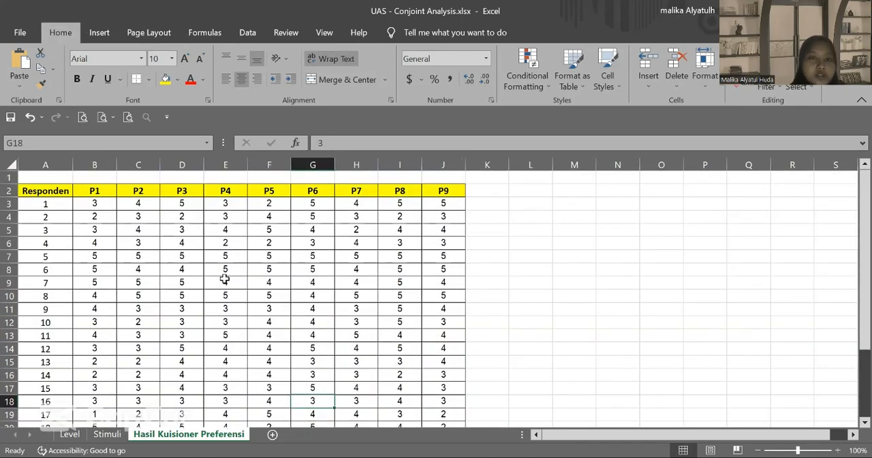
scroll(225, 278, "down", 1)
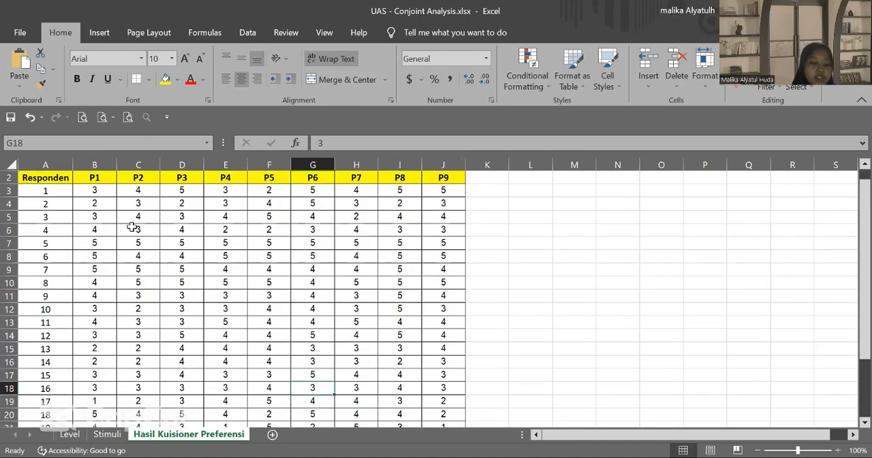
Step: Copy the respondent numbers and P1 to P9 ratings in A3:J26 of the Hasil Kuisioner Preferensi sheet
left_click_drag(42, 193, 424, 429)
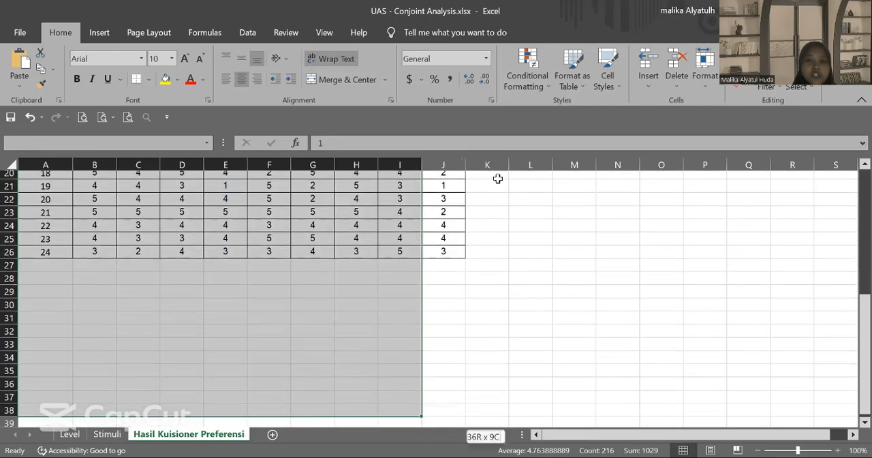
left_click_drag(457, 217, 468, 241)
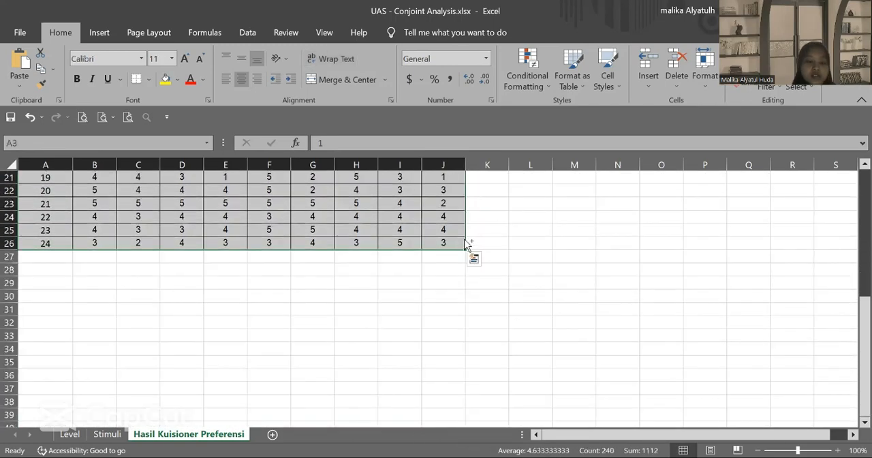
key("ctrl+c")
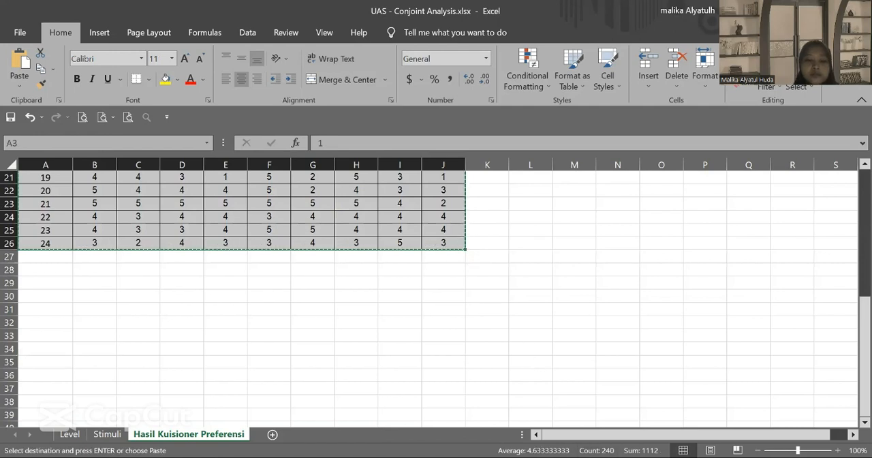
Step: Switch to the empty SPSS Data Editor and paste the copied ratings starting at row 1 of the first column
key("alt+Tab")
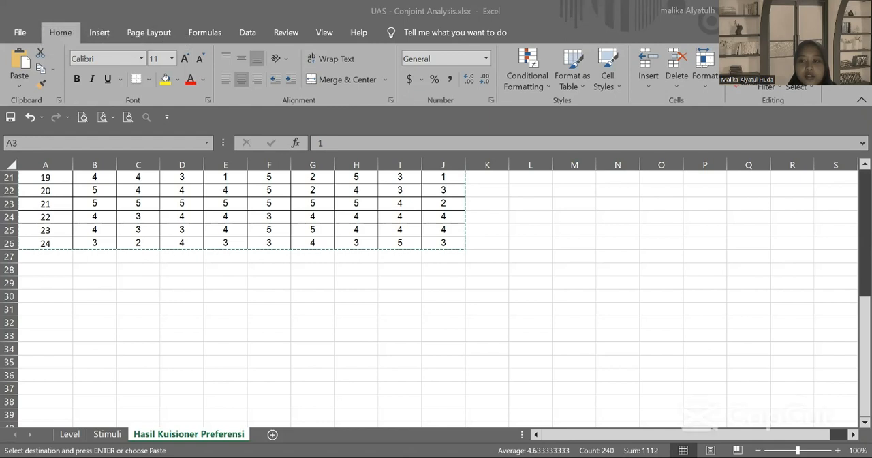
key("alt+Tab")
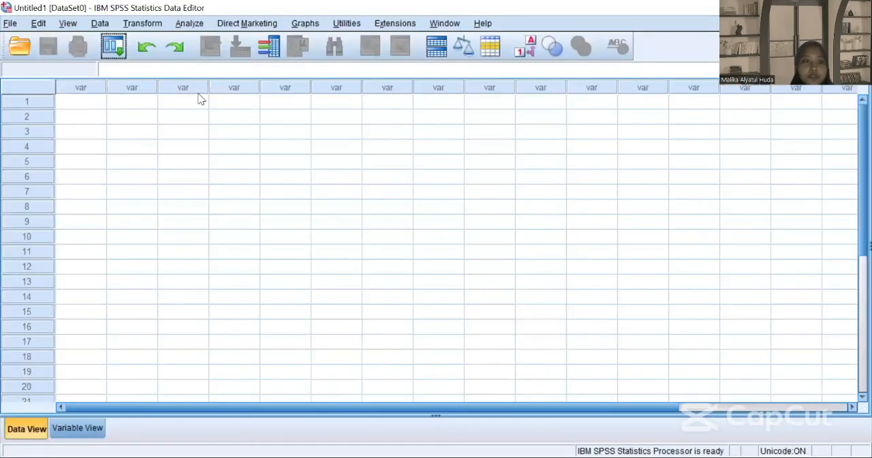
left_click(75, 100)
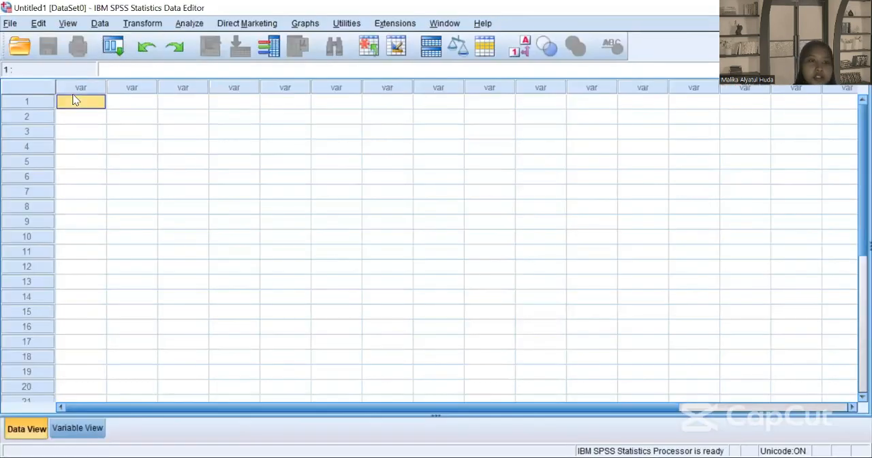
key("ctrl+v")
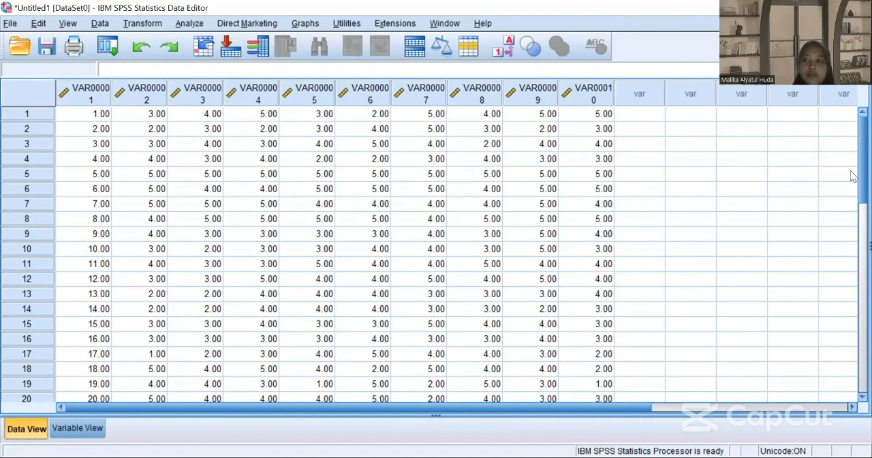
scroll(851, 181, "down", 1)
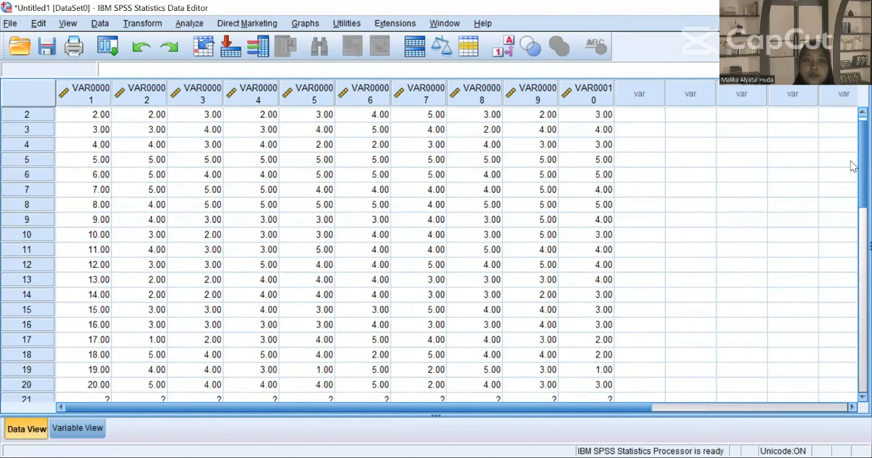
scroll(852, 151, "up", 1)
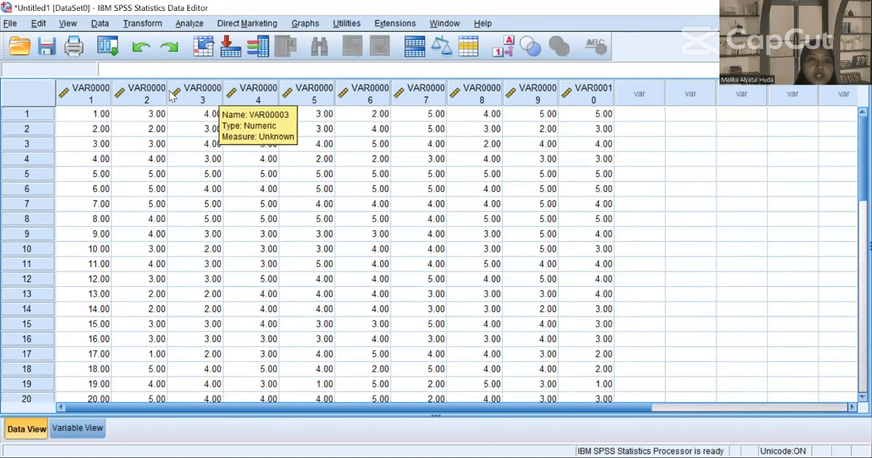
Step: Start saving the SPSS dataset and choose the Conjoint Analysis folder in Downloads as its location
left_click(15, 23)
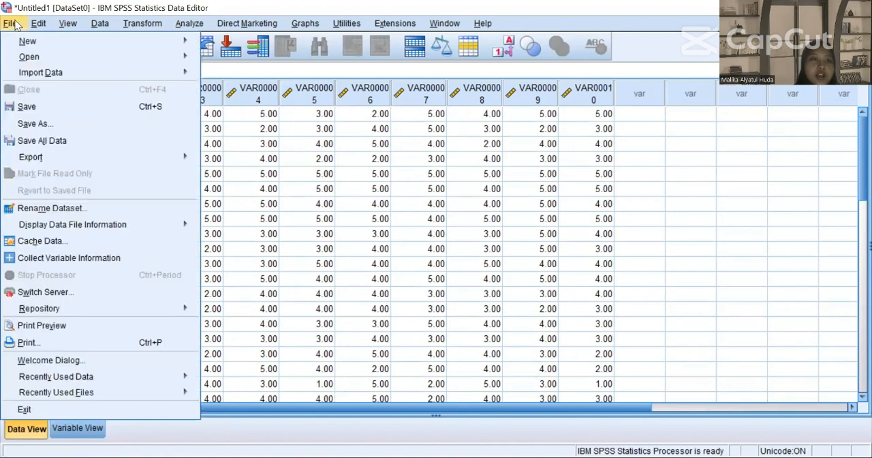
left_click(74, 113)
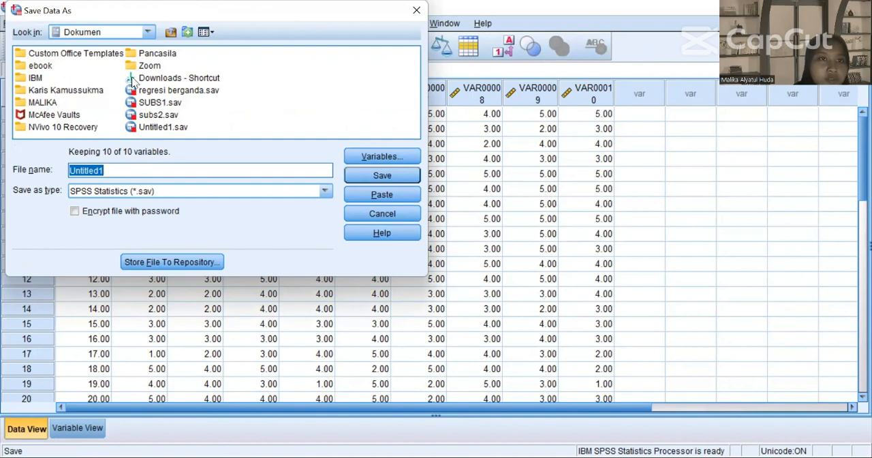
left_click(147, 32)
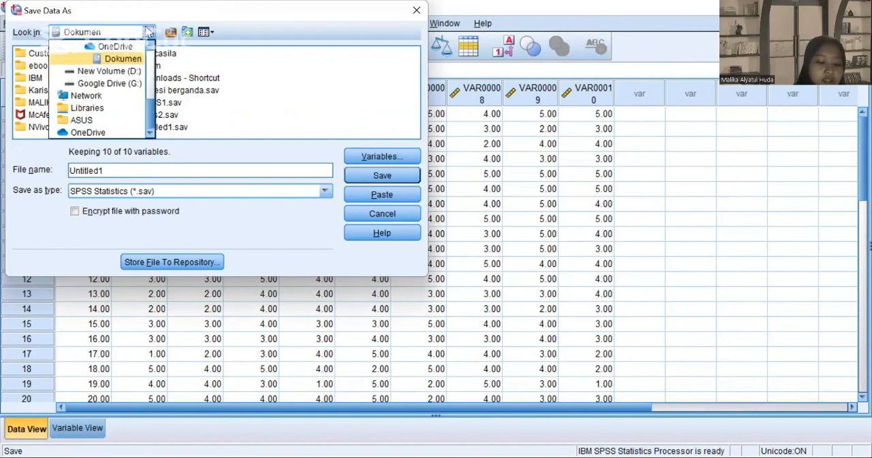
left_click(149, 66)
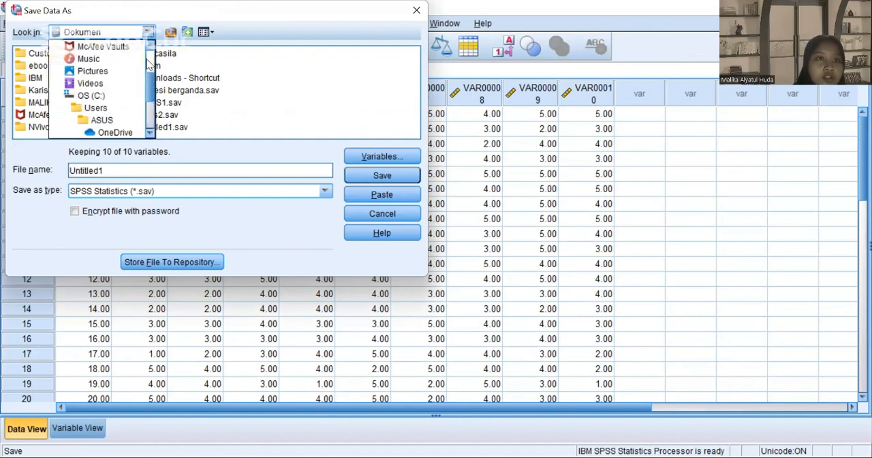
scroll(150, 66, "up", 2)
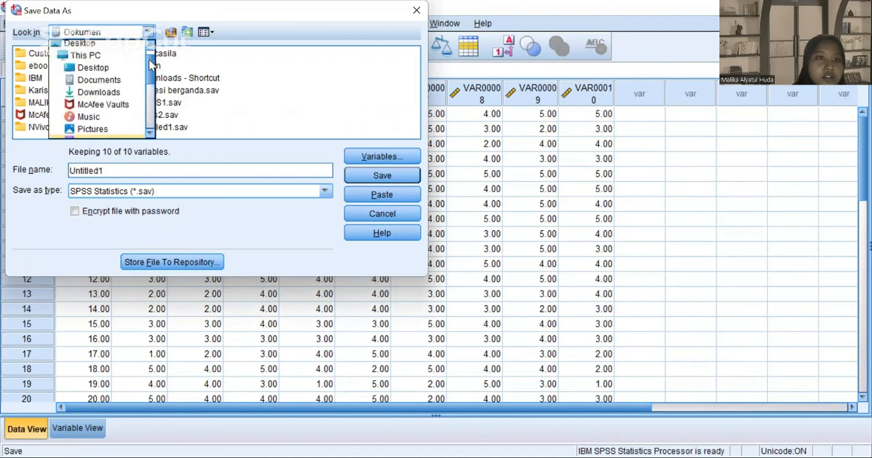
left_click(112, 98)
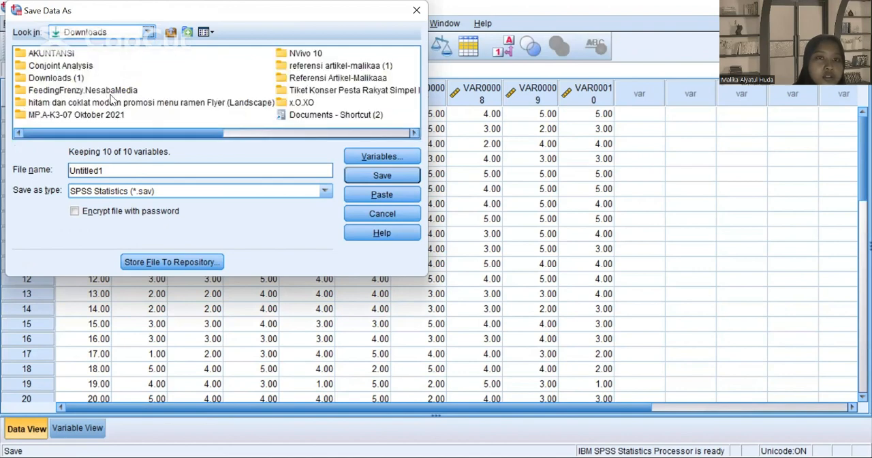
left_click(78, 68)
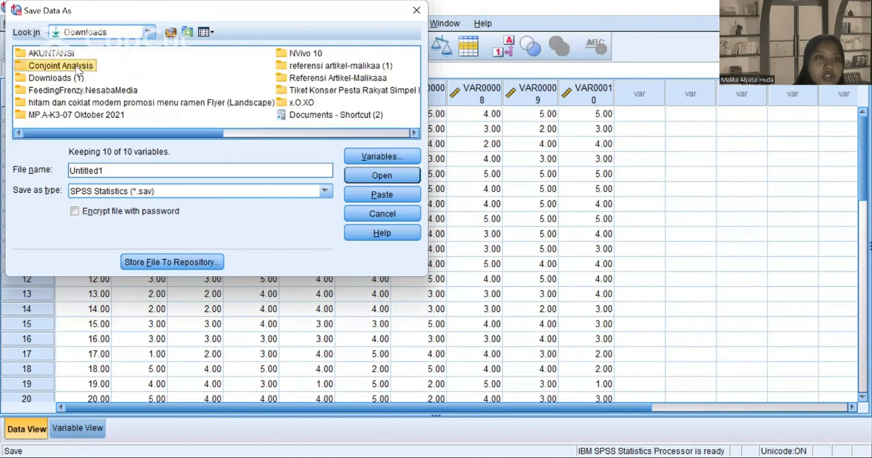
double_click(28, 67)
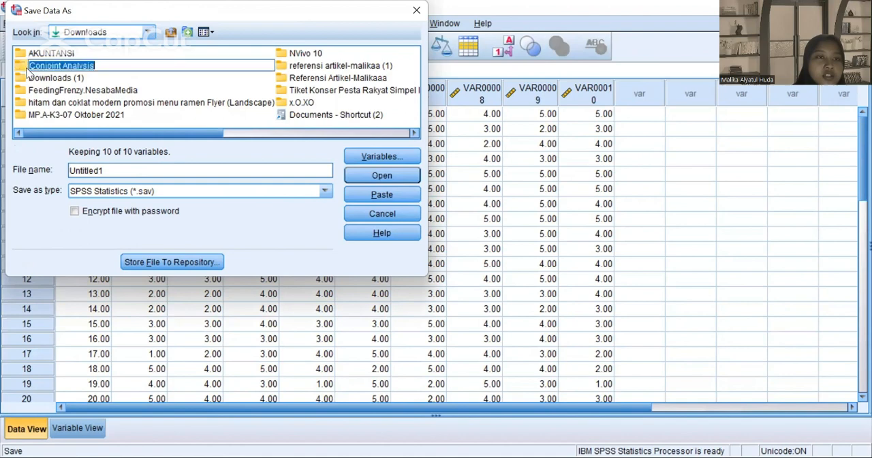
Step: Name the data file Preferensi_konsumen and save it as an SPSS Statistics file
left_click(166, 176)
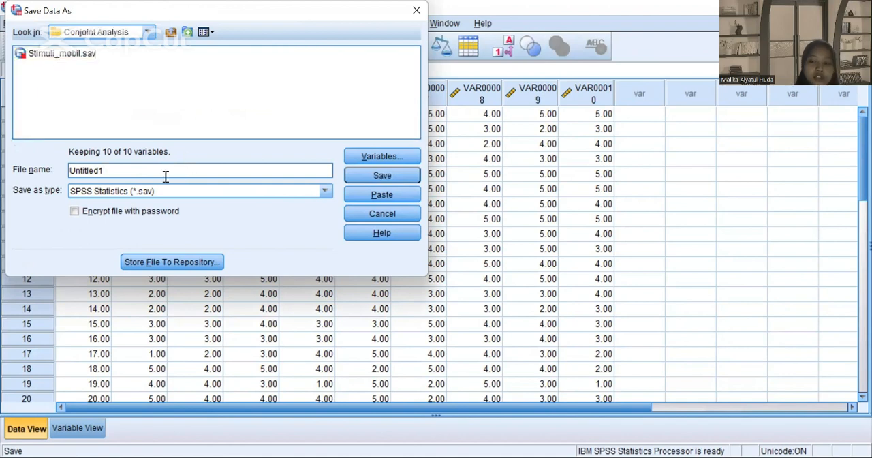
key("BackSpace")
key("BackSpace")
key("BackSpace")
key("BackSpace")
key("BackSpace")
key("BackSpace")
key("BackSpace")
key("BackSpace")
key("BackSpace")
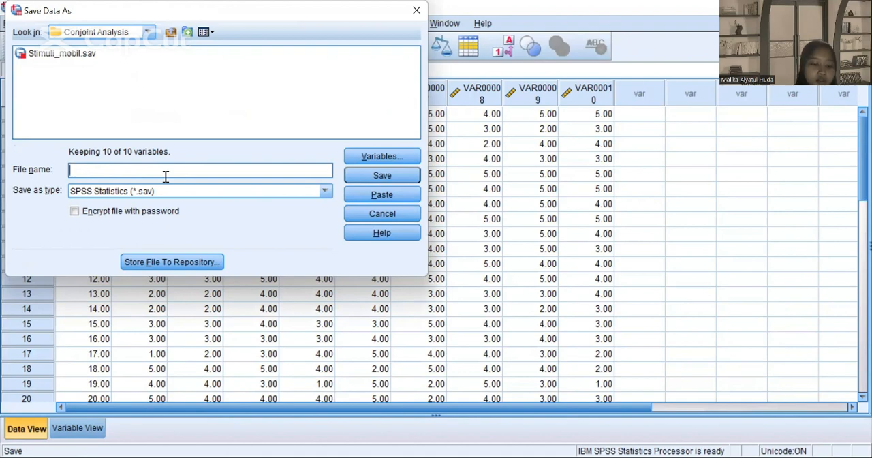
type("Prefe")
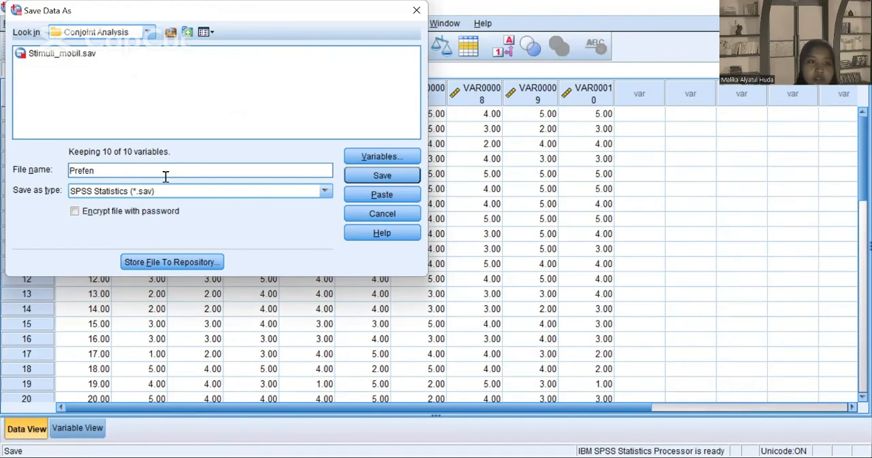
type("rensi_")
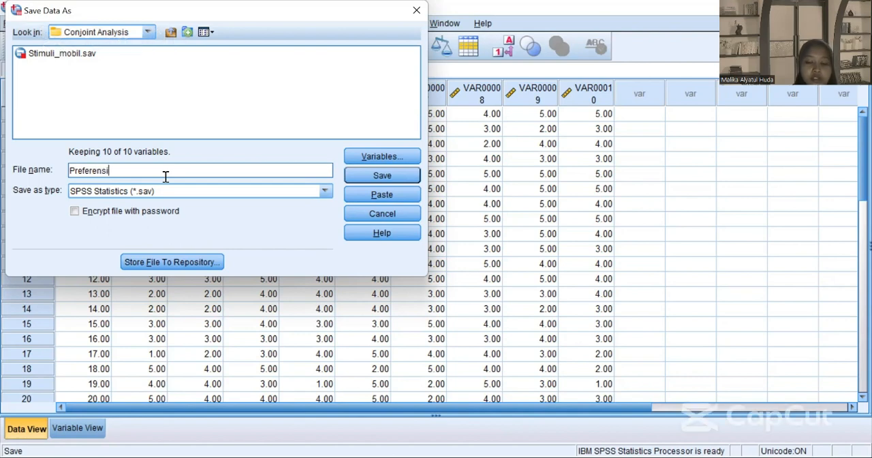
type("konsumen")
left_click(360, 177)
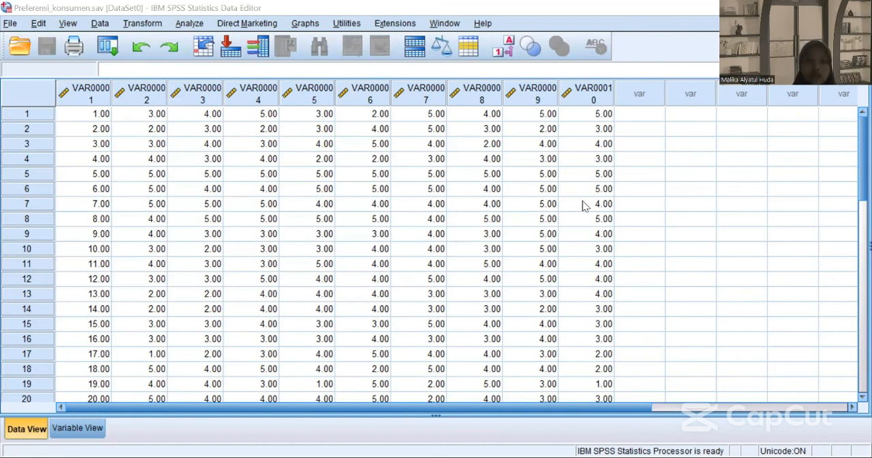
Step: Switch to File Explorer and open Preferensi_konsumen.sav from the Conjoint Analysis folder
key("alt+Tab")
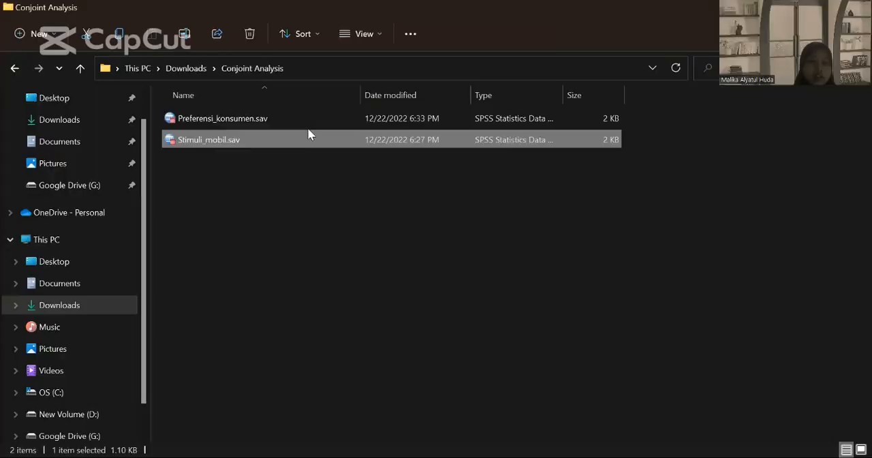
left_click(279, 119)
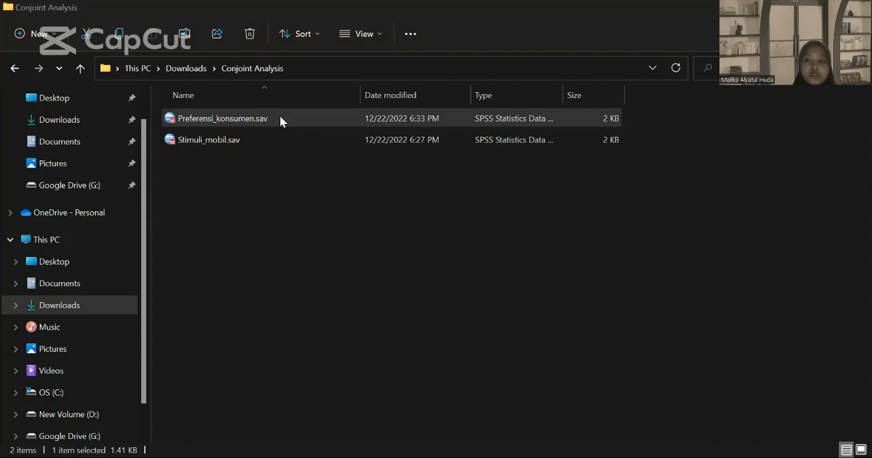
double_click(279, 119)
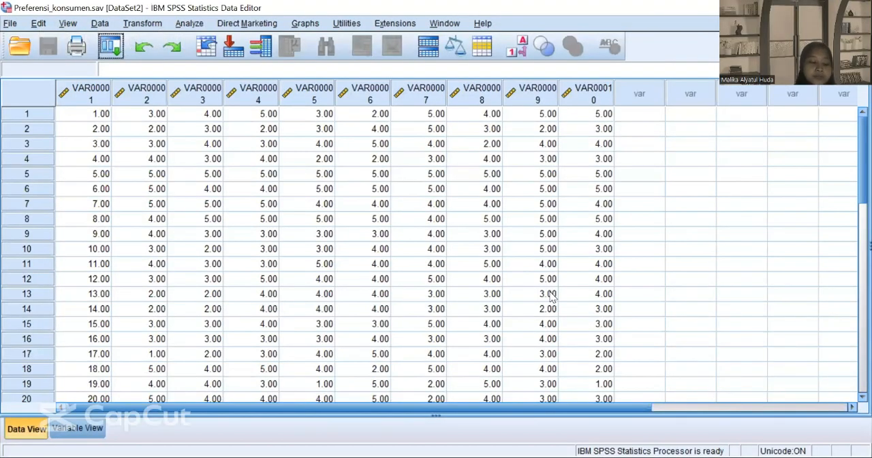
Step: Show the variable definitions and rename the first variable, VAR00001, as responden
left_click(77, 427)
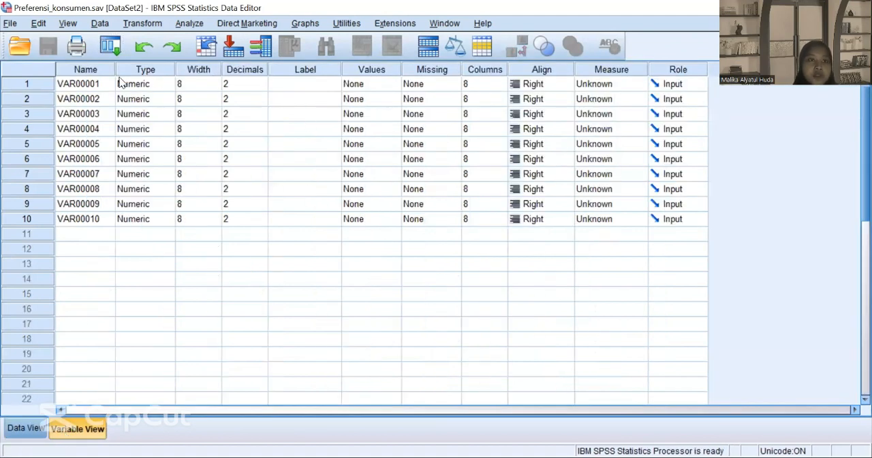
left_click(95, 84)
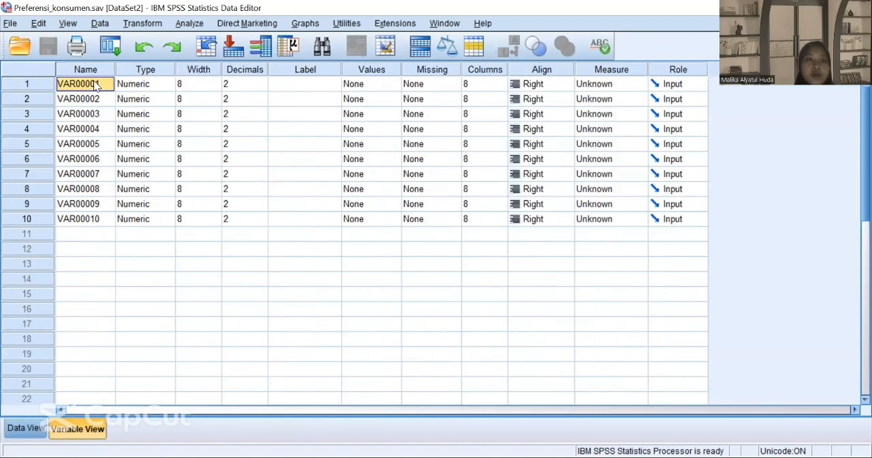
type("responden")
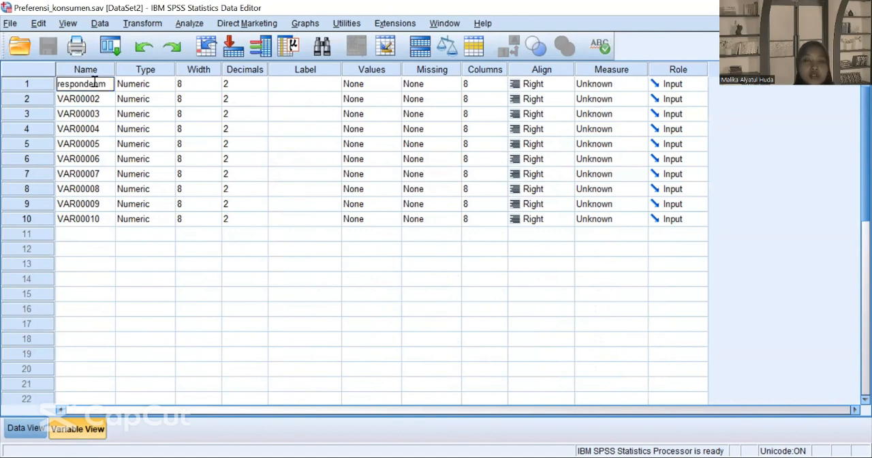
key("BackSpace")
type("n")
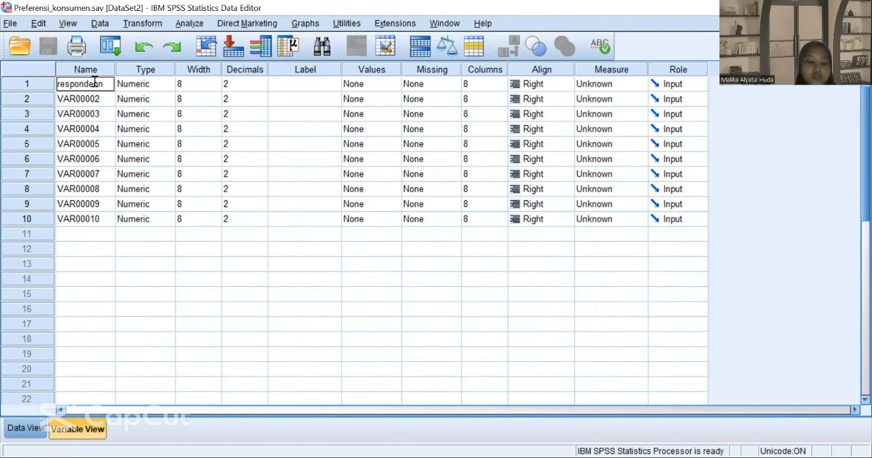
type("n")
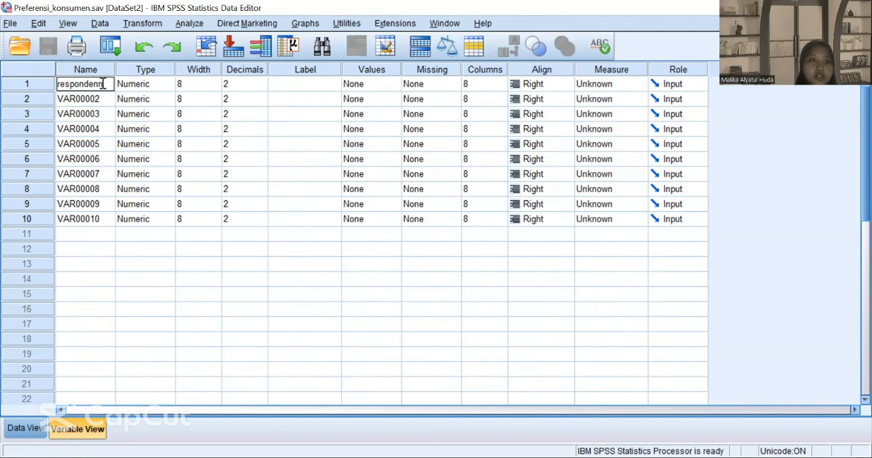
key("BackSpace")
Step: Rename the variables VAR00002 and VAR00003 as P1 and P2
left_click(85, 100)
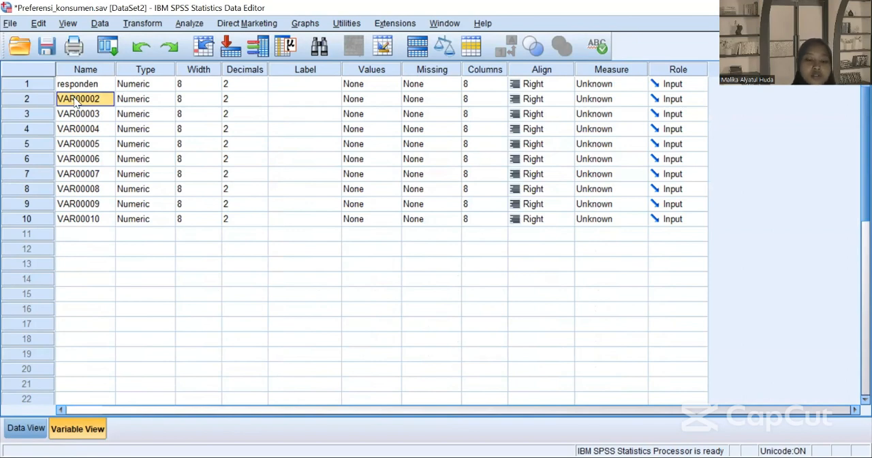
type("P1")
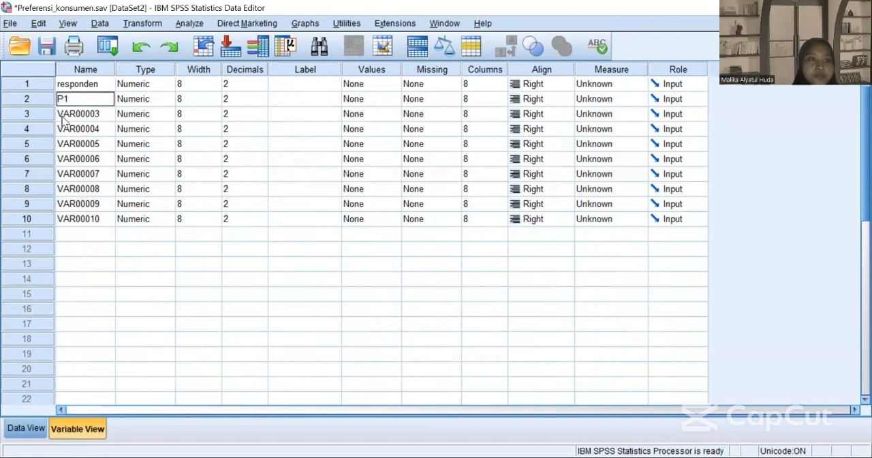
left_click(62, 117)
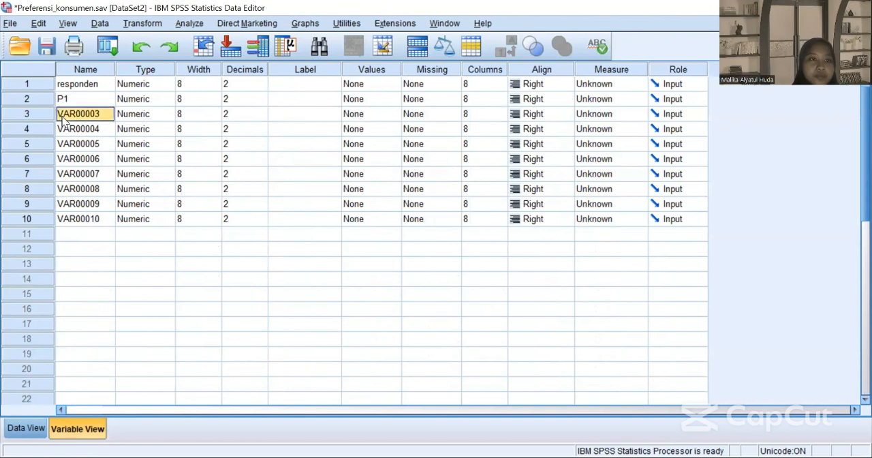
key("BackSpace")
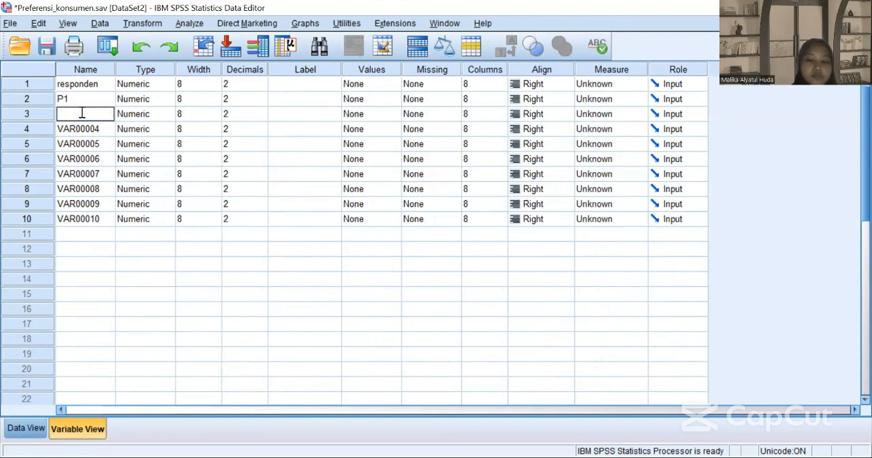
type("P2")
left_click(79, 128)
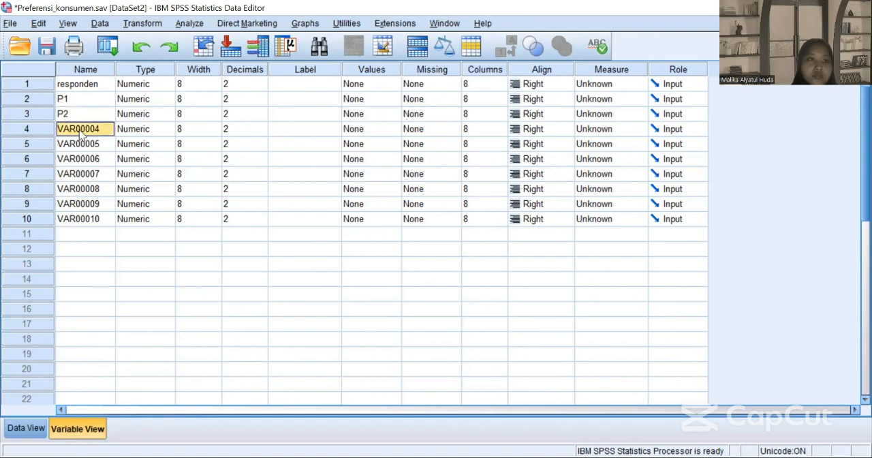
Step: Rename the variables VAR00004, VAR00005 and VAR00006 as P3, P4 and P5
type("P3")
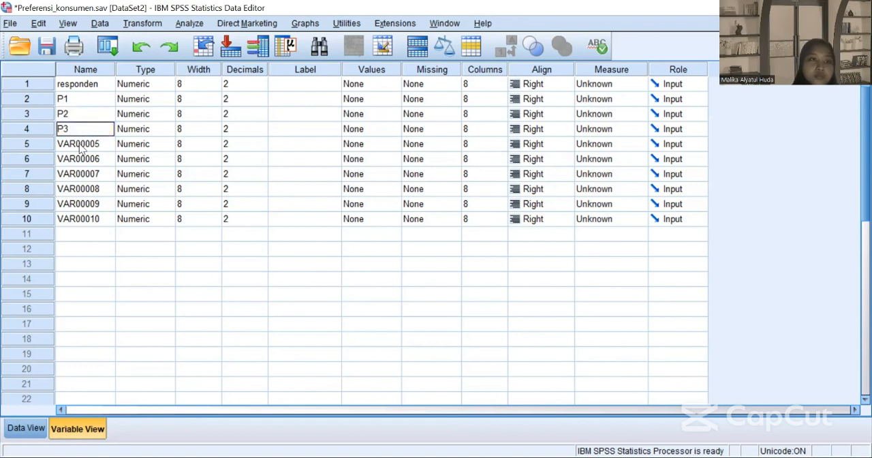
left_click(79, 145)
type("P4")
left_click(76, 160)
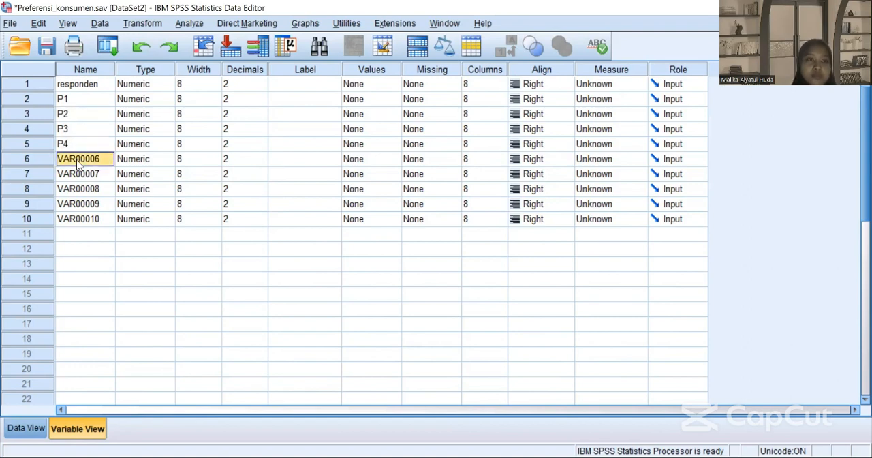
type("P5")
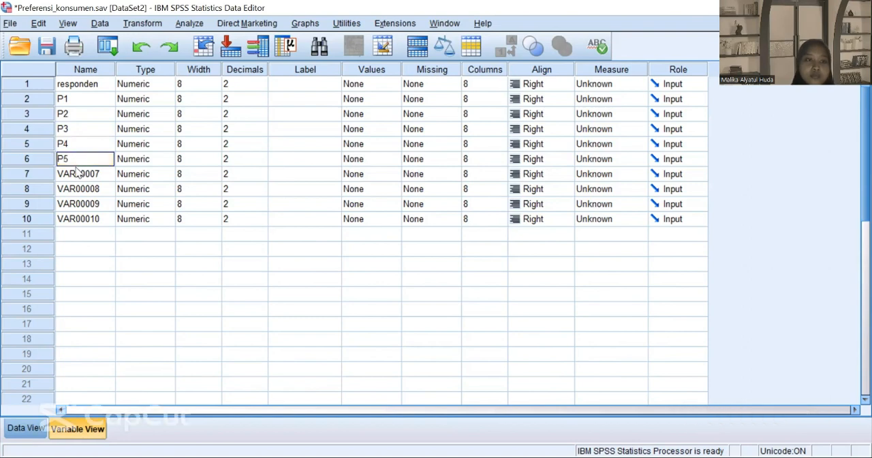
left_click(76, 173)
type("P5")
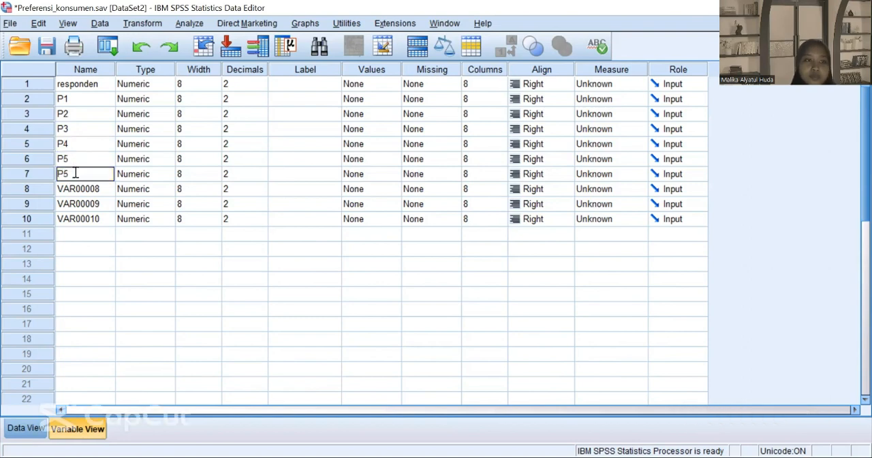
left_click(73, 190)
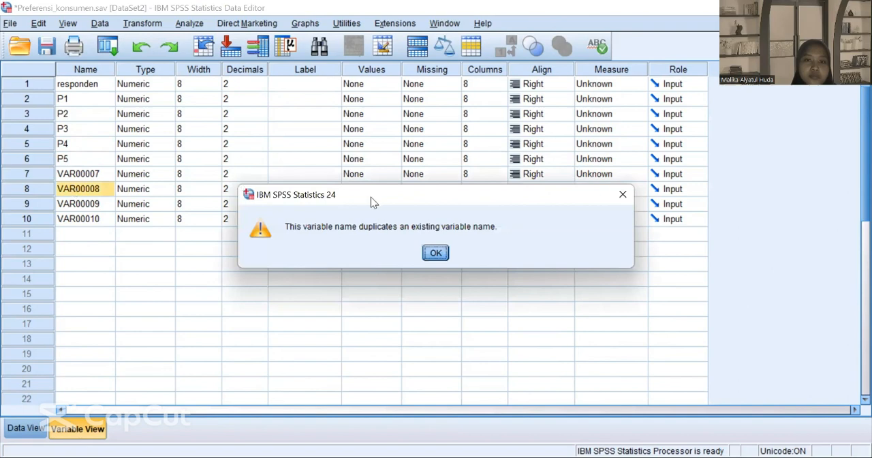
left_click(439, 256)
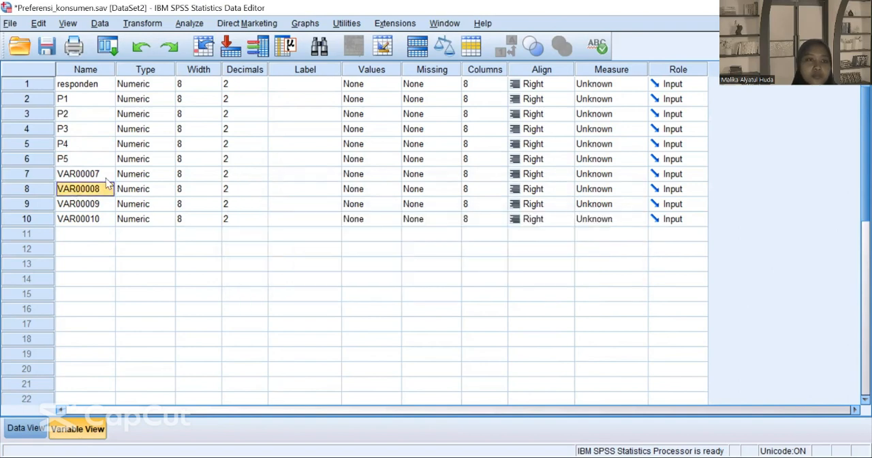
Step: Rename the variables VAR00007 and VAR00008 as P6 and P7
left_click(105, 175)
type("P5")
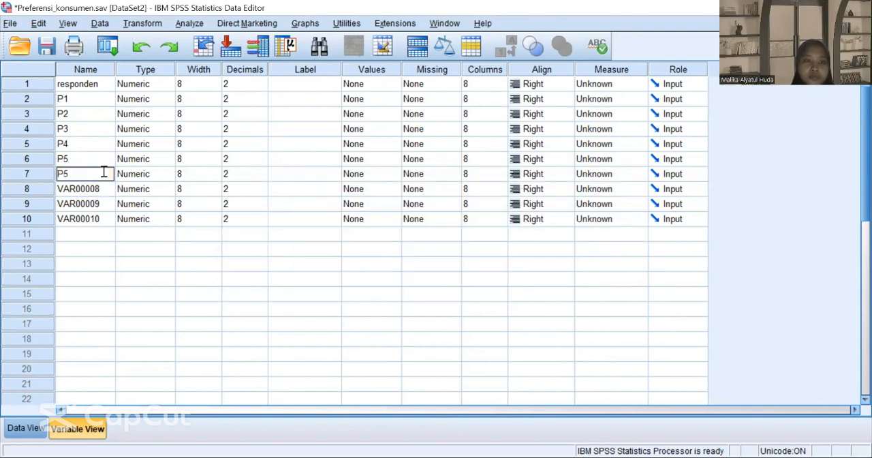
key("BackSpace")
type("6")
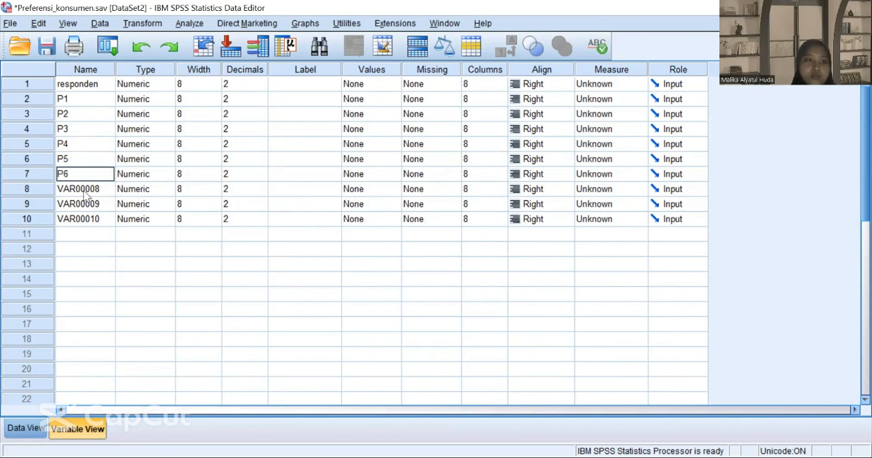
left_click(85, 192)
type("P")
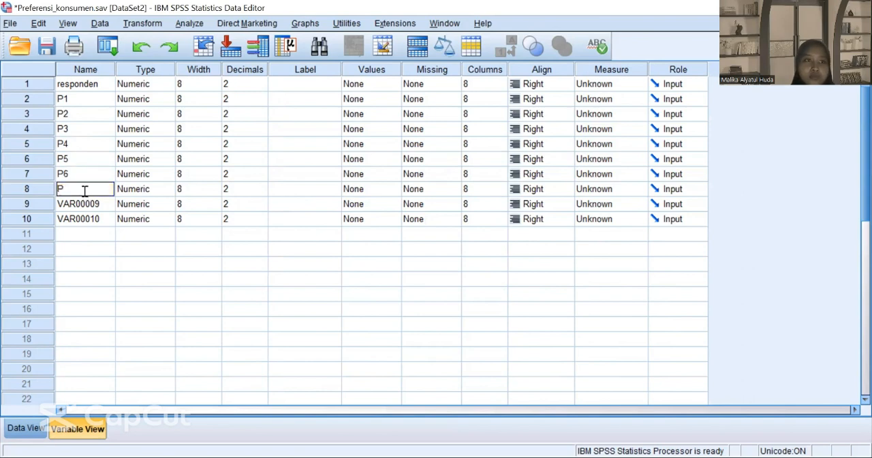
type("7")
Step: Rename the variables VAR00009 and VAR00010 as P8 and P9
left_click(79, 206)
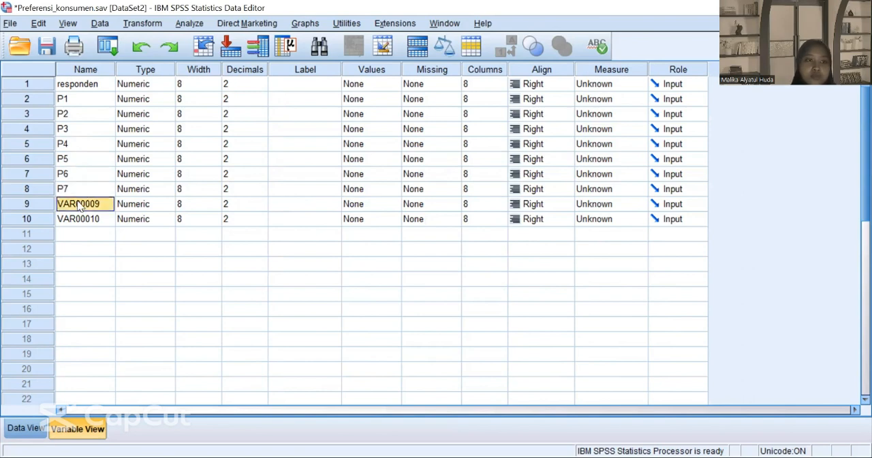
type("P")
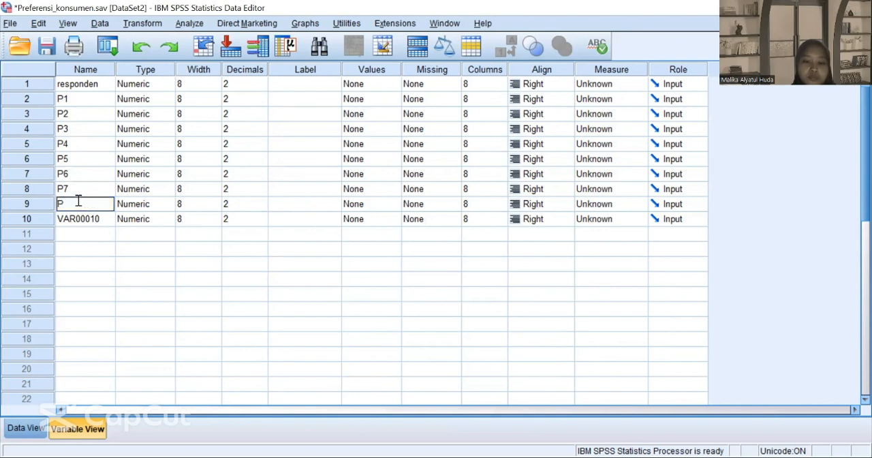
type("8")
left_click(76, 218)
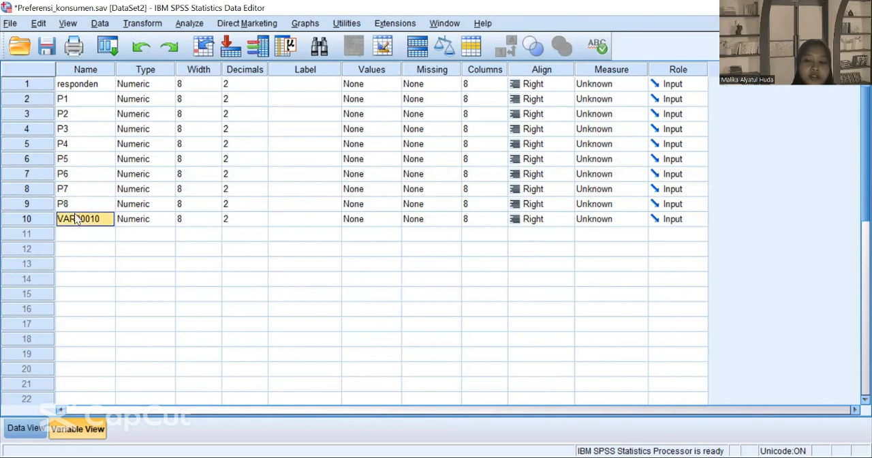
type("P9")
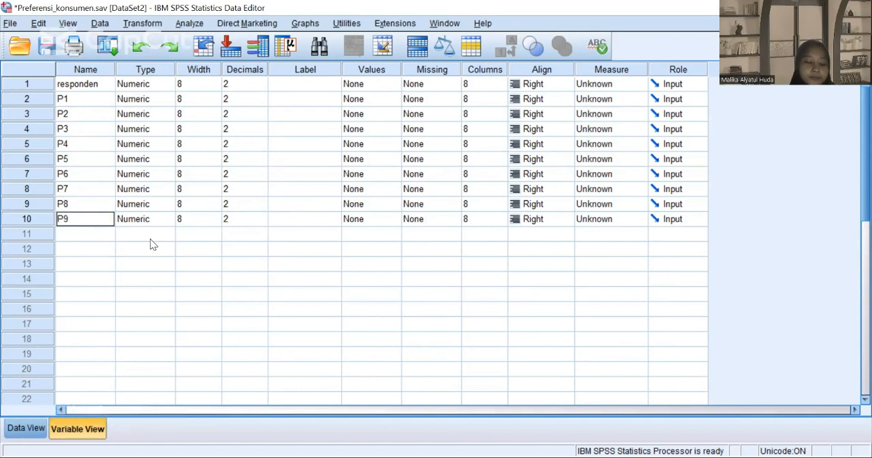
left_click(199, 248)
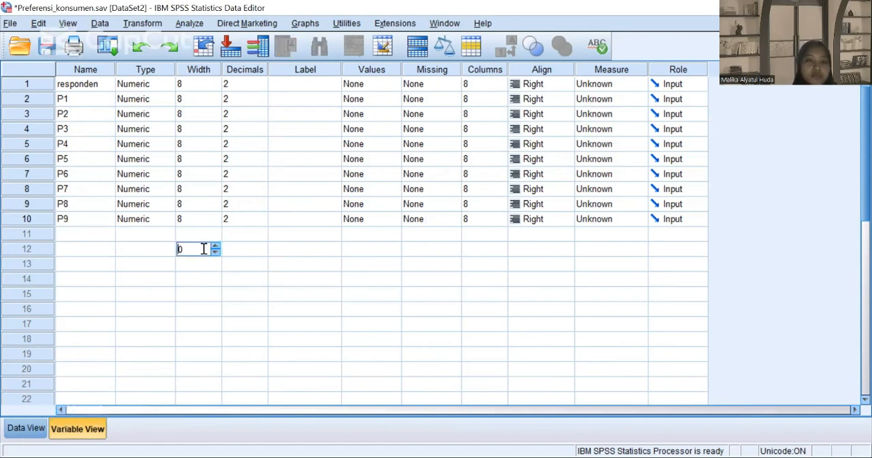
left_click(263, 266)
left_click(184, 201)
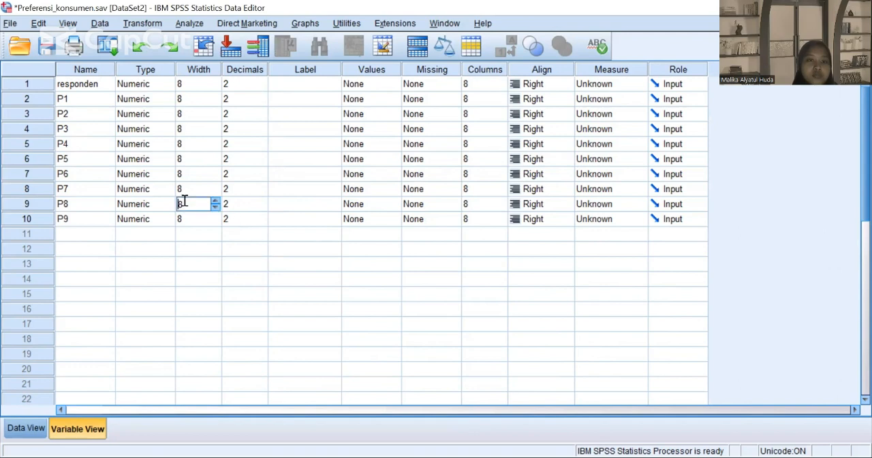
left_click(75, 204)
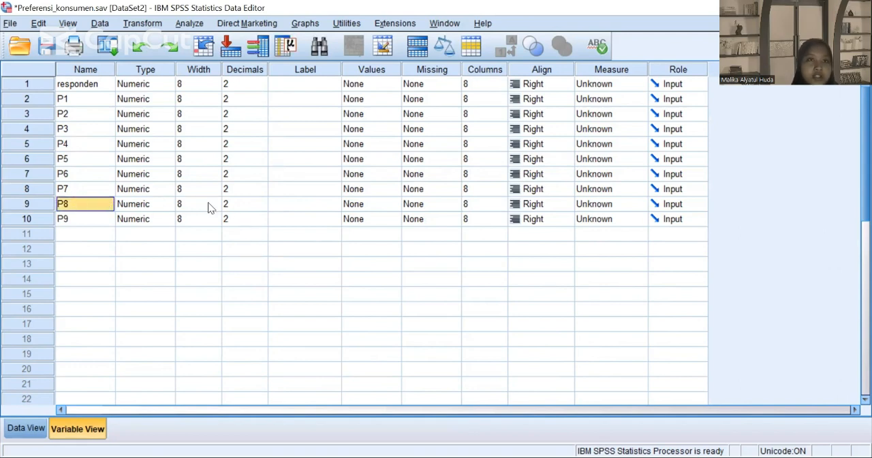
Step: Return to the data values of Preferensi_konsumen.sav and create a new syntax file
left_click(26, 428)
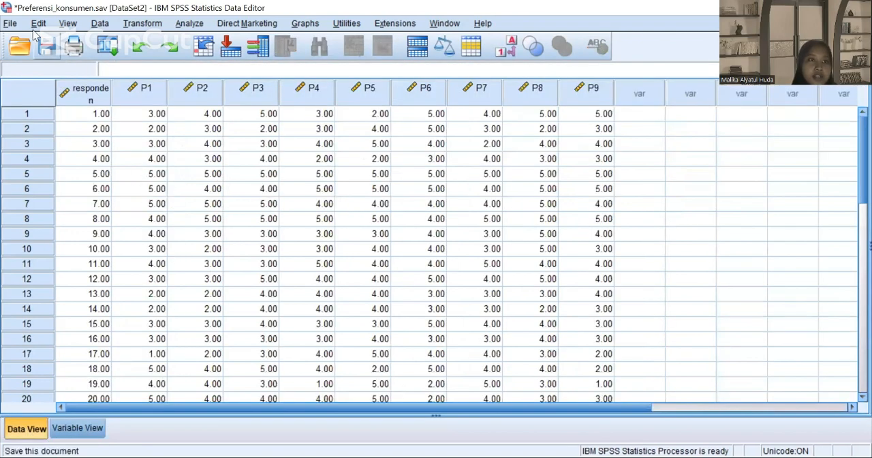
left_click(10, 26)
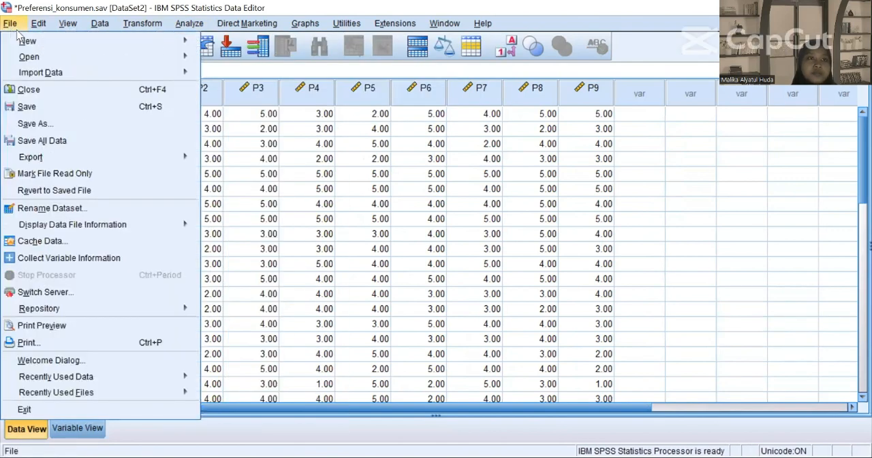
mouse_move(78, 42)
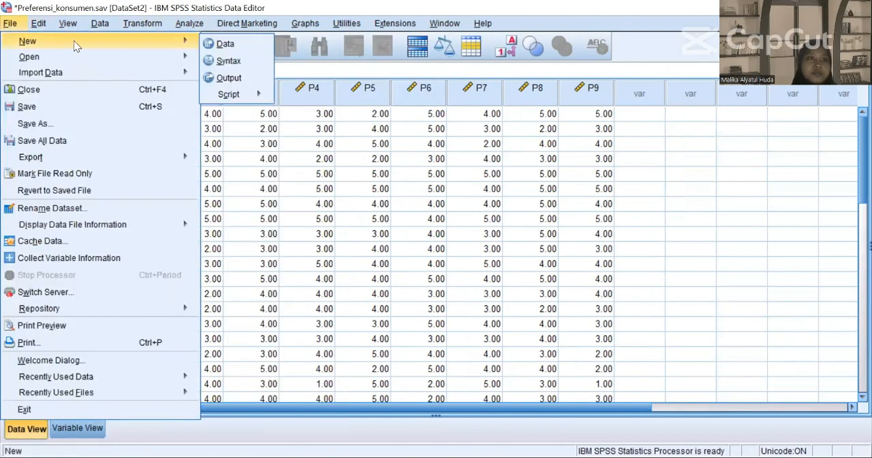
left_click(227, 60)
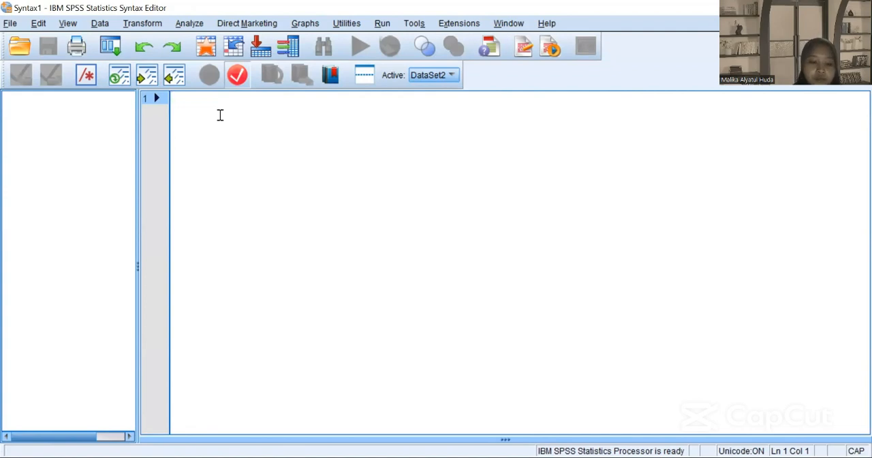
Step: Start the command in the empty syntax file with CONJOINT PLAN=
type("CONJ")
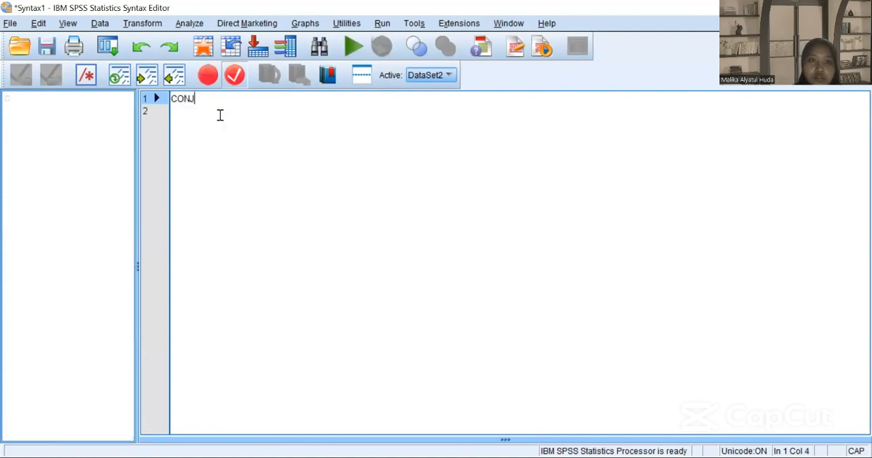
type("OINT")
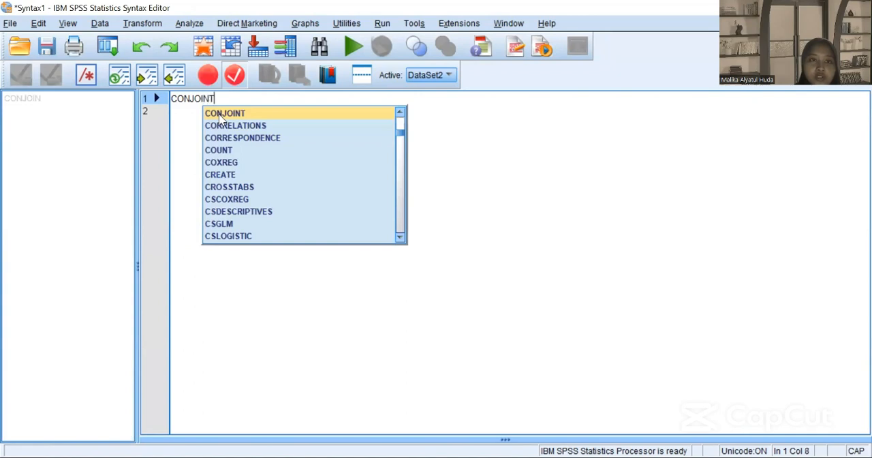
type(" PLAN")
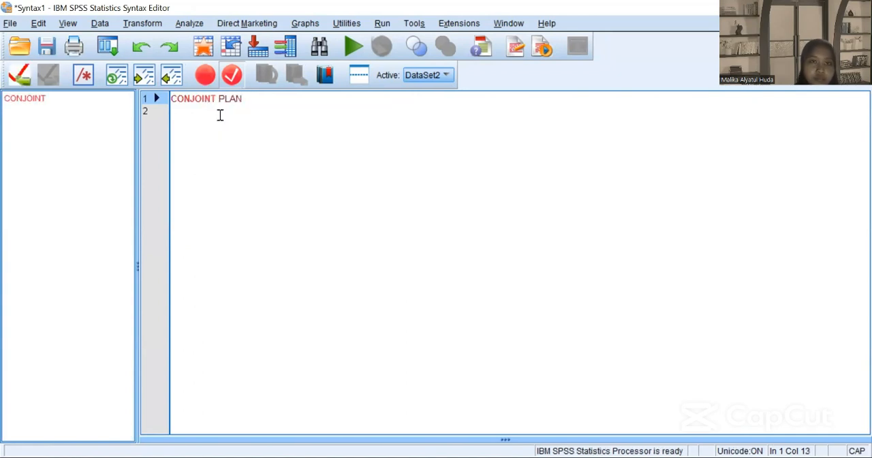
type("=")
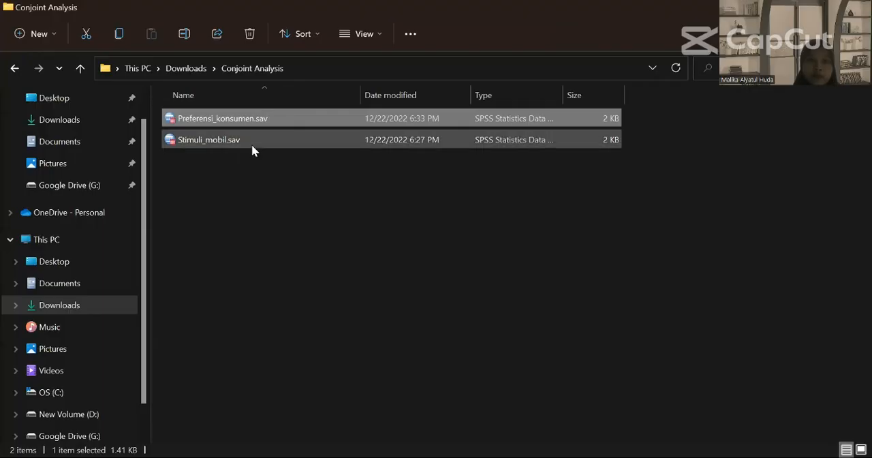
Step: Switch to File Explorer and copy the folder location of Stimuli_mobil.sav from its properties
left_click(252, 144)
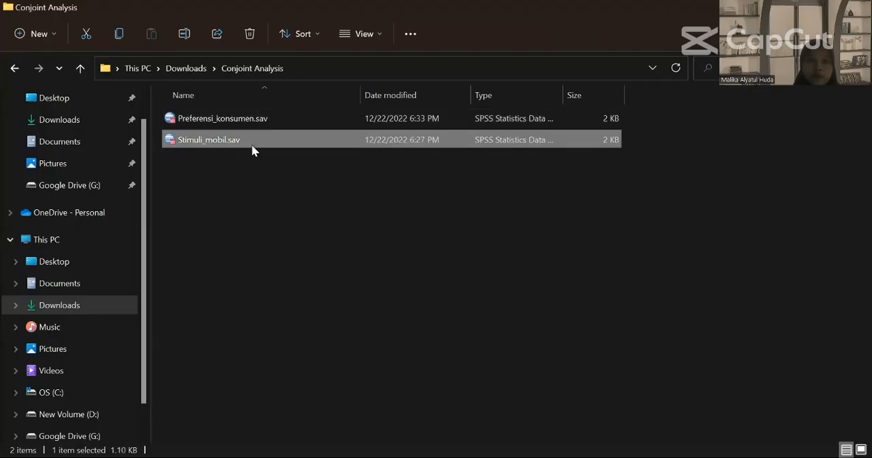
right_click(317, 165)
left_click(331, 278)
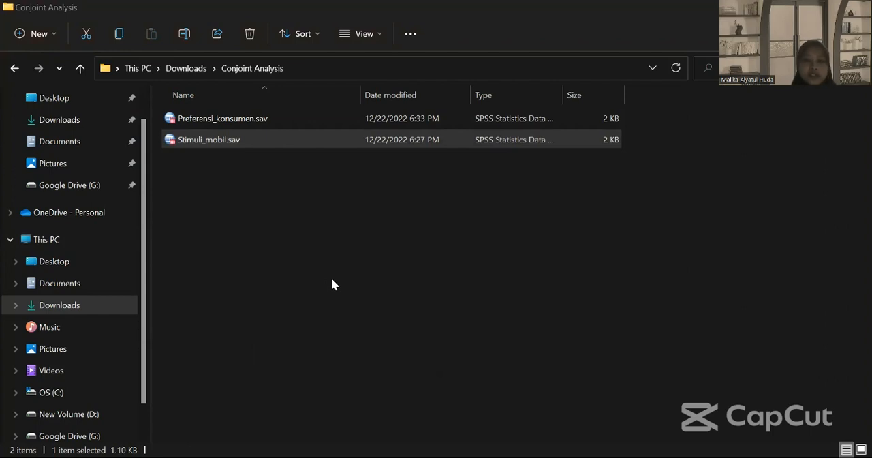
left_click(571, 293)
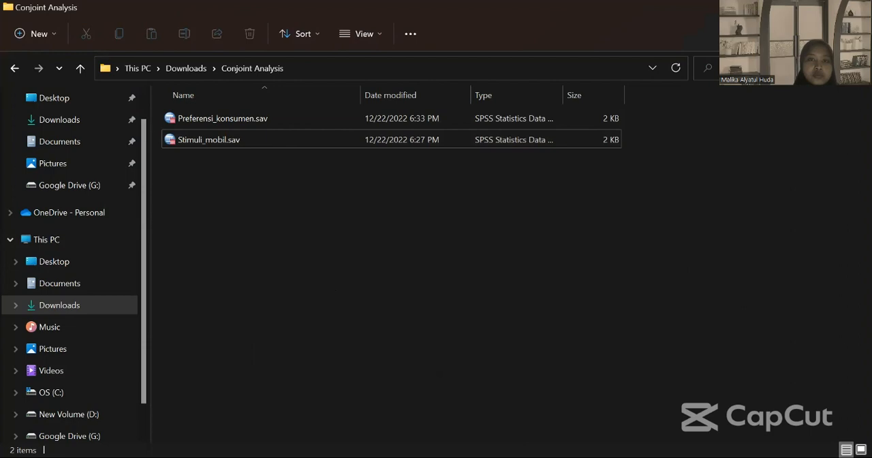
Step: Switch back to the SPSS syntax and paste the path C:\Users\ASUS\Downloads\Conjoint Analysis after PLAN=, followed by a slash
key("alt+Tab")
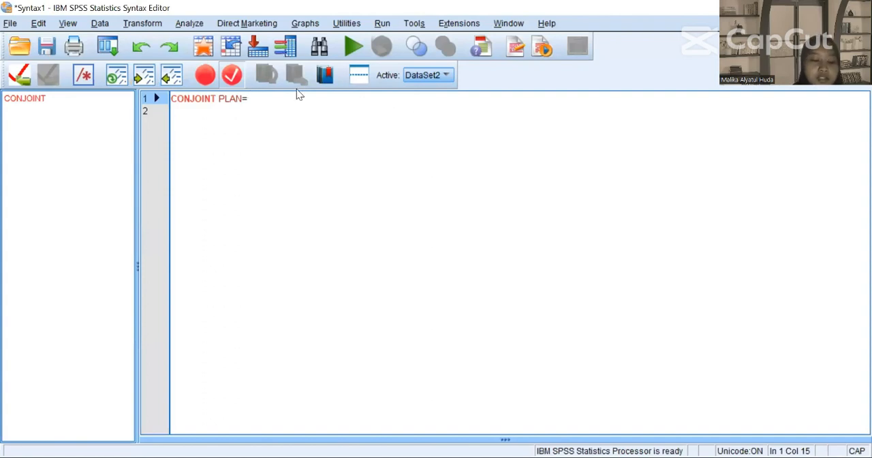
type("C:\\Users\\ASUS\\Downloads\\Conjoint Analysis")
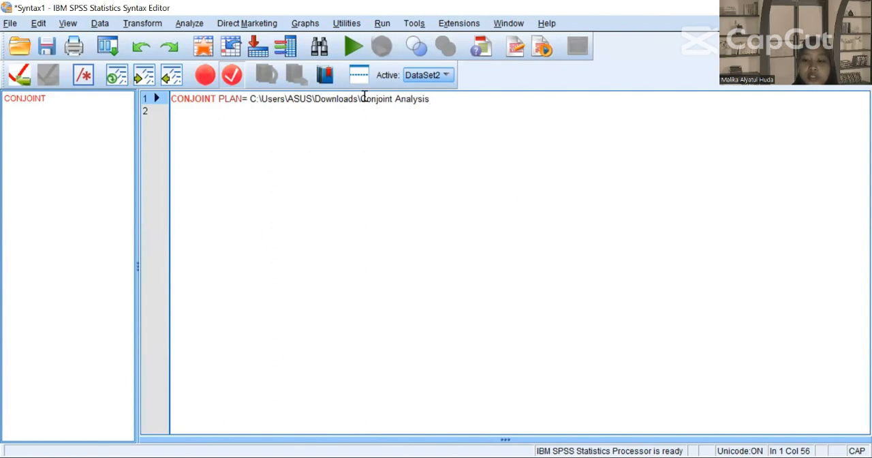
type("/")
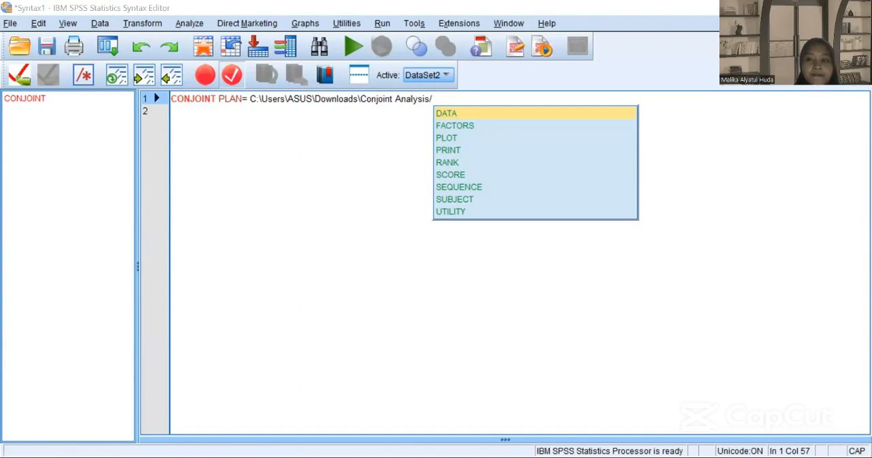
Step: Switch to File Explorer, copy the base name of Stimuli_mobil.sav and paste it after the slash in the syntax's plan path
key("alt+Tab")
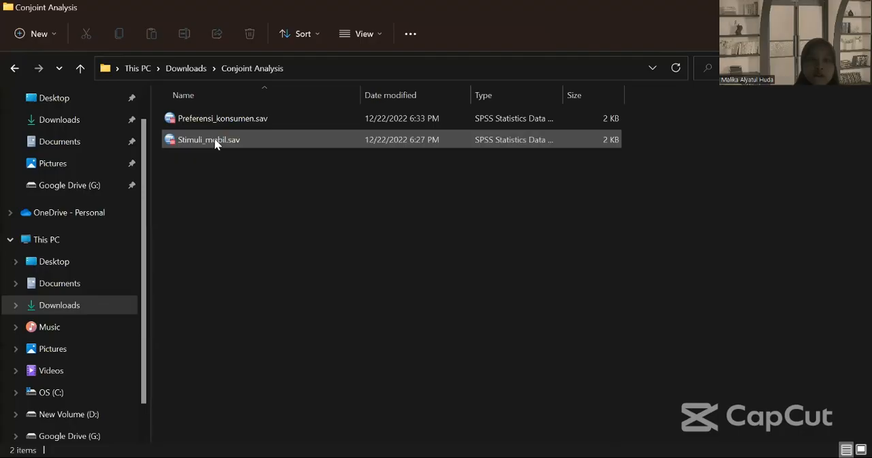
left_click(215, 141)
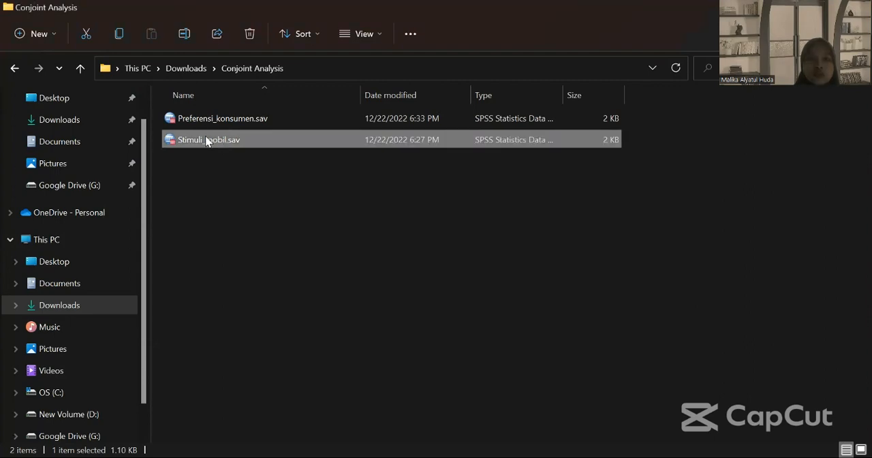
double_click(204, 139)
right_click(208, 141)
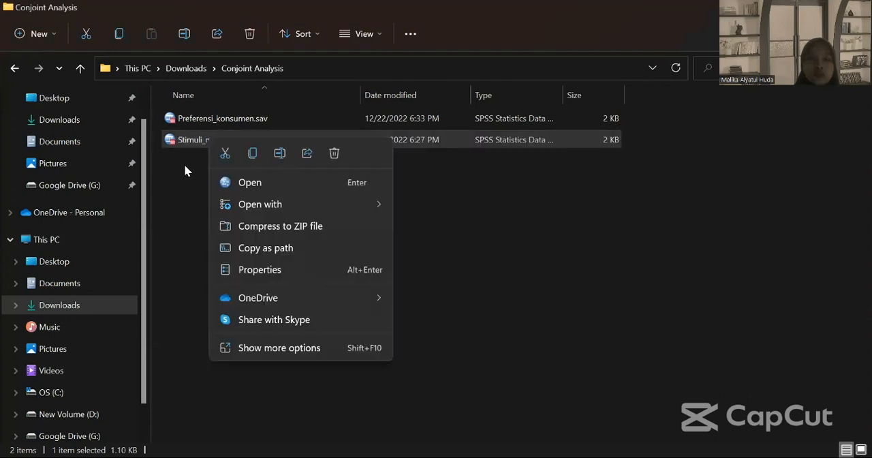
left_click(185, 168)
left_click_drag(184, 169, 168, 142)
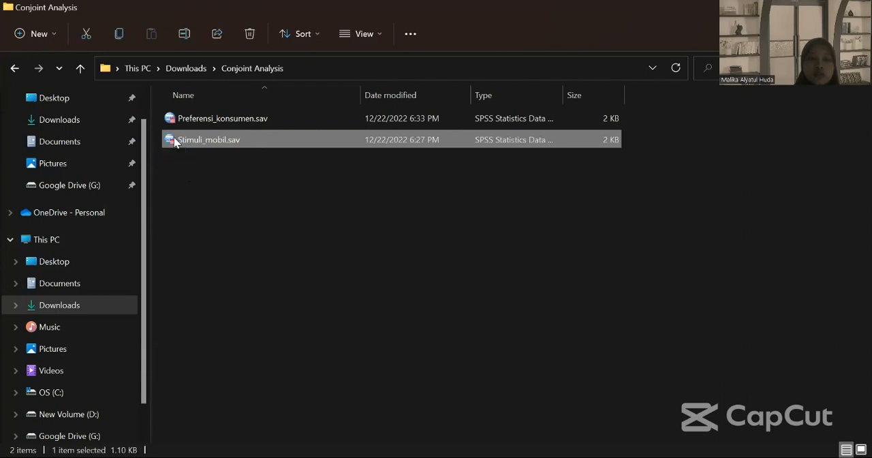
left_click(182, 141)
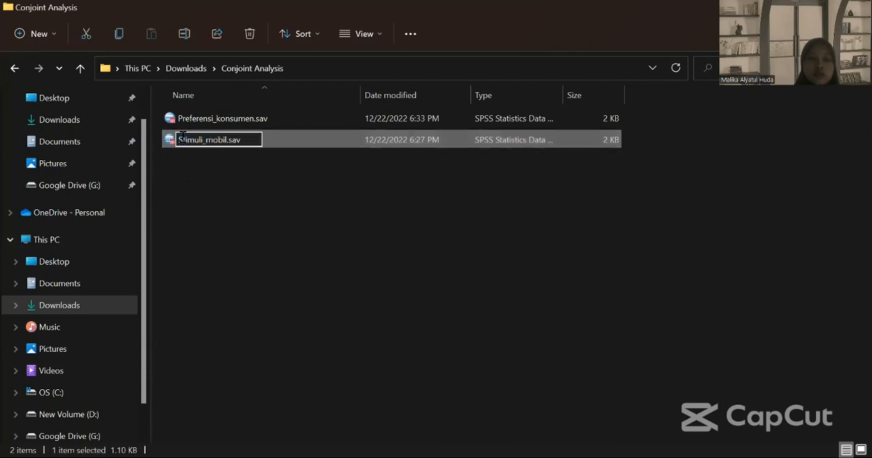
left_click_drag(178, 139, 225, 137)
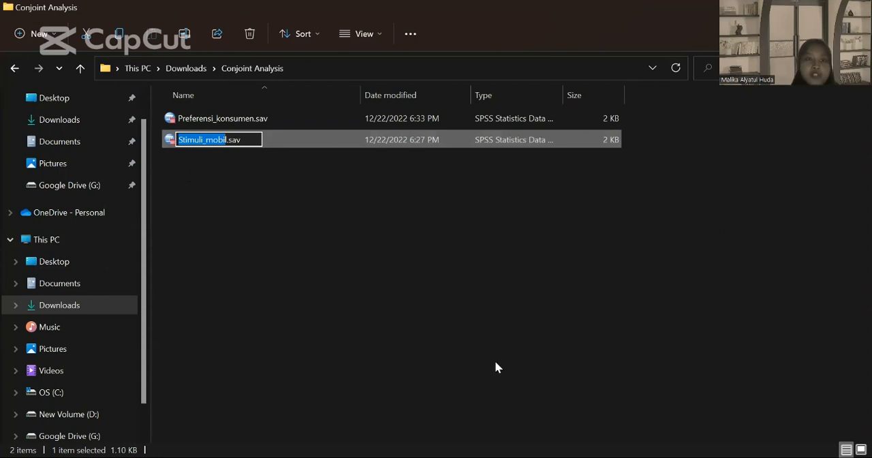
key("Return")
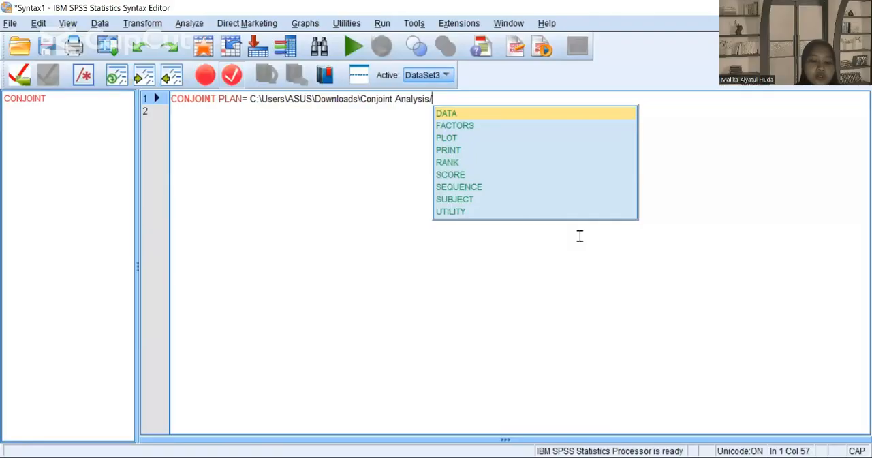
type("Stimuli_mobi")
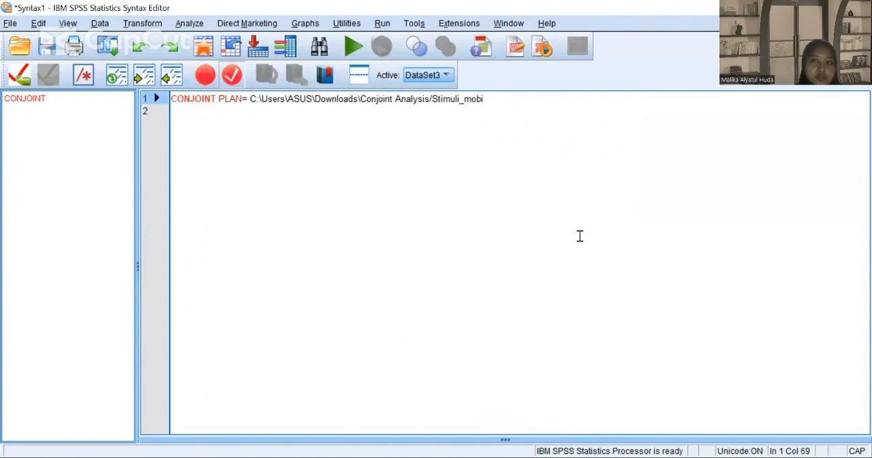
Step: Delete the incomplete file name Stimuli_mobi from the end of the plan path
key("BackSpace")
key("BackSpace")
key("BackSpace")
key("BackSpace")
key("BackSpace")
key("BackSpace")
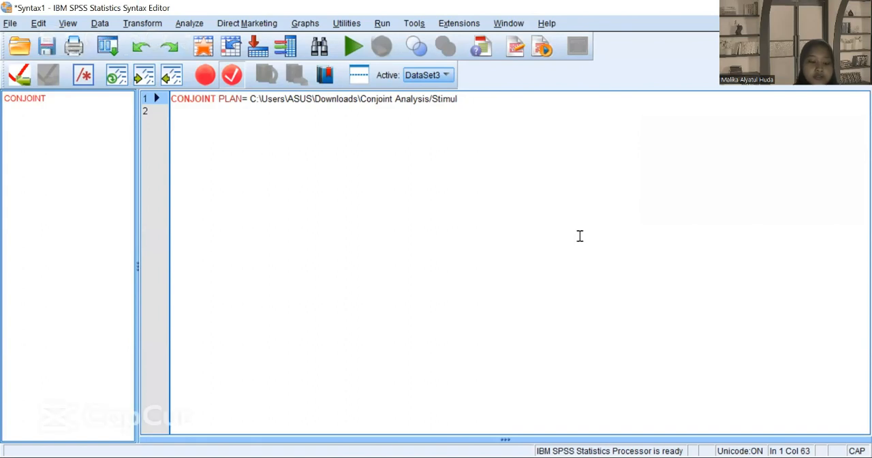
key("BackSpace")
key("BackSpace")
key("BackSpace")
key("BackSpace")
key("BackSpace")
key("BackSpace")
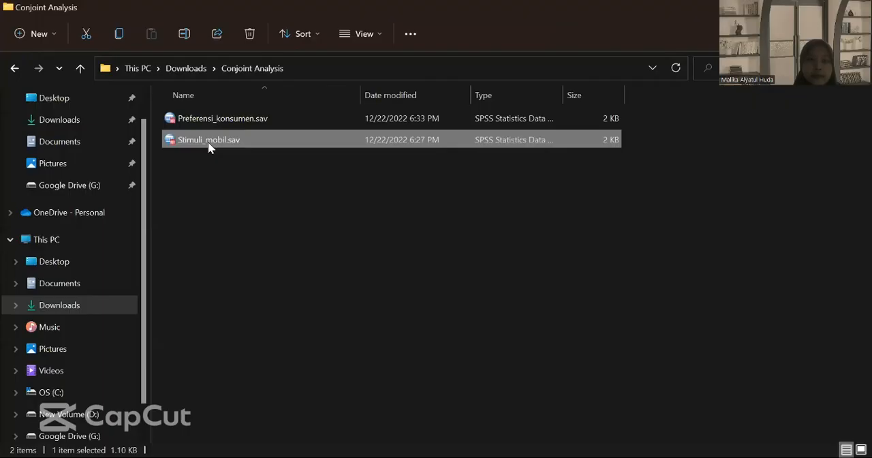
Step: Copy the full name Stimuli_mobil in File Explorer, paste it at the end of the syntax's plan path and add the extension .sav
left_click(208, 140)
key("ctrl+c")
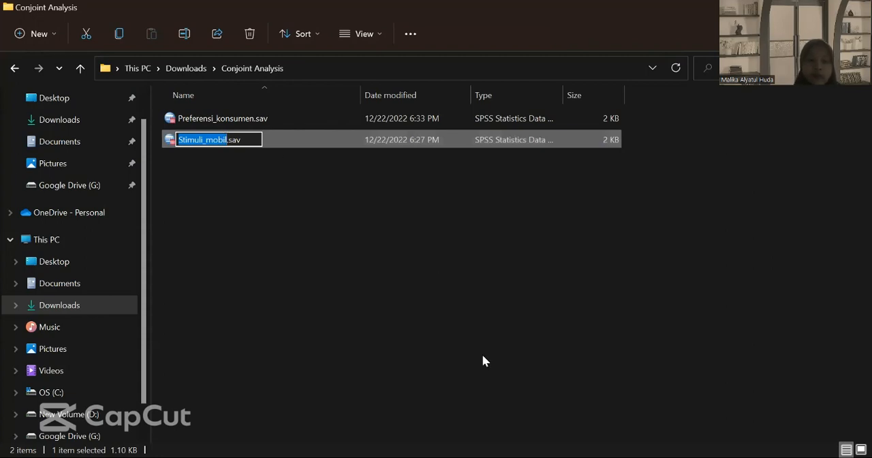
key("Escape")
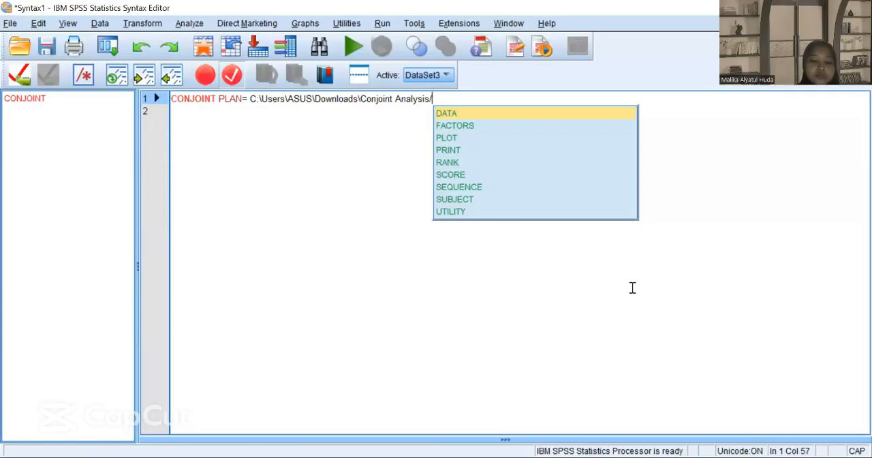
key("ctrl+v")
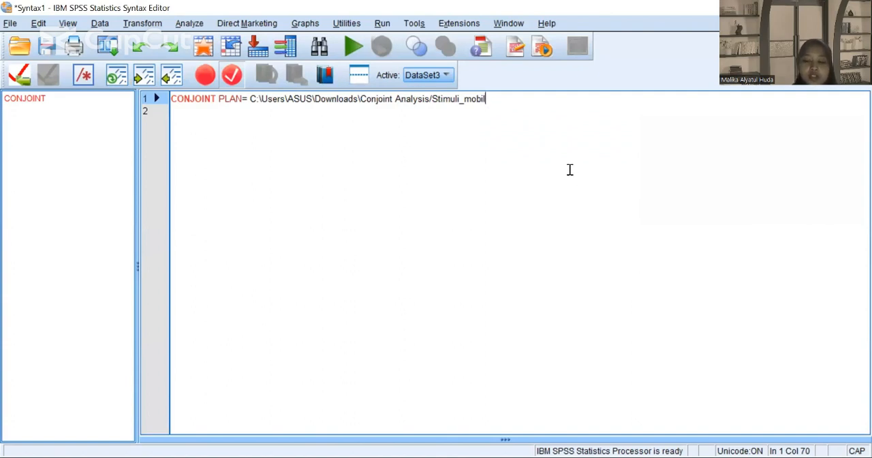
type(".")
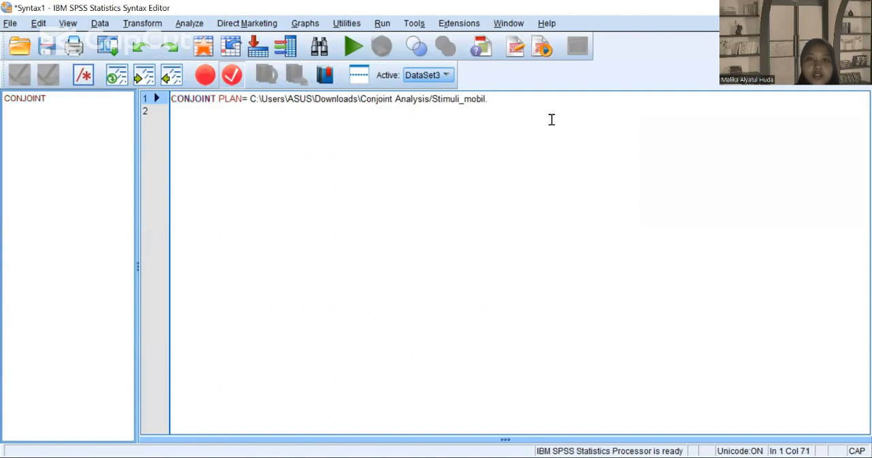
type("S")
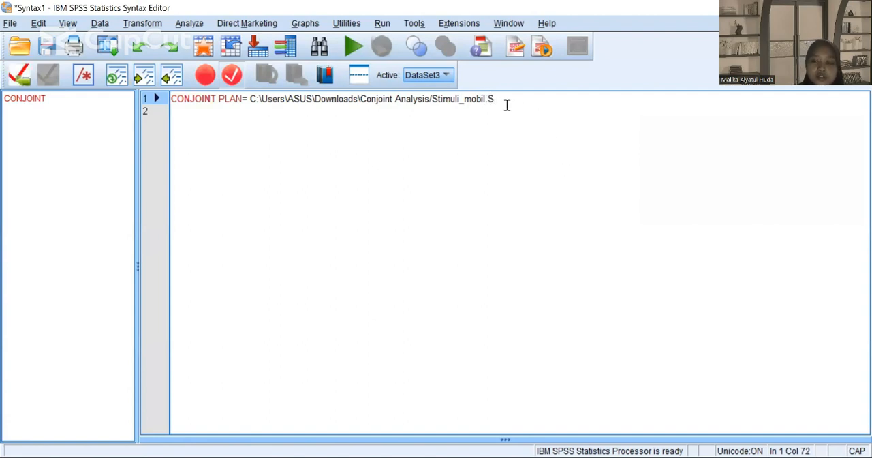
key("BackSpace")
type("a")
type("av")
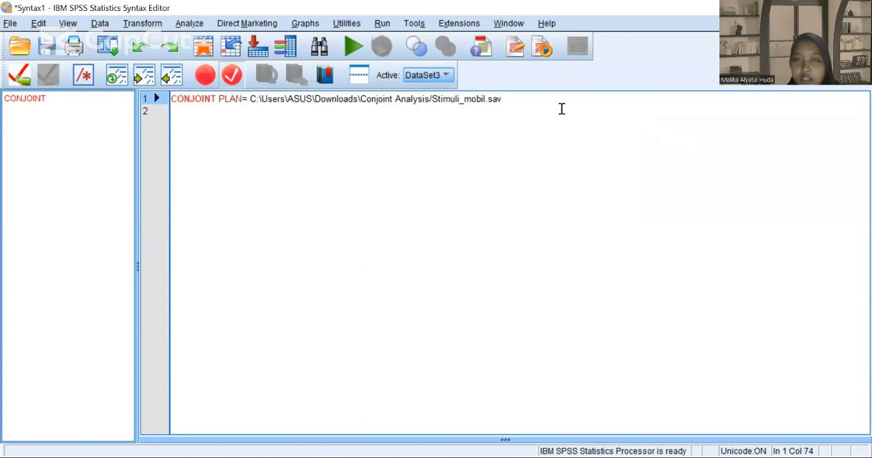
Step: Enclose the whole plan file path in single quotation marks
type("/")
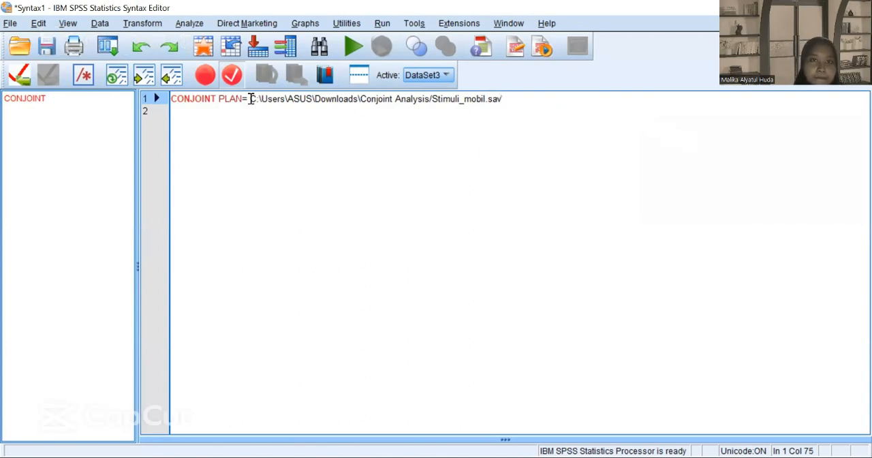
left_click(251, 99)
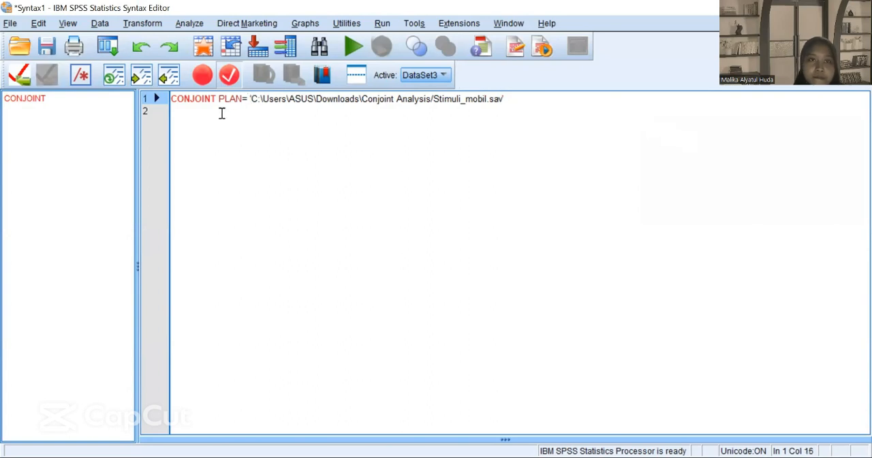
type("'")
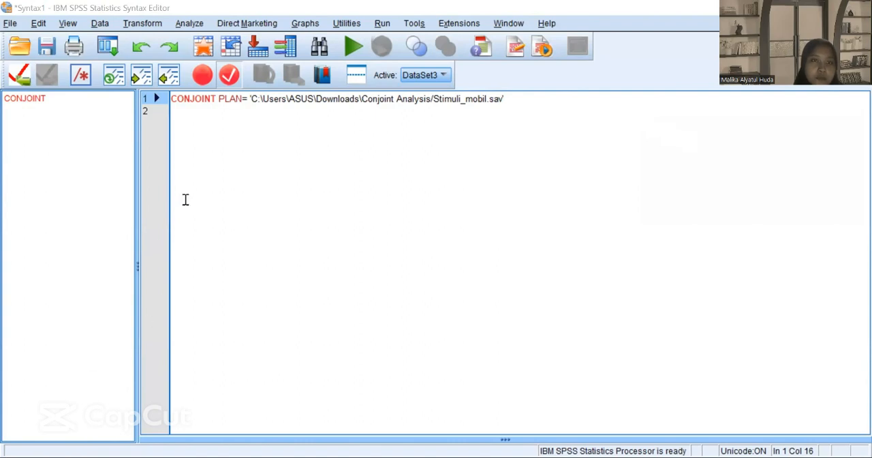
Step: Start the second syntax line with the subcommand /data=
left_click(208, 119)
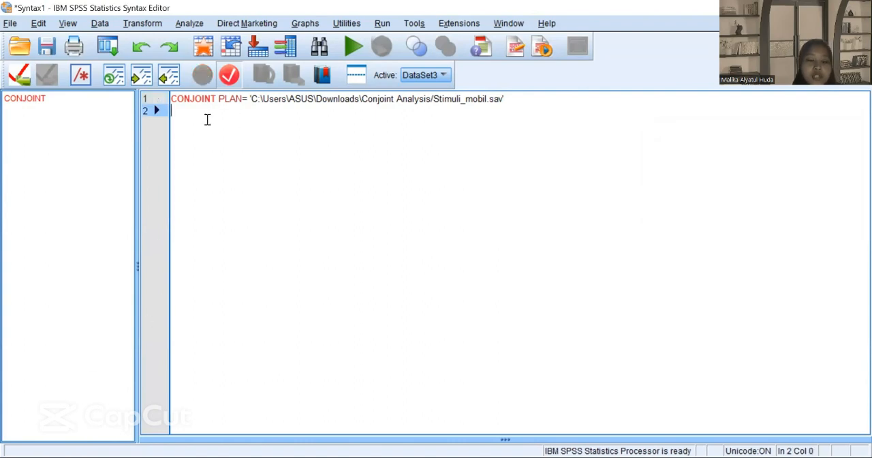
type("/d")
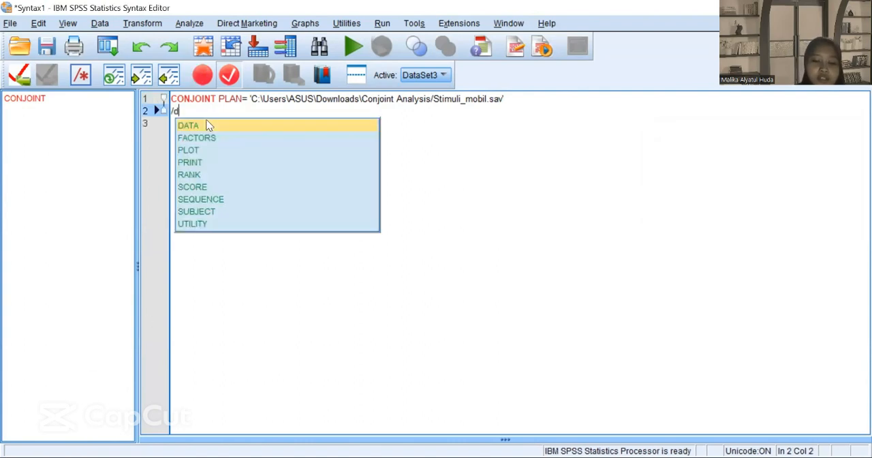
type("ata")
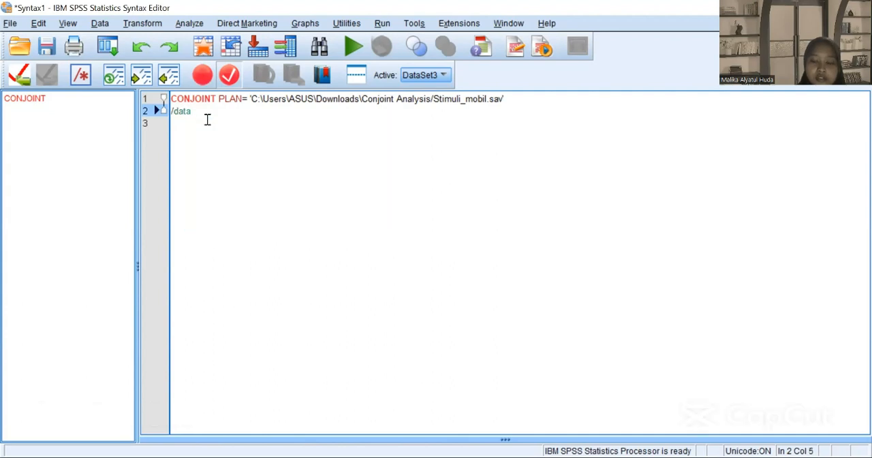
type("=")
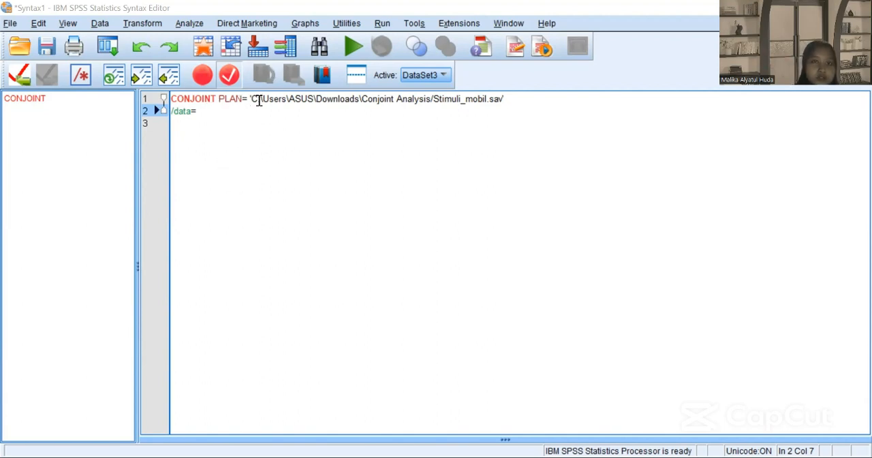
Step: Copy C:\Users\ASUS\Downloads\Conjoint Analysis from the plan line, paste it after /data= and add a slash
mouse_move(253, 99)
left_mouse_down()
mouse_move(440, 96)
mouse_move(432, 98)
left_mouse_up()
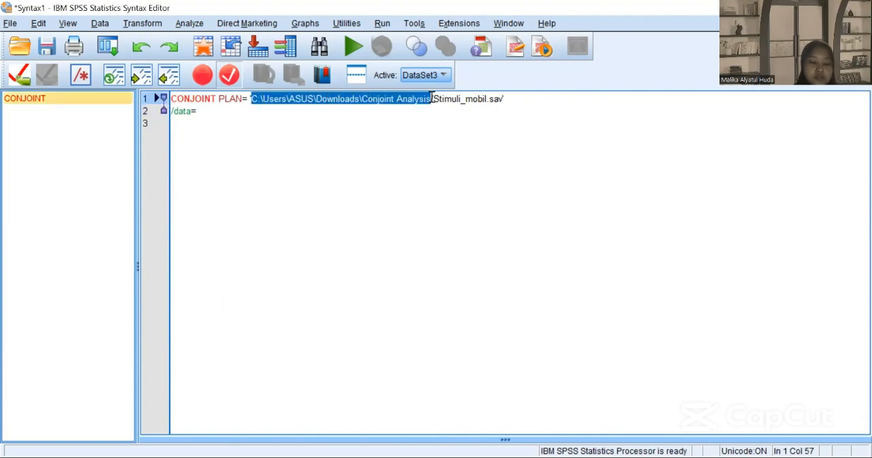
key("ctrl+c")
left_click(274, 111)
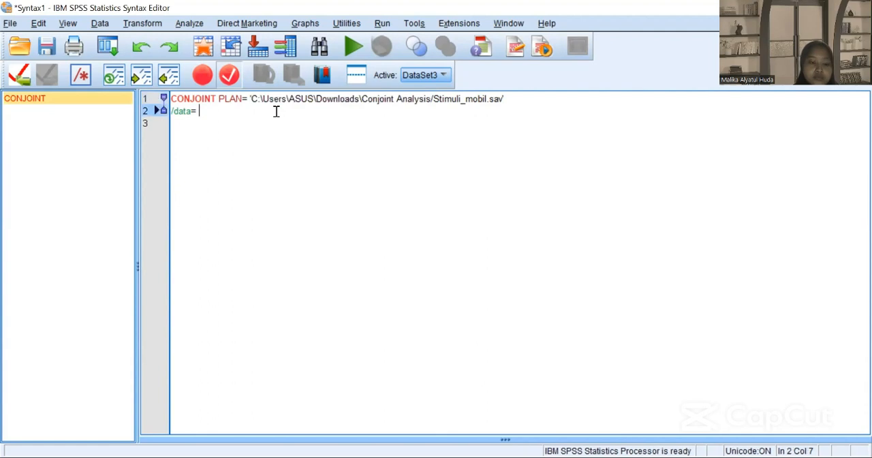
key("ctrl+v")
type("/")
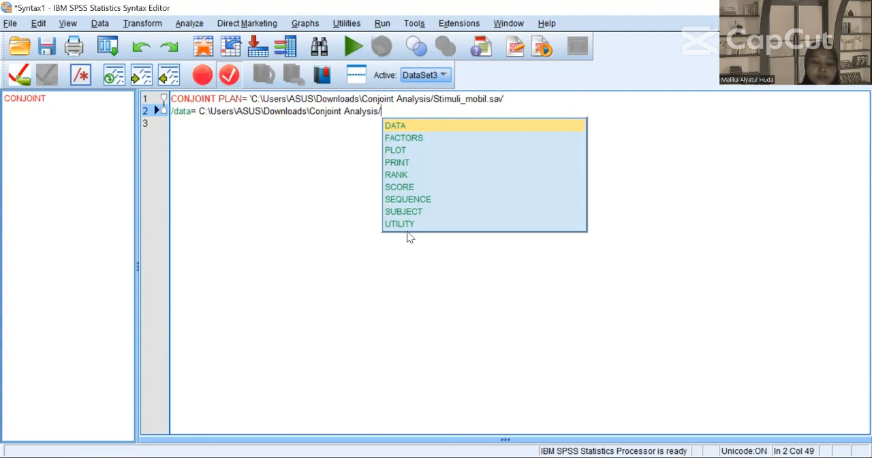
Step: Complete the data path with the file name Preferensi_konsumen.sav and enclose the path in single quotation marks
key("ctrl+v")
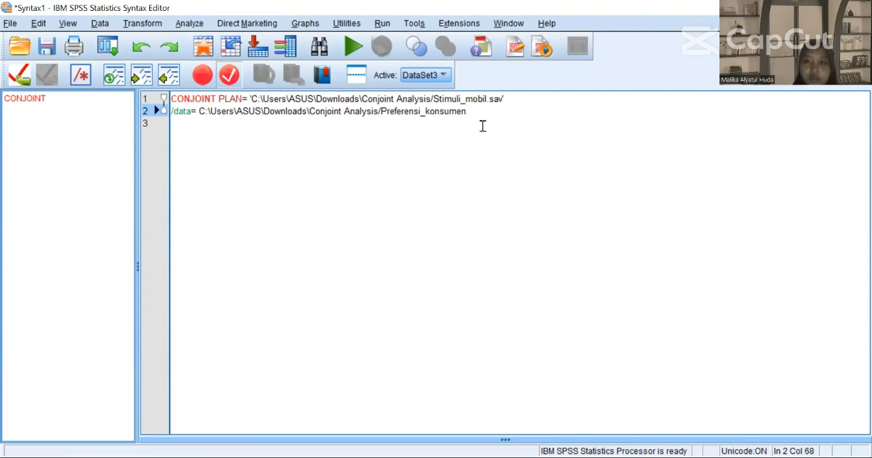
type(".sav")
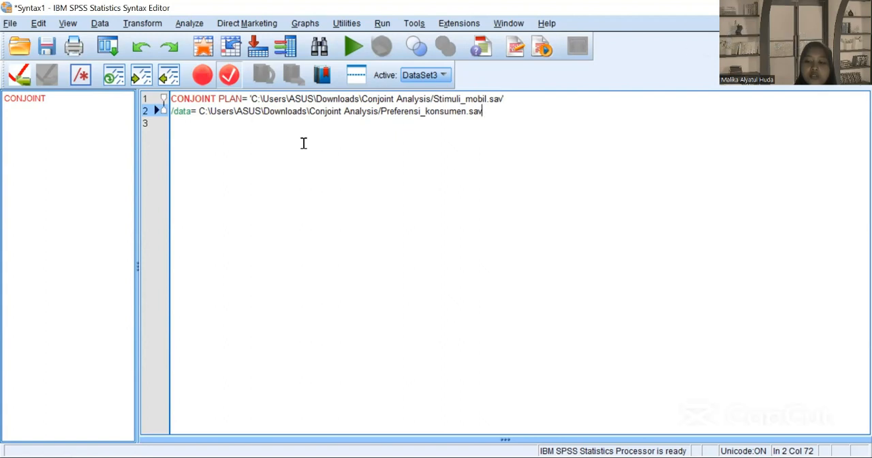
type("'")
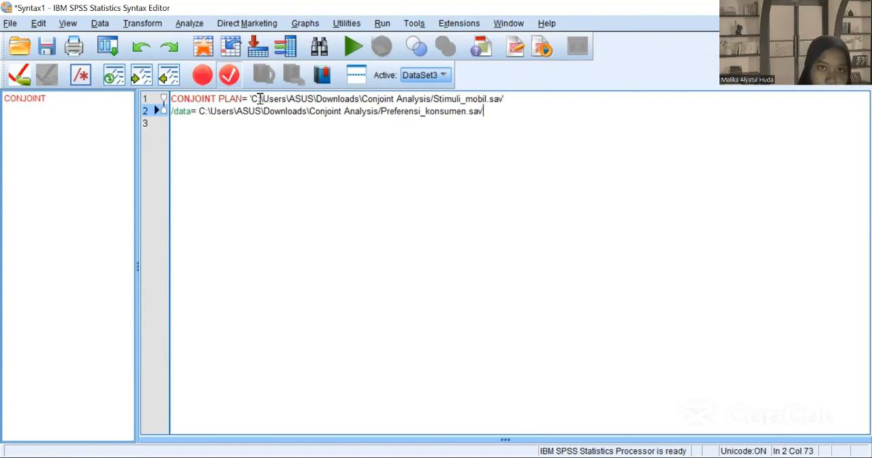
left_click(199, 111)
type("'")
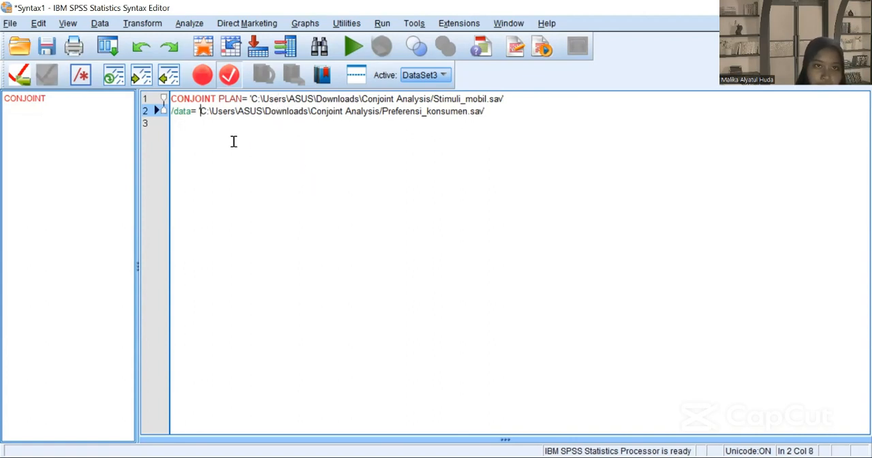
Step: Add a third syntax line with the subcommand /SCORE= and the value Reasponden
left_click(211, 132)
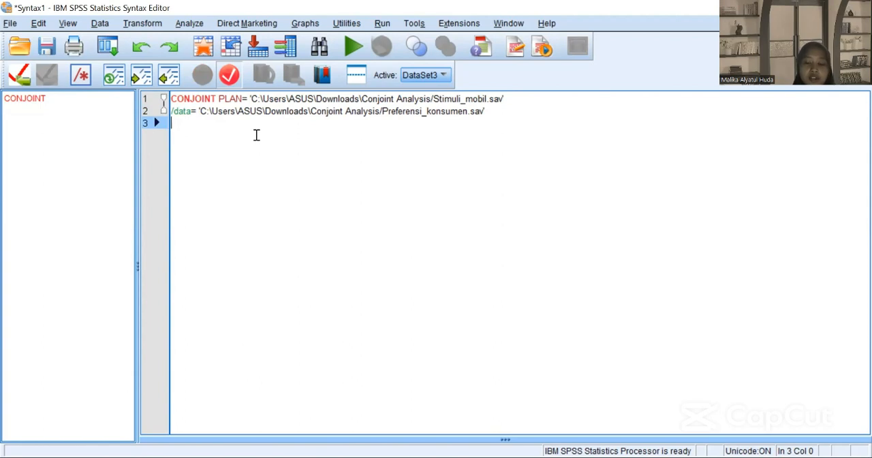
type("/")
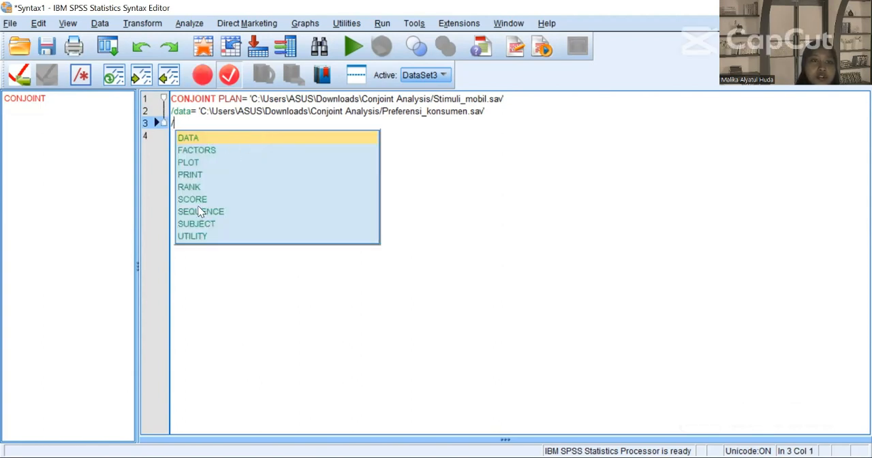
left_click(196, 200)
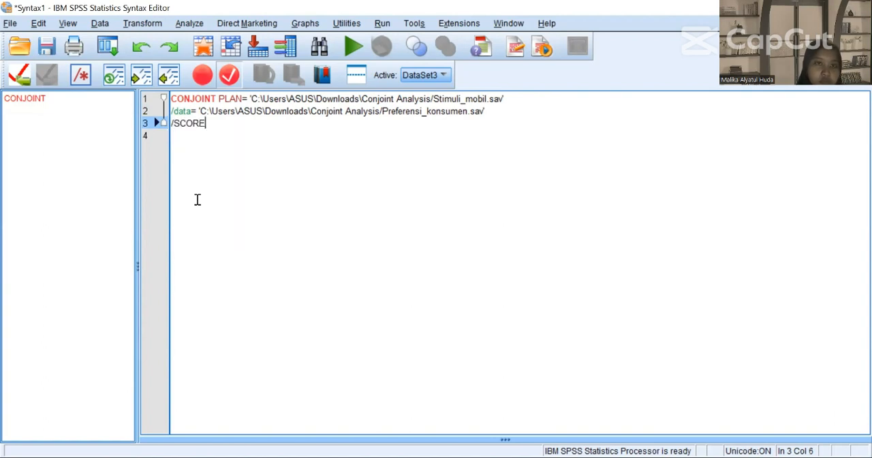
type("=")
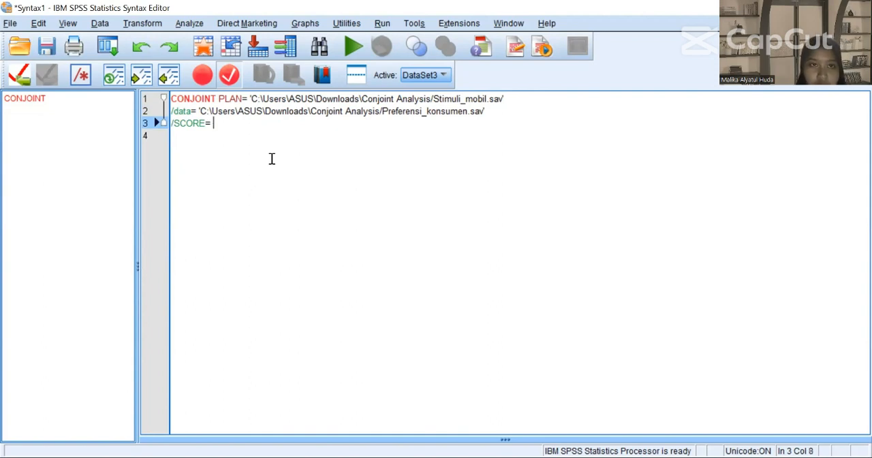
type(" Reasp")
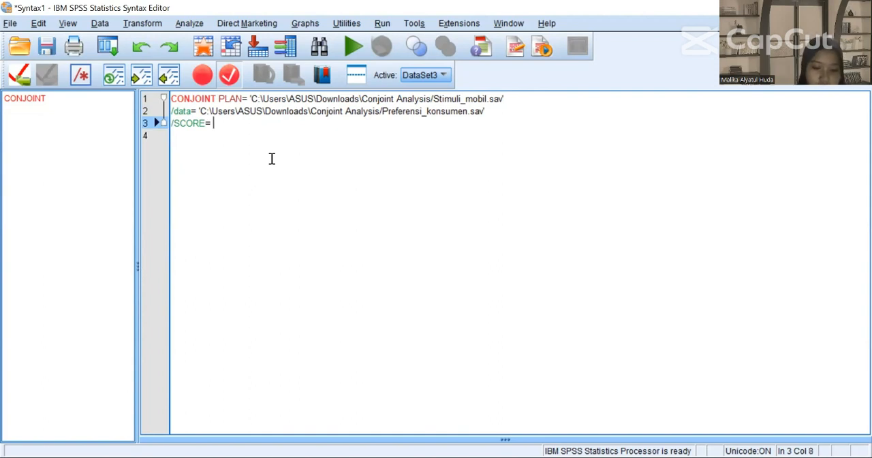
type("onden")
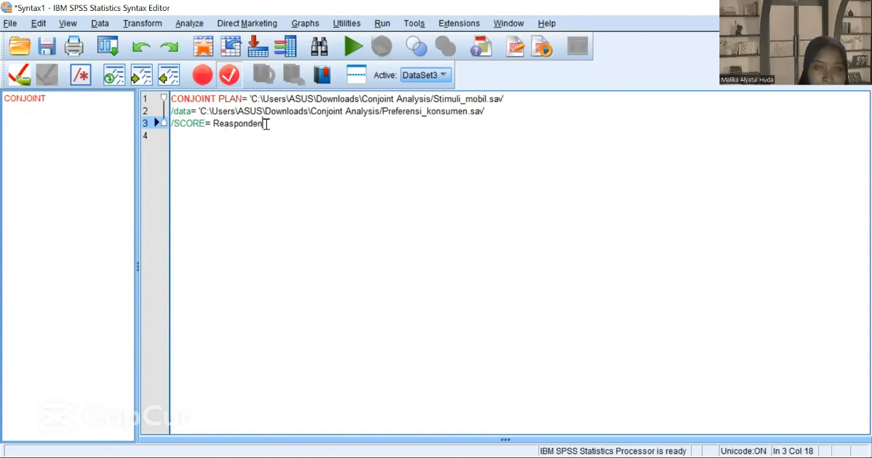
Step: Add a fourth syntax line reading /SUBJECT= Responden
left_click(207, 140)
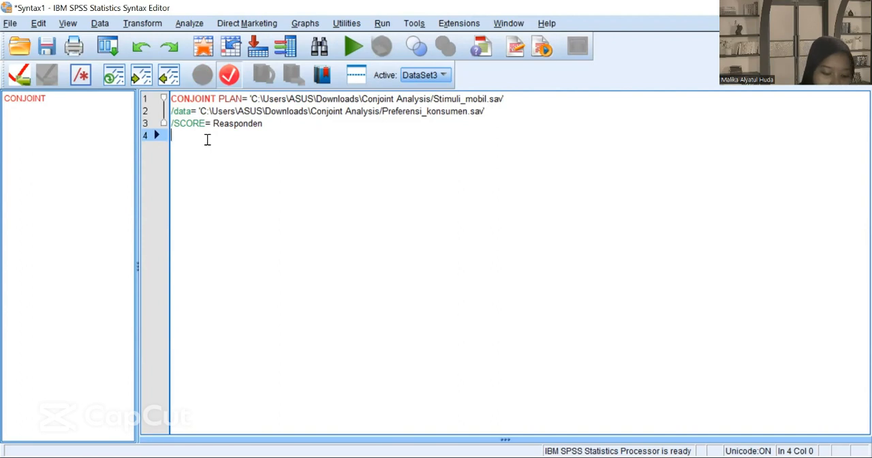
type("/su")
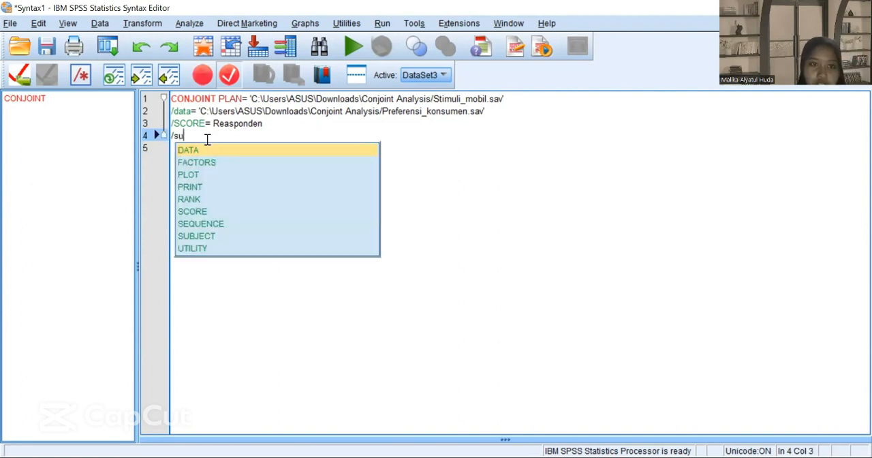
left_click(191, 236)
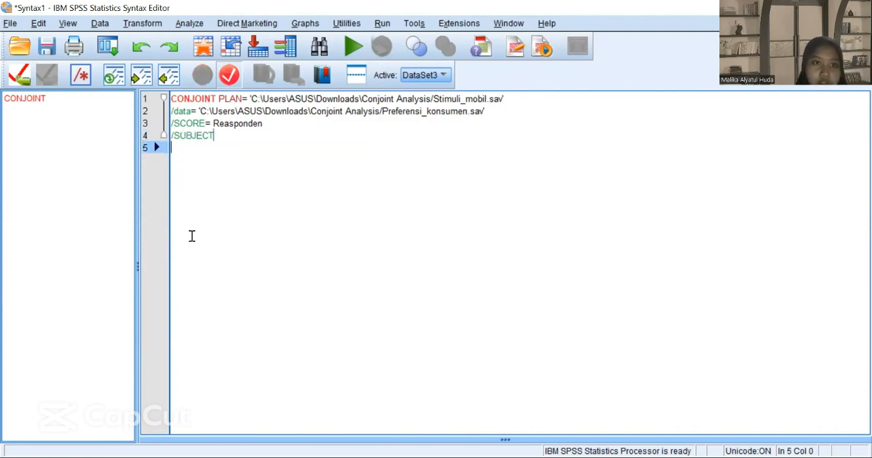
type("=")
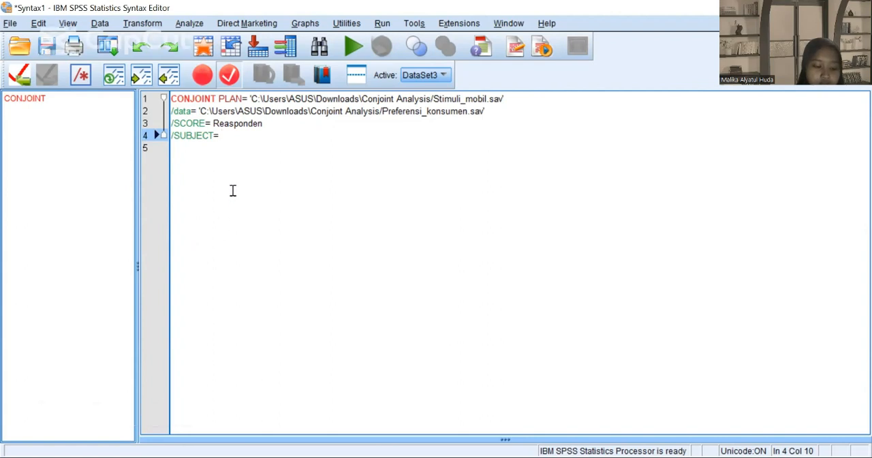
type("Res")
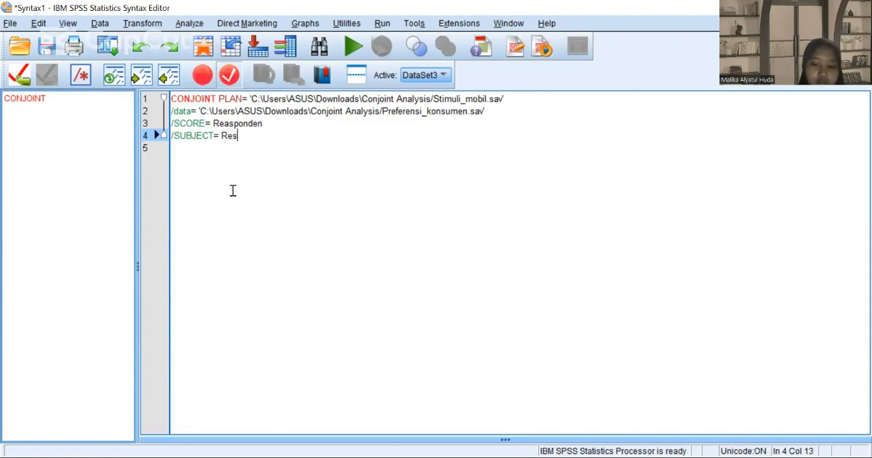
type("ponden")
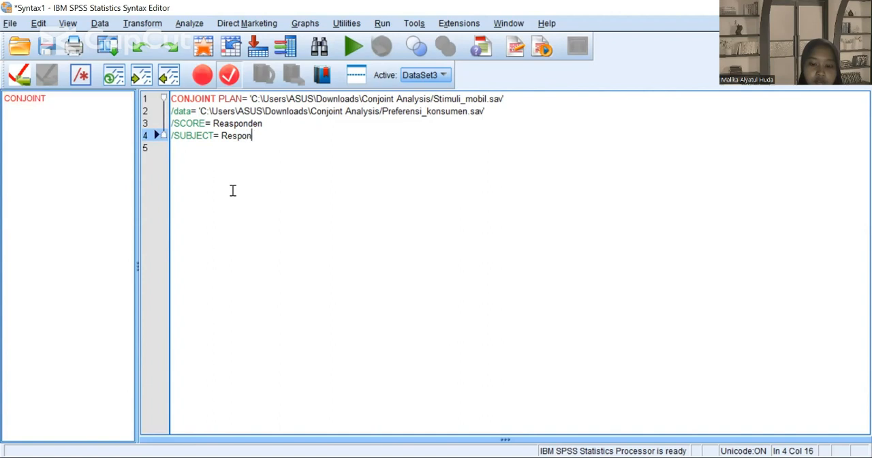
Step: Correct the spelling of the /SCORE= value to Responden
left_click(229, 122)
key("BackSpace")
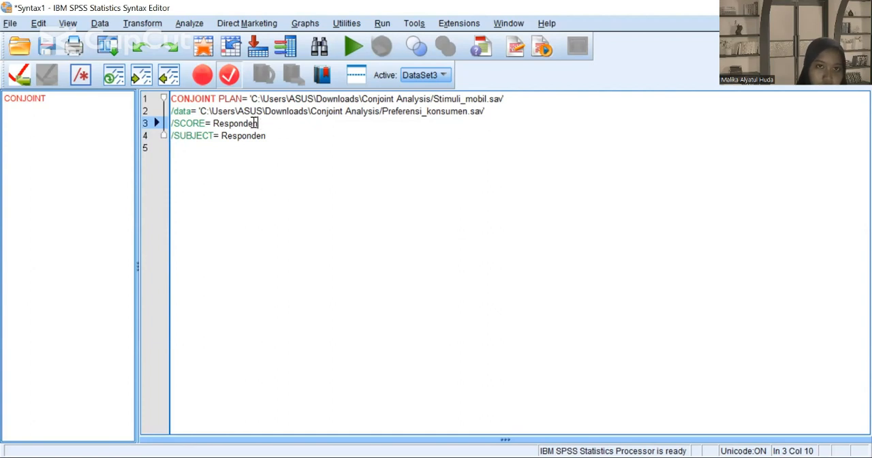
left_click_drag(258, 123, 213, 123)
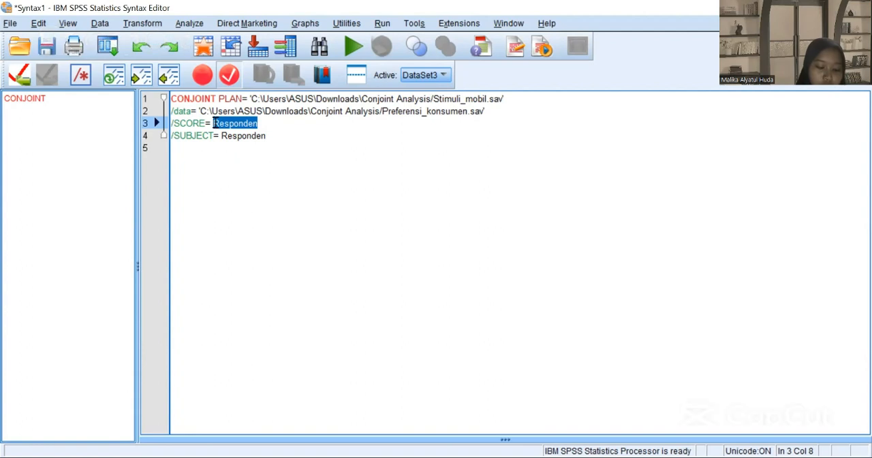
left_click(271, 129)
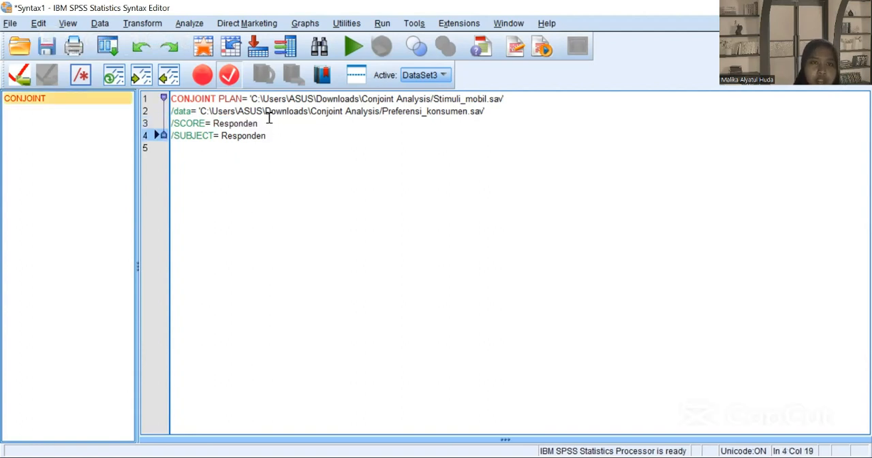
Step: Replace the value of the /SCORE= subcommand with P1 TO P9
mouse_move(258, 124)
left_mouse_down()
mouse_move(227, 124)
mouse_move(259, 123)
left_mouse_up()
key("BackSpace")
key("BackSpace")
key("BackSpace")
key("BackSpace")
key("BackSpace")
key("BackSpace")
key("BackSpace")
key("BackSpace")
key("BackSpace")
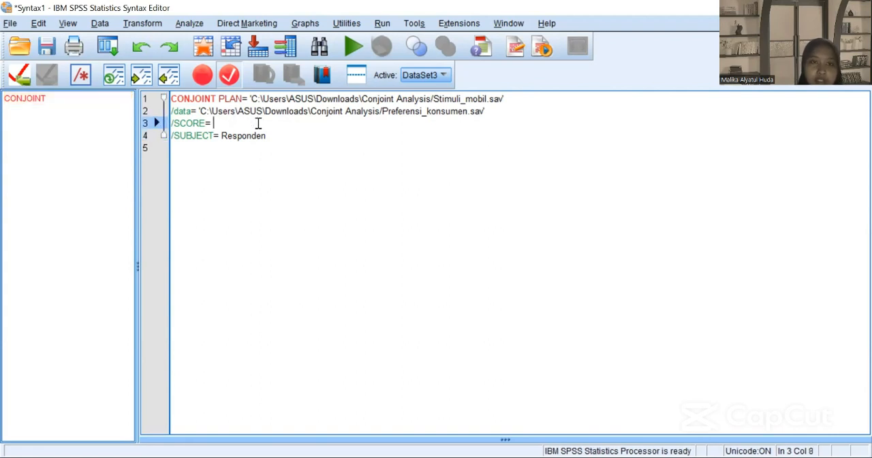
key("Caps_Lock")
type("P")
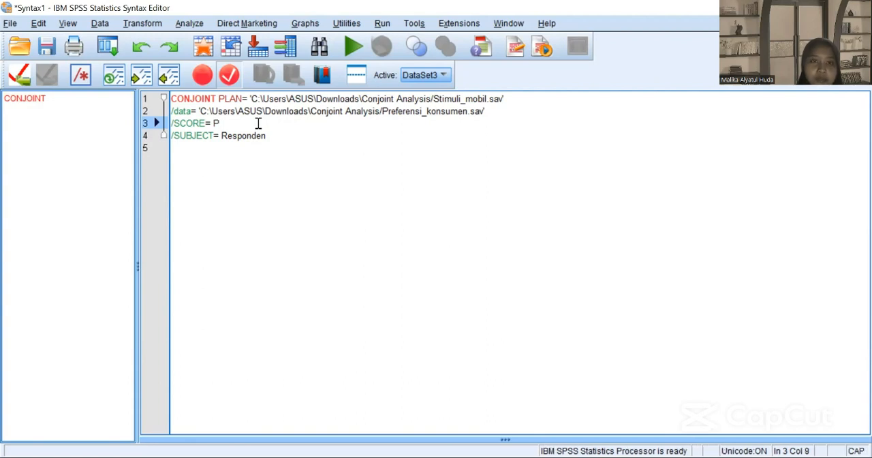
type("1 ")
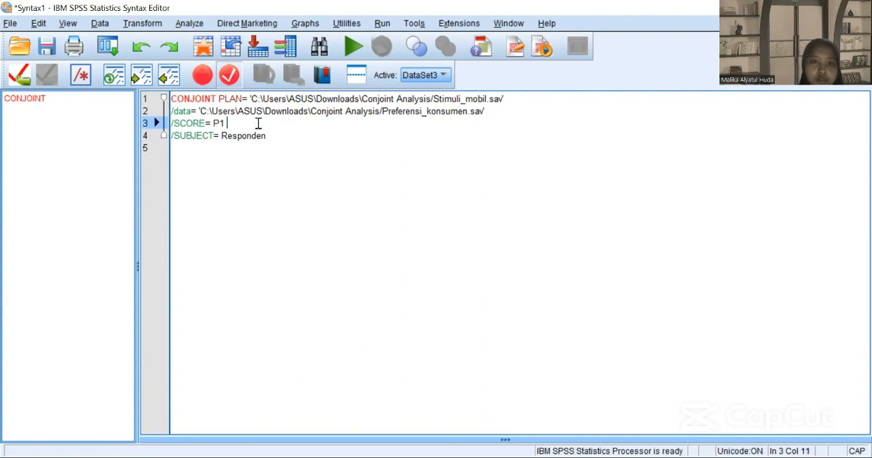
type("TO P9")
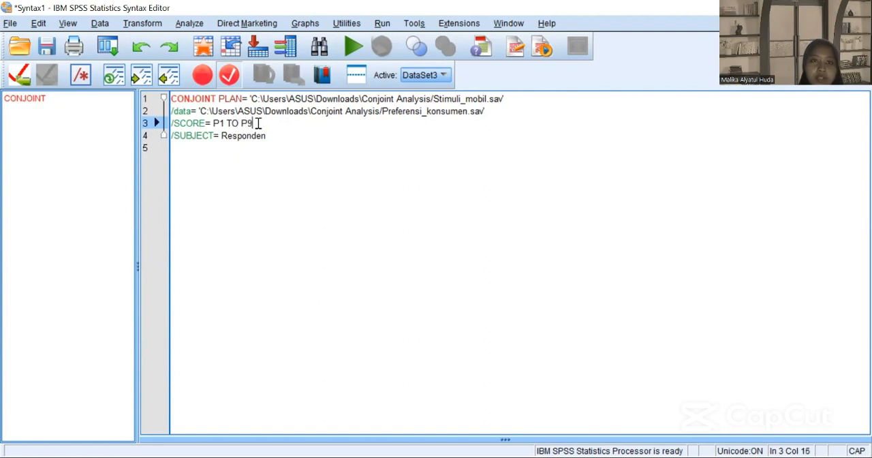
Step: Start a fifth syntax line with the subcommand /FACTORS=
left_click(211, 160)
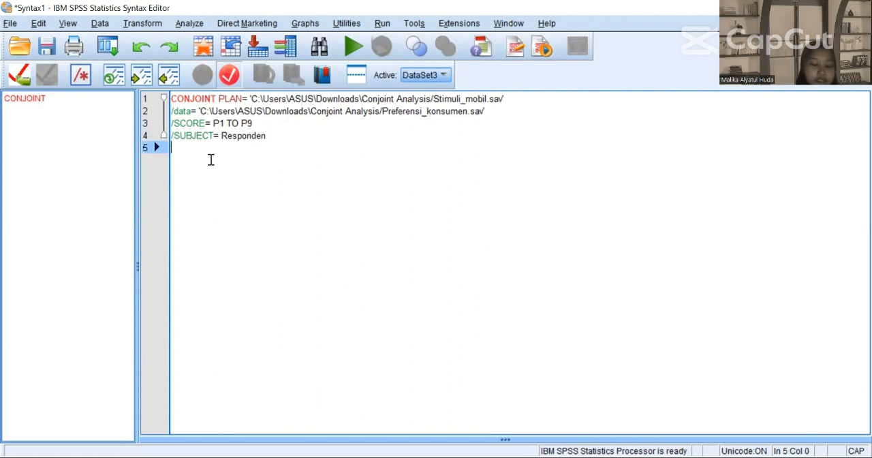
type("/")
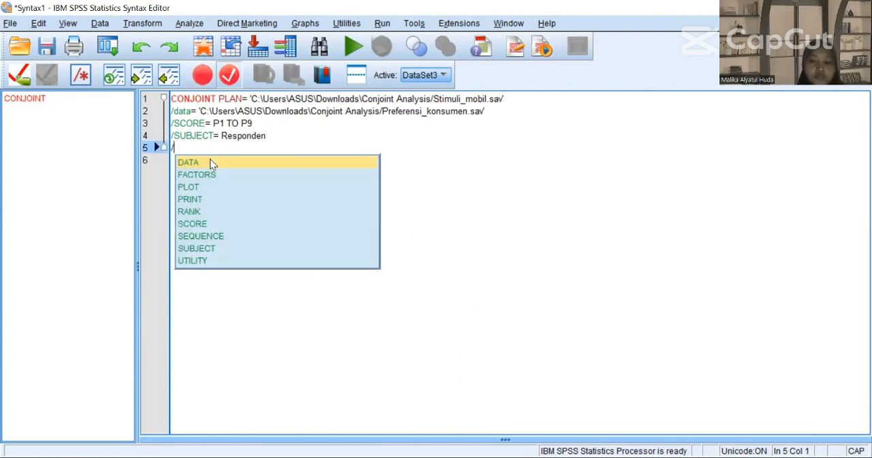
type("FAC")
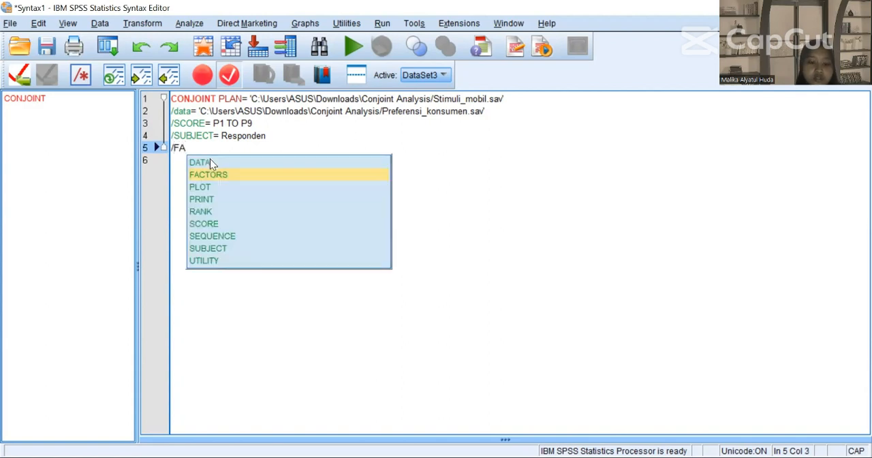
double_click(224, 172)
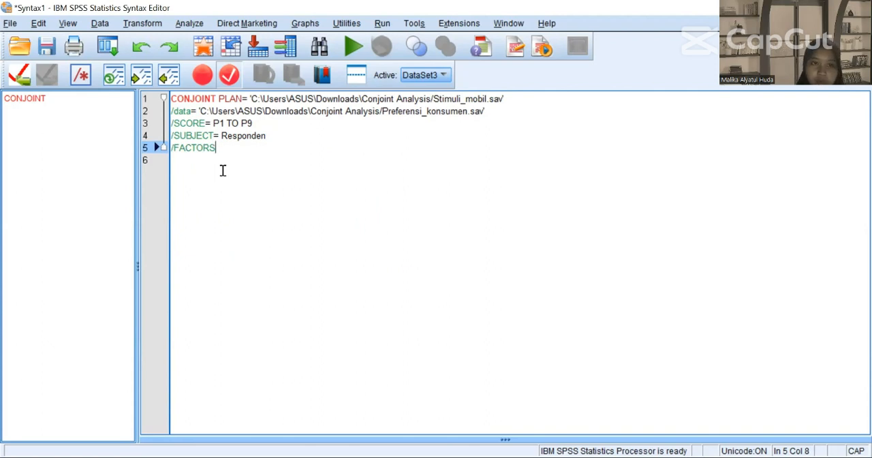
type("=")
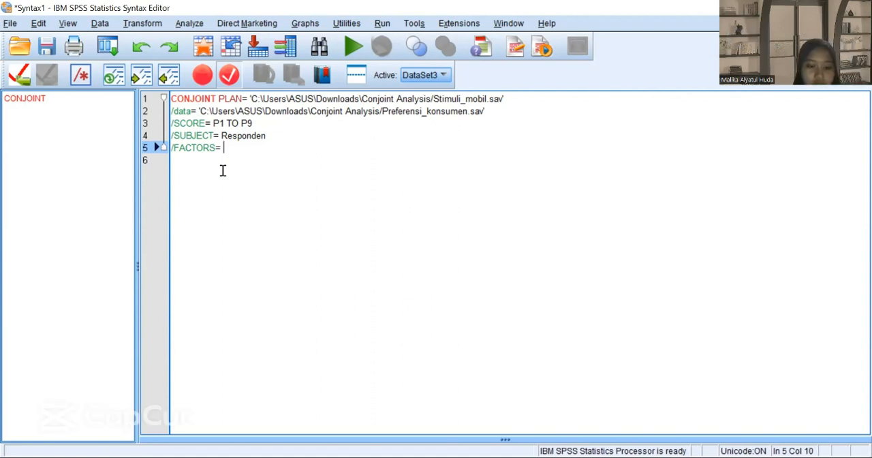
Step: List the factors Merek Warna Transmisi after /FACTORS=, each with a capital initial
type("Mere")
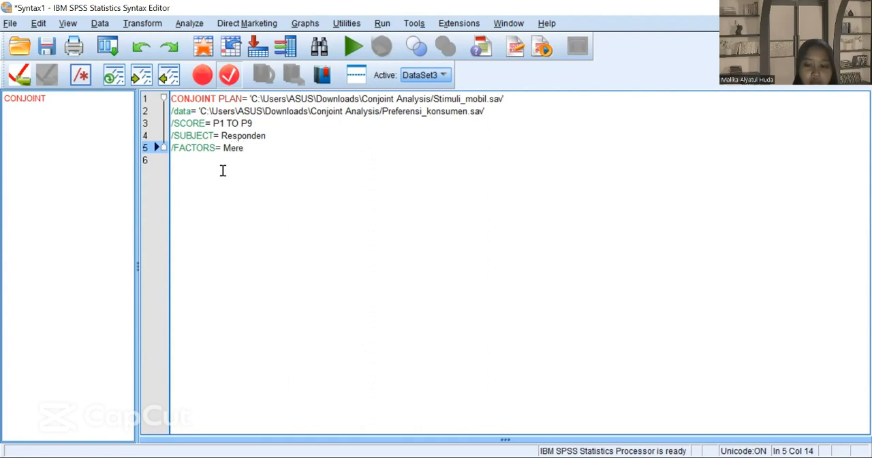
type("k wa")
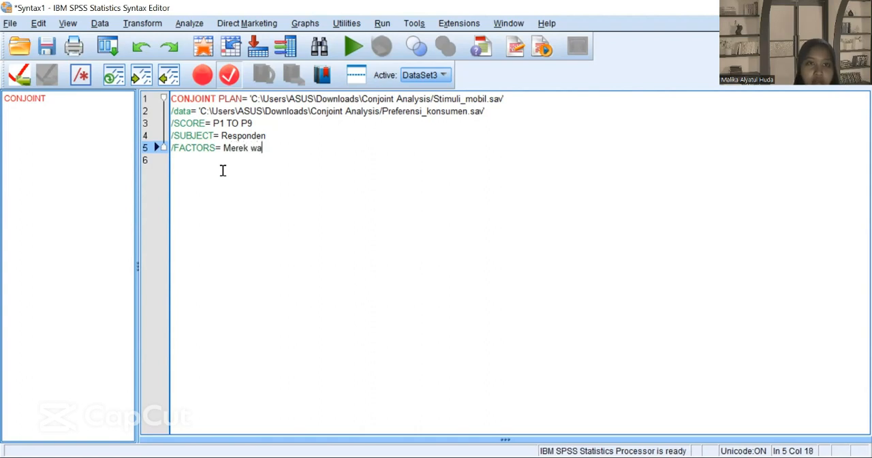
key("BackSpace")
key("BackSpace")
type("Warna Tra")
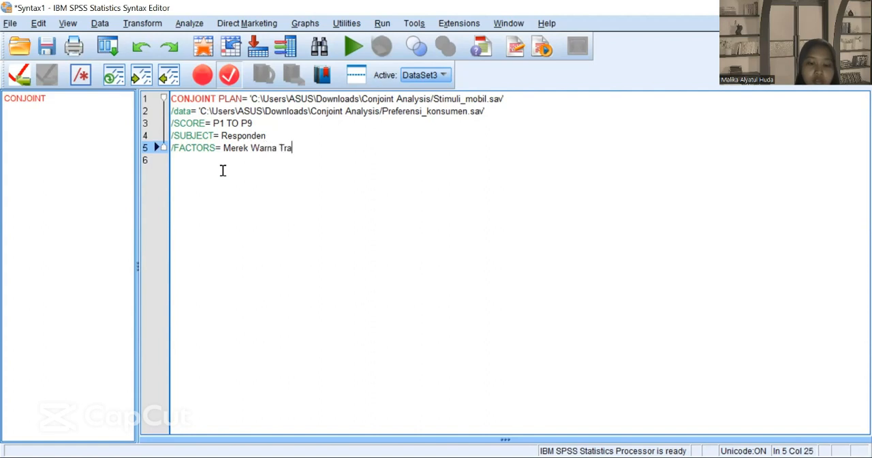
type("nsmisi")
Step: Add a sixth syntax line with the subcommand /PRINT= and the option ALL
left_click(204, 170)
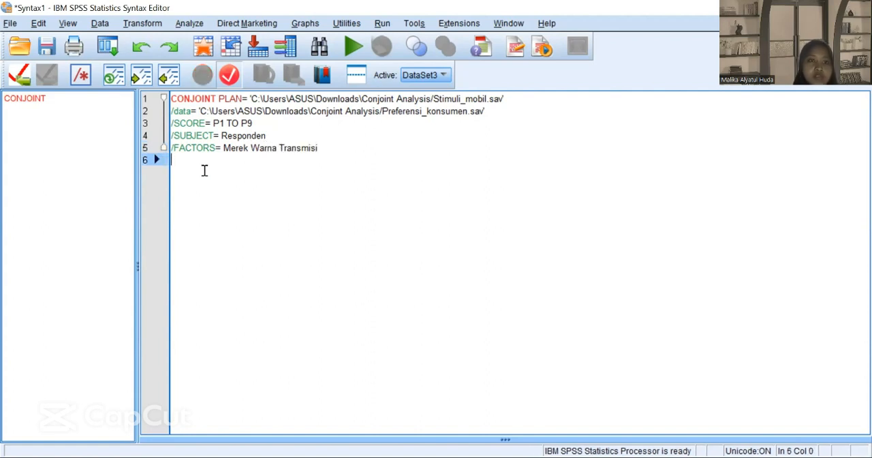
type("/")
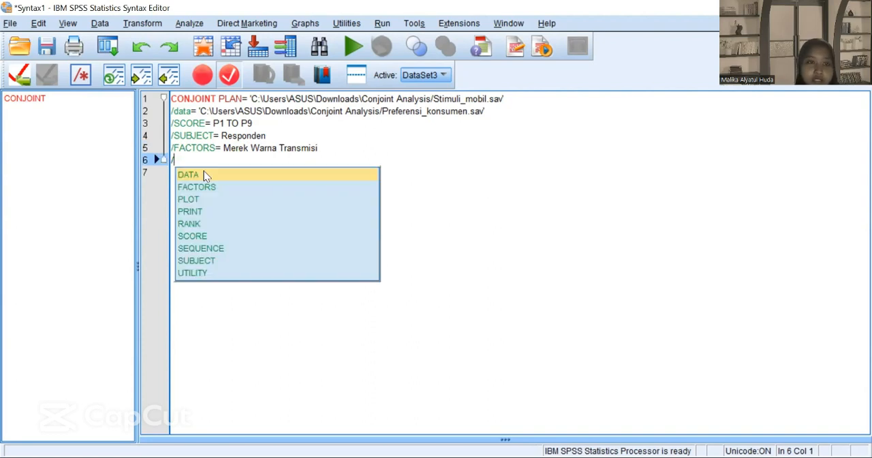
type("pri")
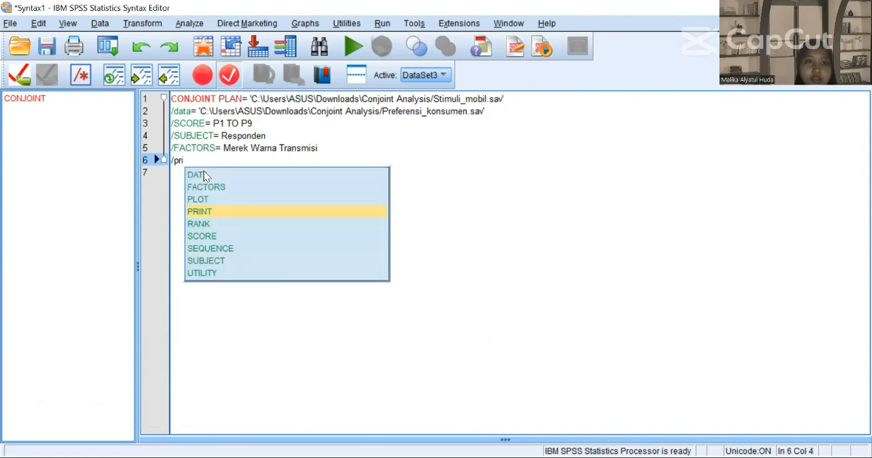
double_click(217, 211)
key("BackSpace")
type("= ")
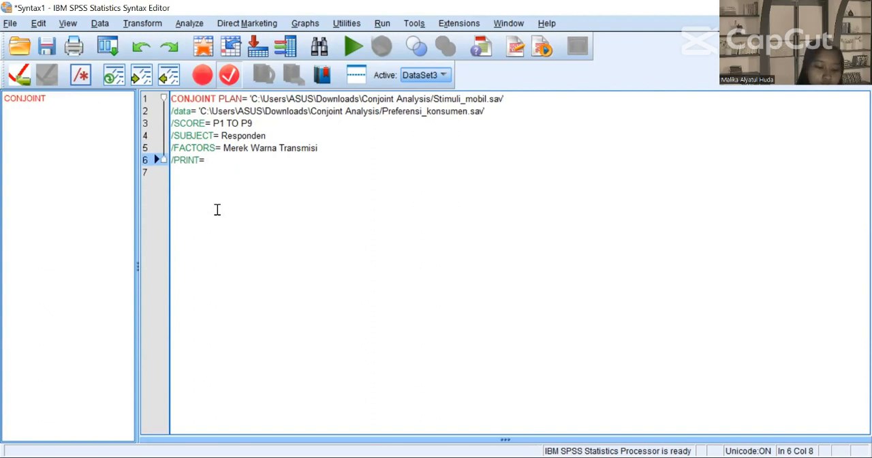
type("all")
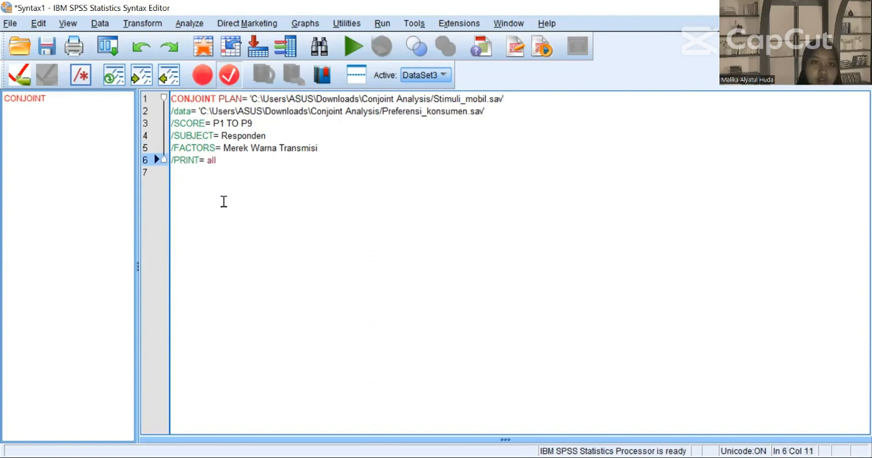
key("BackSpace")
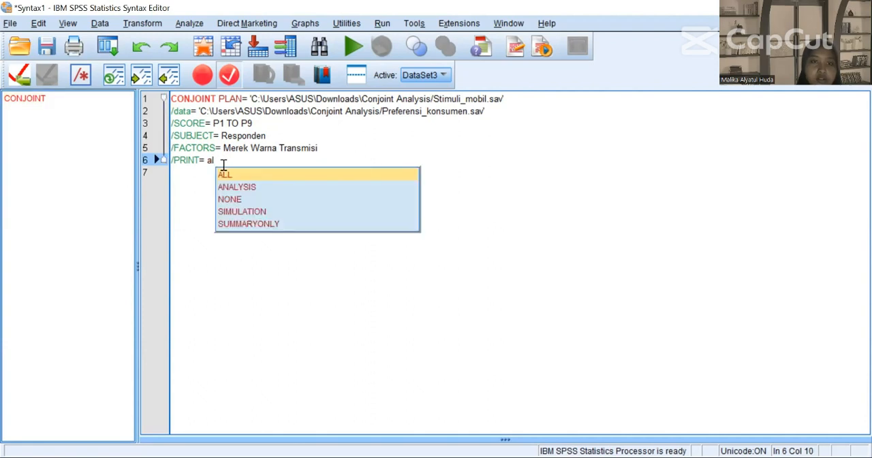
left_click(225, 173)
left_click(232, 171)
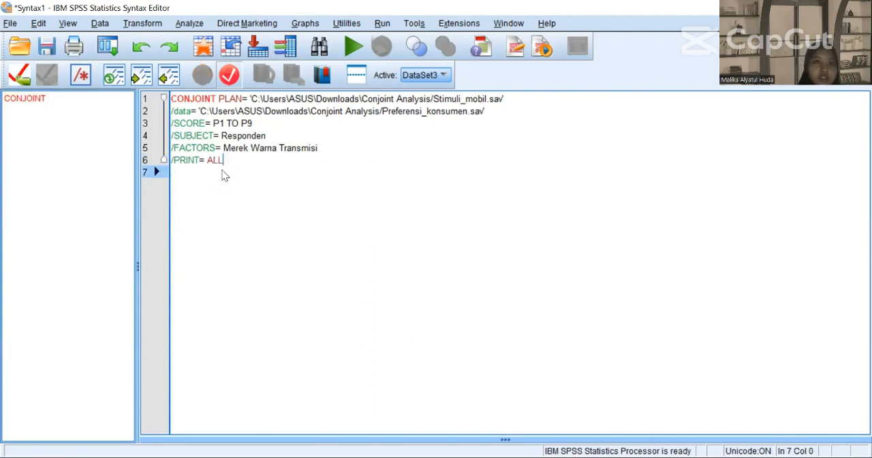
Step: Save the syntax in the Conjoint Analysis folder as a Syntax (*.sps) file named Kode_Mobil
left_click(10, 24)
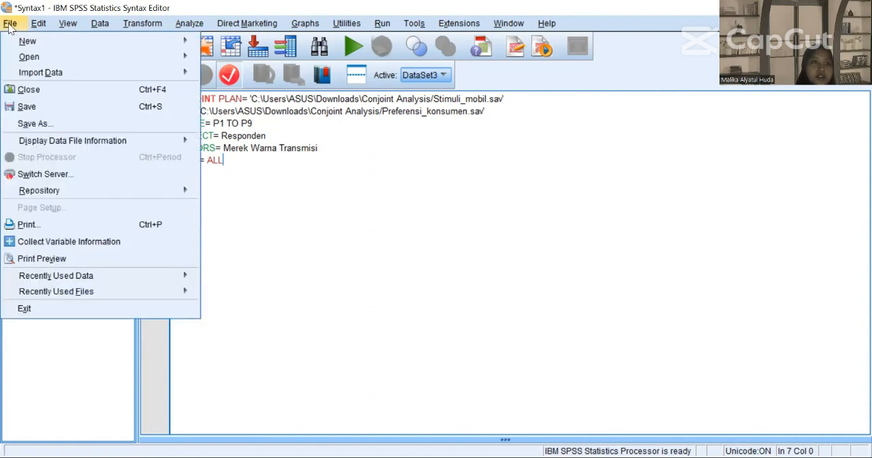
left_click(86, 115)
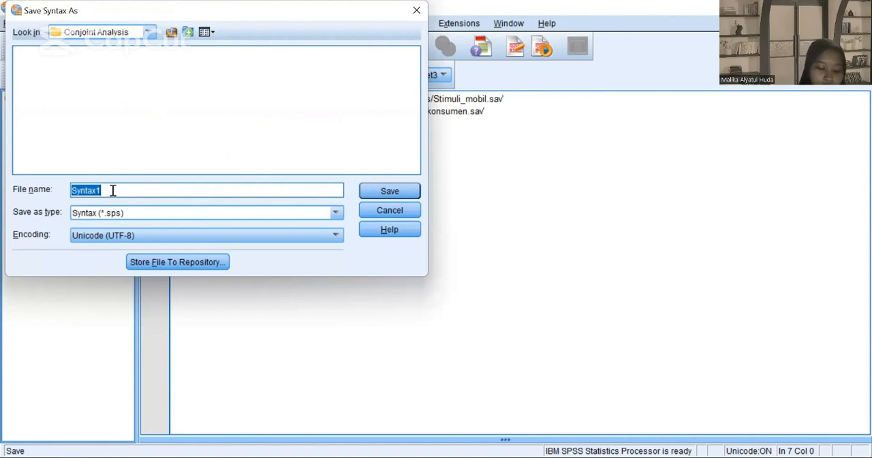
type("Kos")
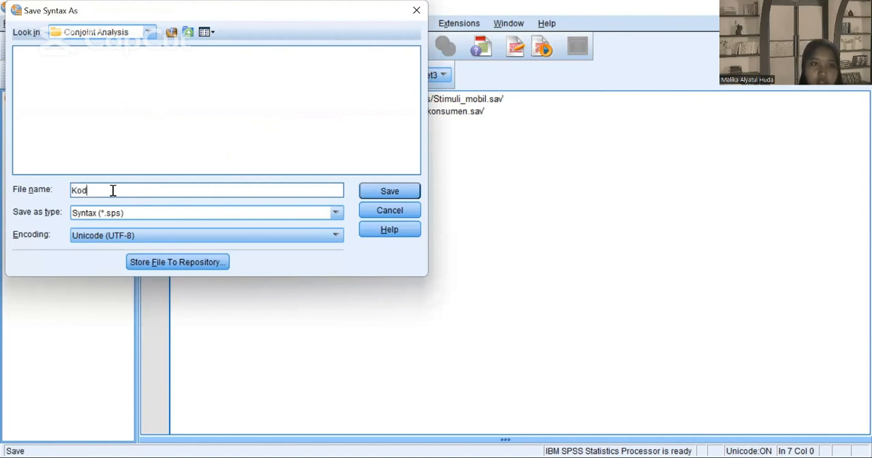
type("e M")
key("BackSpace")
key("BackSpace")
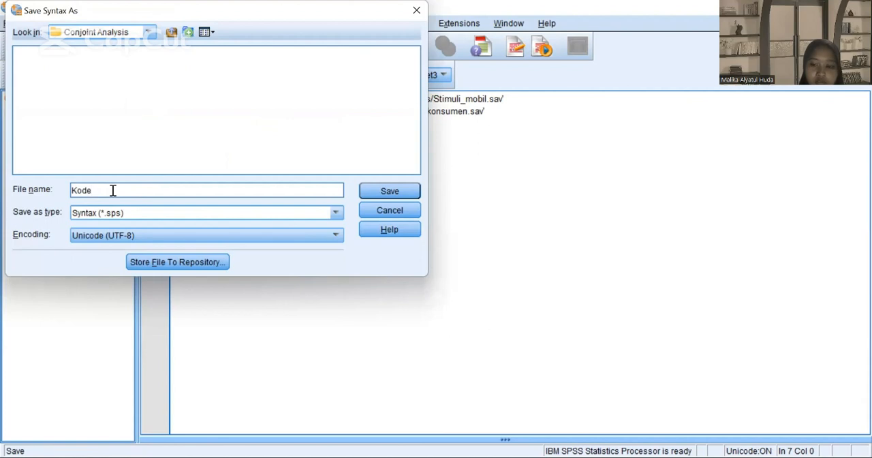
type("_Mobil")
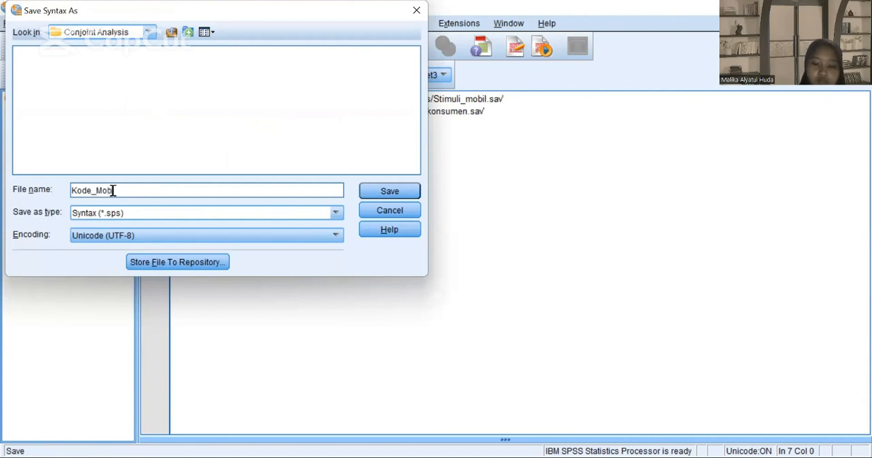
left_click(378, 193)
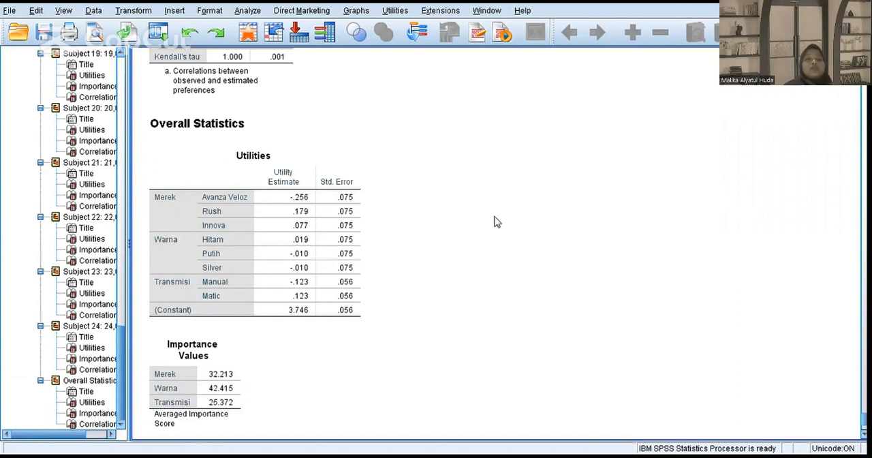
Step: Examine the Utilities table and the Importance Values for Merek, Warna and Transmisi under Overall Statistics in the conjoint output
left_click(233, 256)
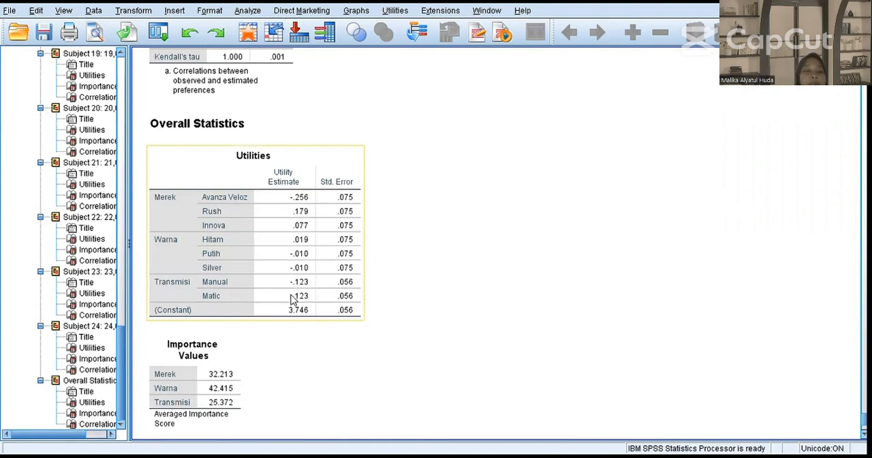
left_click(712, 406)
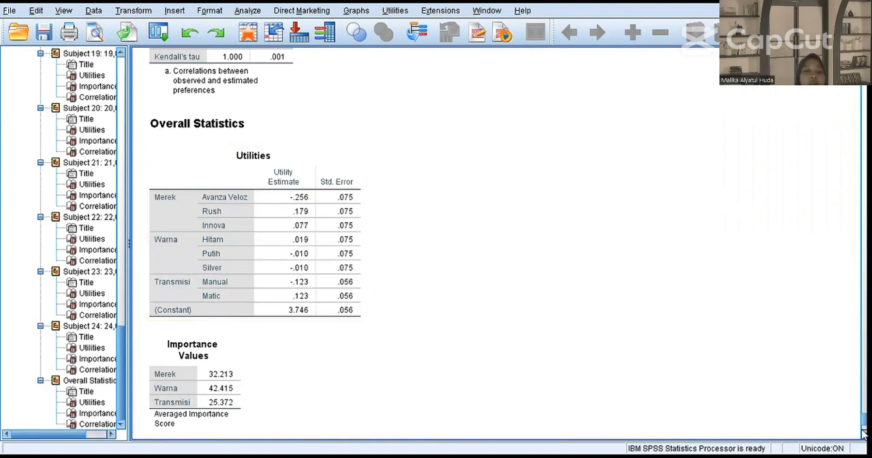
scroll(386, 303, "down", 3)
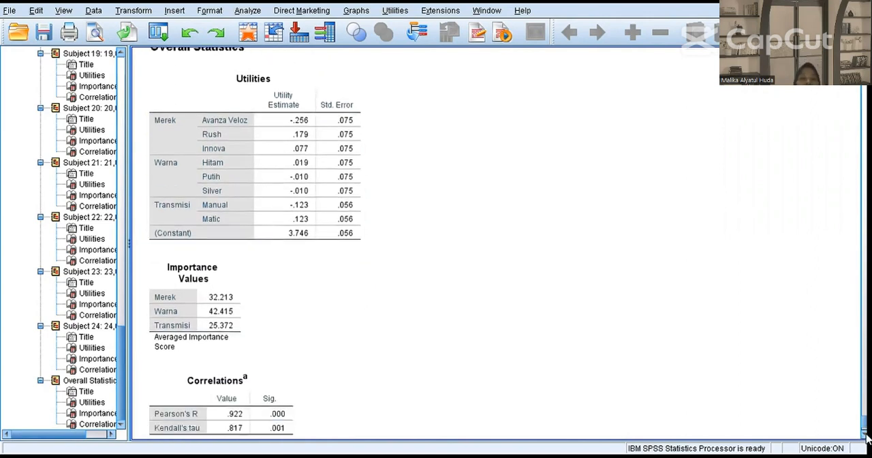
left_click(179, 258)
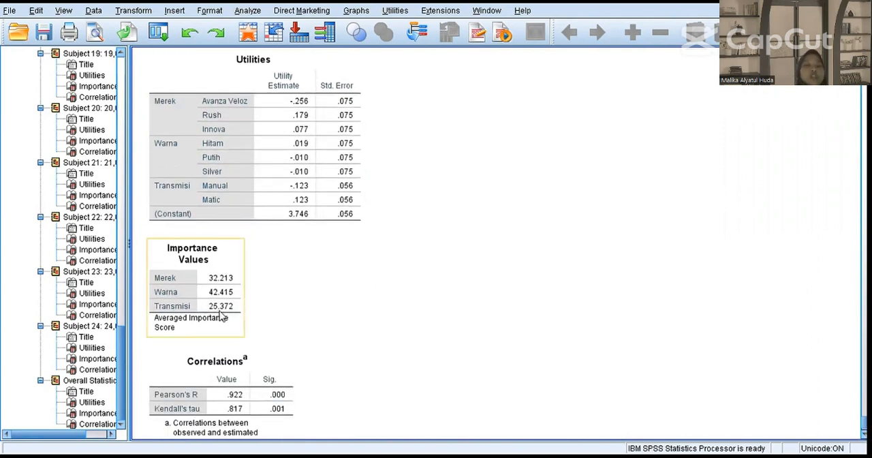
left_click(296, 296)
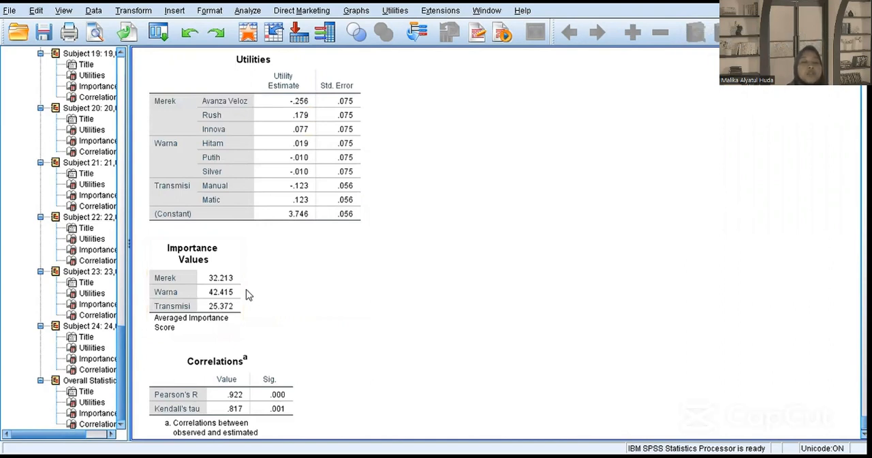
left_click(167, 293)
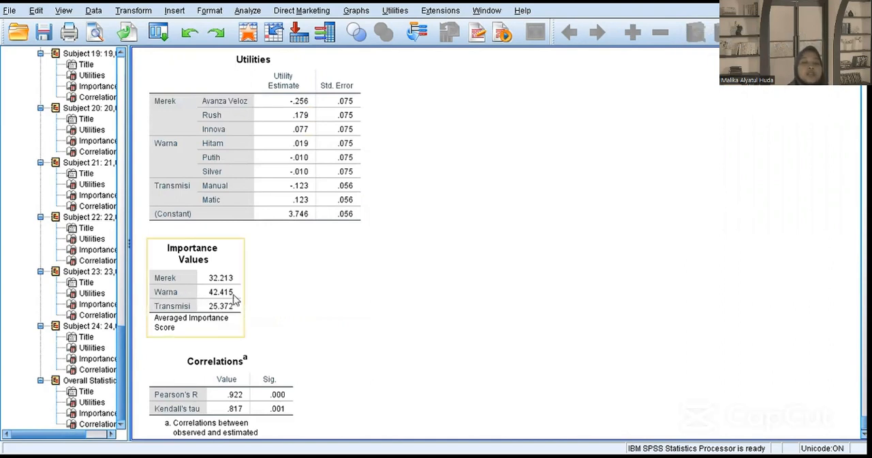
left_click(248, 278)
left_click(236, 273)
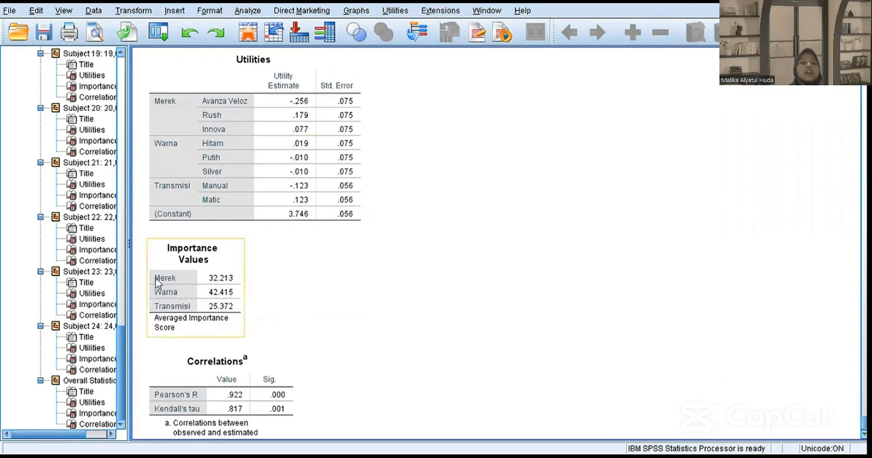